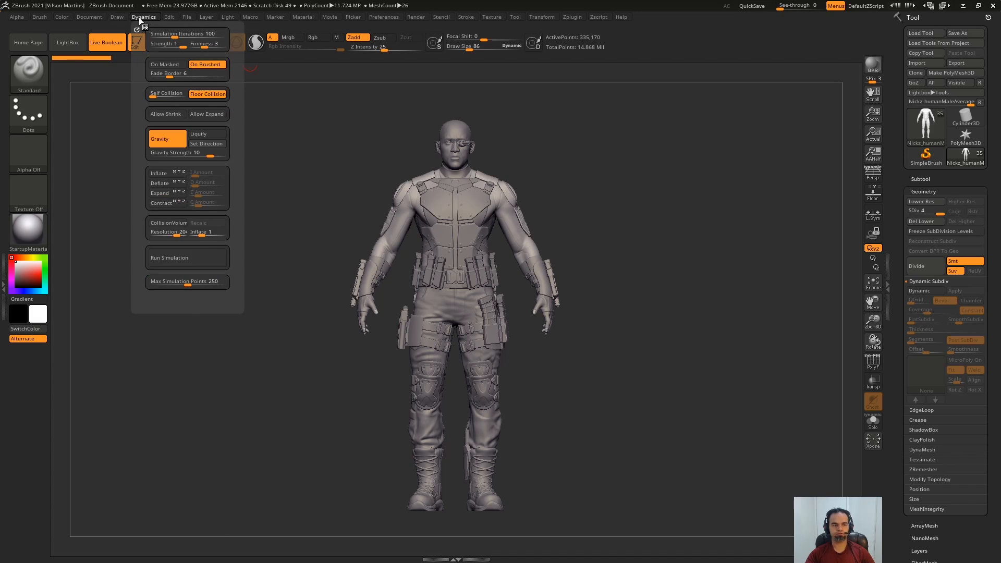
Dock the Dynamics palette in the side tray and look over the available cloth sculpting brushes.
drag(103, 35, 18, 93)
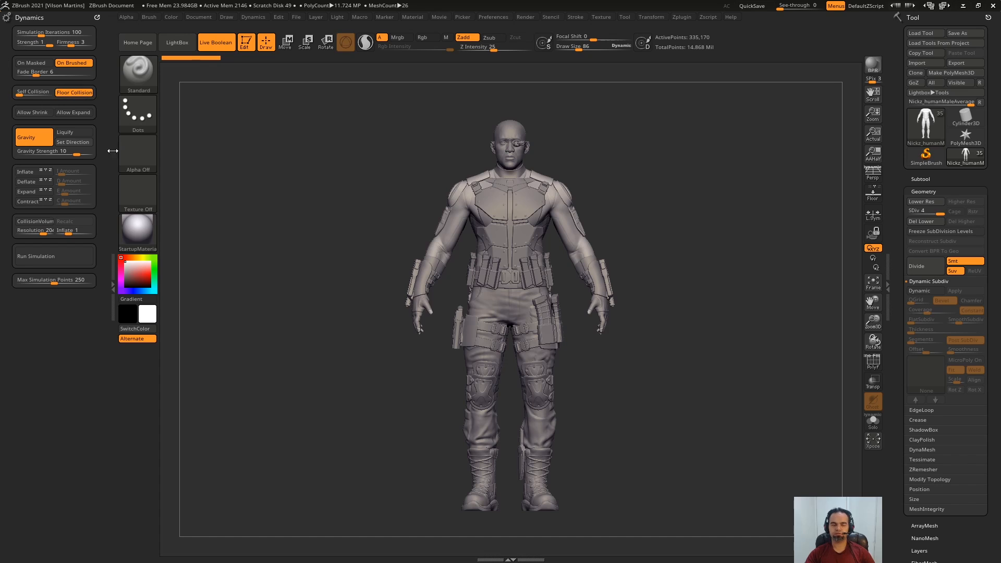
click(136, 81)
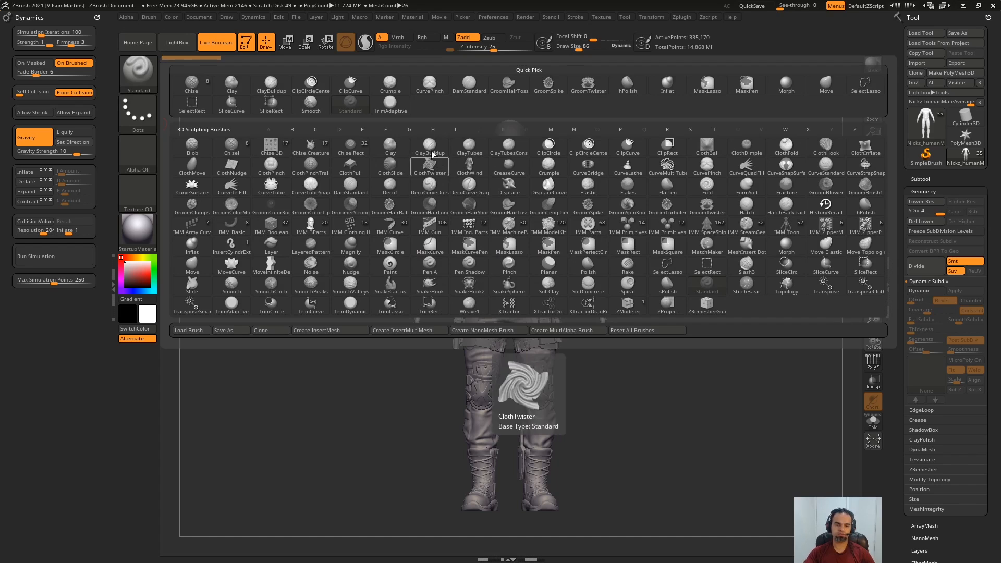
Turn Dynamic Subdiv on for the current subtool and switch it off again.
click(940, 180)
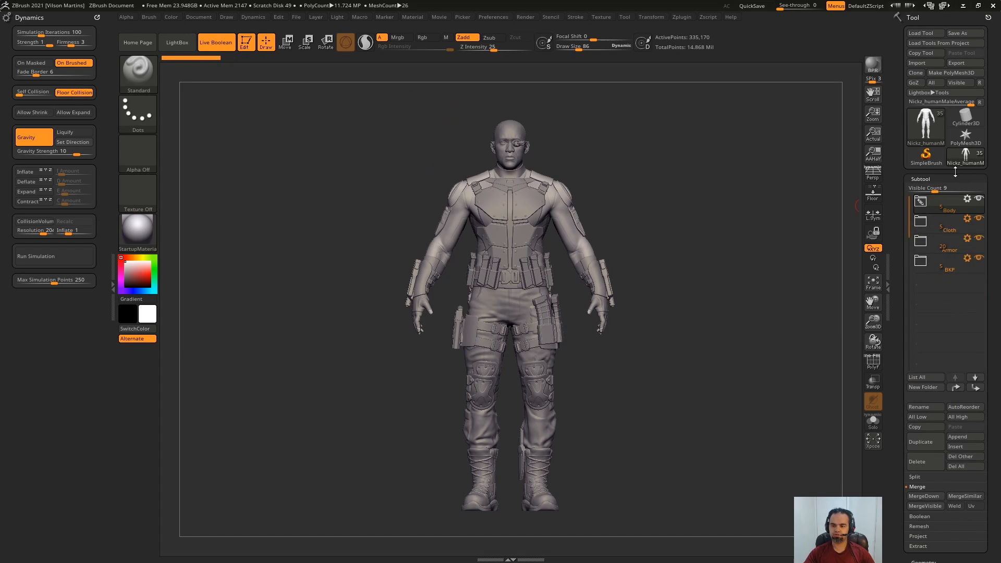
click(981, 183)
click(934, 192)
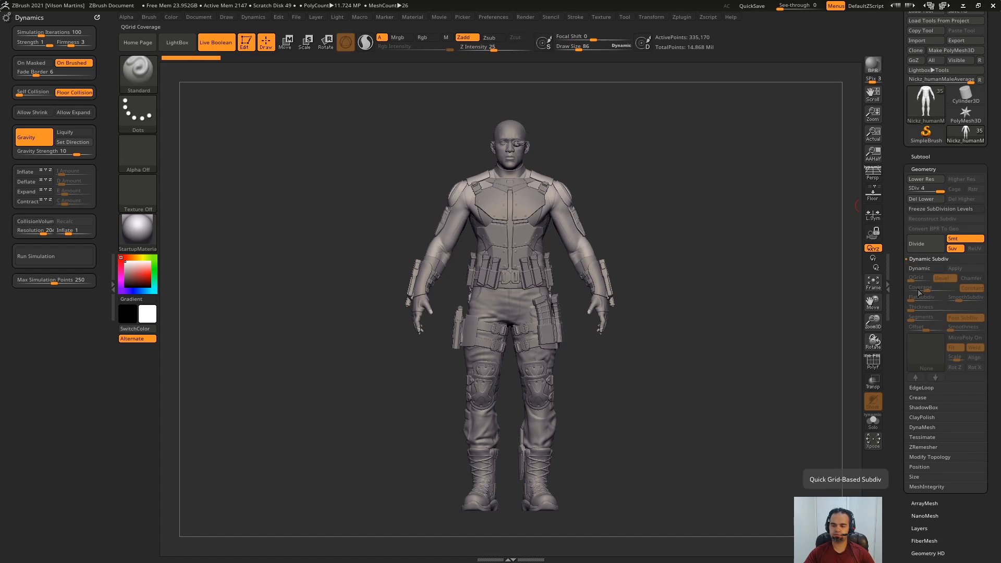
click(937, 269)
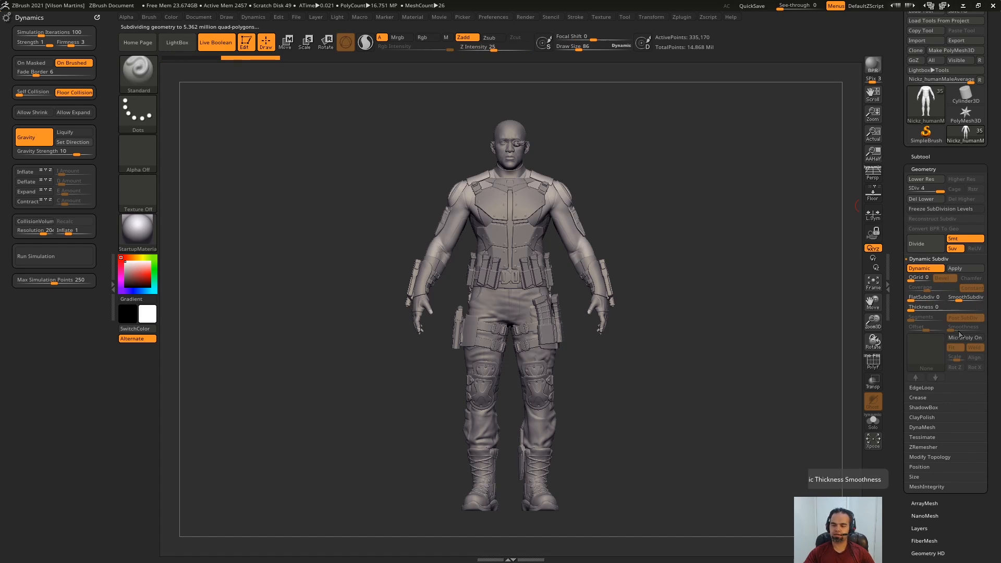
click(924, 268)
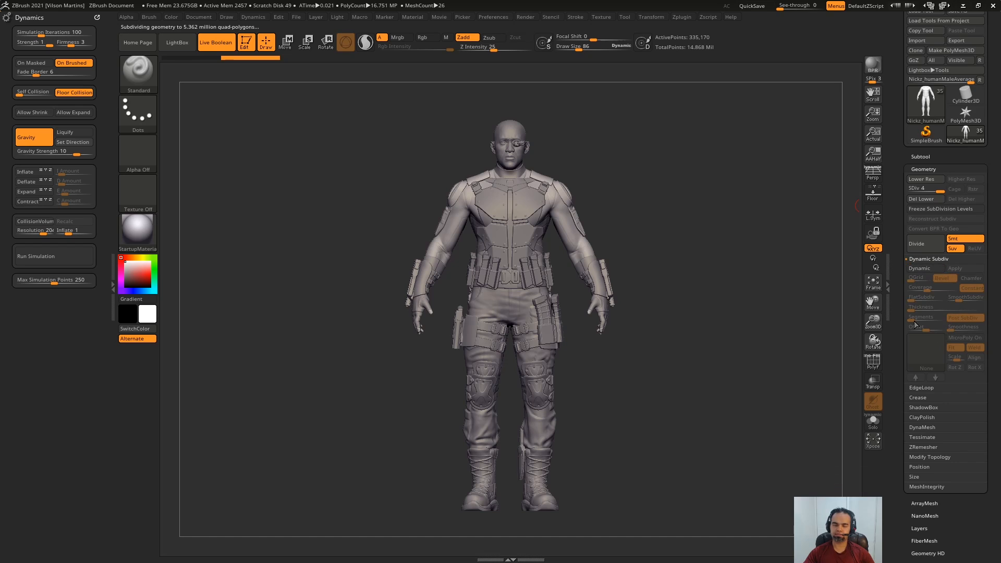
Look over the Spotlight files in LightBox, including the clothing ones, and close the browser.
click(162, 42)
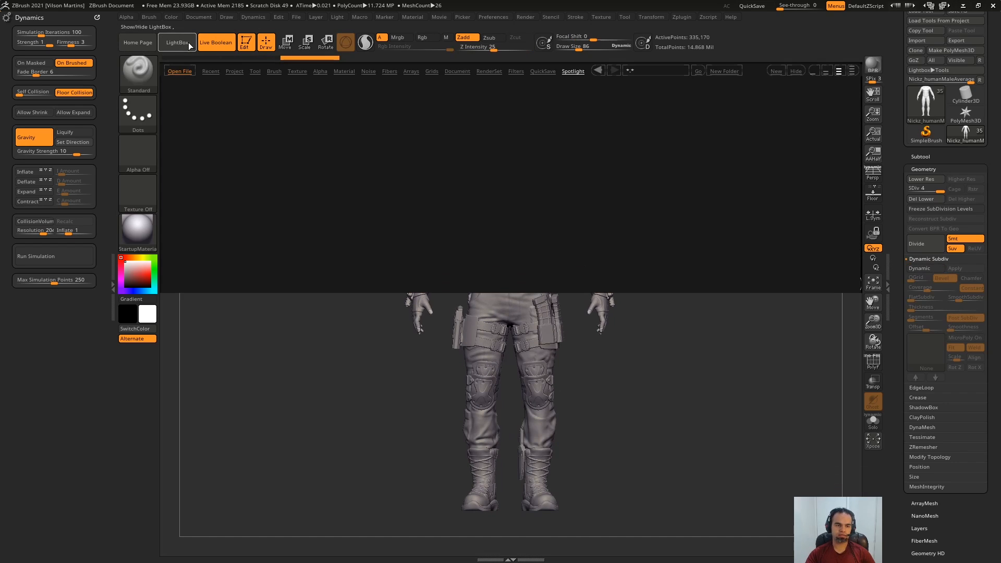
click(574, 71)
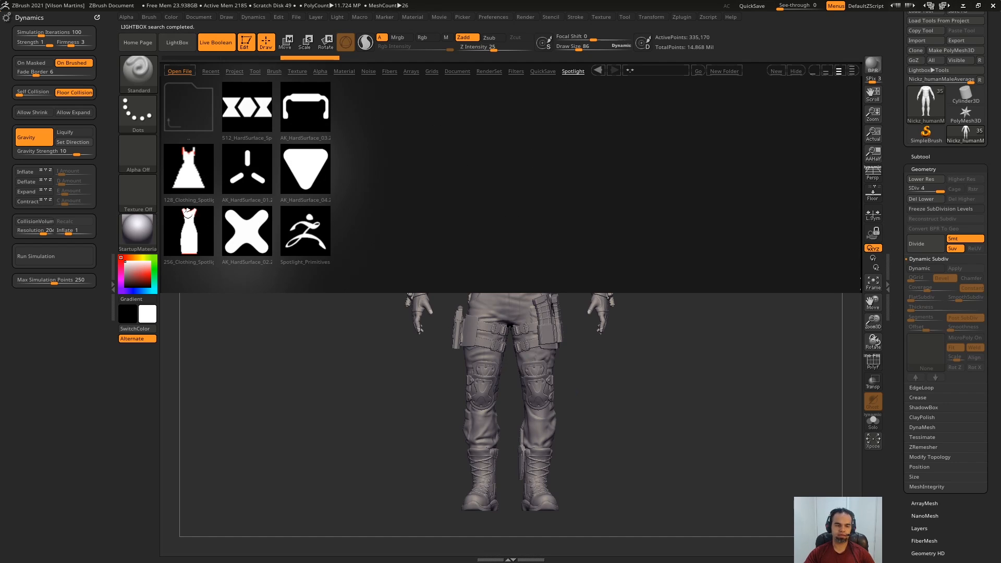
click(177, 42)
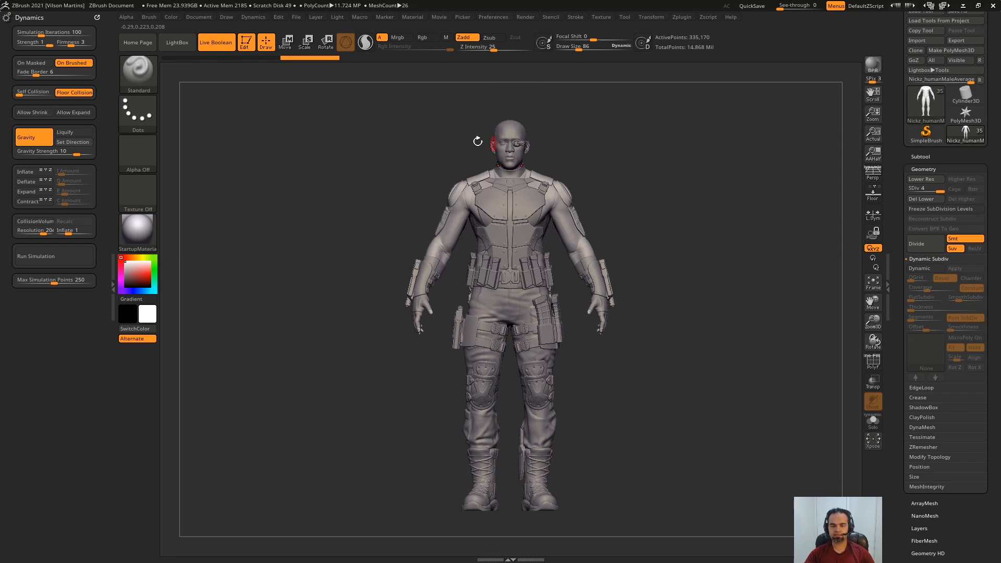
Make the soldier's long-sleeved shirt the active subtool and bring the character's upper body into close view.
drag(478, 142, 573, 146)
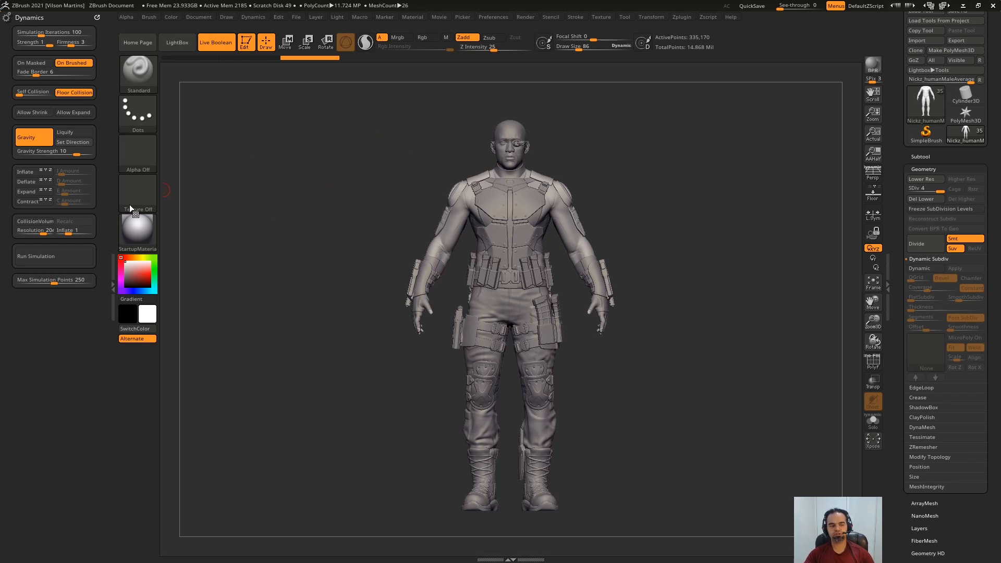
alt+click(461, 214)
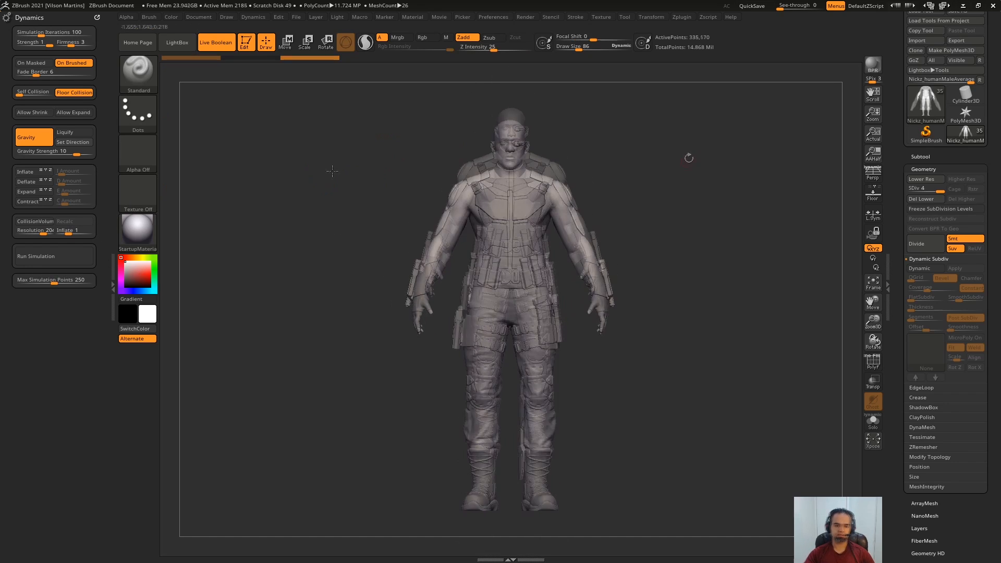
mouse_move(688, 156)
alt+mouse_down()
mouse_move(708, 139)
mouse_move(699, 174)
alt+mouse_up()
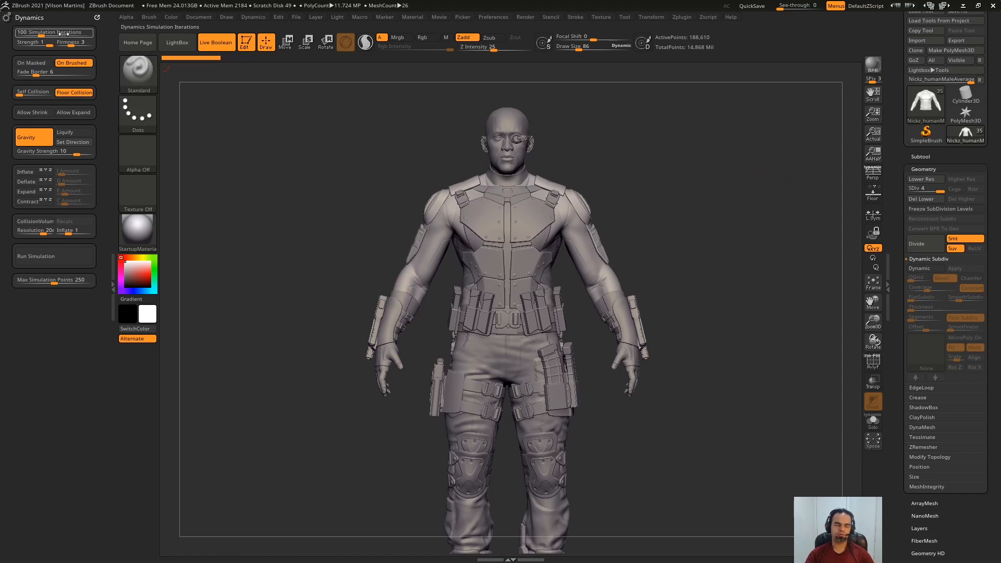
mouse_move(606, 185)
mouse_down()
mouse_move(727, 153)
mouse_move(610, 167)
mouse_up()
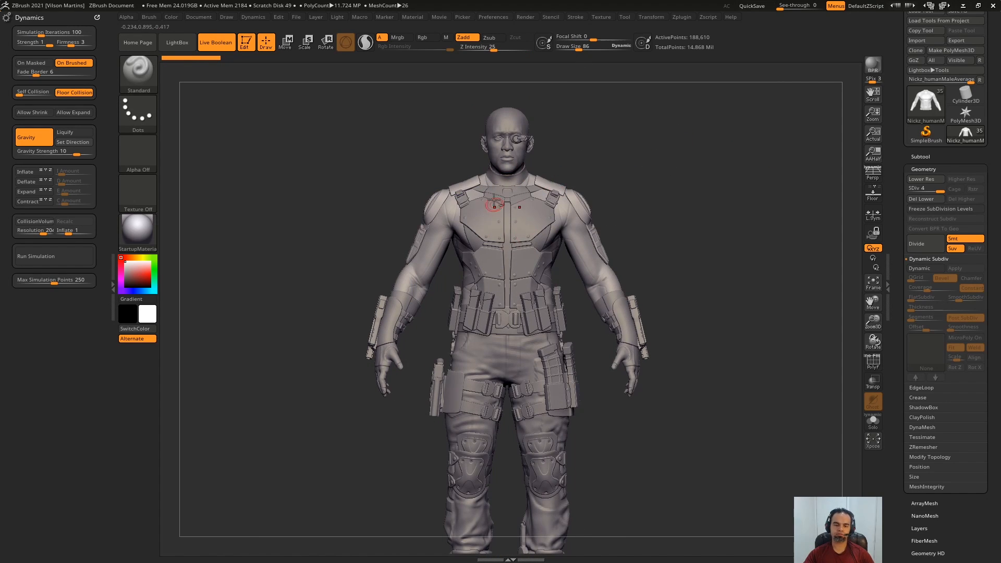
alt+right_drag(494, 200, 605, 96)
alt+right_drag(555, 115, 529, 275)
right_drag(457, 298, 631, 196)
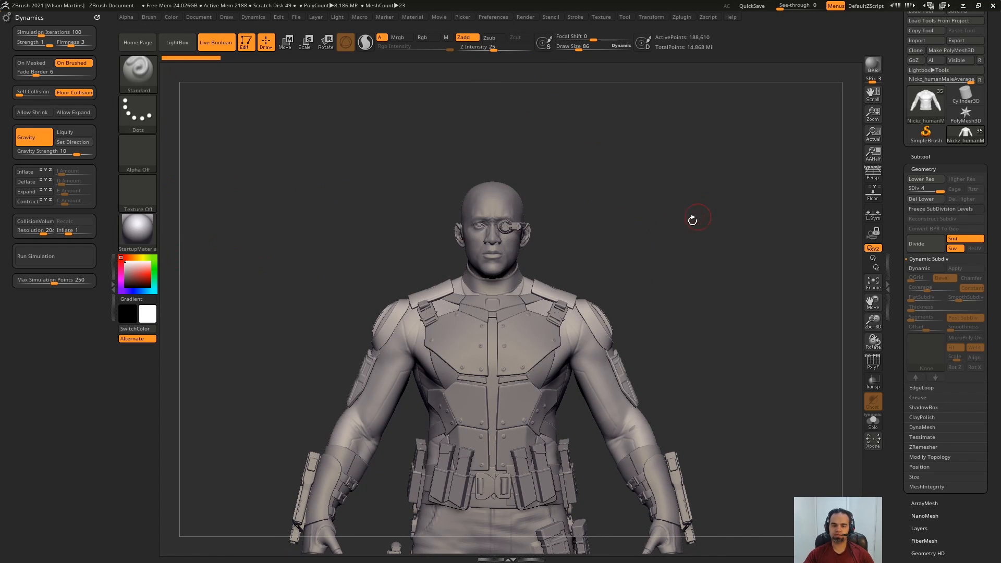
right_drag(693, 219, 637, 175)
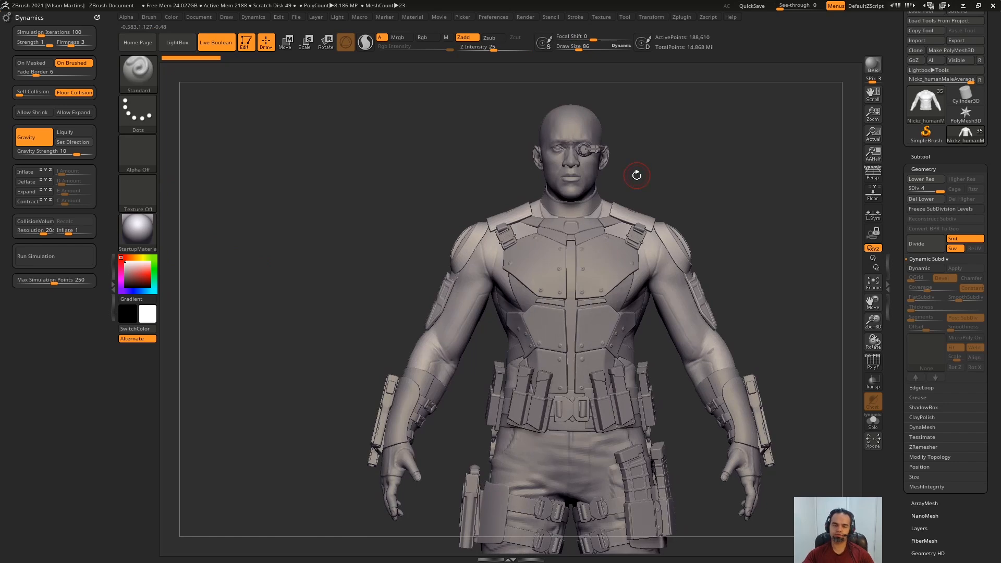
right_drag(561, 238, 564, 193)
alt+right_drag(688, 181, 603, 218)
Inspect the shirt in isolation and return to the full character.
key(alt+s)
right_drag(395, 259, 503, 226)
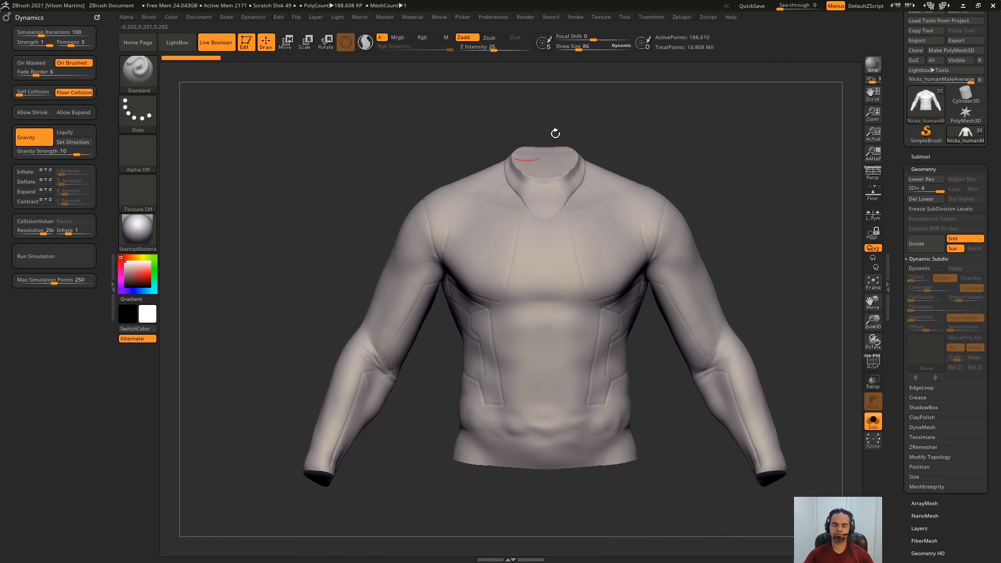
key(alt+s)
alt+right_drag(681, 141, 619, 156)
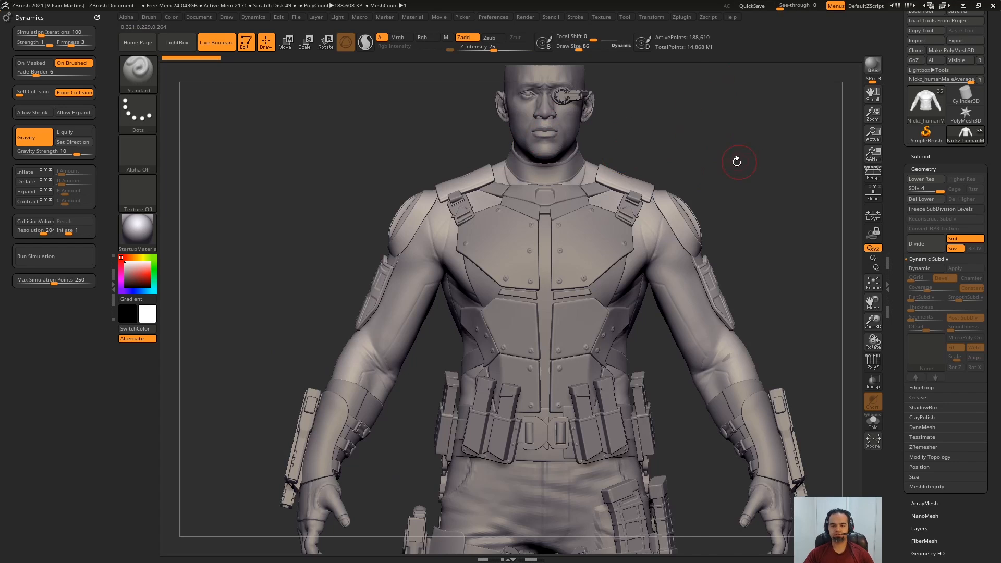
alt+right_drag(736, 148, 694, 130)
shift+right_drag(693, 130, 734, 167)
alt+right_drag(708, 274, 735, 213)
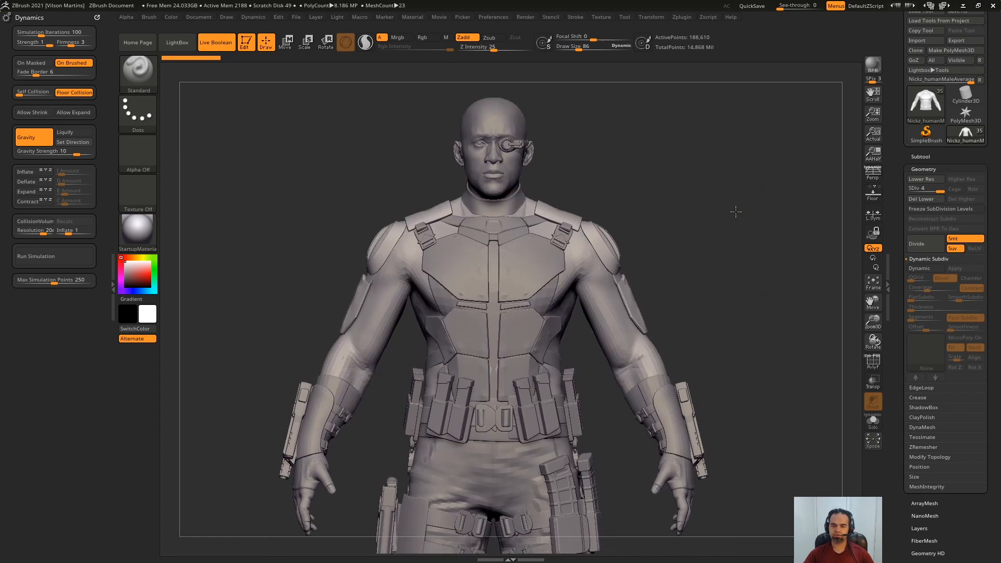
Hide the Armor and BKP subtool folders and isolate the shirt.
scroll(935, 156, up, 1)
click(934, 164)
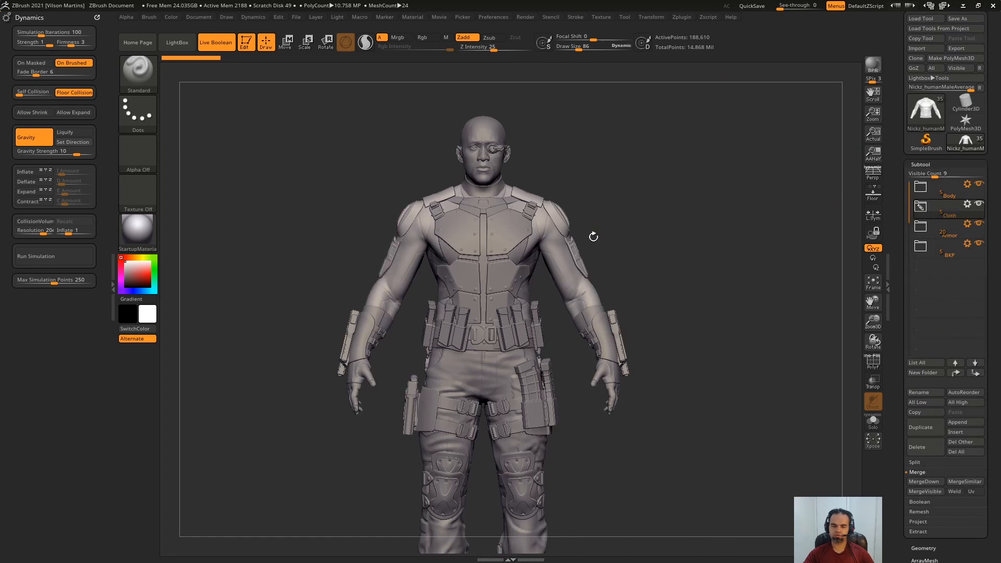
alt+right_drag(766, 193, 730, 313)
click(979, 223)
right_drag(731, 313, 772, 313)
key(alt+s)
shift+right_drag(693, 282, 673, 276)
alt+right_drag(673, 276, 693, 142)
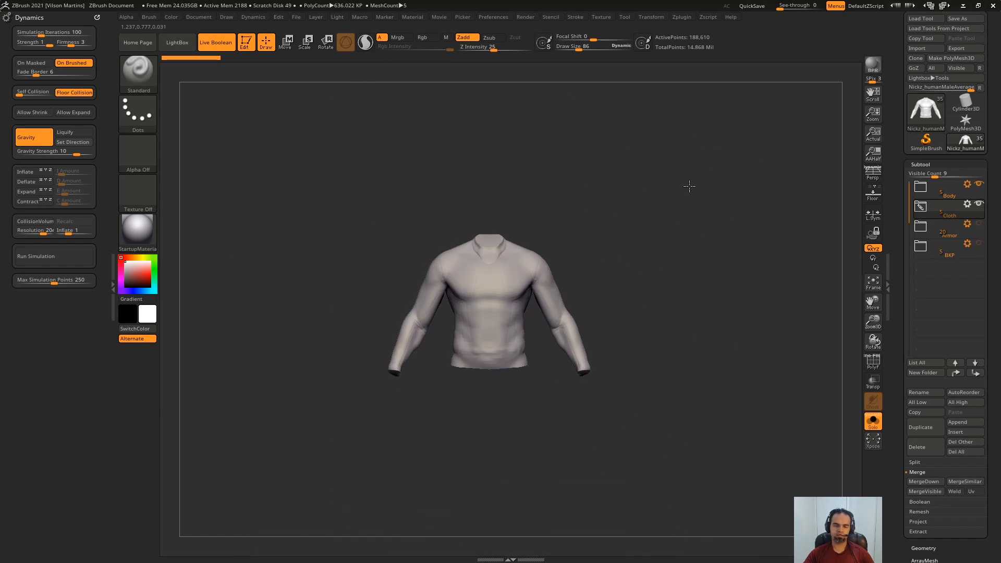
key(alt+s)
alt+right_drag(689, 186, 627, 236)
alt+right_drag(504, 379, 610, 229)
key(alt+s)
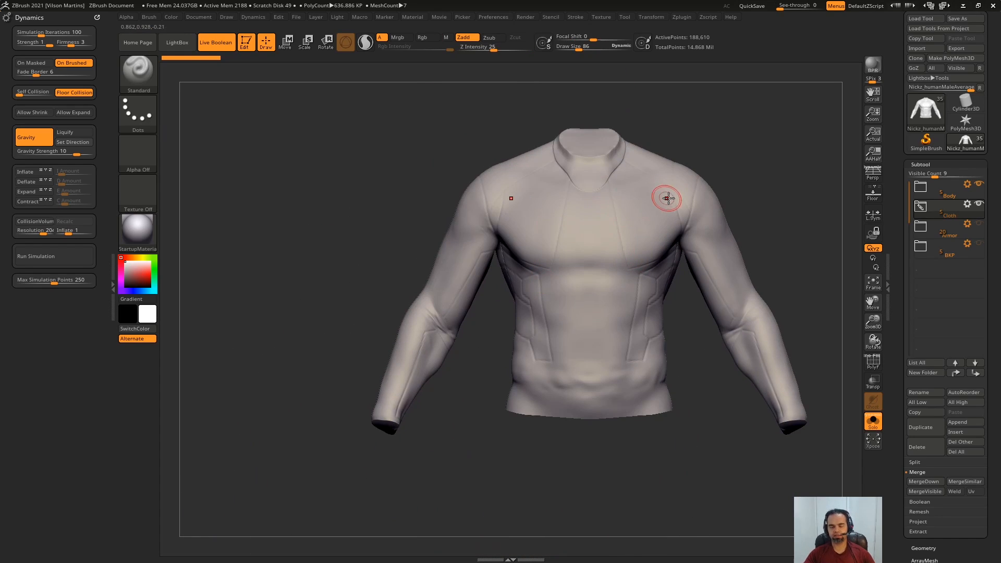
Display the polyframe on the isolated shirt, with the collar area in close-up.
alt+right_drag(667, 198, 493, 286)
key(shift+f)
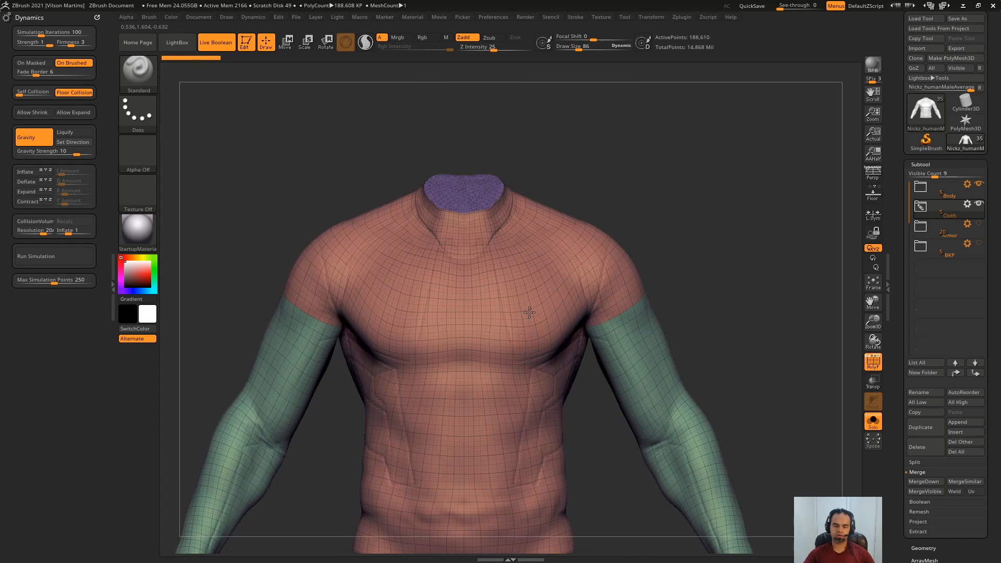
key(shift+f)
mouse_move(643, 252)
alt+right_down()
mouse_move(547, 294)
mouse_move(510, 245)
mouse_move(568, 248)
alt+right_up()
key(shift+f)
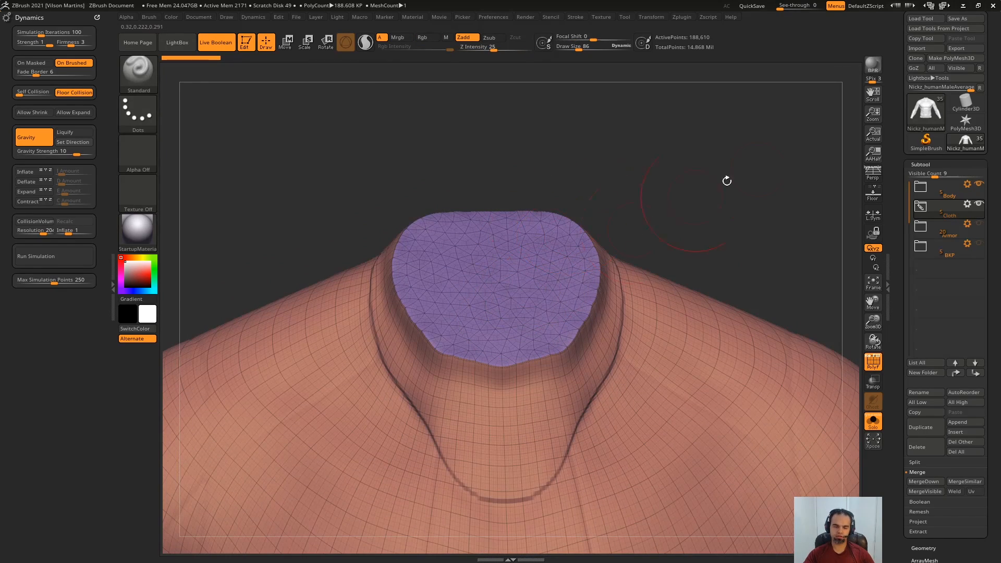
Examine the polygroup that caps the shirt's neck opening from several angles.
click(928, 164)
right_drag(786, 199, 751, 224)
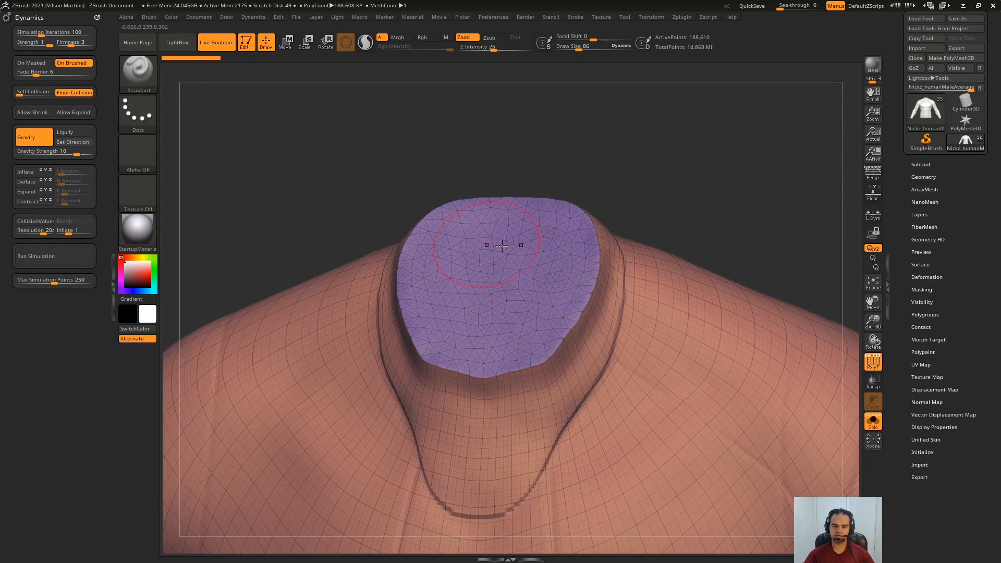
alt+right_drag(501, 245, 486, 399)
right_drag(499, 305, 527, 248)
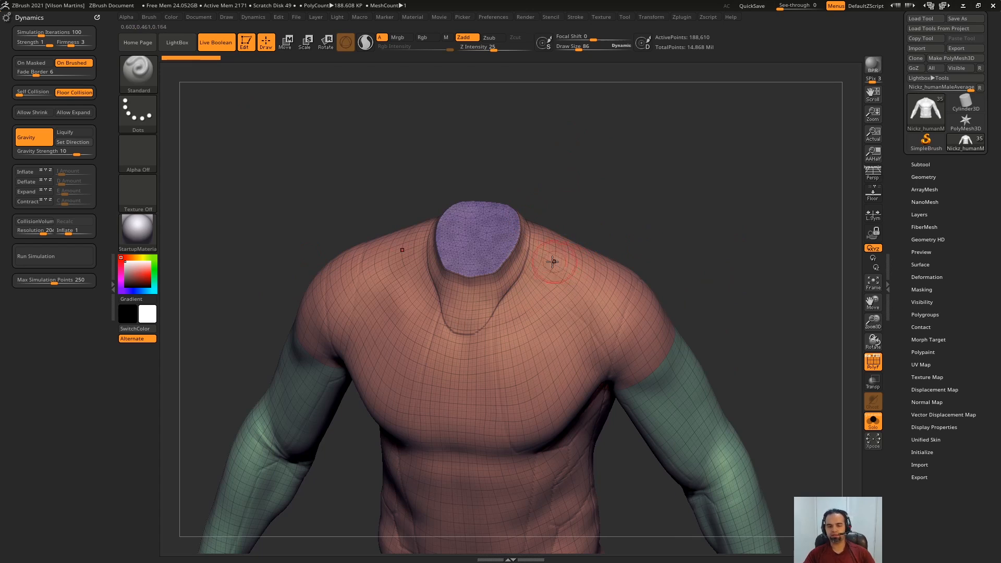
right_drag(553, 262, 508, 255)
key(alt+s)
key(alt+s)
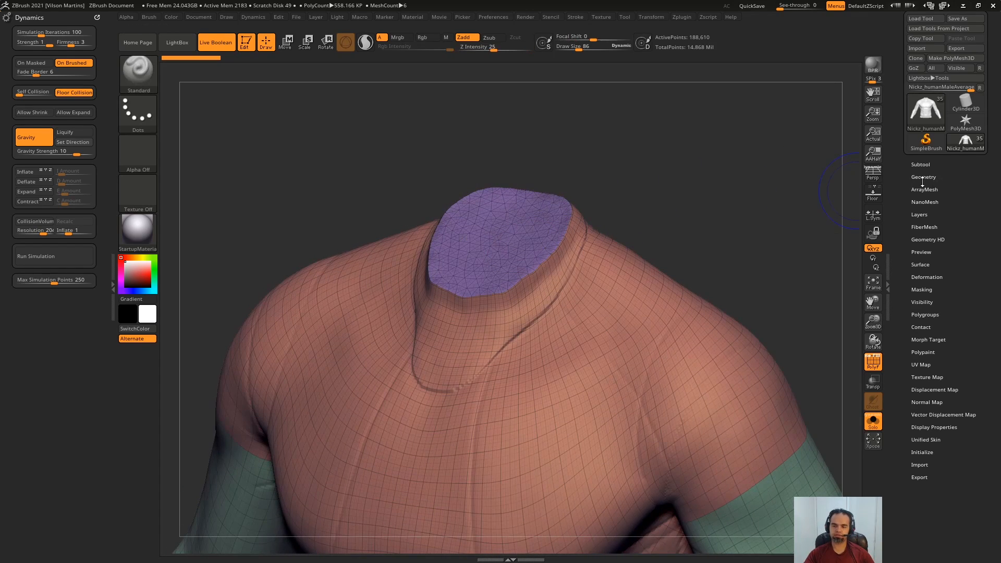
Freeze the shirt's subdivision levels in its Geometry settings.
click(924, 177)
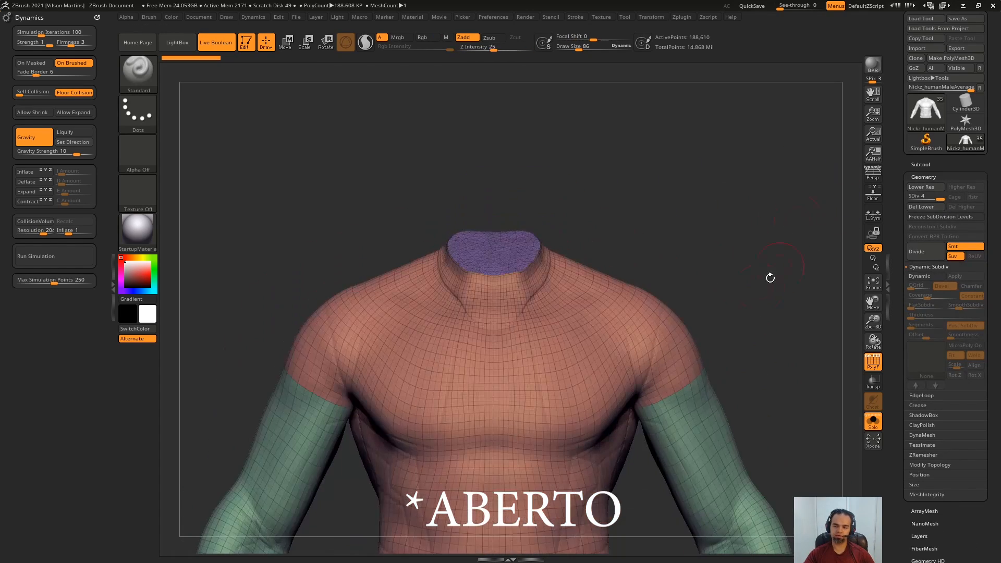
alt+drag(770, 278, 781, 205)
ctrl+right_drag(777, 206, 799, 192)
right_drag(799, 192, 772, 186)
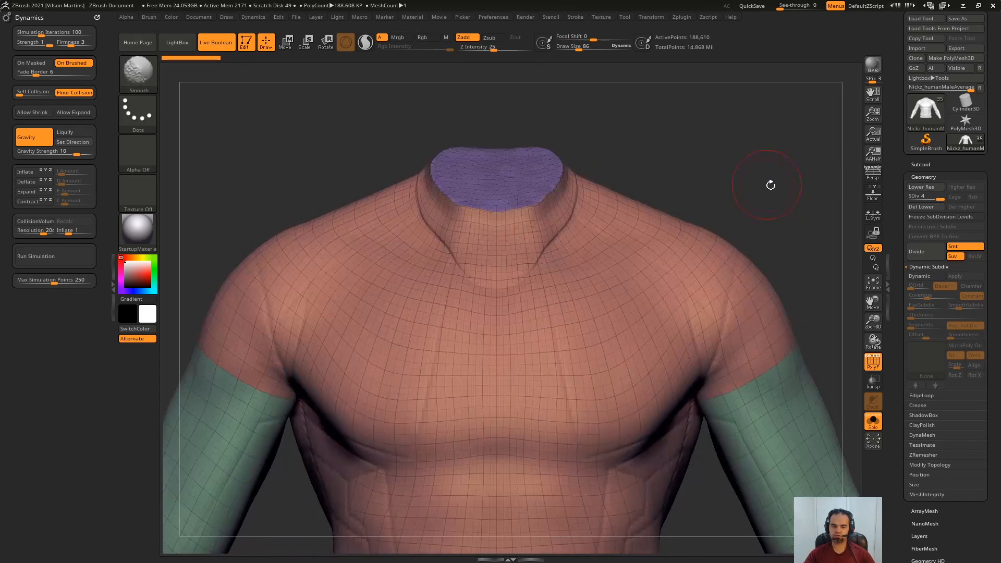
click(914, 218)
mouse_move(711, 130)
right_down()
mouse_move(784, 162)
mouse_move(766, 173)
mouse_move(788, 160)
mouse_move(774, 130)
right_up()
mouse_move(774, 130)
right_down()
mouse_move(636, 156)
mouse_move(706, 219)
right_up()
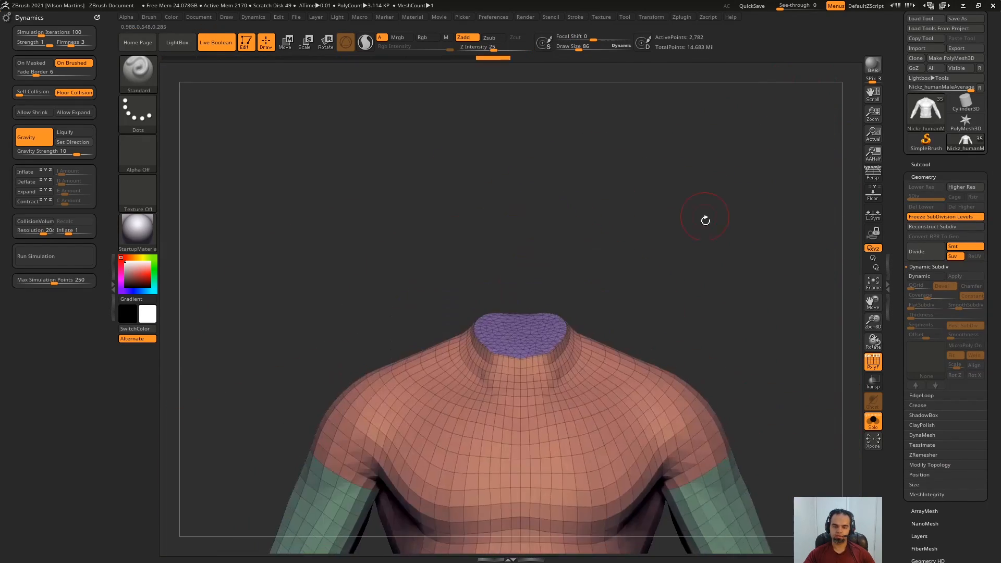
Hide the polygroup capping the shirt's neck and remove it with Del Hidden, leaving the collar open.
ctrl+shift+click(550, 326)
shift+right_drag(702, 257, 701, 157)
ctrl+shift+drag(782, 235, 817, 297)
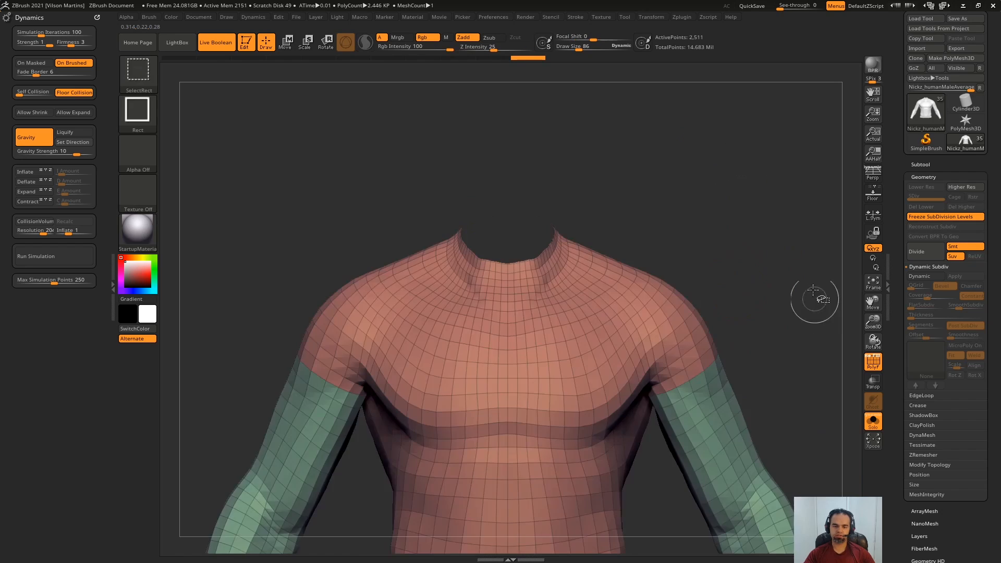
alt+right_drag(772, 287, 756, 180)
ctrl+right_drag(756, 180, 682, 151)
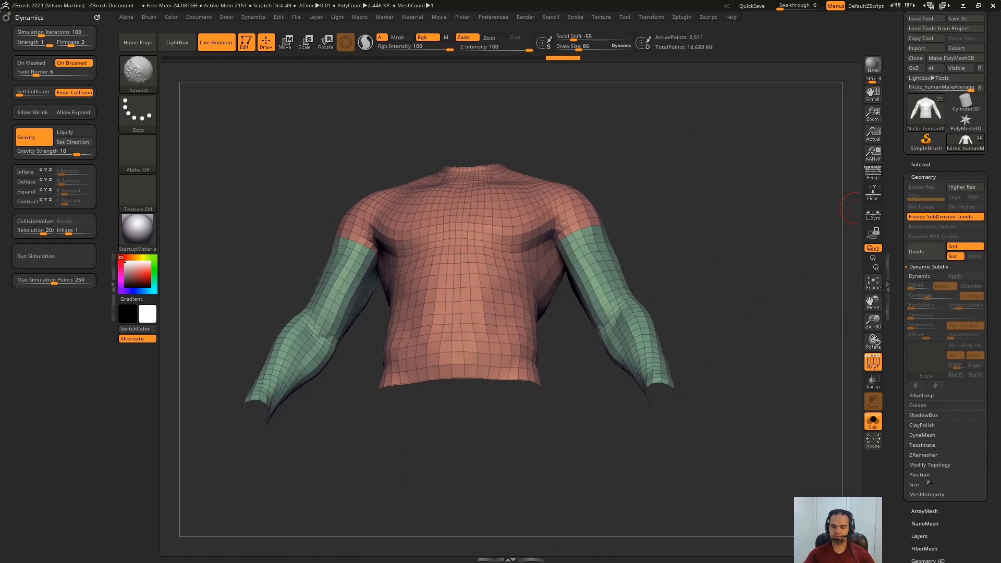
click(931, 465)
click(930, 469)
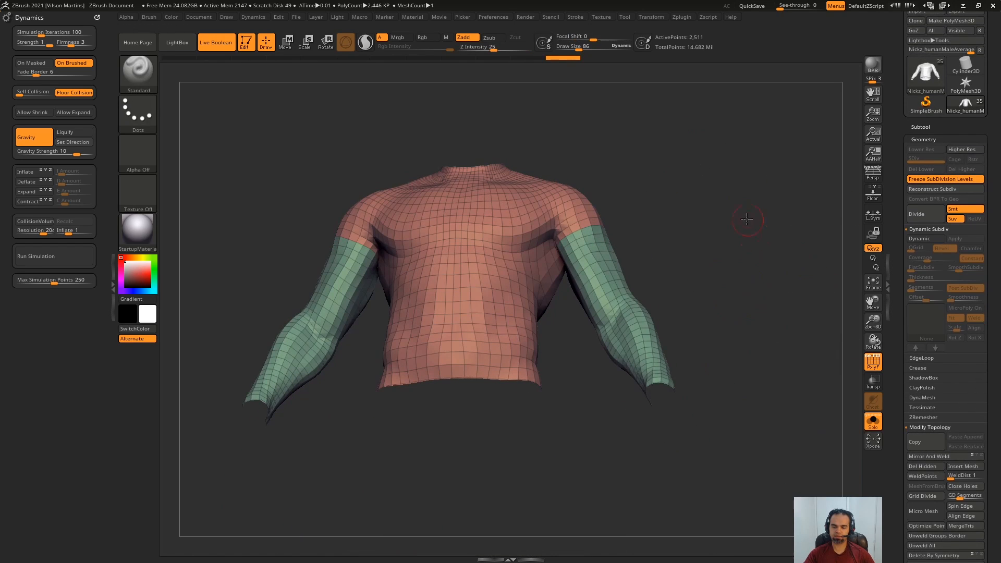
Turn off Freeze SubDivision Levels to restore the open shirt's subdivision levels.
ctrl+right_drag(749, 219, 743, 203)
right_drag(743, 204, 850, 102)
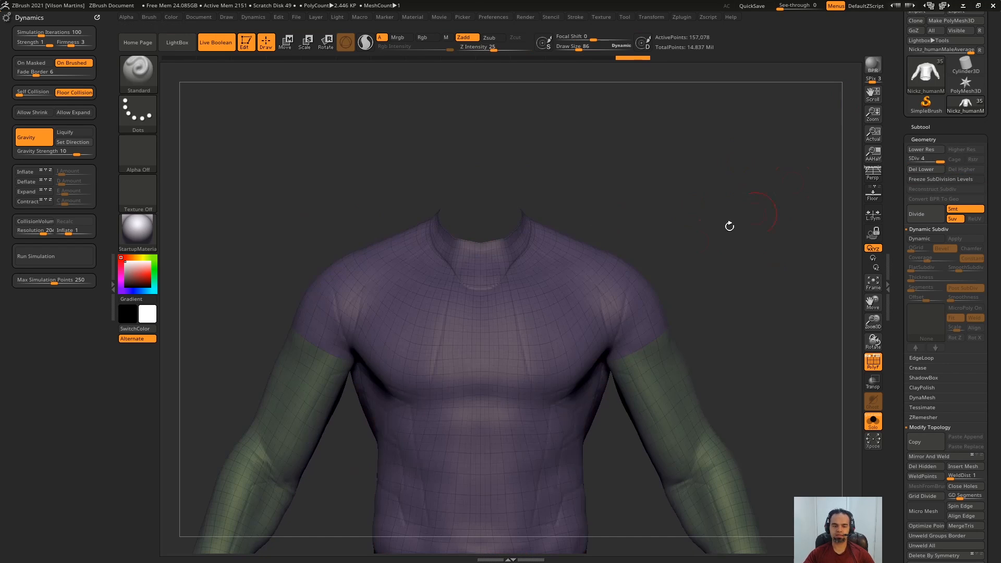
ctrl+right_drag(706, 183, 673, 188)
right_drag(673, 188, 661, 232)
Hide the shirt's polyframe, clear its mask and check the open collar from the side.
key(shift+f)
ctrl+drag(673, 229, 725, 215)
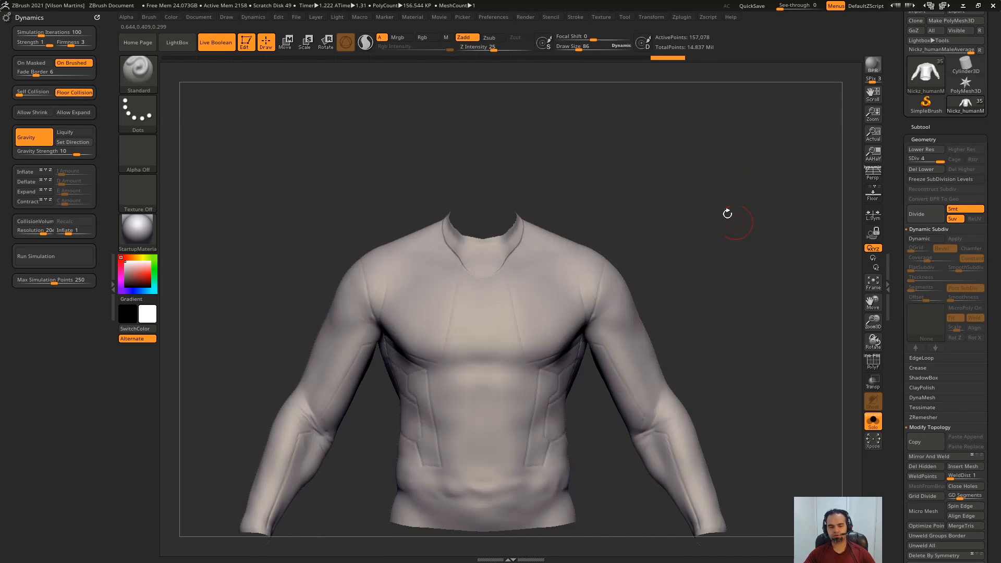
ctrl+right_drag(728, 214, 756, 206)
mouse_move(756, 206)
right_down()
mouse_move(829, 189)
mouse_move(711, 208)
mouse_move(527, 297)
right_up()
click(739, 184)
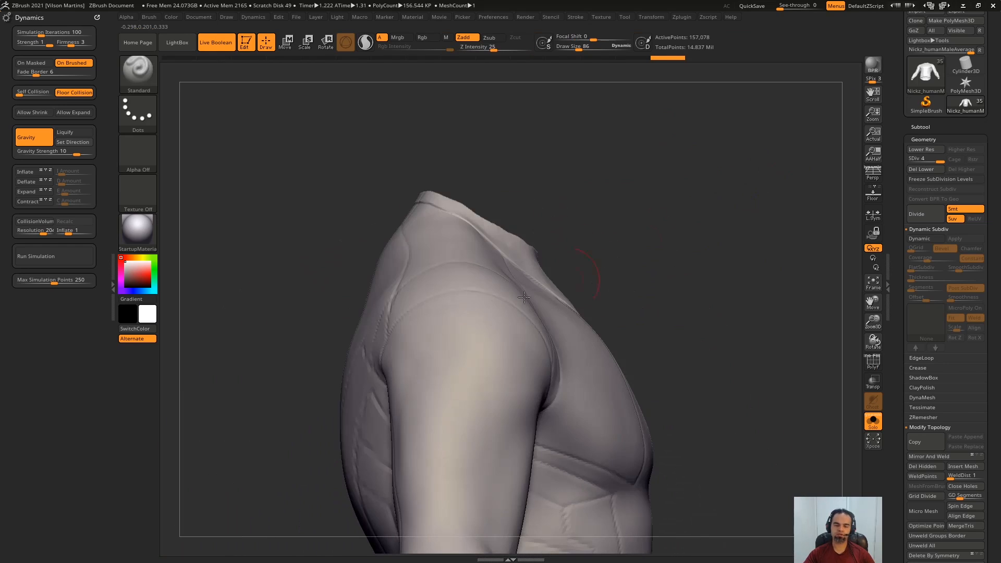
Lower the shirt to subdivision level 1 and display its polyframe.
right_drag(645, 188, 687, 201)
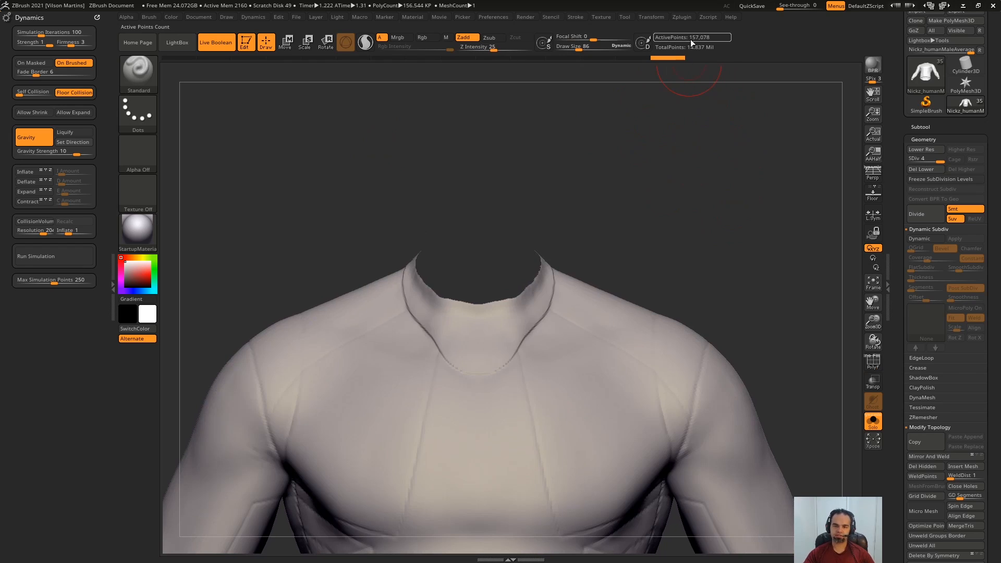
ctrl+right_drag(662, 167, 693, 172)
key(shift+f)
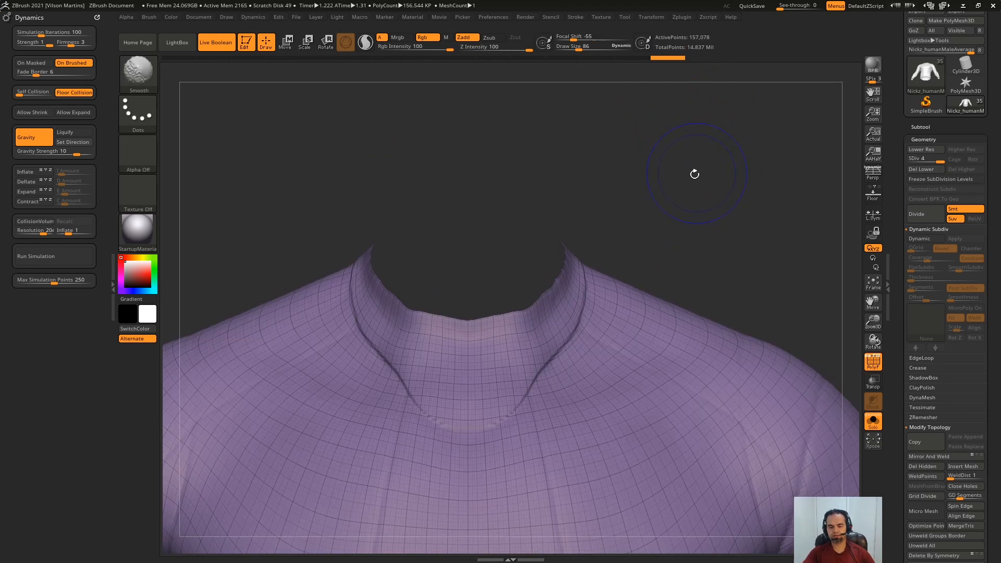
key(shift+f)
ctrl+right_drag(708, 271, 677, 78)
alt+right_drag(665, 272, 691, 196)
key(shift+d)
key(shift+d)
key(shift+d)
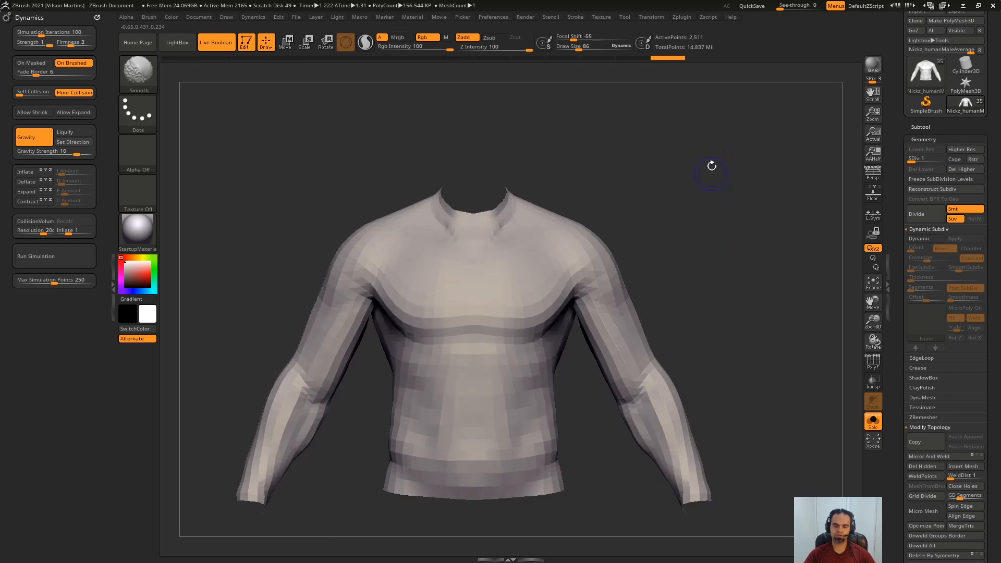
key(shift+f)
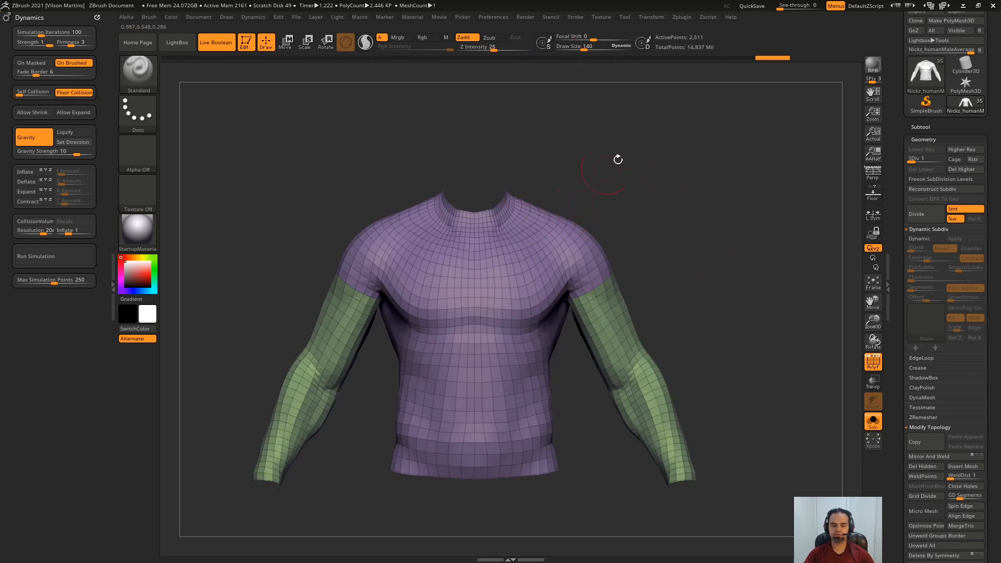
Turn off Solo so the soldier's body, pants and boots show together with the shirt.
mouse_move(631, 169)
mouse_down()
mouse_move(675, 158)
mouse_move(675, 171)
mouse_move(695, 116)
mouse_up()
key(alt+shift+s)
mouse_move(695, 116)
alt+mouse_down()
mouse_move(695, 161)
mouse_move(706, 141)
alt+mouse_up()
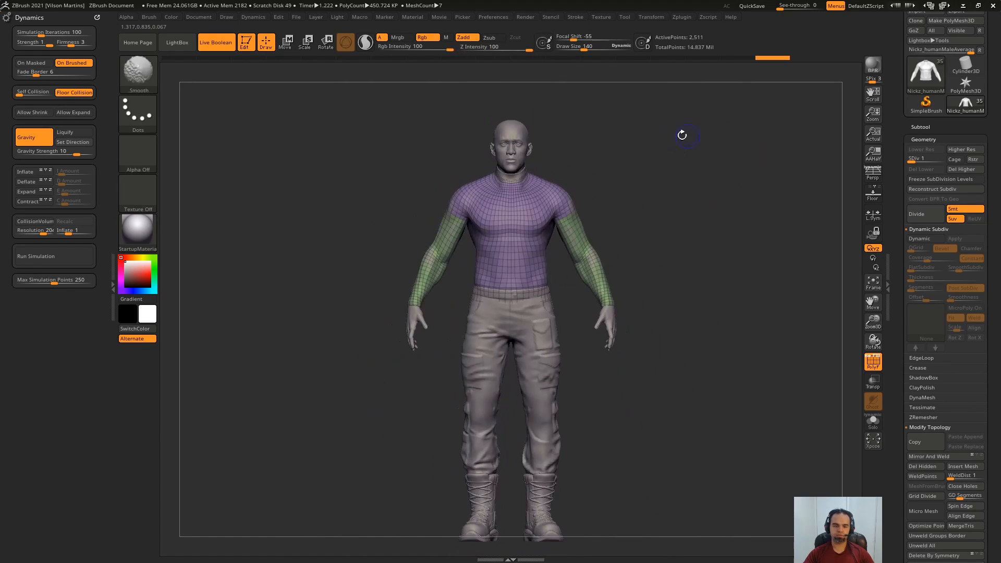
alt+drag(367, 153, 349, 201)
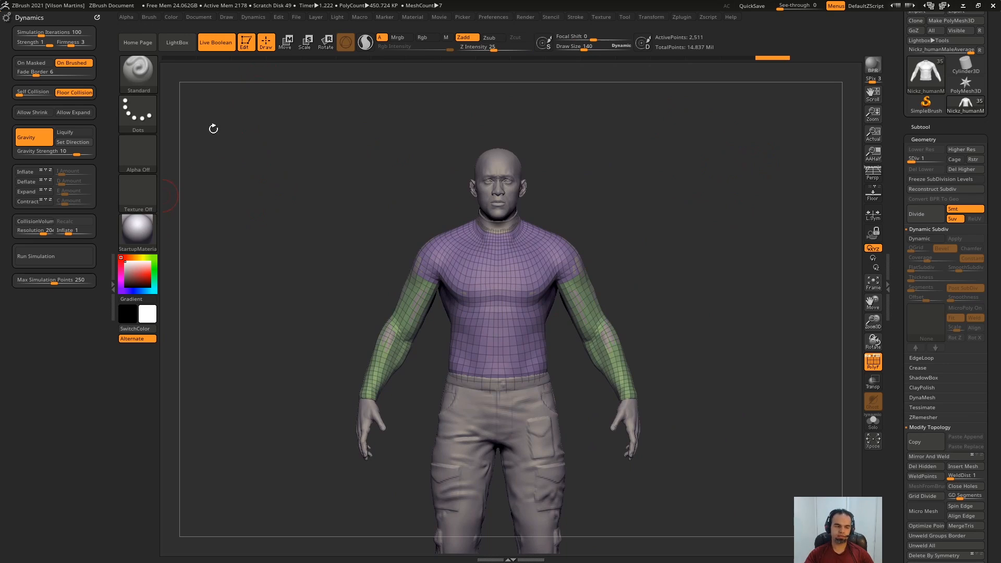
Try running the cloth simulation on the shirt without a collision volume, then undo the result.
click(57, 263)
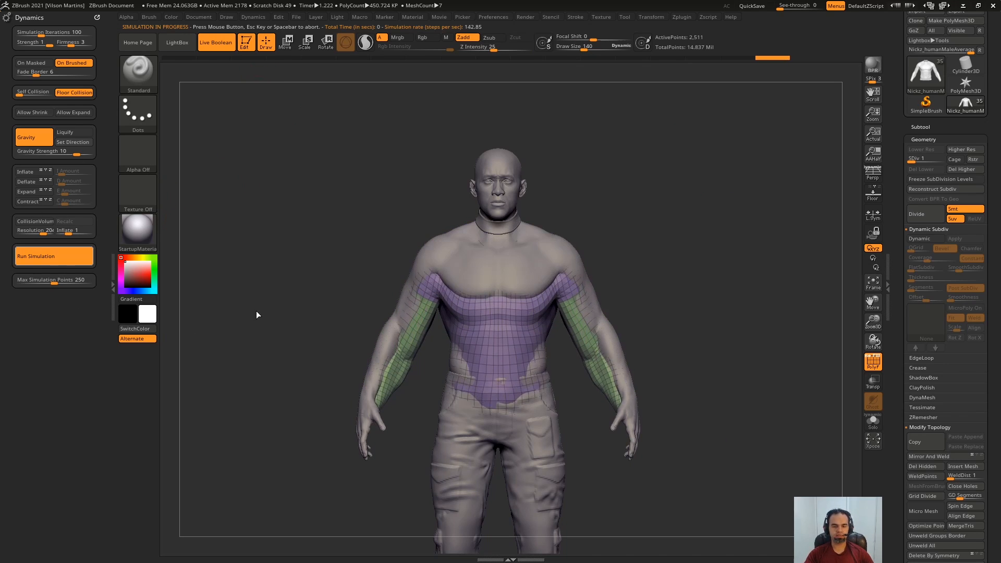
click(311, 311)
alt+drag(677, 309, 680, 230)
click(71, 255)
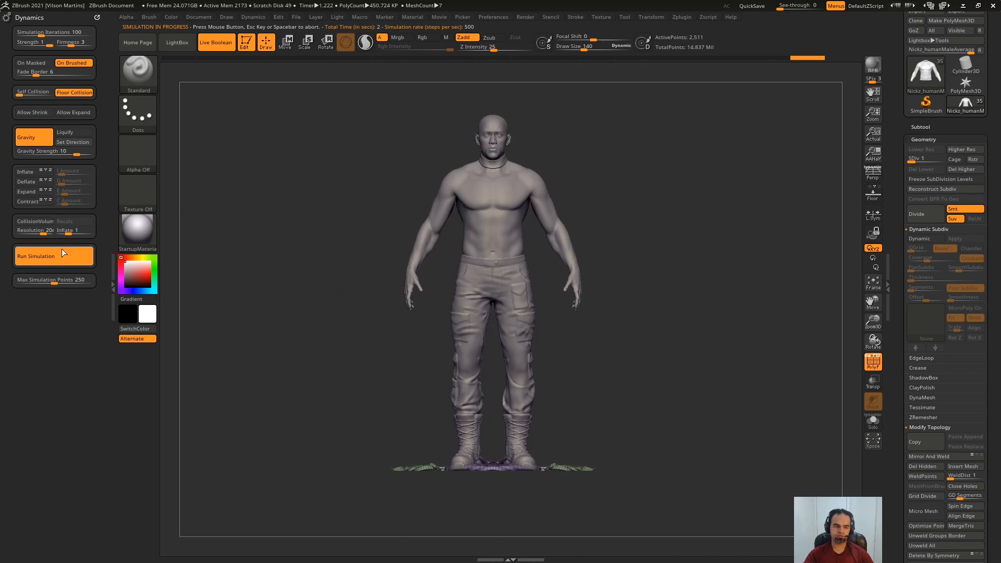
click(331, 246)
drag(331, 246, 359, 259)
key(ctrl+z)
drag(670, 207, 675, 99)
key(ctrl+z)
drag(687, 178, 652, 183)
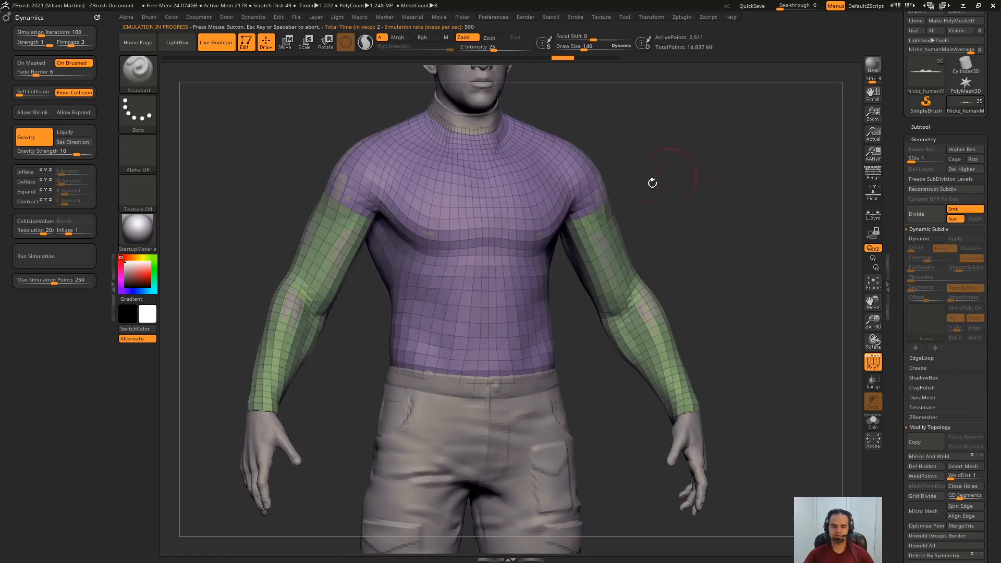
Enable CollisionVolume in the Dynamics settings so the shirt collides with the visible body and clothing.
shift+drag(680, 150, 762, 148)
alt+drag(284, 148, 316, 168)
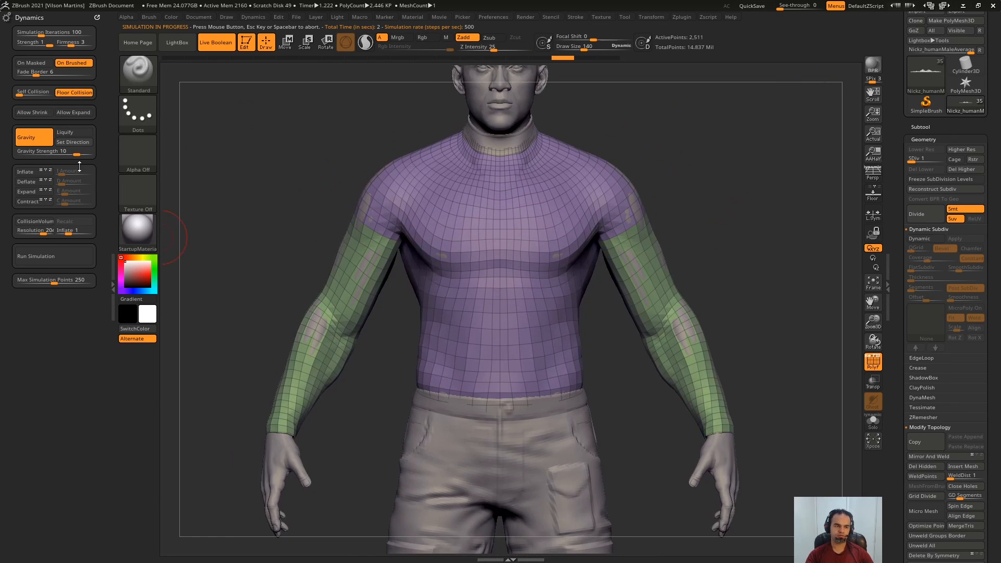
click(36, 226)
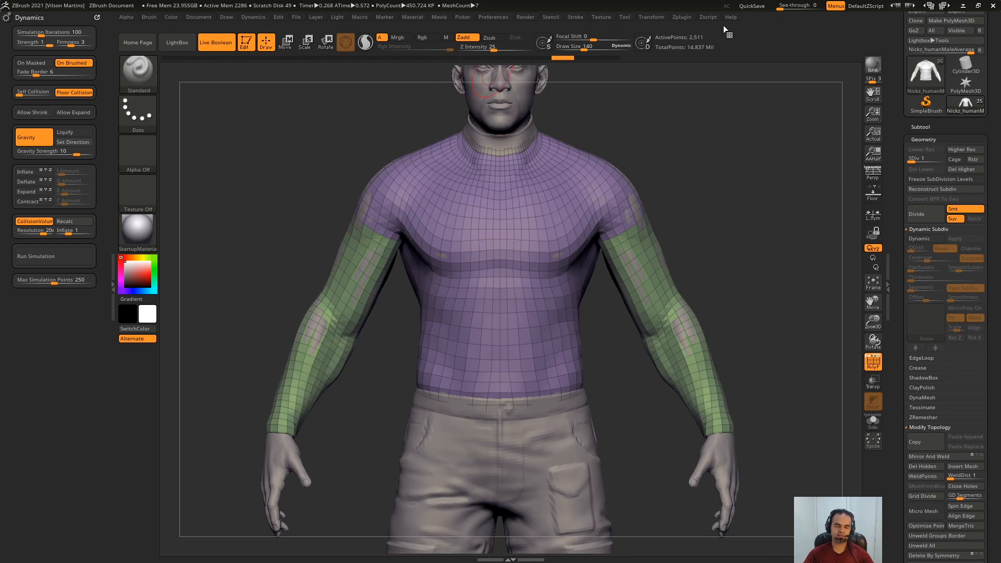
Show the Armor and BKP subtool folders to view the full outfit, then hide both again.
click(939, 127)
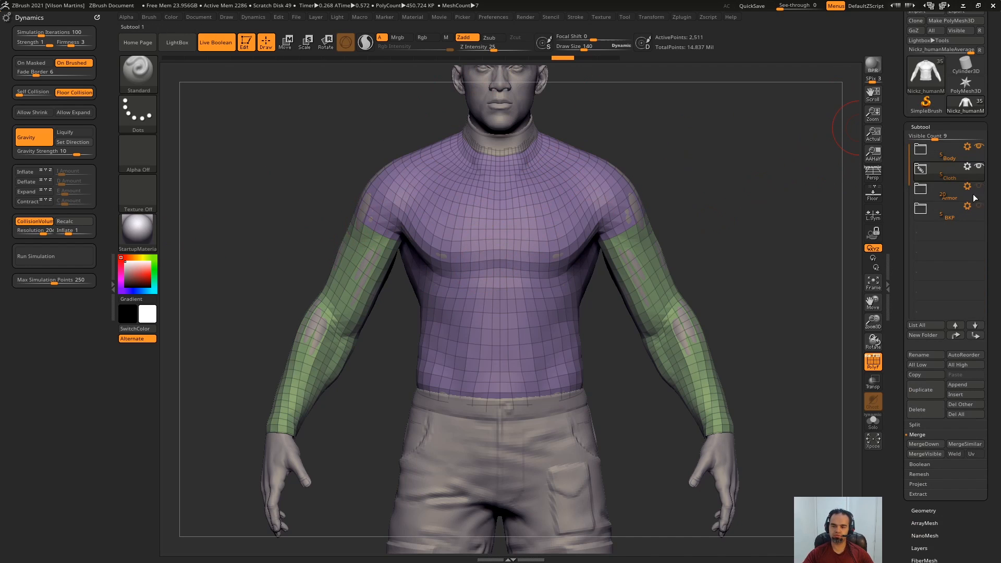
mouse_move(980, 206)
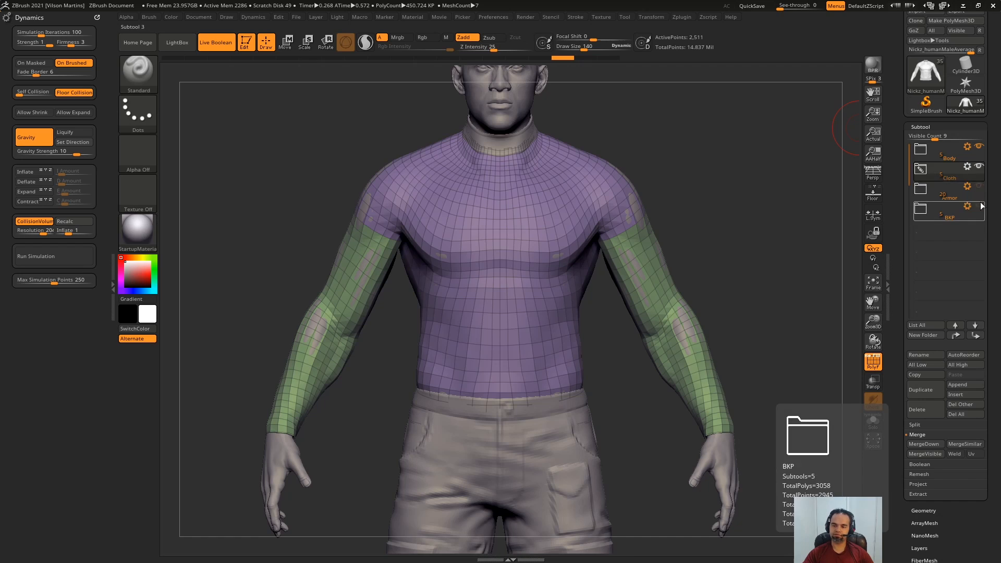
alt+drag(827, 249, 812, 315)
drag(979, 188, 979, 206)
drag(809, 248, 719, 192)
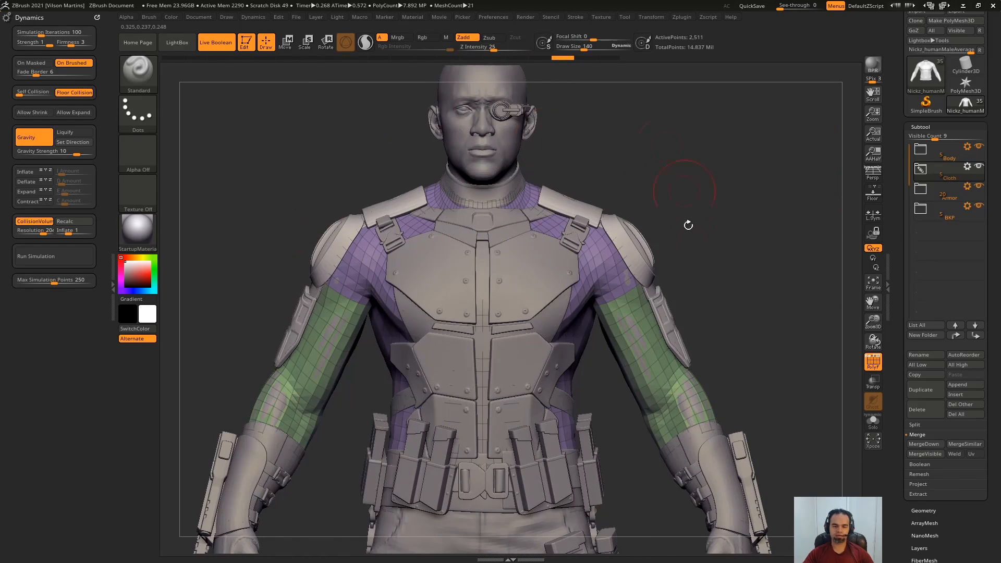
alt+drag(689, 225, 729, 162)
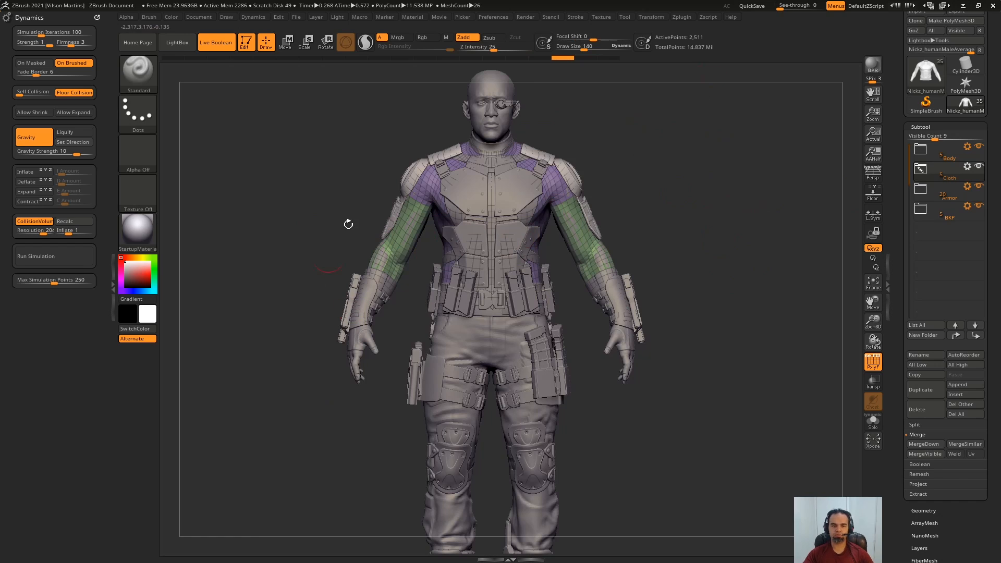
alt+drag(662, 155, 642, 167)
alt+drag(732, 160, 699, 211)
click(979, 188)
drag(708, 213, 695, 198)
shift+drag(298, 168, 250, 148)
Rebuild the collision volume and run the cloth simulation on the shirt with collision Inflate at 1.
click(42, 222)
click(42, 221)
click(78, 259)
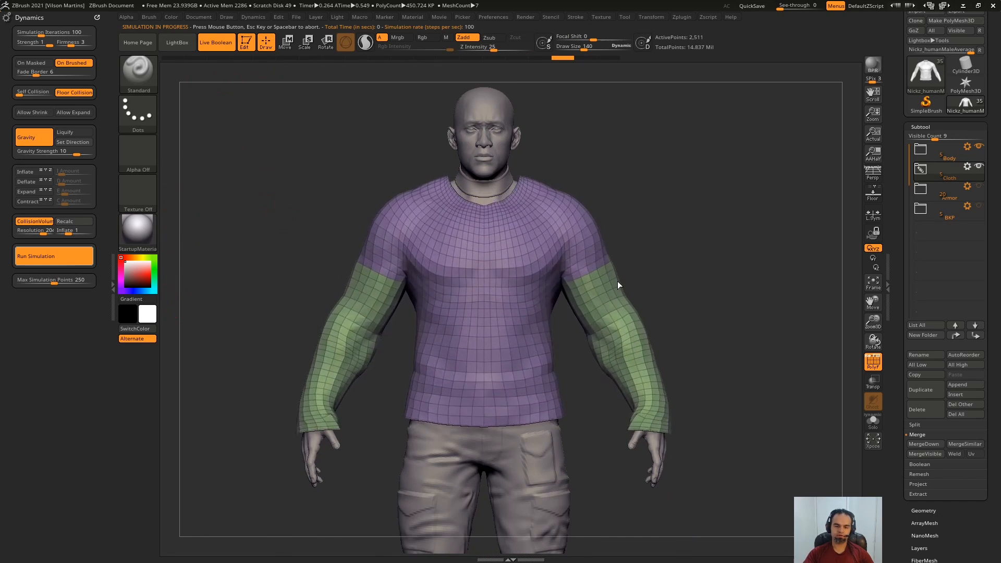
click(574, 156)
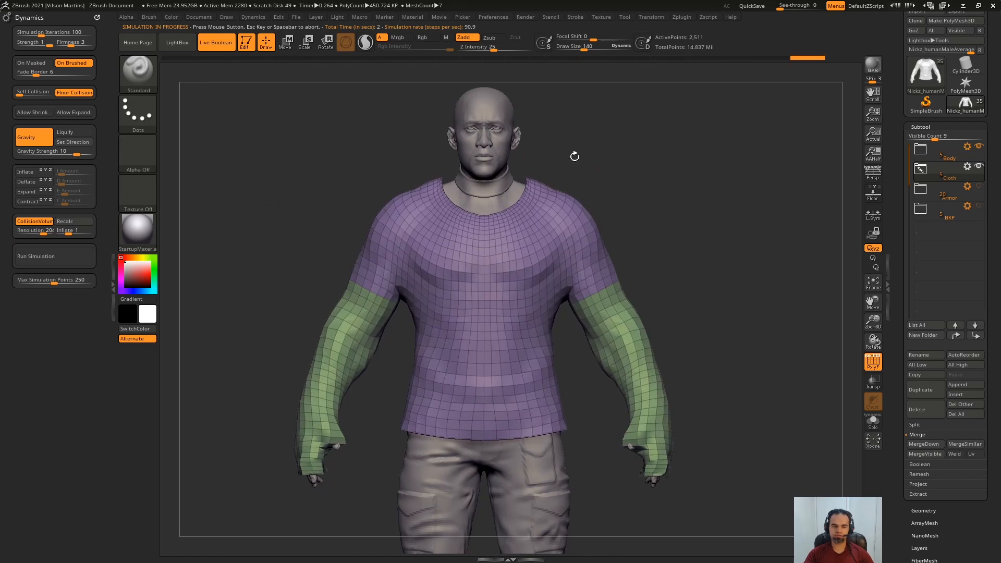
Inspect how the simulated shirt sits around the neck and shoulders, then undo the simulation.
drag(574, 157, 525, 117)
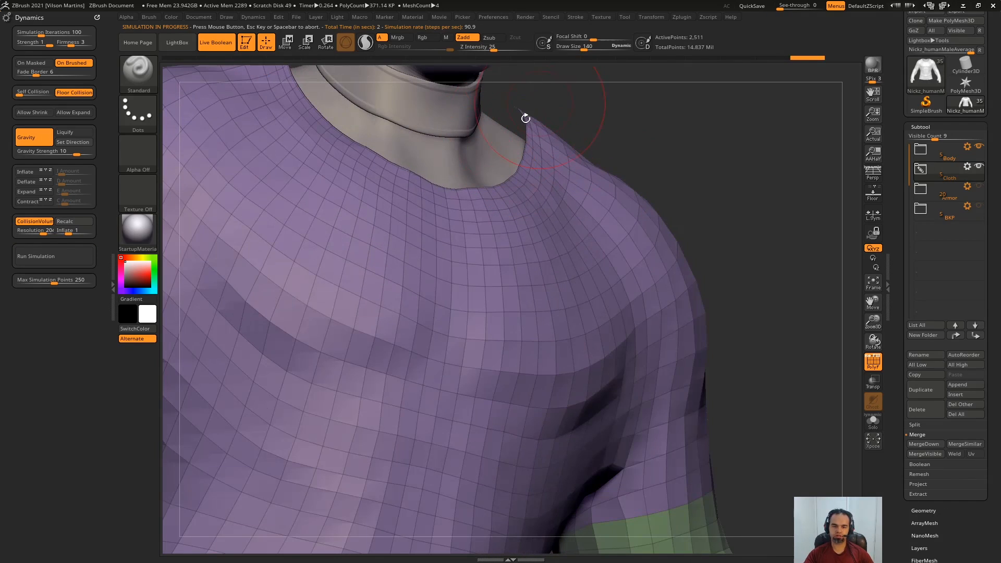
drag(629, 138, 647, 146)
key(f)
shift+drag(730, 177, 764, 209)
alt+drag(652, 151, 476, 283)
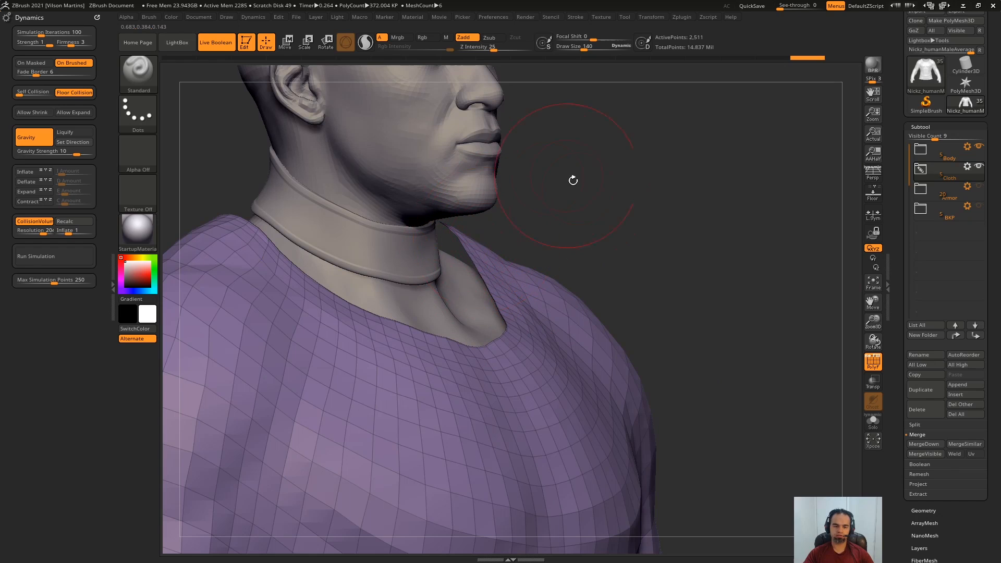
shift+drag(600, 190, 547, 201)
alt+drag(647, 323, 677, 177)
key(ctrl+z)
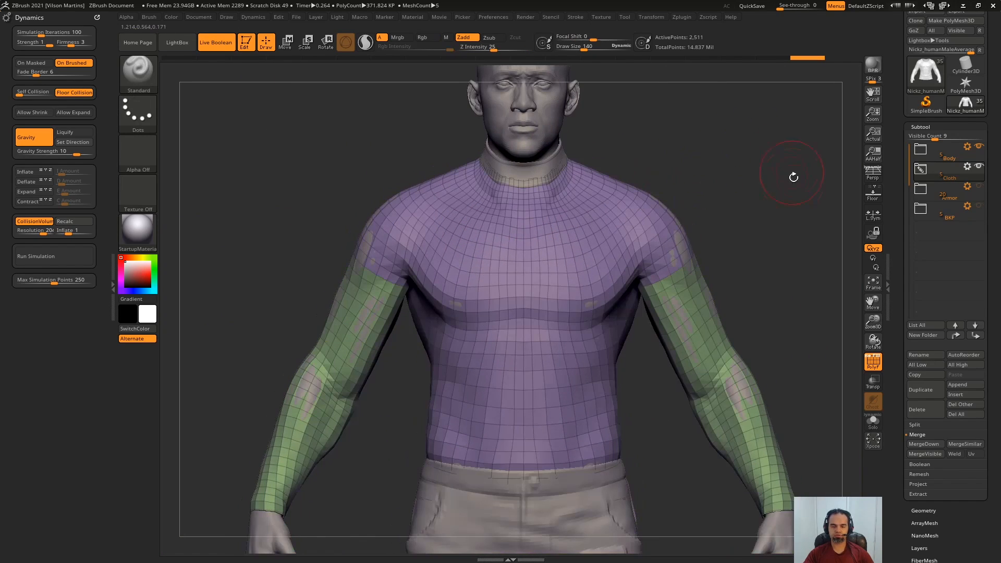
Set the collision volume's Inflate value to 0.1.
alt+drag(793, 177, 640, 151)
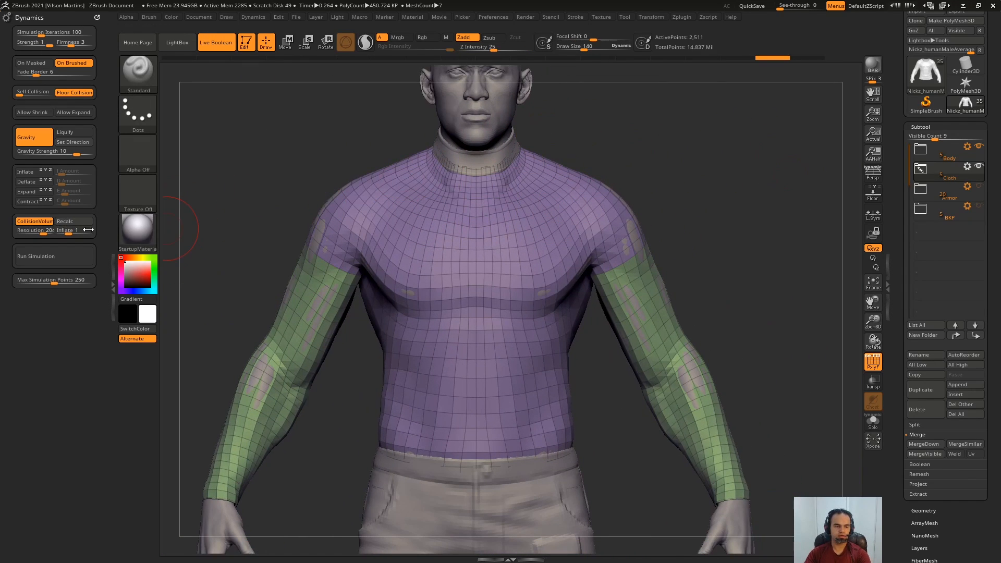
click(66, 234)
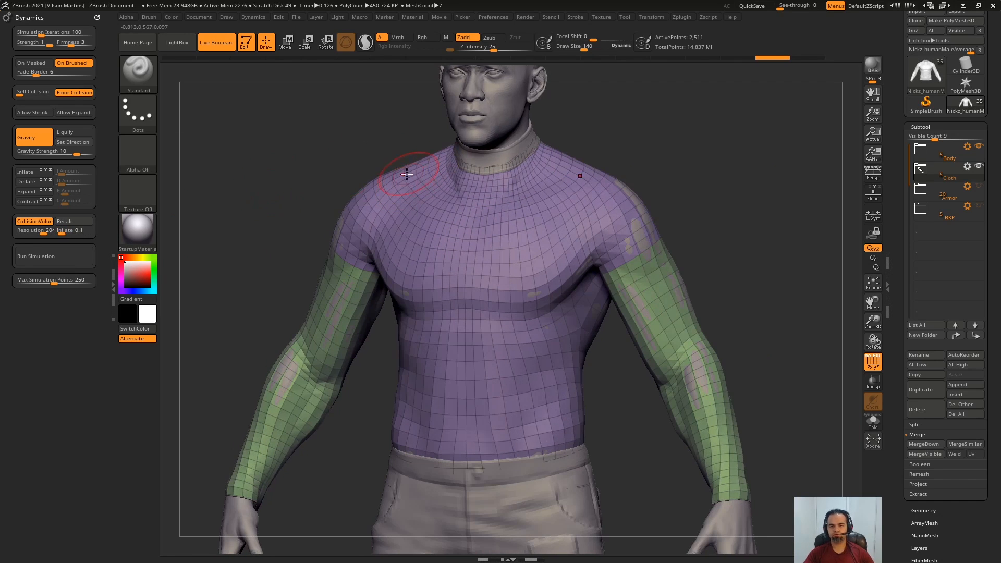
shift+drag(197, 277, 432, 69)
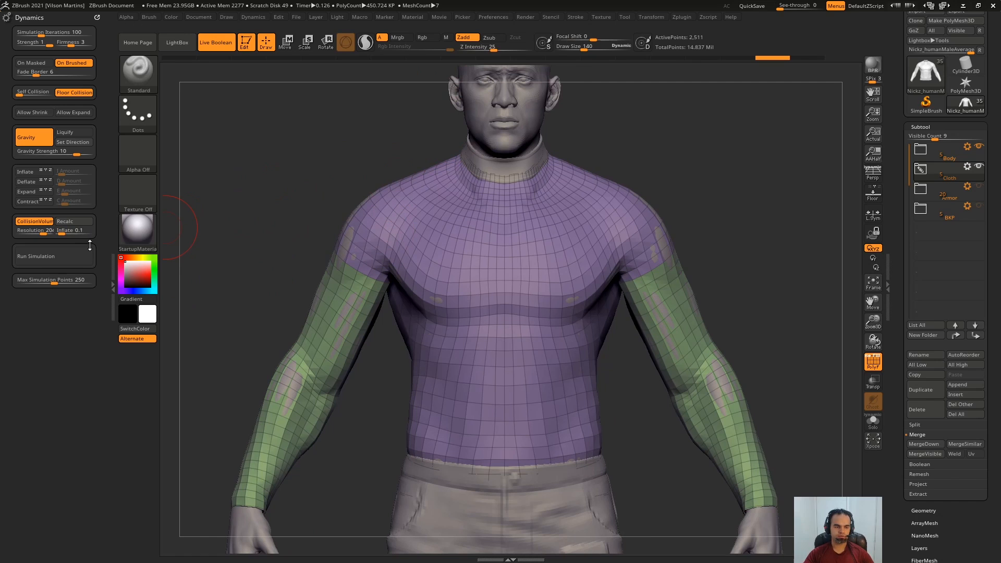
Test the cloth simulation with the reduced collision inflation and undo the result.
click(70, 259)
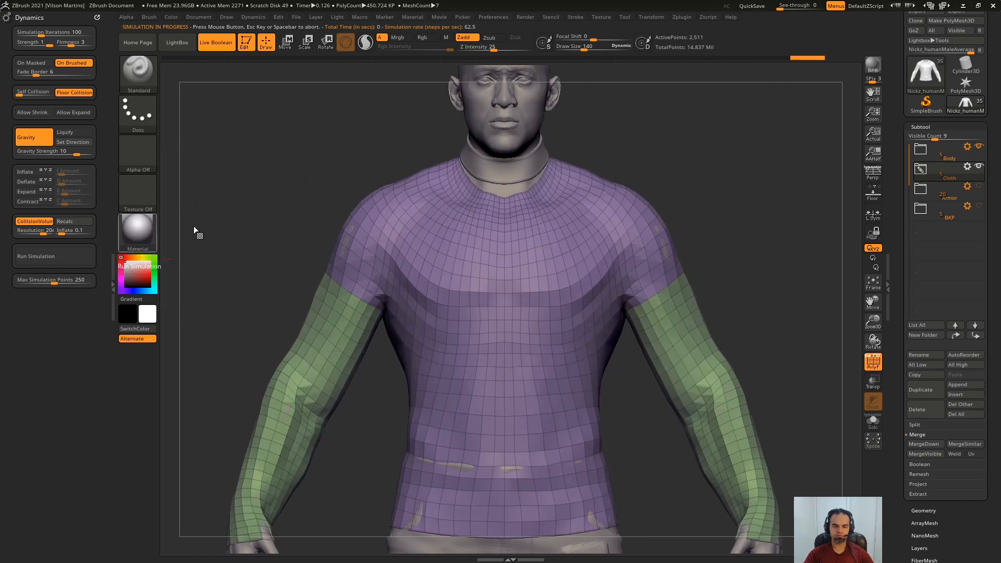
drag(196, 230, 651, 147)
key(ctrl+z)
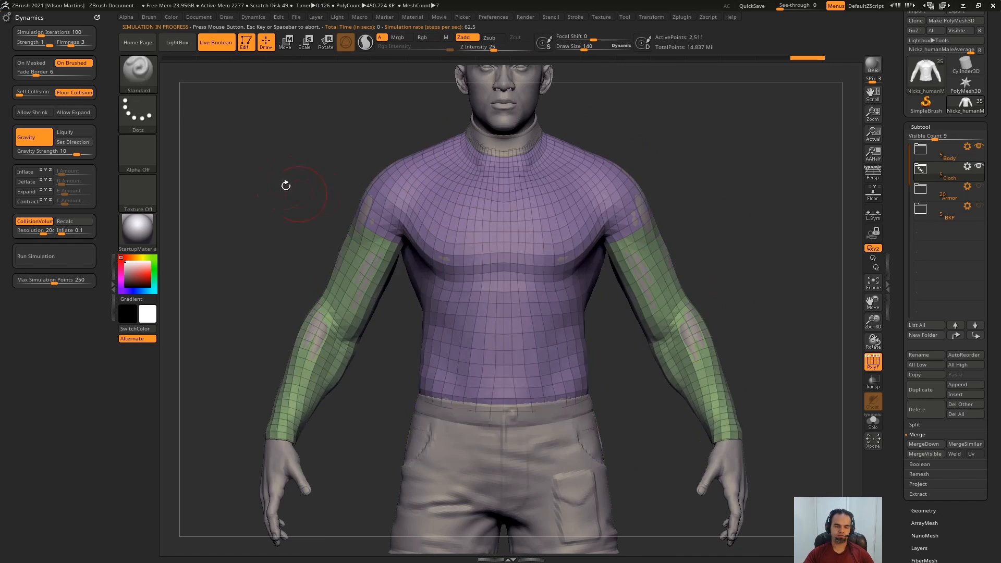
alt+drag(286, 185, 298, 288)
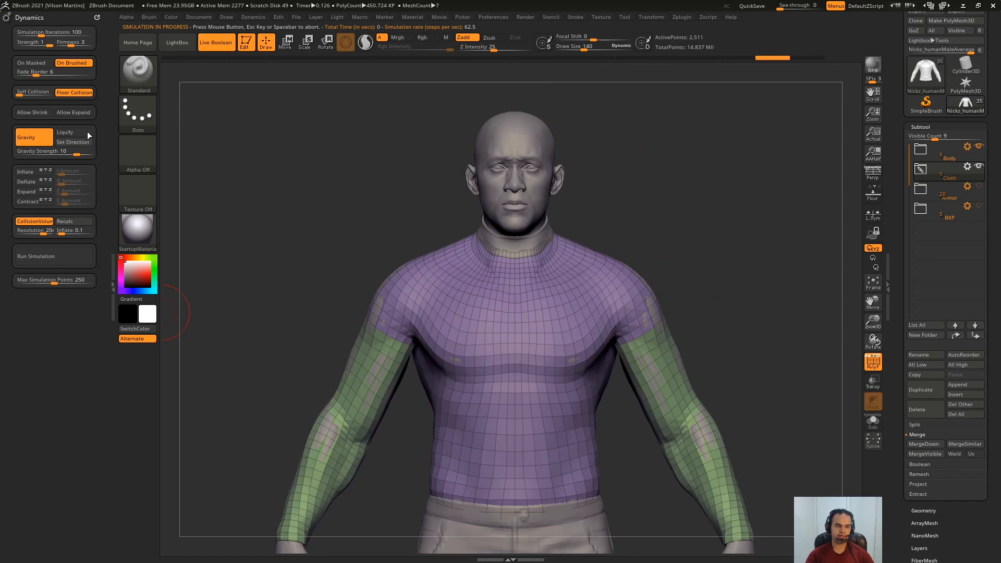
click(271, 114)
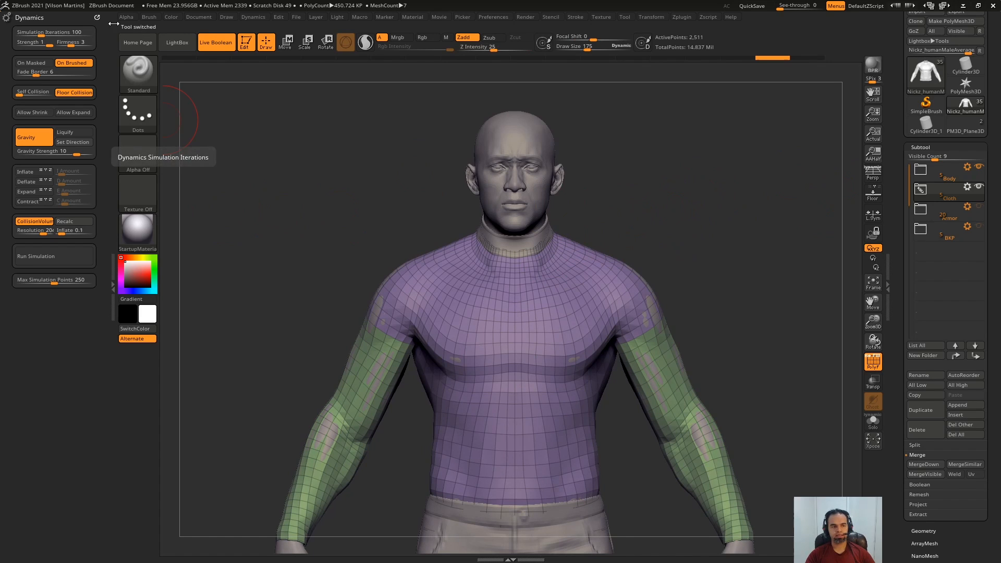
drag(304, 159, 253, 119)
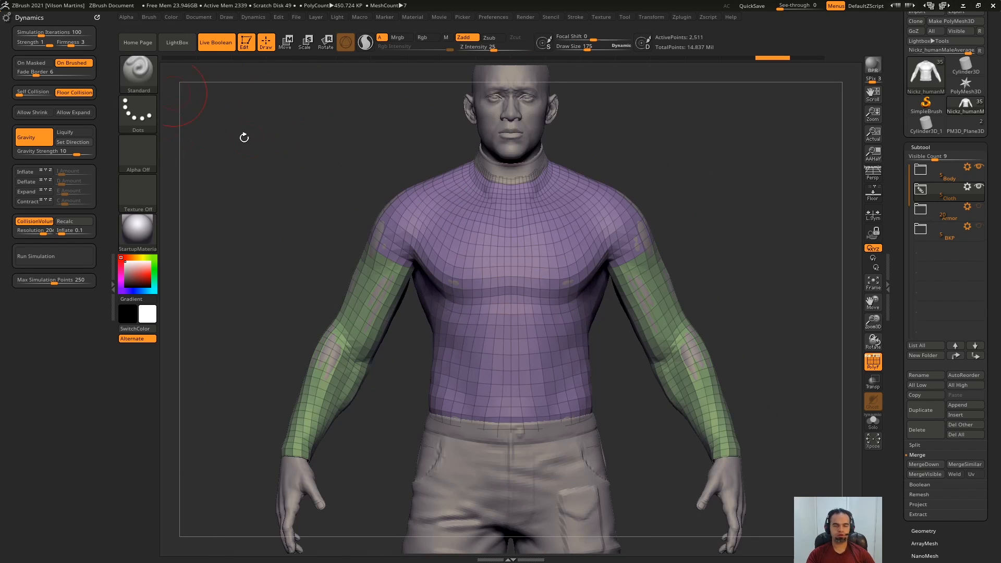
alt+drag(330, 148, 321, 159)
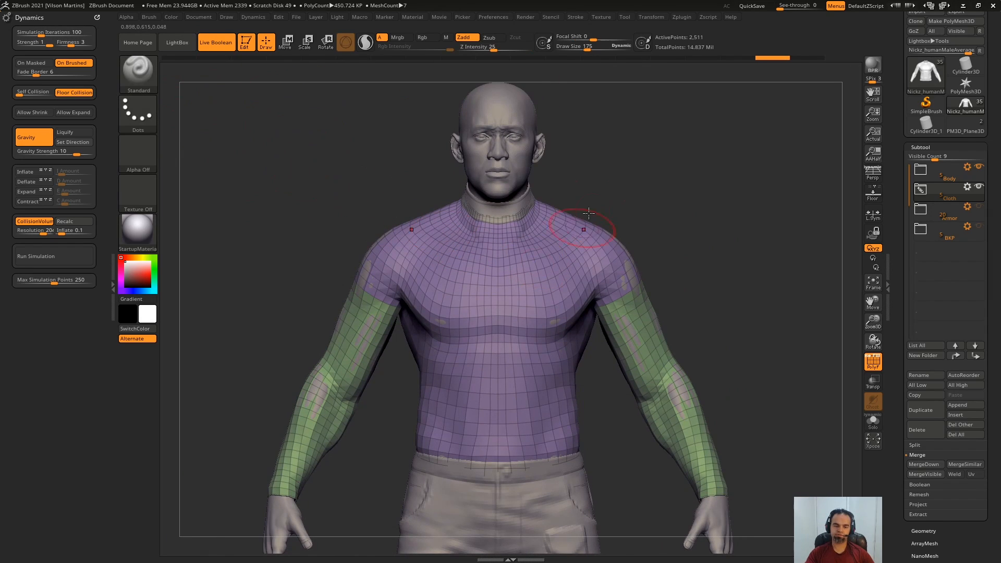
drag(589, 213, 659, 160)
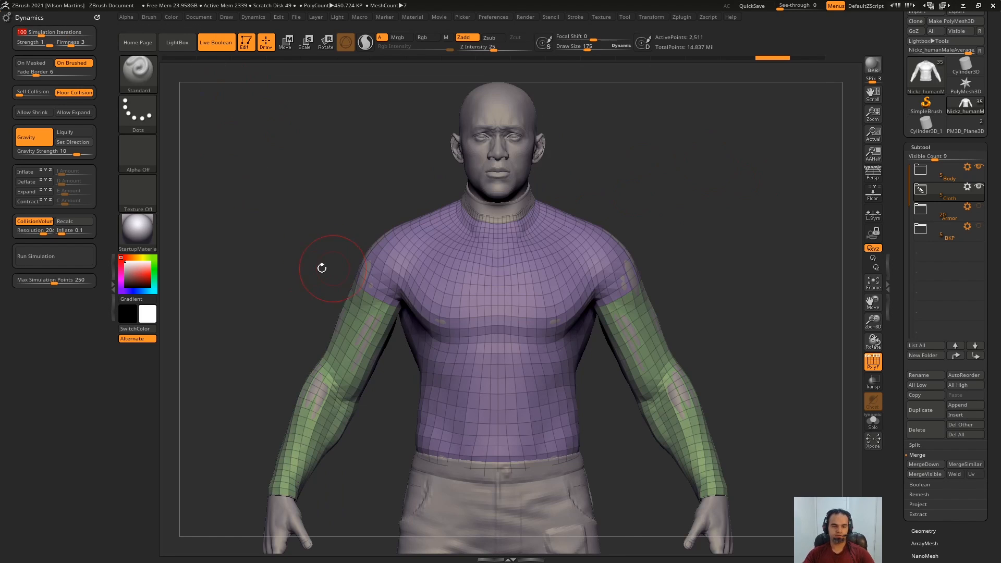
Run the cloth simulation with Simulation Iterations at 100 and undo the drape.
drag(291, 231, 317, 121)
click(62, 257)
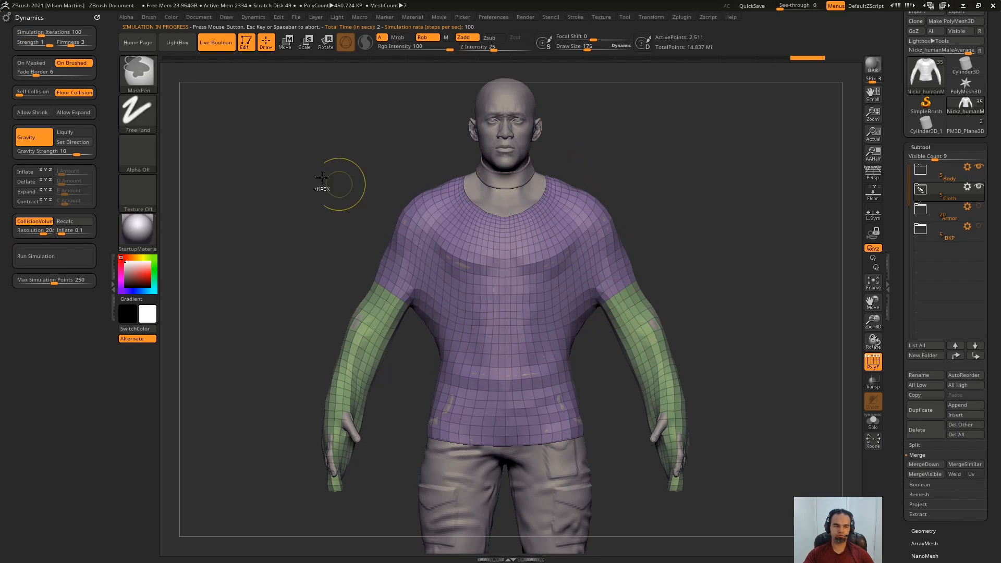
key(ctrl+z)
Set Simulation Iterations to 1000 and run a trial cloth simulation on the shirt, undoing its result.
drag(76, 31, 95, 33)
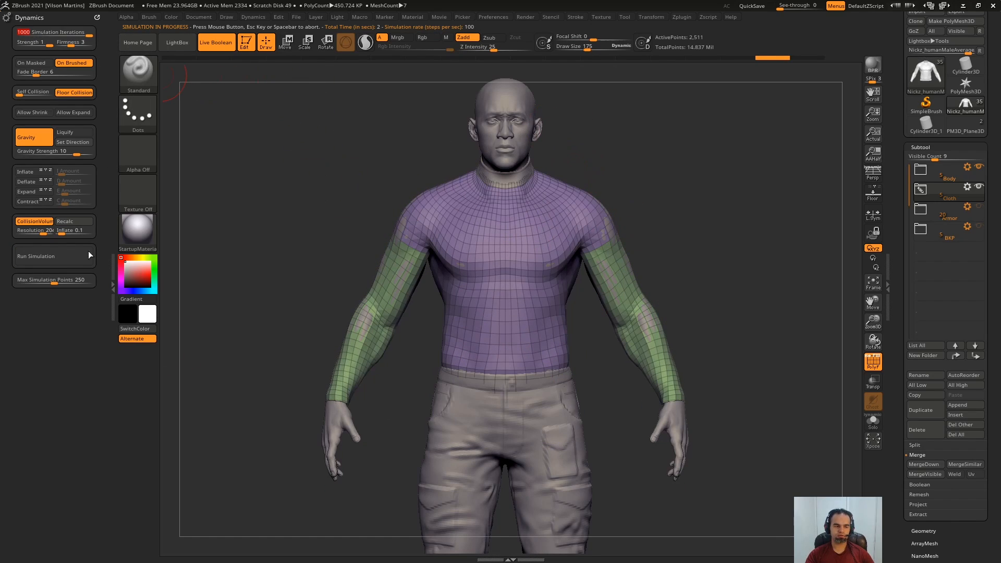
click(79, 261)
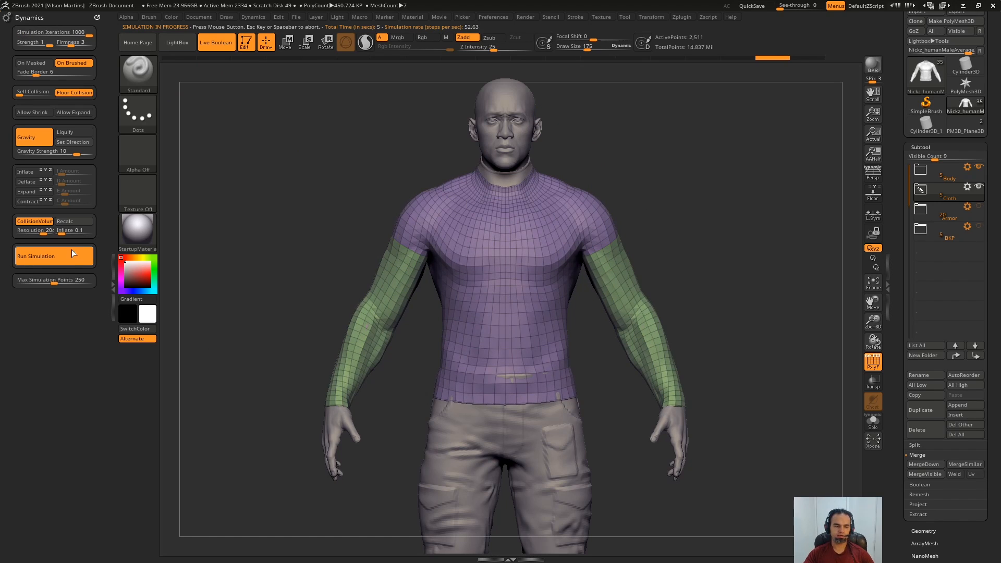
drag(219, 224, 400, 189)
drag(381, 153, 372, 135)
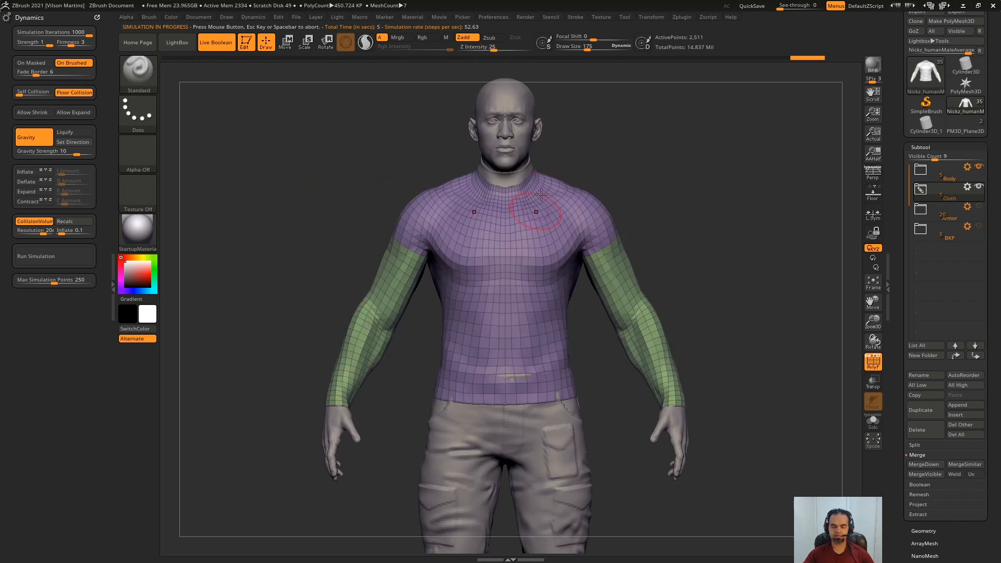
drag(676, 131, 664, 186)
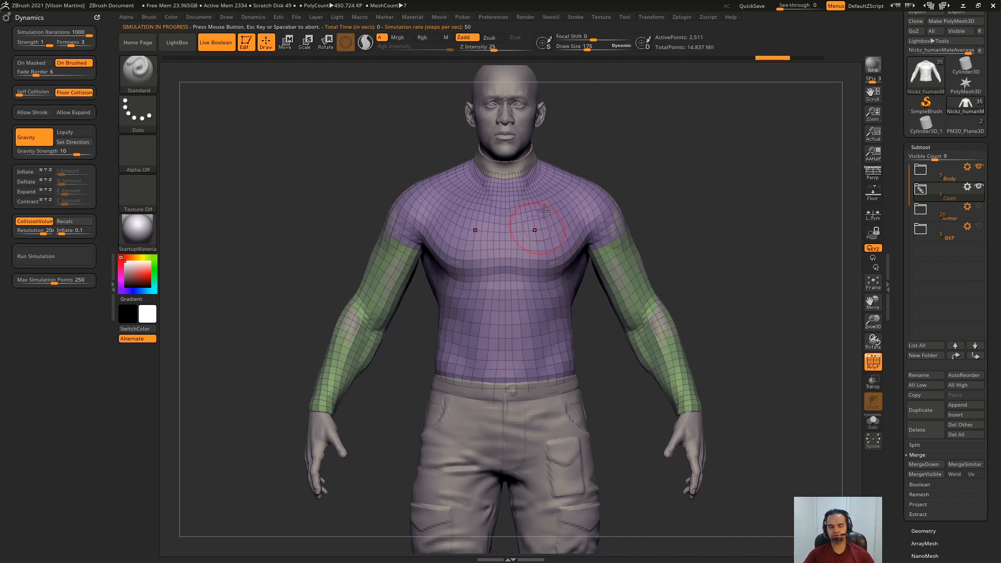
Switch to the model with the flat plane above the cube and set Simulation Iterations to 100.
drag(699, 147, 459, 202)
alt+drag(543, 178, 324, 179)
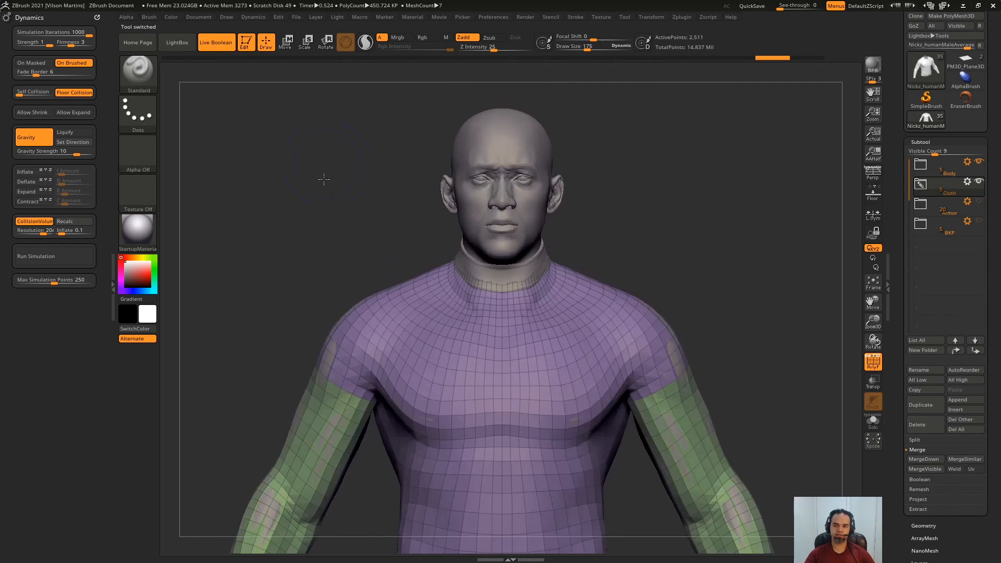
click(966, 62)
drag(686, 161, 709, 334)
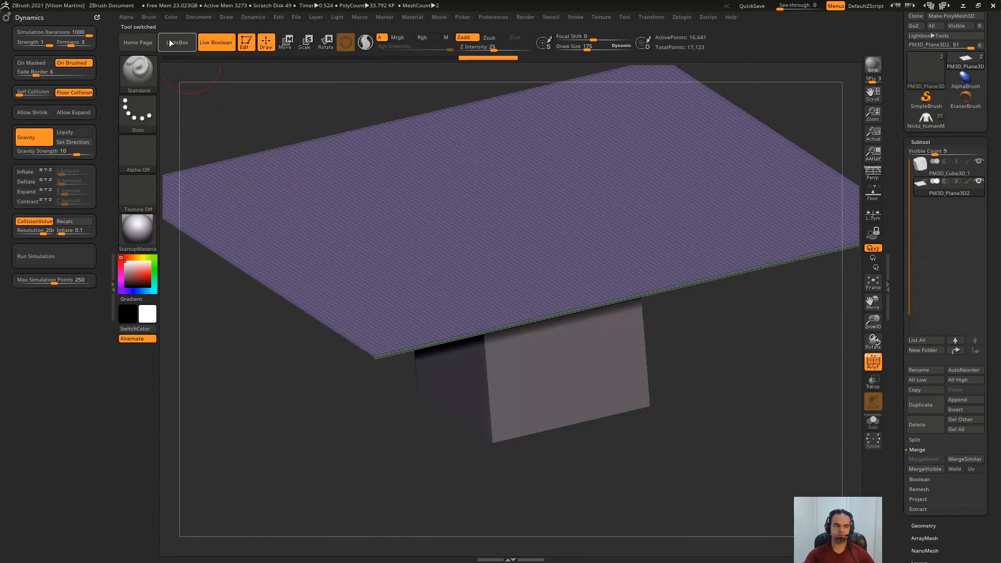
click(82, 37)
text(100)
key(Return)
drag(224, 83, 191, 95)
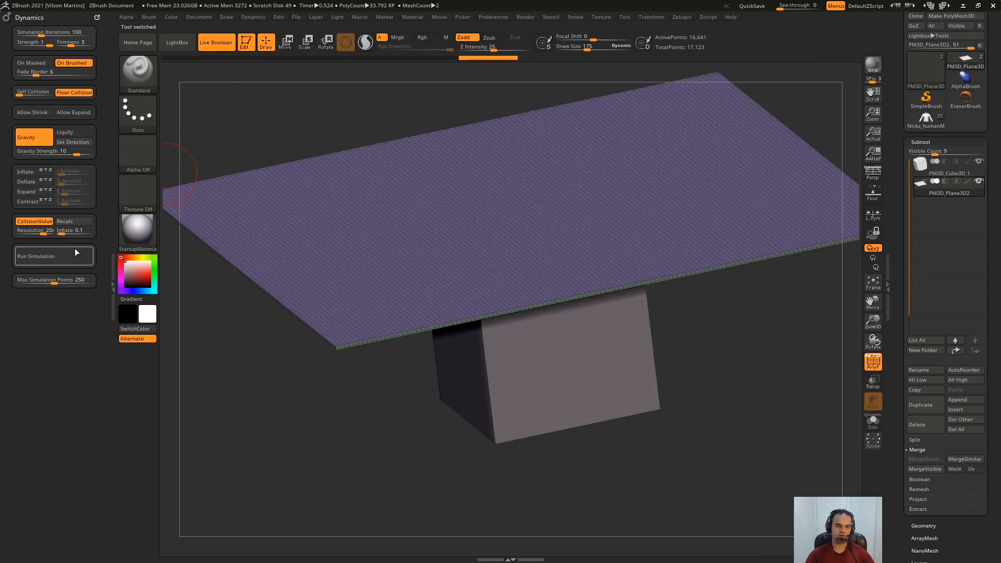
Run trial cloth simulations dropping the plane onto the cube with 100 iterations.
click(61, 259)
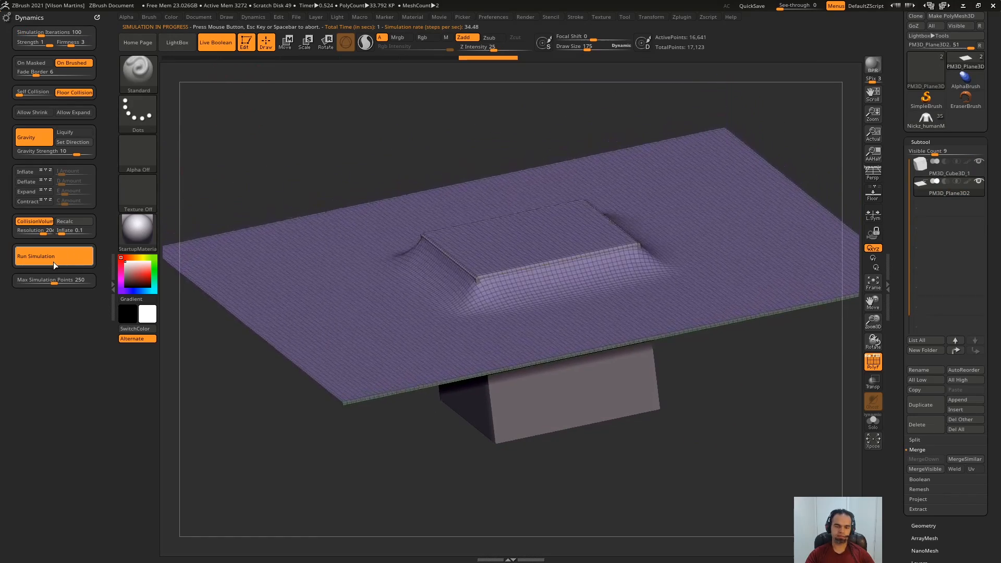
drag(263, 160, 302, 285)
click(54, 258)
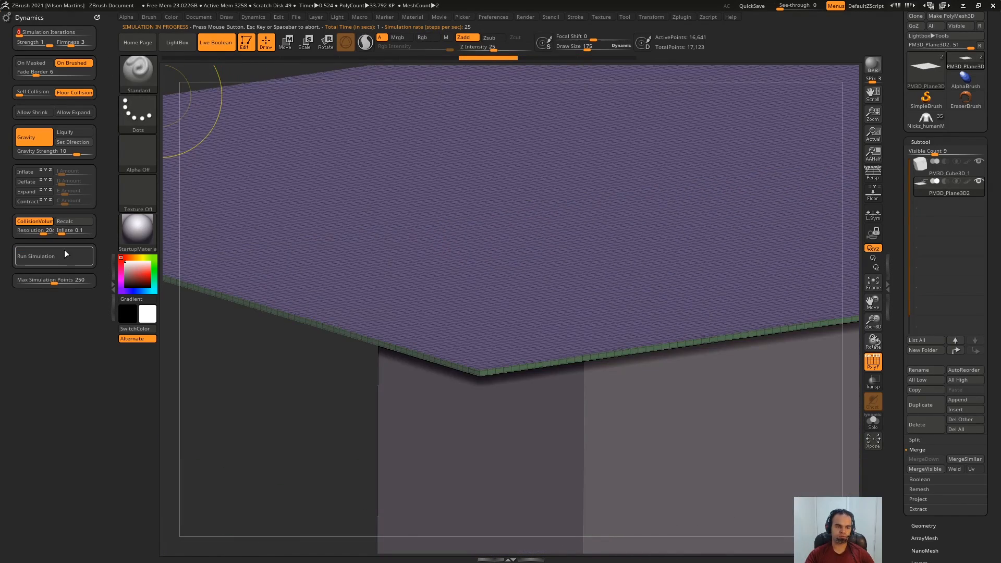
Set Simulation Iterations to 0, run the cloth simulation on the plane, and undo the drape.
click(63, 254)
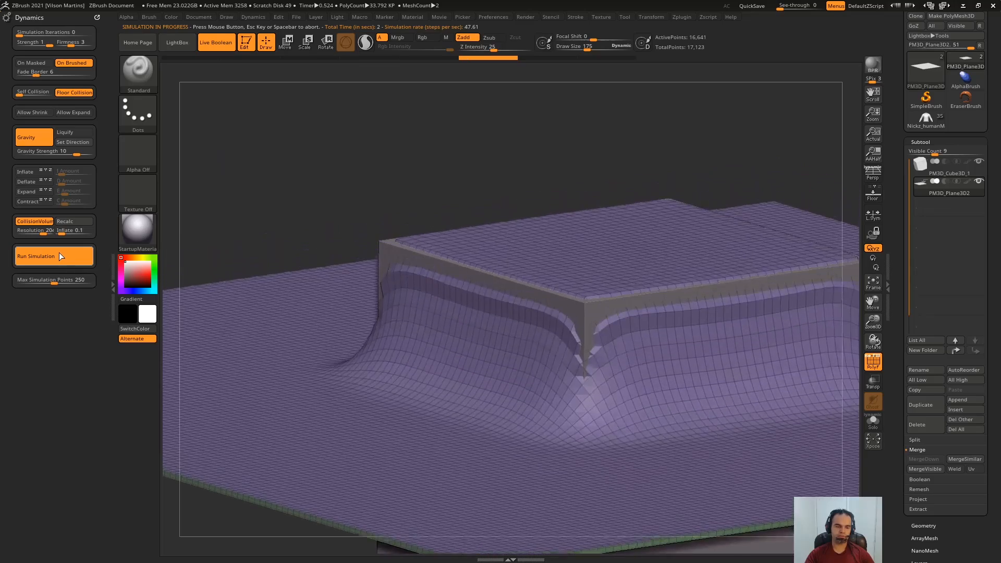
mouse_move(560, 306)
ctrl+right_down()
mouse_move(563, 229)
mouse_move(566, 248)
mouse_move(541, 244)
mouse_move(556, 250)
mouse_move(522, 282)
ctrl+right_up()
ctrl+right_drag(521, 282, 514, 245)
key(ctrl+z)
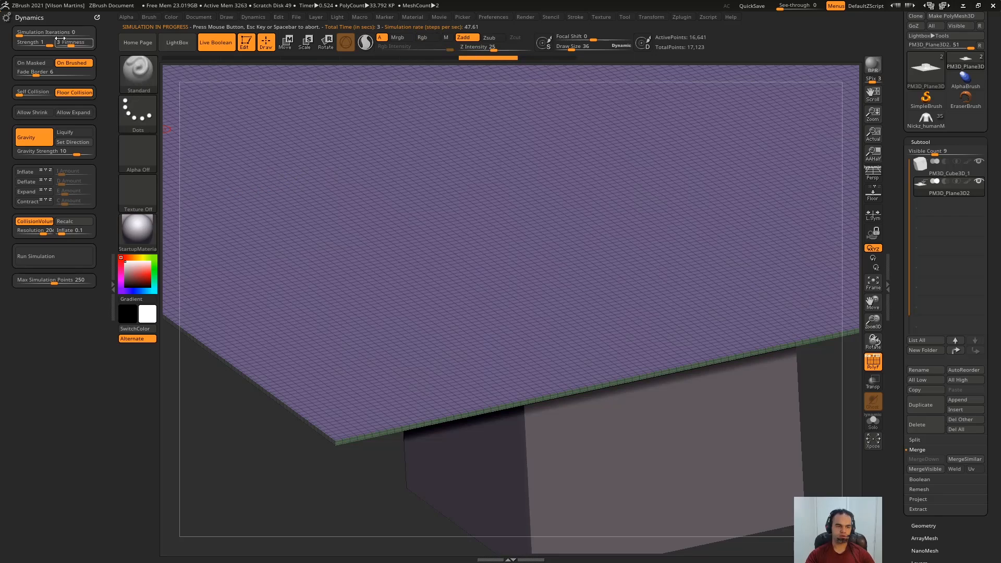
Set Simulation Iterations to 789, drape the plane over the cube, inspect the folds and undo the simulation.
click(72, 252)
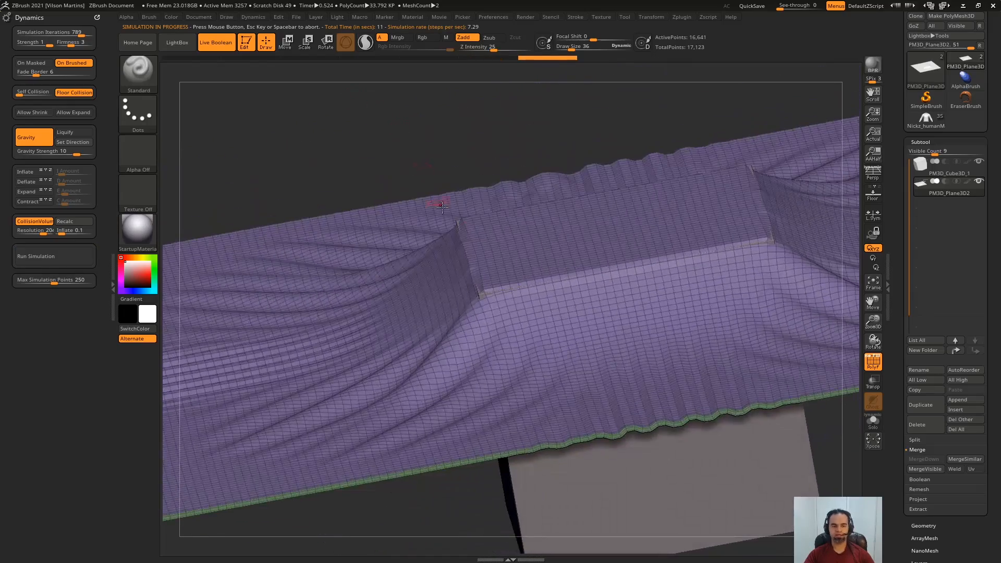
right_drag(442, 208, 417, 156)
right_drag(418, 157, 356, 231)
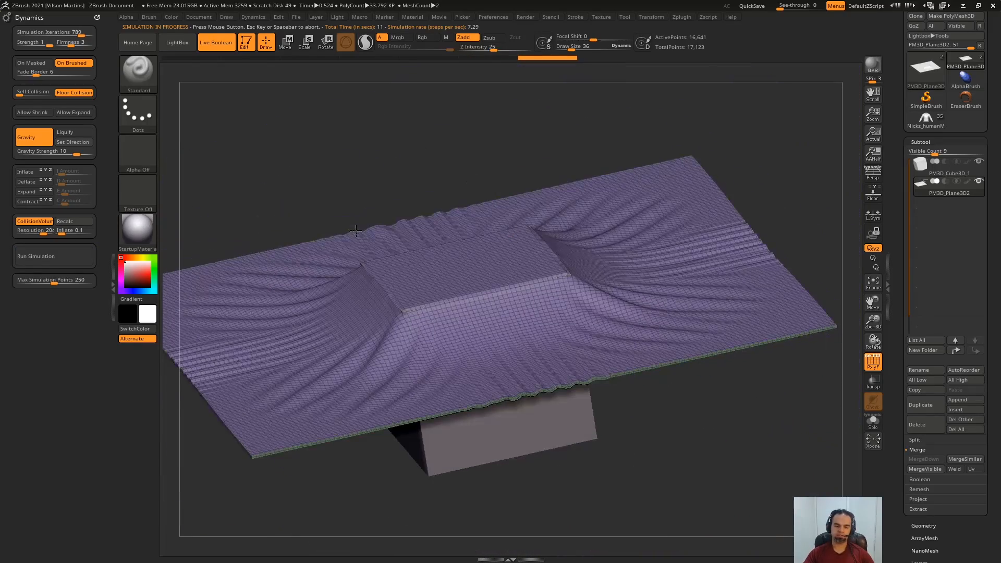
key(ctrl+z)
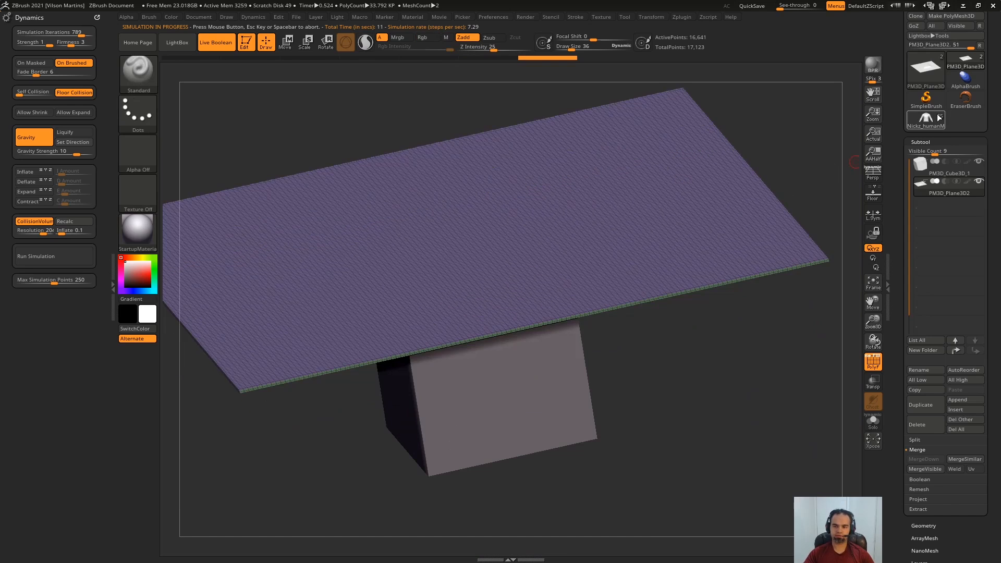
Switch back to the soldier model and set Simulation Iterations to 100 for the shirt.
click(932, 116)
shift+right_drag(691, 161, 303, 183)
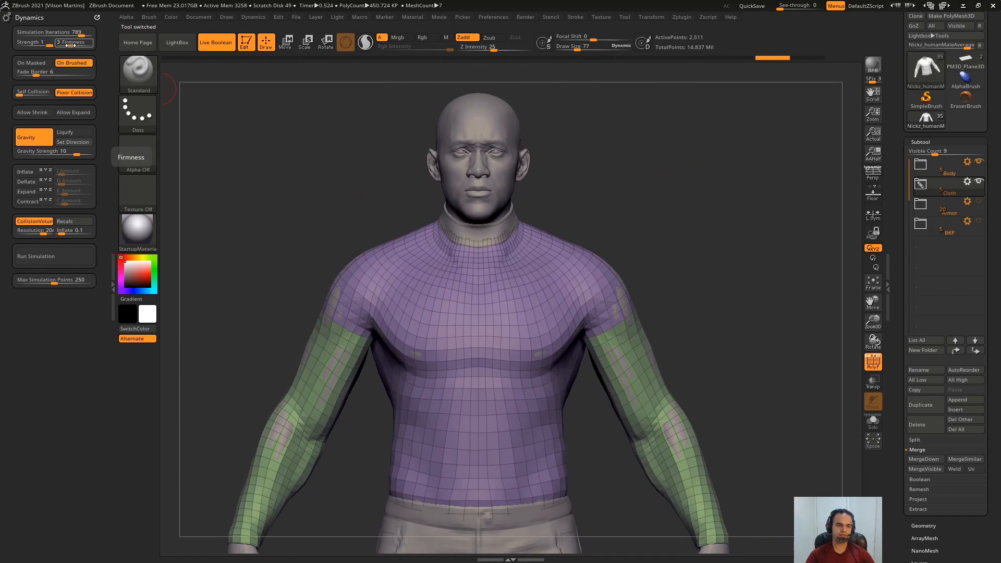
key(Return)
mouse_move(312, 155)
right_down()
mouse_move(335, 172)
mouse_move(313, 162)
right_up()
alt+right_drag(367, 266, 521, 234)
right_drag(371, 218, 503, 224)
ctrl+right_drag(443, 172, 454, 195)
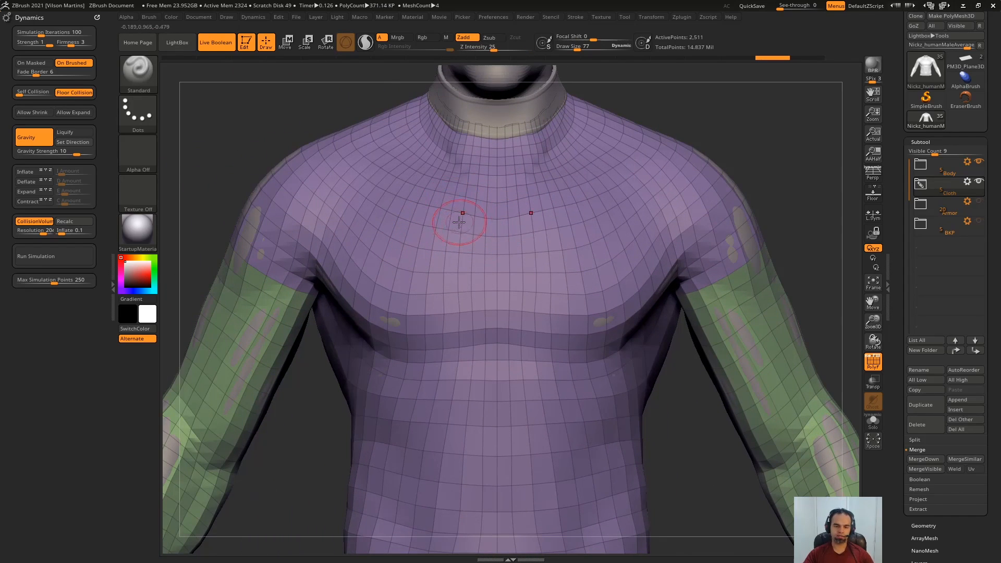
ctrl+right_drag(491, 246, 390, 255)
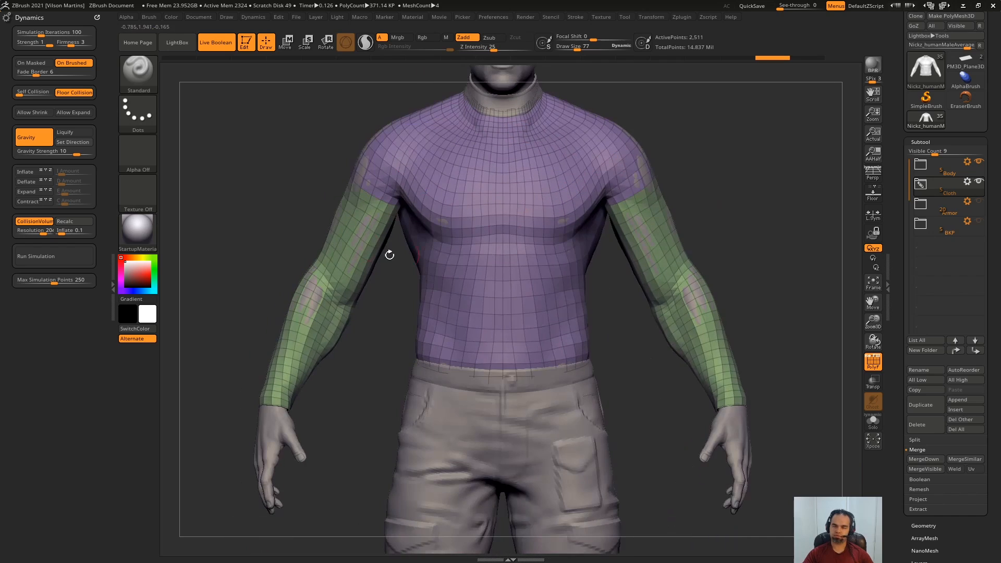
ctrl+right_drag(276, 120, 281, 157)
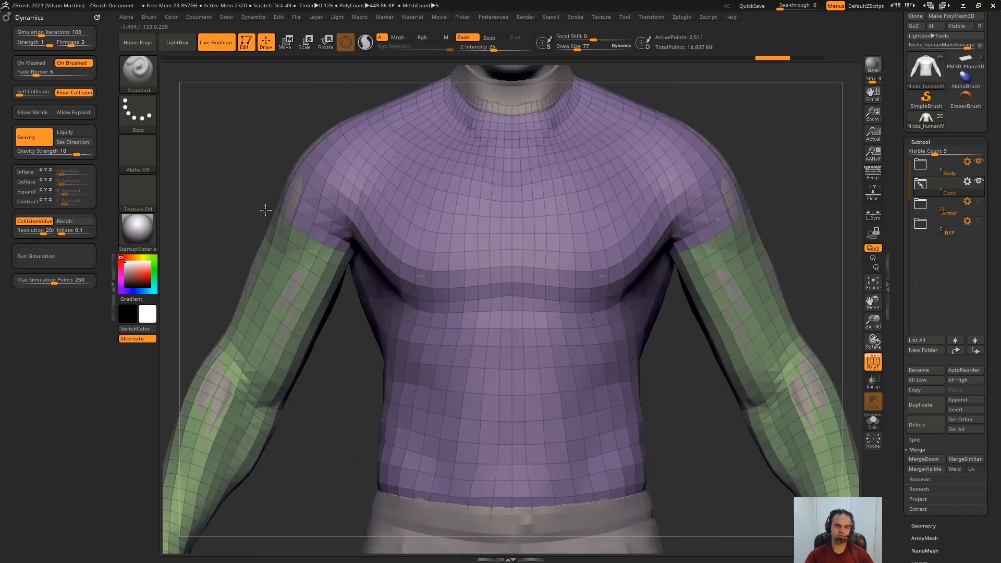
Run two trial cloth simulations on the shirt with 100 iterations, inspecting the chest and undoing each result.
click(43, 261)
click(44, 261)
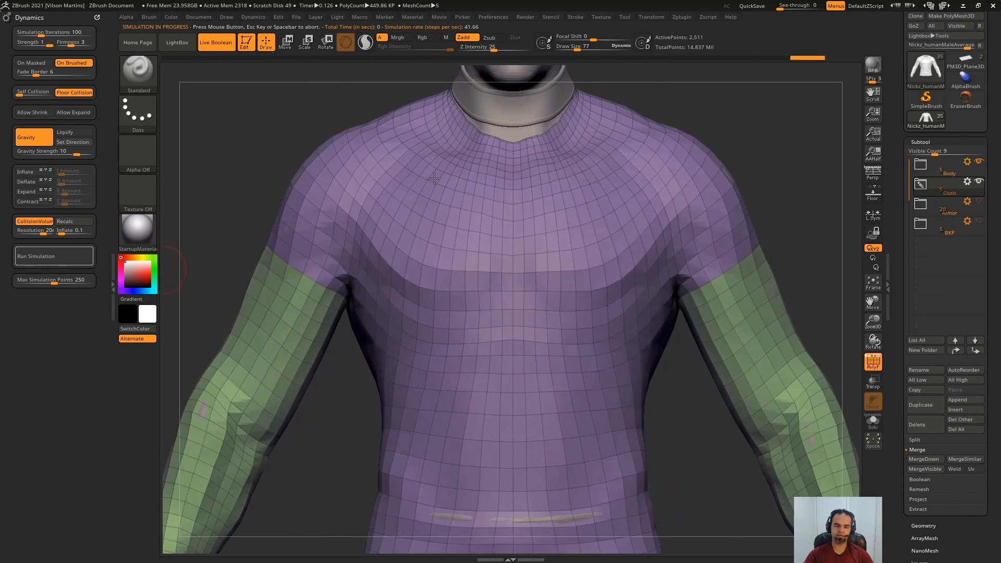
ctrl+right_drag(621, 72, 624, 82)
alt+right_drag(485, 205, 522, 259)
ctrl+right_drag(522, 259, 522, 373)
key(ctrl+z)
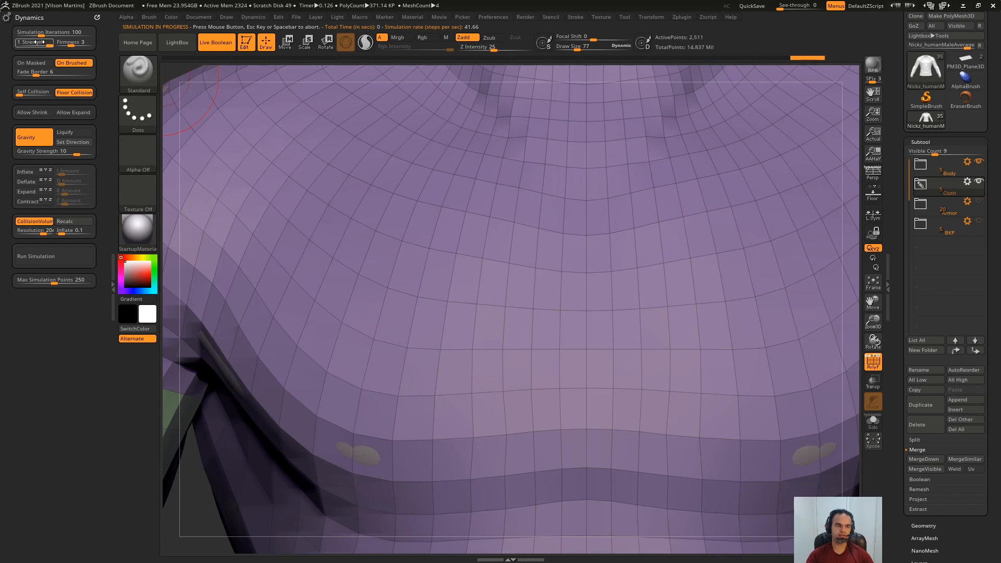
click(45, 259)
mouse_move(586, 272)
ctrl+right_down()
mouse_move(497, 296)
mouse_move(439, 150)
ctrl+right_up()
key(ctrl+z)
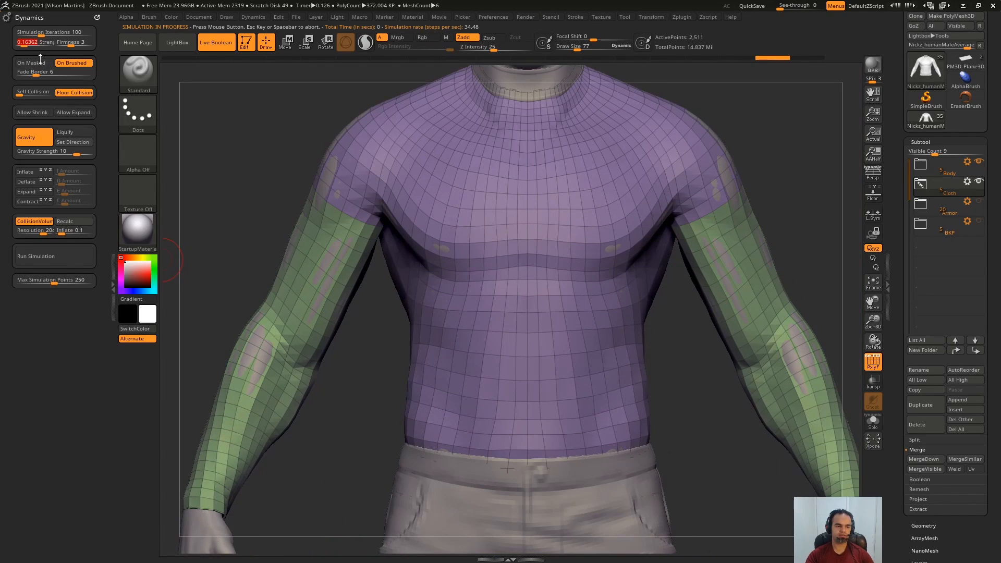
Set the simulation Strength to about 0.16, run the cloth simulation on the shirt, stop it and undo the result.
key(Return)
click(61, 259)
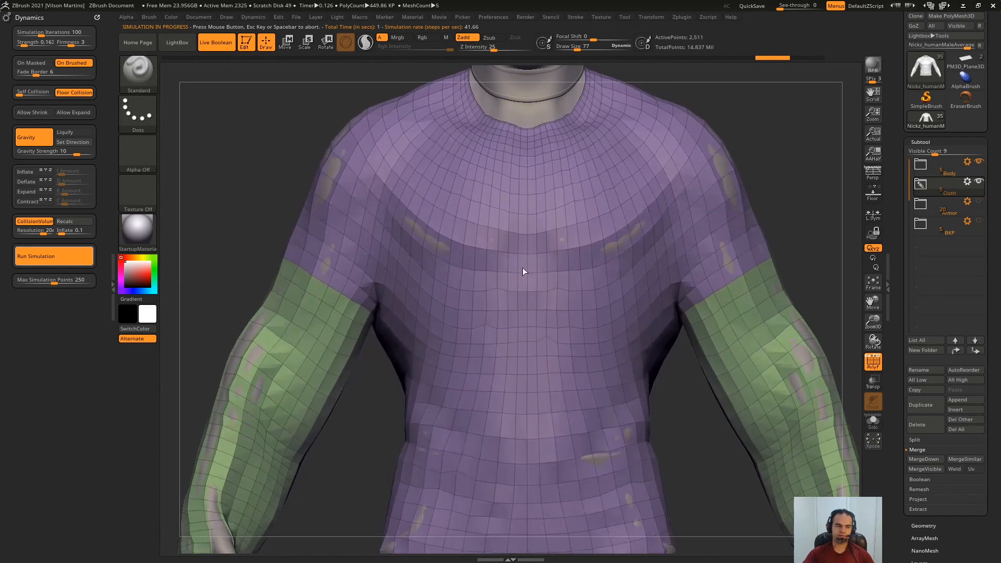
click(224, 225)
key(ctrl+z)
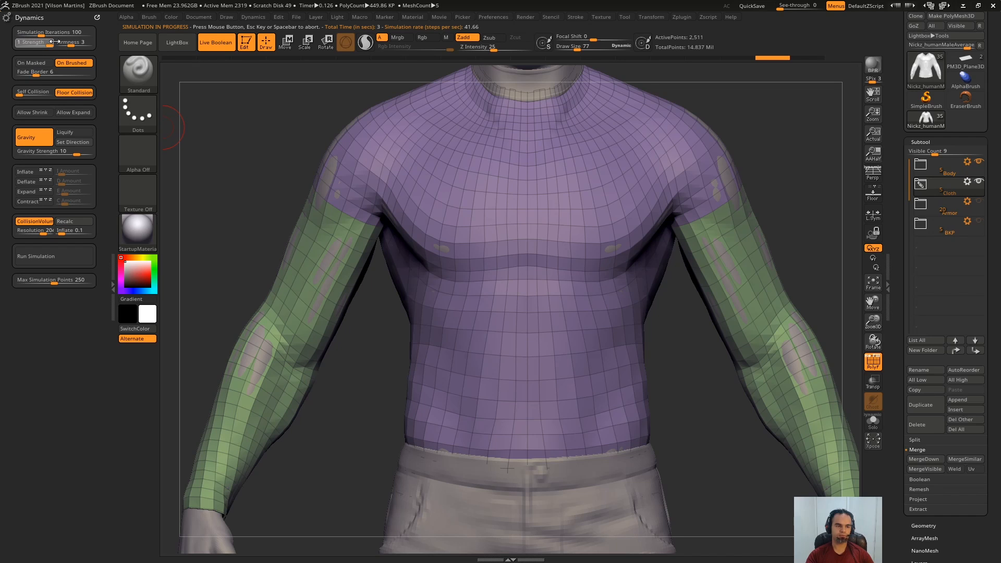
Run the shirt's cloth simulation with Strength back at 1 and Firmness at 3, and undo the drape.
mouse_move(404, 156)
alt+right_down()
mouse_move(467, 145)
mouse_move(394, 149)
alt+right_up()
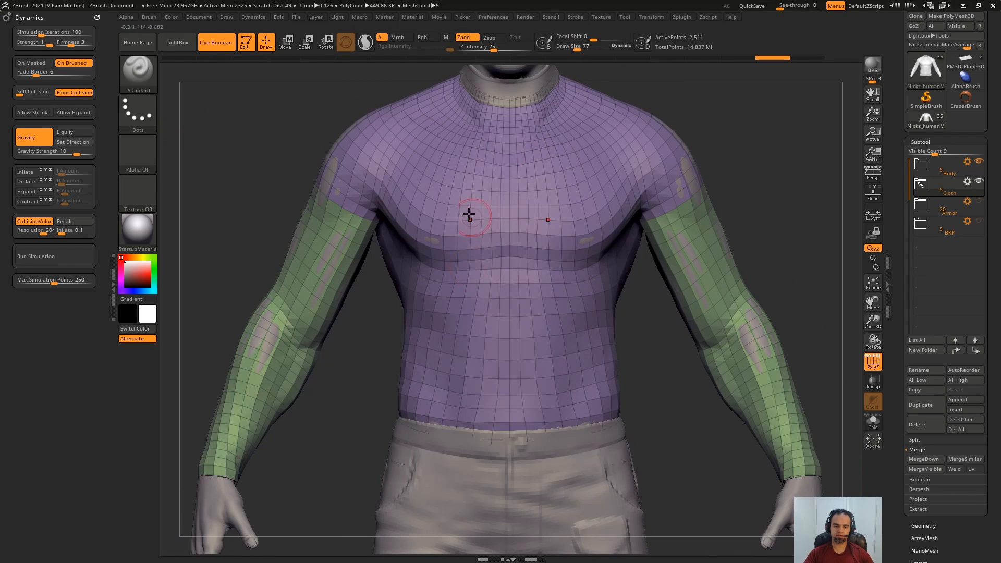
right_drag(505, 145, 585, 216)
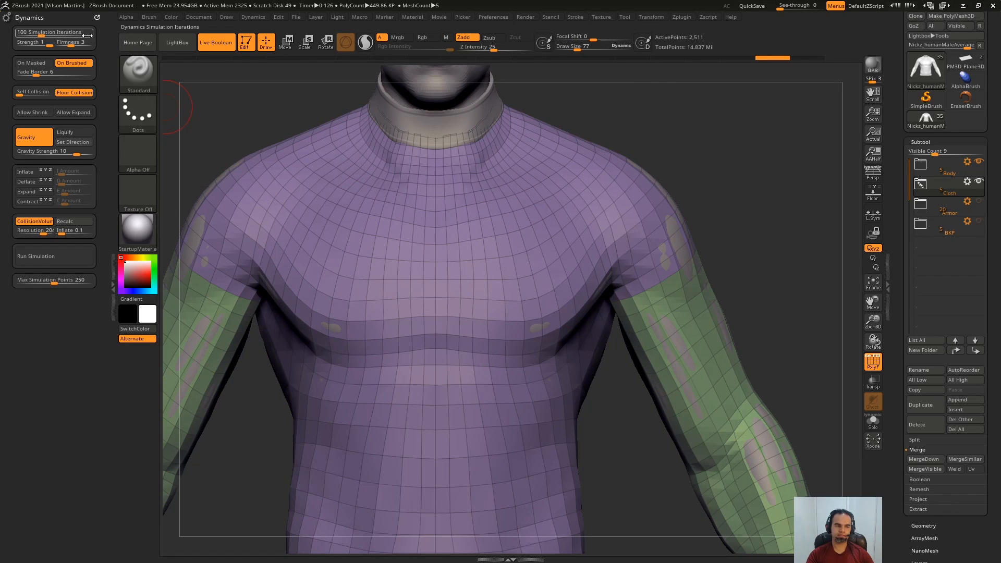
alt+right_drag(427, 261, 521, 235)
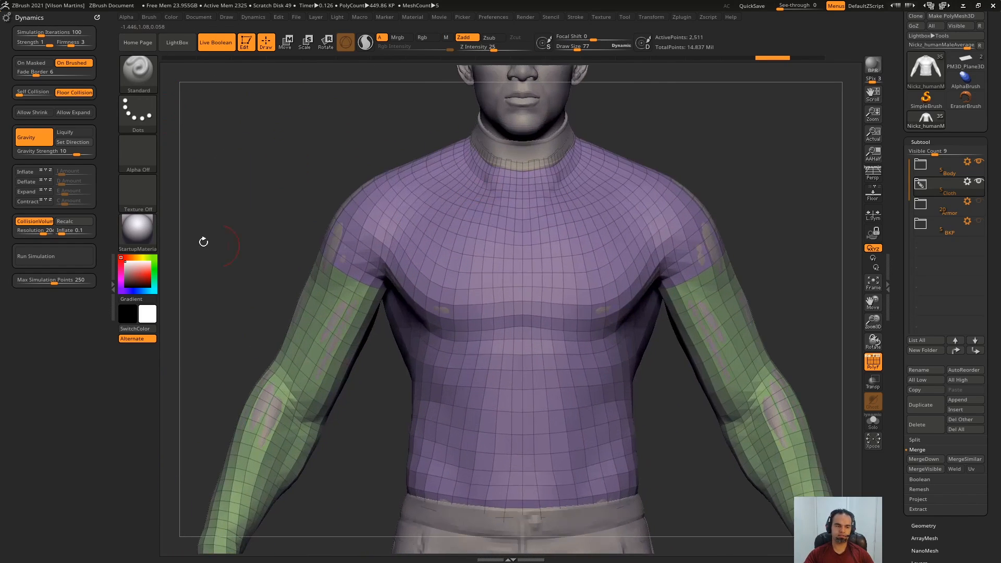
click(61, 256)
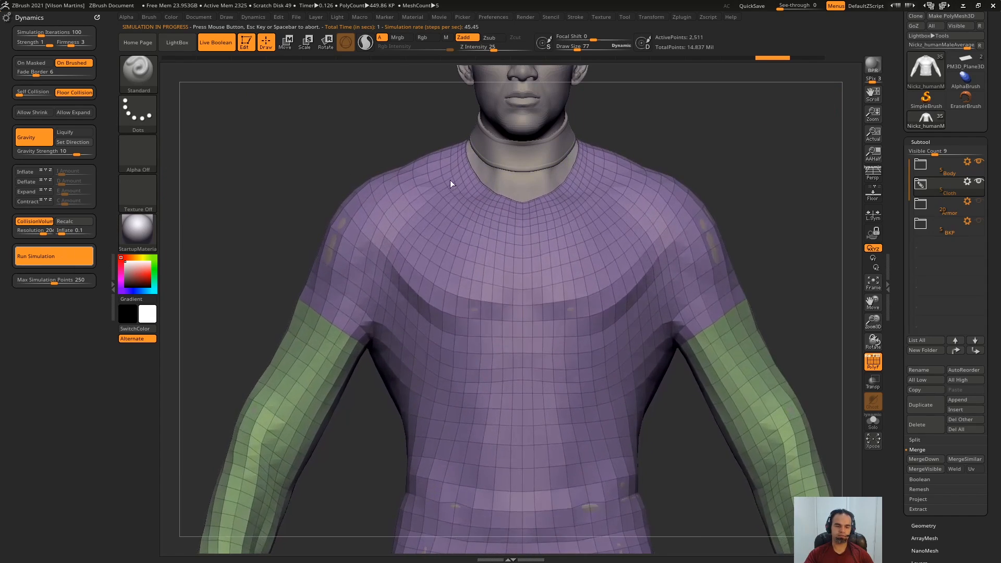
key(ctrl+z)
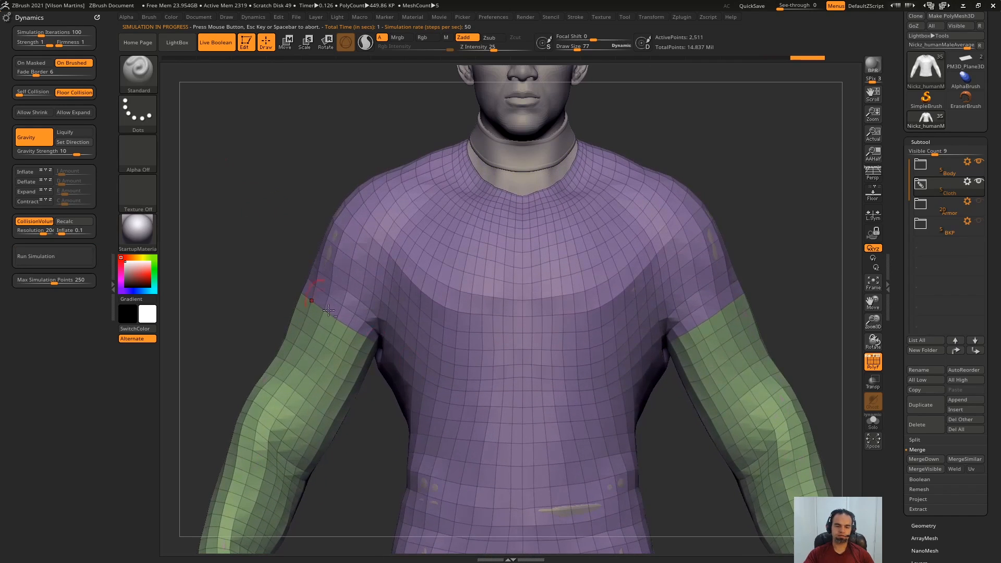
Test the shirt's cloth simulation with Firmness at 6 and stop it.
click(78, 254)
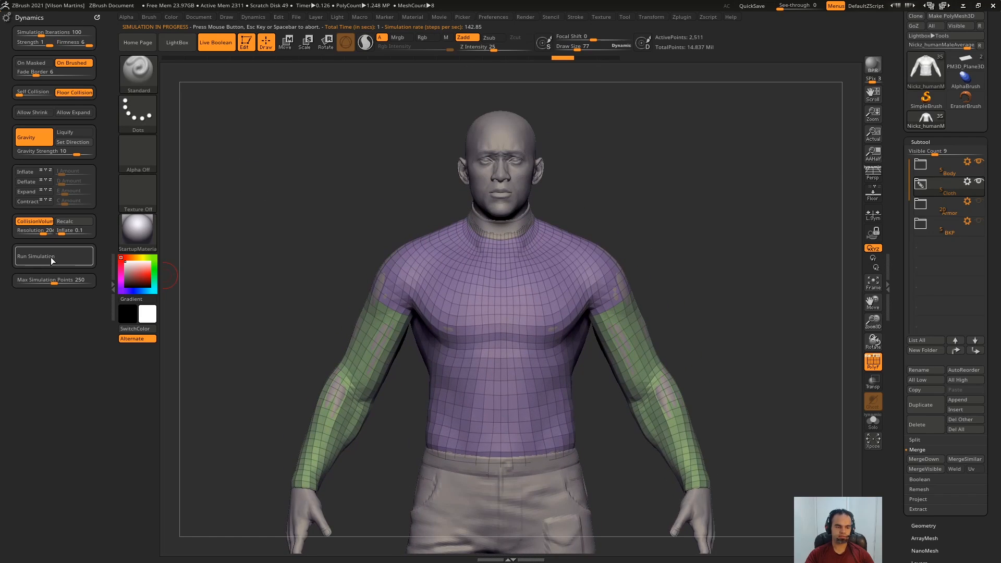
click(52, 258)
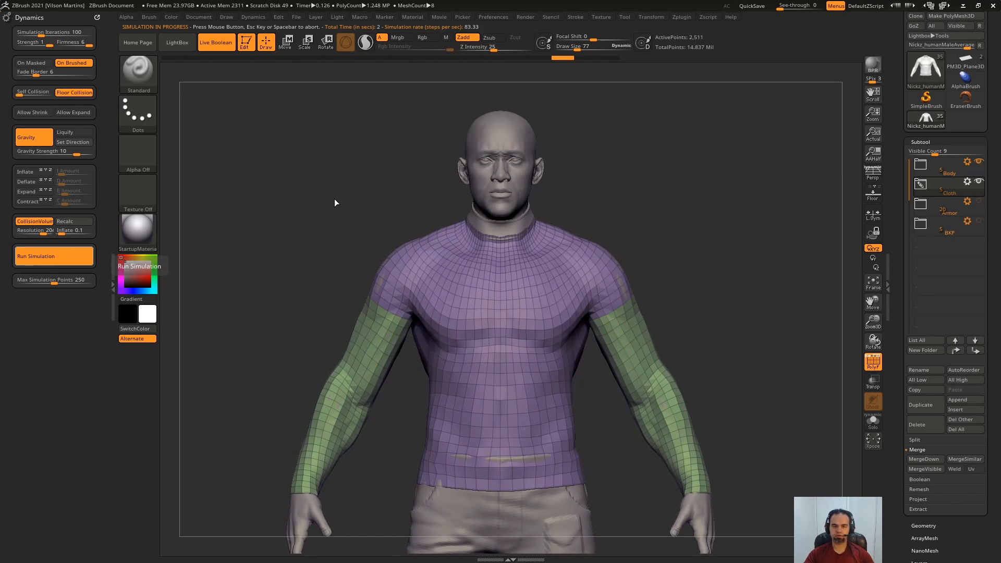
click(330, 153)
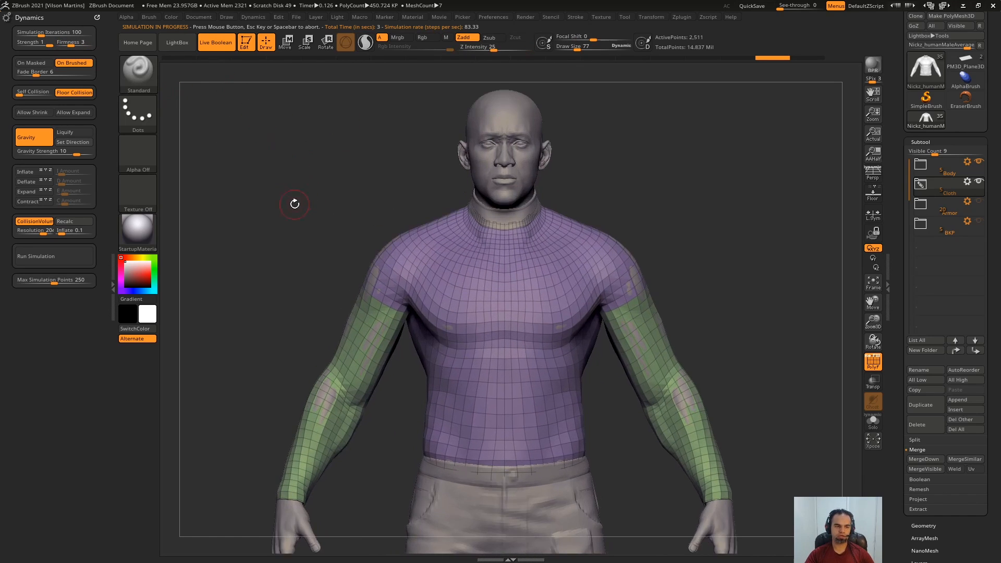
Switch to the plane and cube model and mask the right part of the plane with a soft-edged mask.
alt+drag(291, 256, 286, 220)
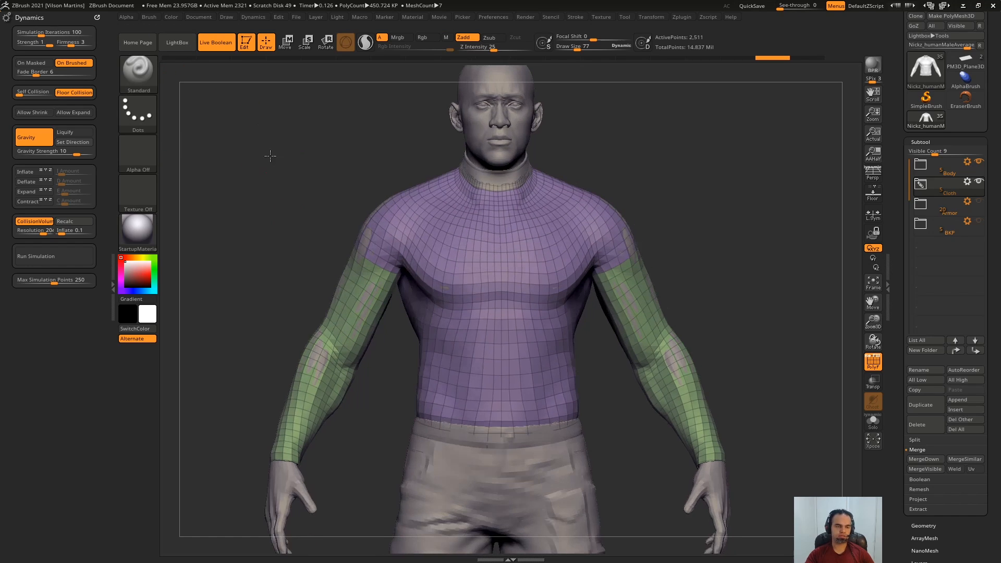
alt+drag(328, 166, 306, 179)
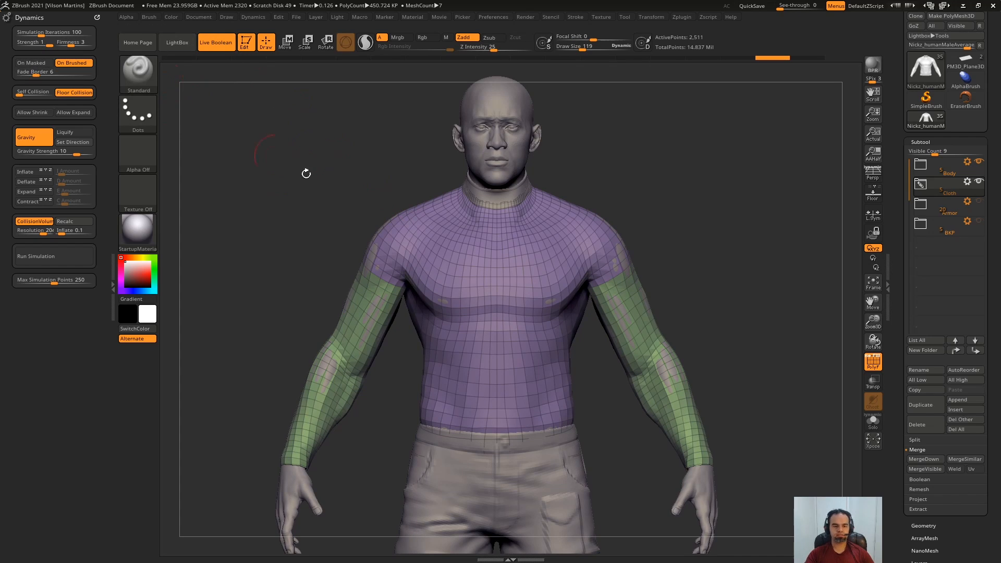
drag(415, 167, 658, 211)
alt+drag(733, 191, 693, 206)
click(963, 61)
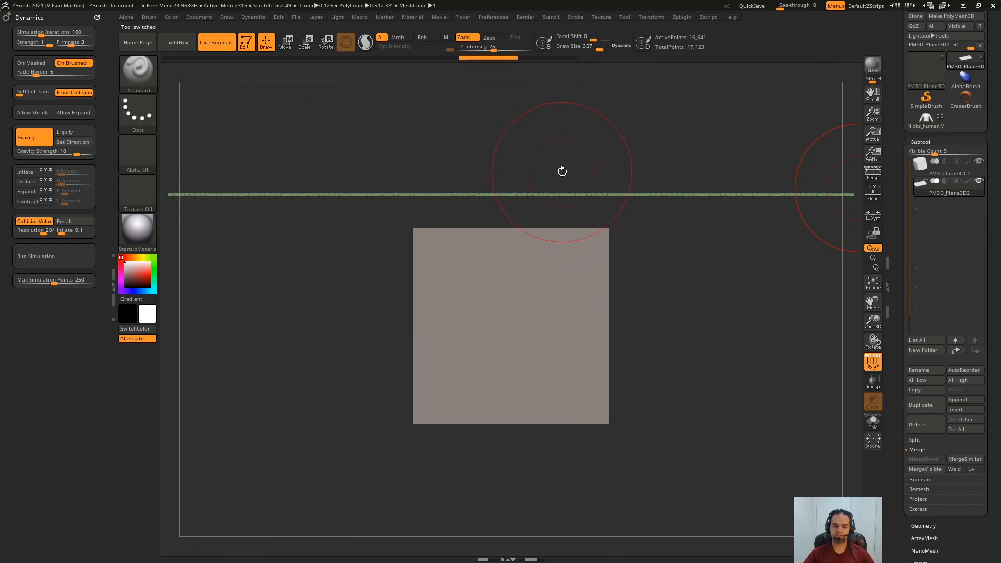
key(f)
mouse_move(674, 294)
mouse_down()
mouse_move(675, 317)
mouse_move(592, 250)
mouse_move(600, 214)
mouse_move(544, 250)
mouse_move(588, 226)
mouse_move(578, 283)
mouse_up()
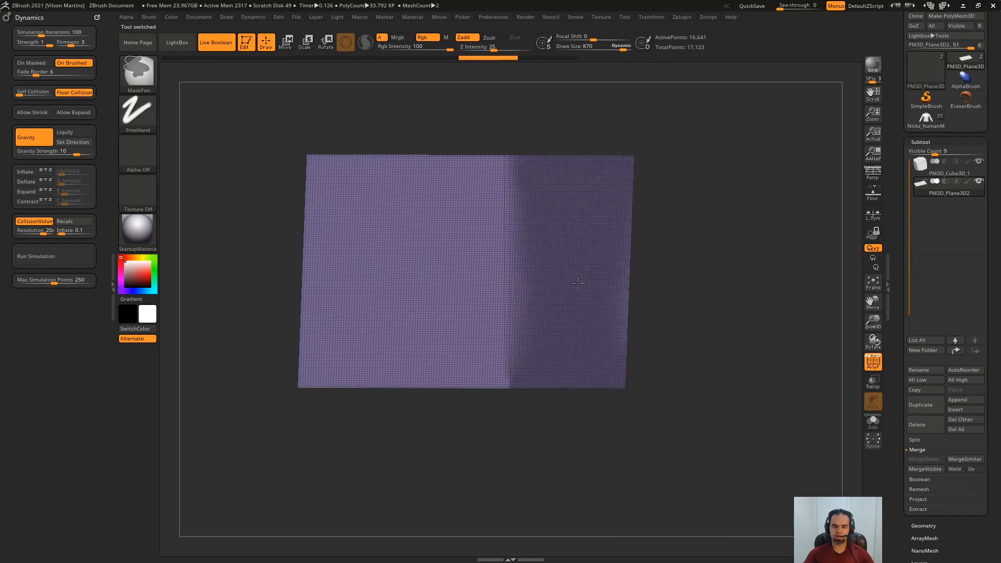
ctrl+drag(576, 372, 577, 374)
drag(720, 283, 611, 139)
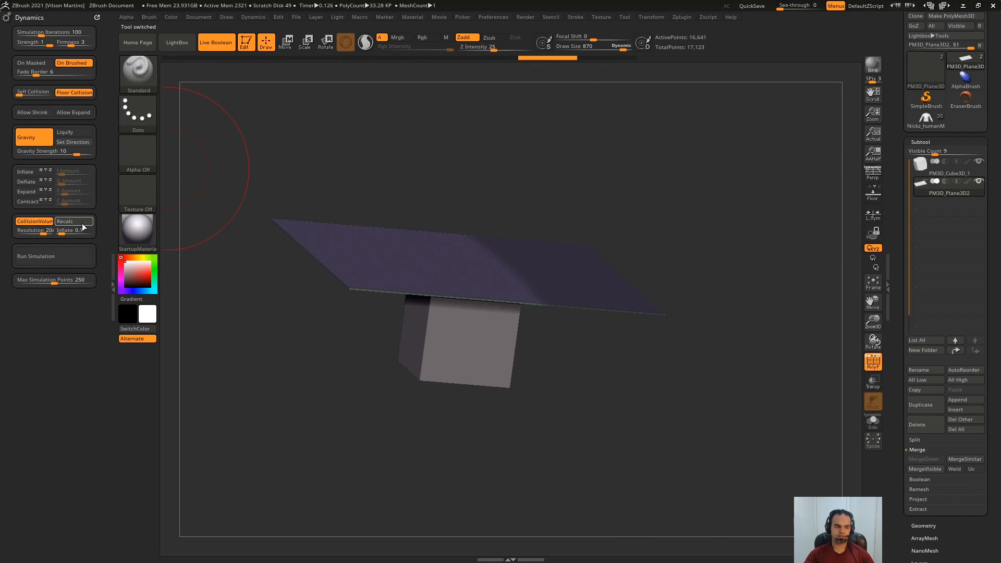
Run the cloth simulation on the partly masked plane, stop it and undo the drape.
click(63, 256)
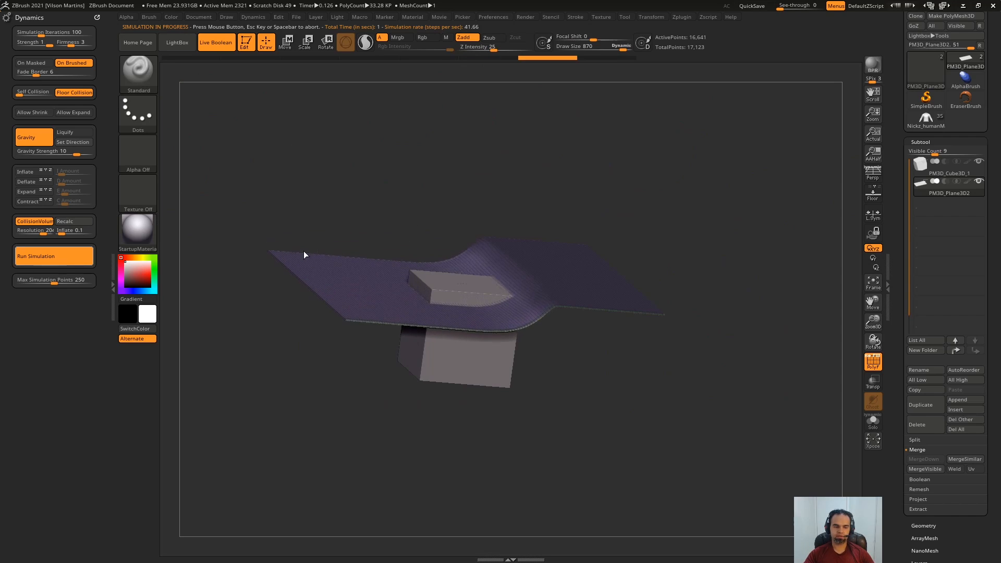
click(217, 205)
mouse_move(435, 183)
mouse_down()
mouse_move(436, 285)
mouse_move(445, 244)
mouse_move(454, 317)
mouse_move(407, 257)
mouse_move(422, 190)
mouse_up()
key(ctrl+z)
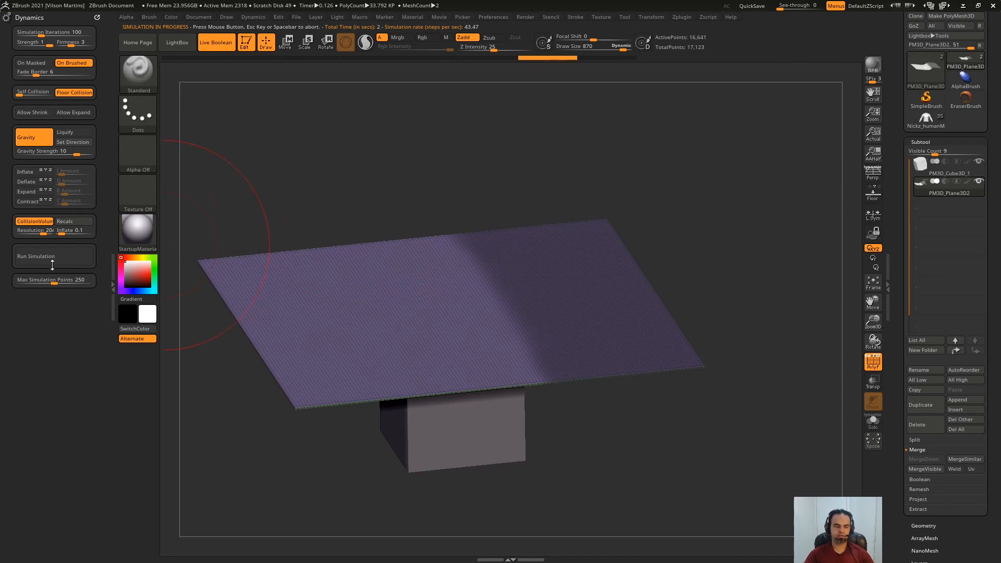
Run the cloth simulation on the plane with its right edge masked, stop it and undo the drape.
key(s)
mouse_move(617, 194)
mouse_down()
mouse_move(696, 216)
mouse_move(702, 205)
mouse_up()
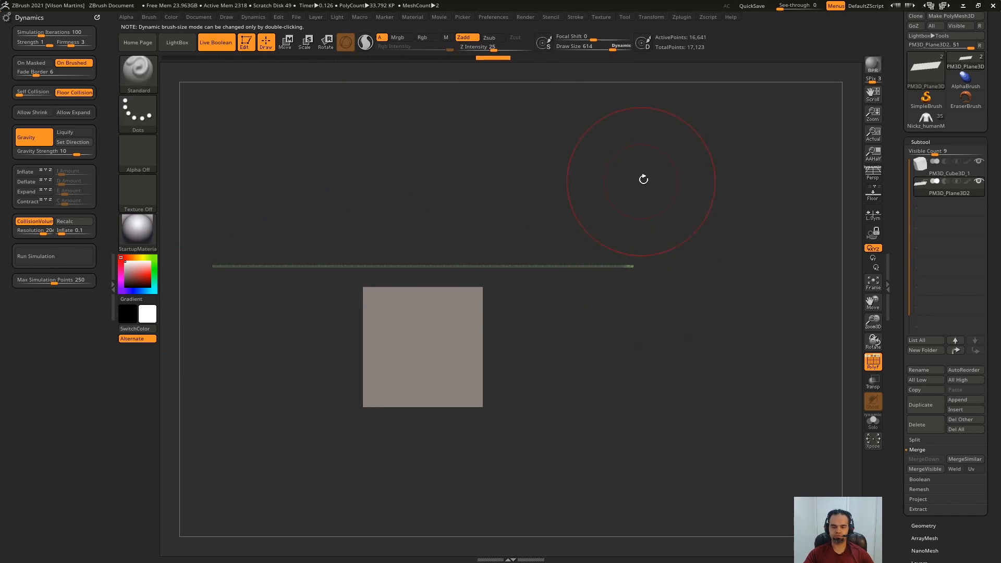
mouse_move(644, 179)
mouse_down()
mouse_move(599, 265)
mouse_move(692, 209)
mouse_up()
click(52, 256)
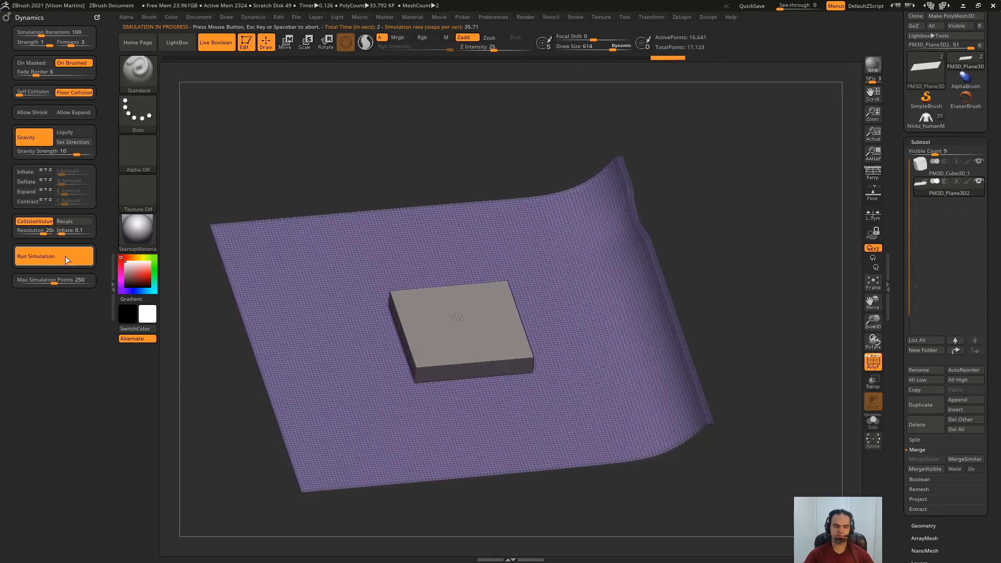
drag(679, 341, 544, 297)
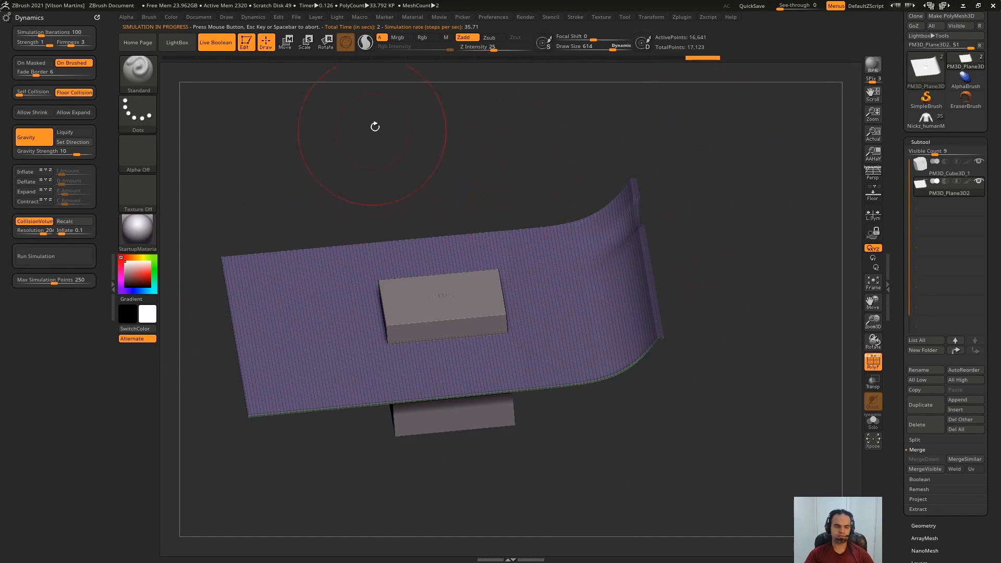
drag(373, 123, 198, 141)
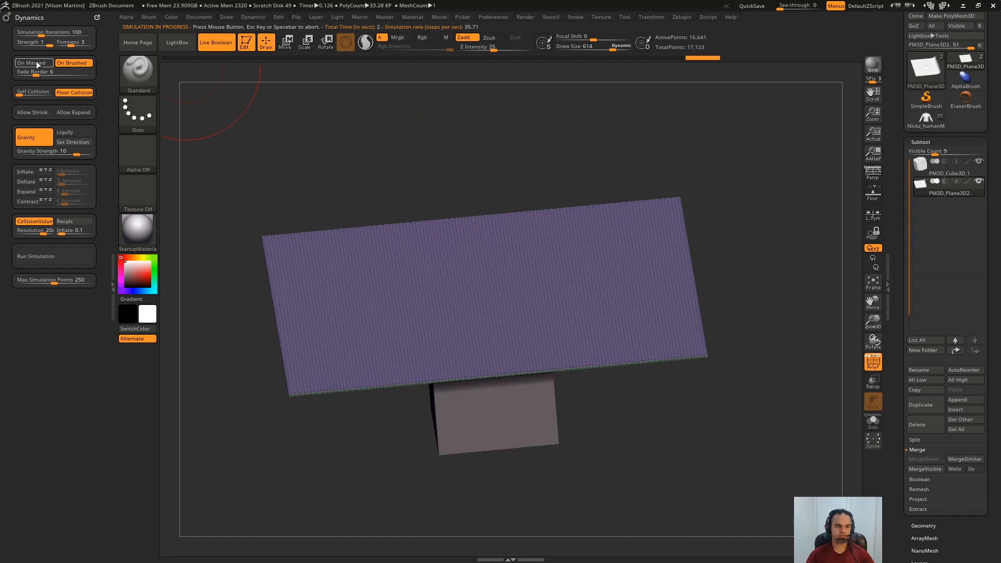
Switch the simulation to On Masked and mask a soft-edged strip across the middle of the plane.
mouse_move(469, 292)
alt+right_down()
mouse_move(503, 208)
mouse_move(481, 243)
alt+right_up()
key(s)
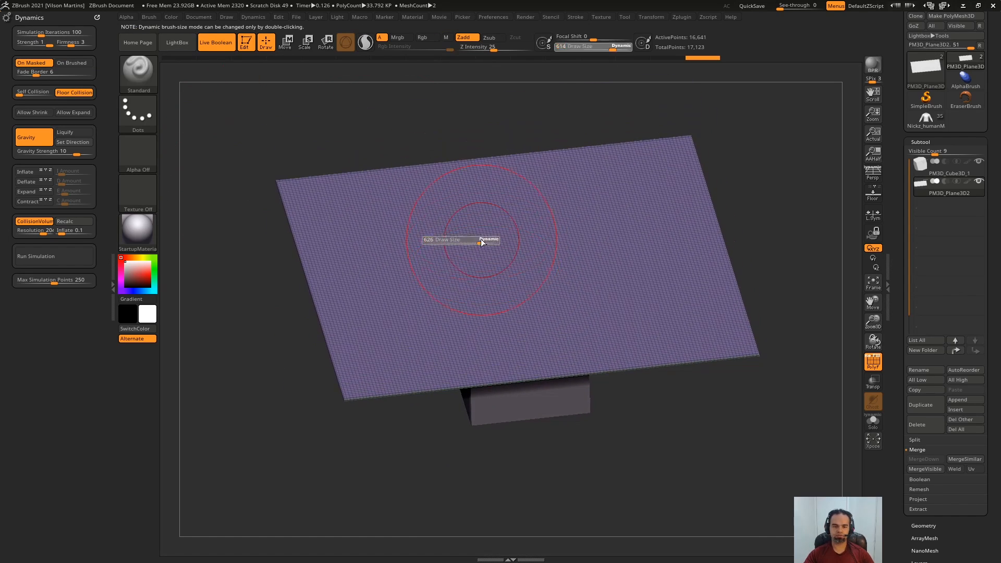
mouse_move(527, 226)
ctrl+mouse_down()
mouse_move(524, 156)
mouse_move(565, 386)
ctrl+mouse_up()
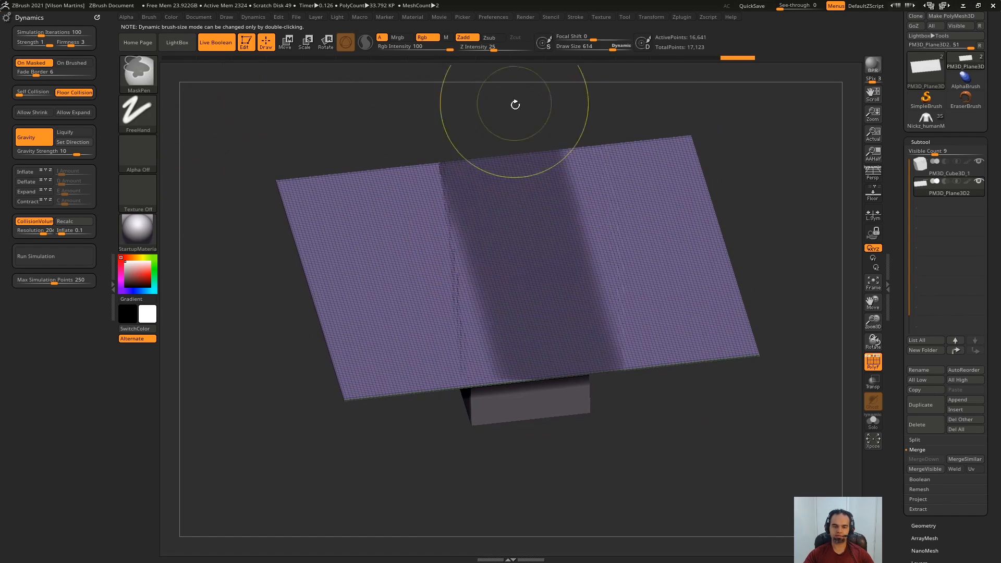
drag(515, 105, 505, 142)
ctrl+drag(504, 142, 424, 219)
key(ctrl+z)
ctrl+click(523, 169)
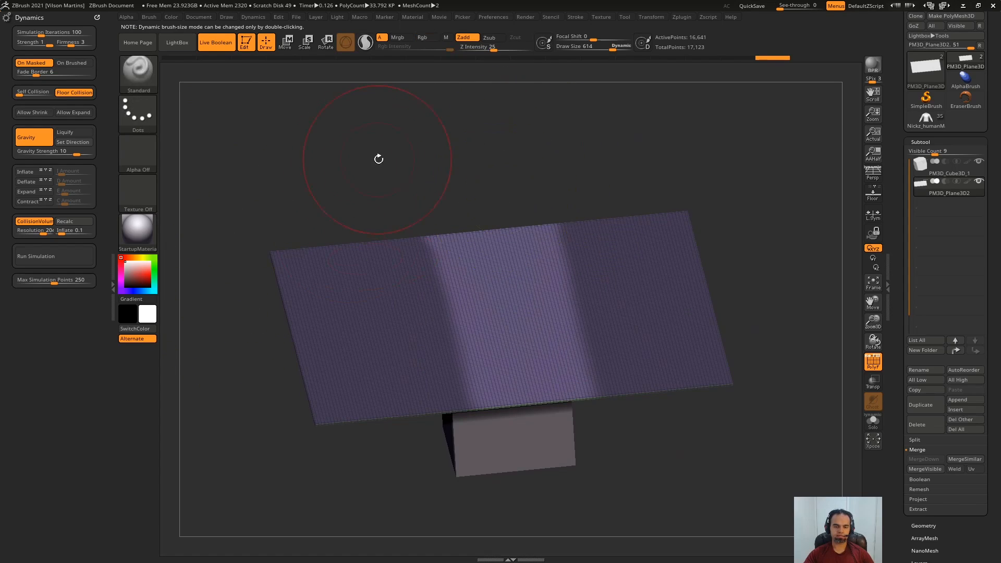
ctrl+click(509, 152)
Run the cloth simulation on the masked middle strip, stop it and undo the drape.
drag(519, 151, 65, 240)
click(52, 262)
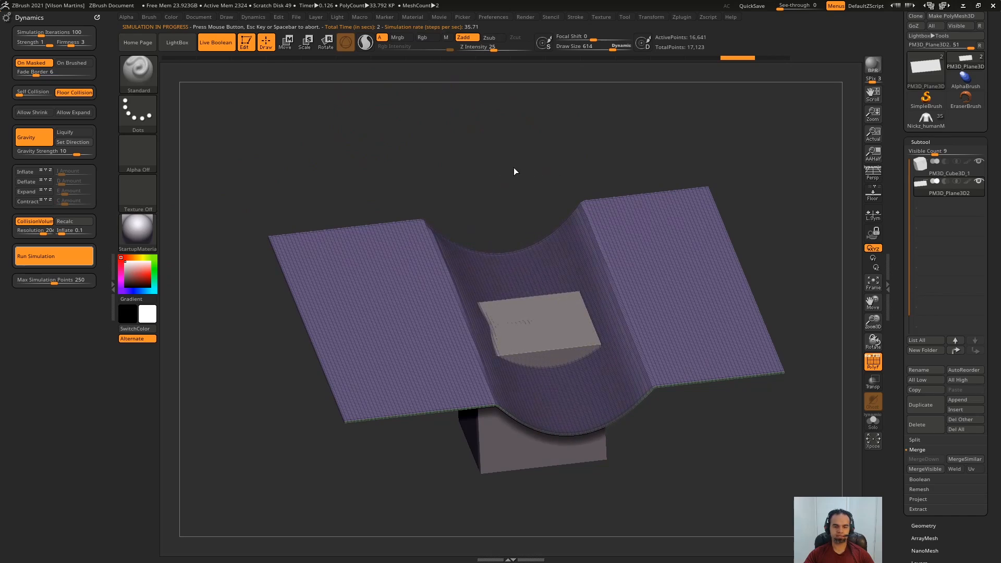
mouse_move(515, 168)
mouse_down()
mouse_move(521, 136)
mouse_move(537, 234)
mouse_move(603, 256)
mouse_move(380, 167)
mouse_move(519, 264)
mouse_move(578, 217)
mouse_up()
key(s)
key(ctrl+z)
Mask two opposite corners and a diagonal oblong patch in the centre of the plane with a smaller brush, Draw Size 442.
key(s)
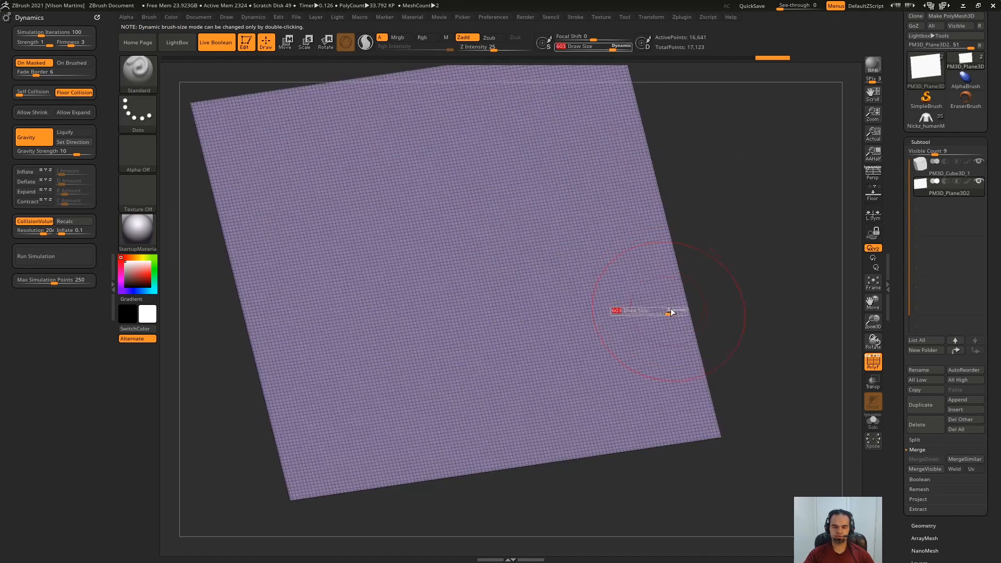
drag(671, 311, 664, 311)
ctrl+drag(693, 410, 701, 413)
mouse_move(462, 254)
ctrl+mouse_down()
mouse_move(425, 313)
mouse_move(476, 238)
ctrl+mouse_up()
mouse_move(242, 120)
ctrl+mouse_down()
mouse_move(234, 106)
mouse_move(219, 156)
ctrl+mouse_up()
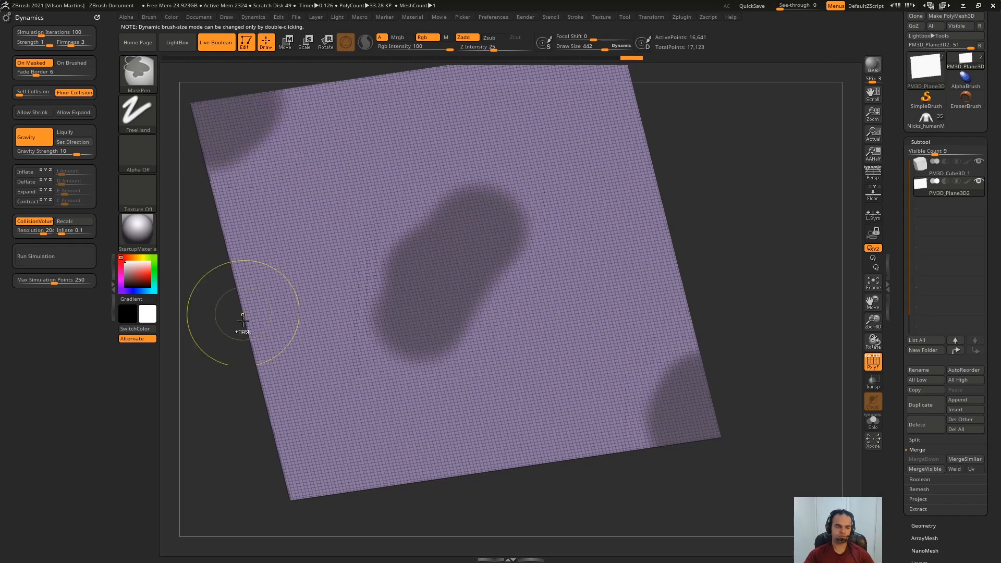
Test the cloth simulation on the masked corners and centre patch, restoring the flat, unmasked plane at the end.
mouse_move(242, 313)
mouse_down()
mouse_move(217, 403)
mouse_move(418, 443)
mouse_move(161, 277)
mouse_up()
click(47, 261)
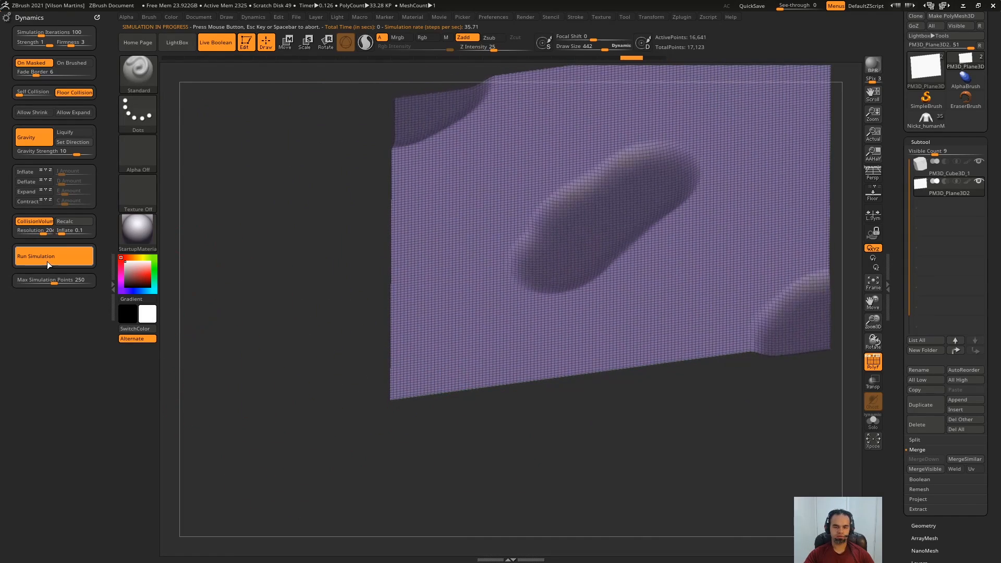
drag(319, 313, 547, 117)
ctrl+click(486, 134)
key(w)
ctrl+drag(551, 152, 556, 206)
key(q)
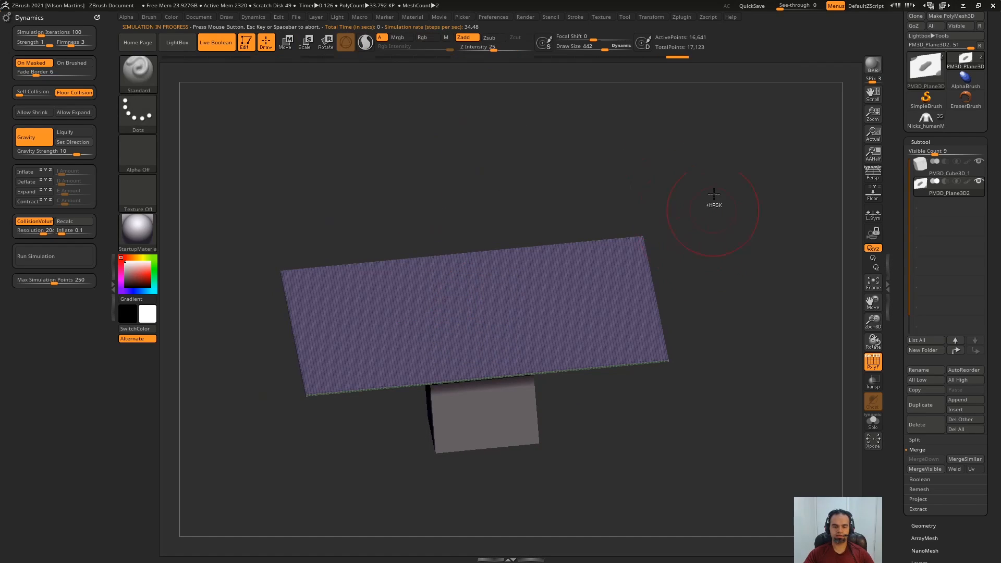
Mask the left half of the plane with a soft edge and choose the TransposeCloth brush for the gizmo.
ctrl+drag(711, 166, 611, 485)
shift+drag(640, 192, 649, 150)
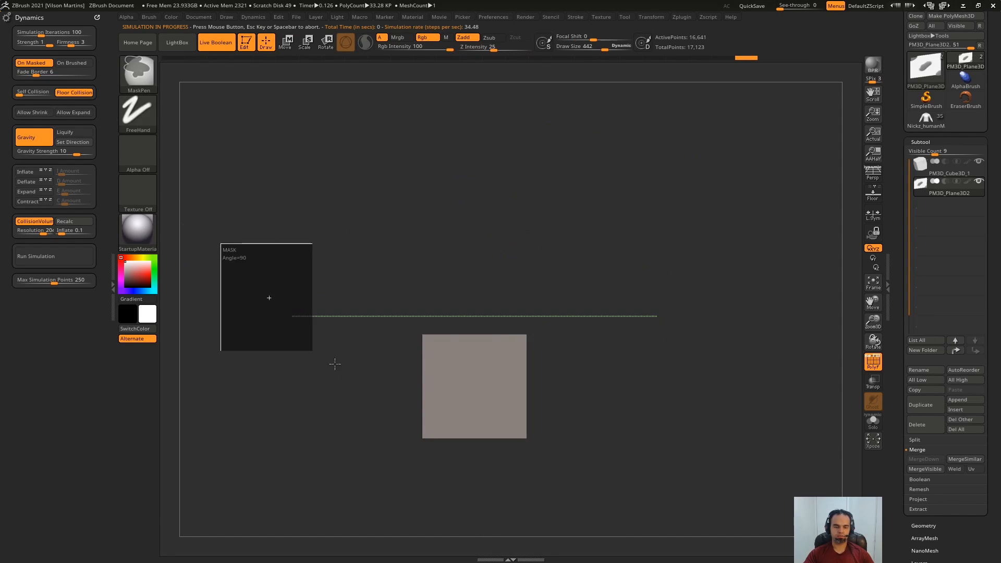
drag(330, 361, 523, 311)
key(w)
drag(685, 248, 441, 129)
click(137, 72)
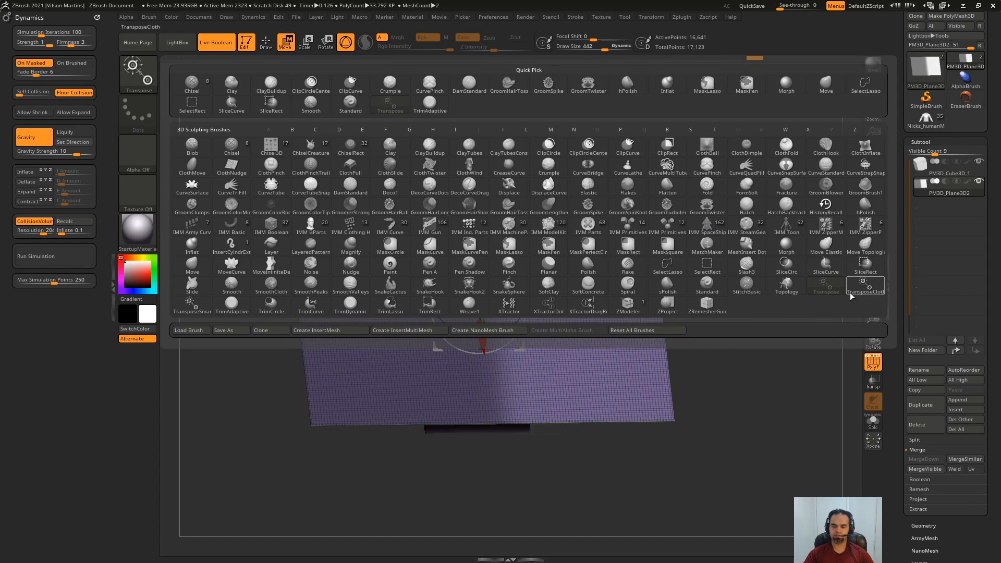
click(865, 288)
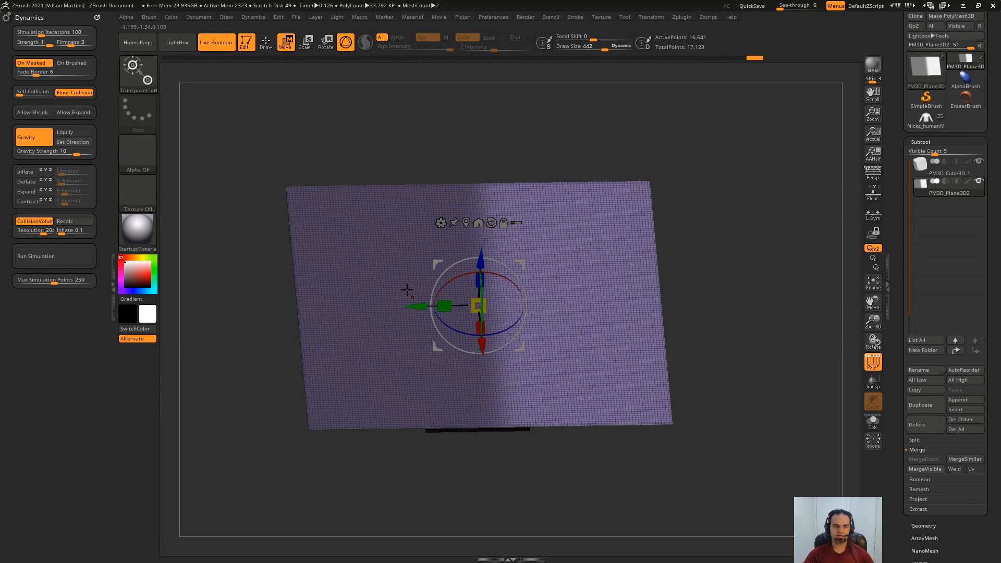
Try several cloth deformations of the plane's unmasked half with the TransposeCloth gizmo, undoing each one.
drag(431, 309, 720, 303)
drag(560, 260, 553, 204)
key(ctrl+z)
drag(599, 139, 635, 130)
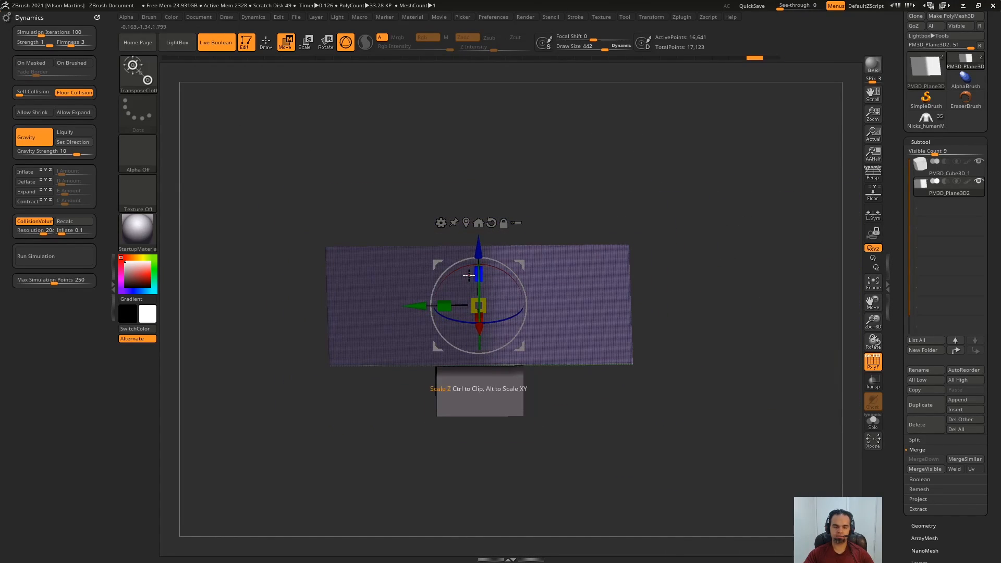
drag(469, 276, 567, 150)
key(ctrl+z)
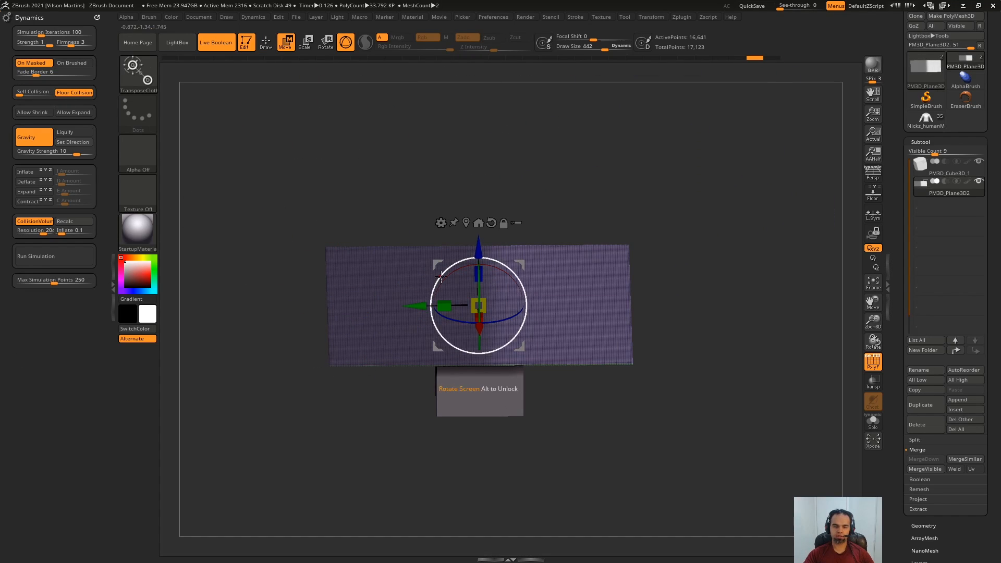
drag(434, 265, 281, 210)
key(ctrl+z)
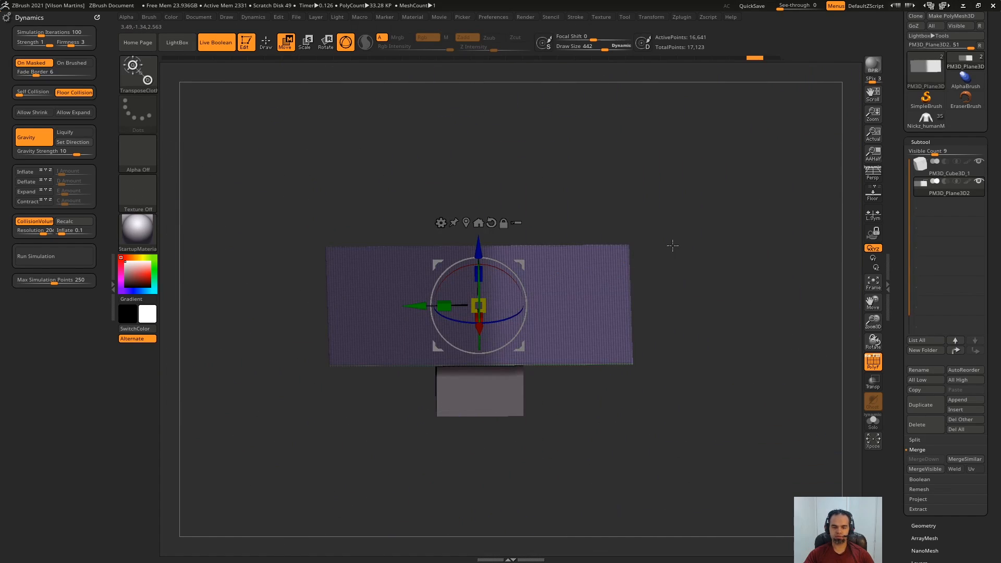
Mask the whole plane except a narrow strip along its right edge and place the gizmo on that strip.
alt+drag(672, 246, 654, 226)
ctrl+drag(664, 181, 629, 377)
drag(660, 284, 668, 208)
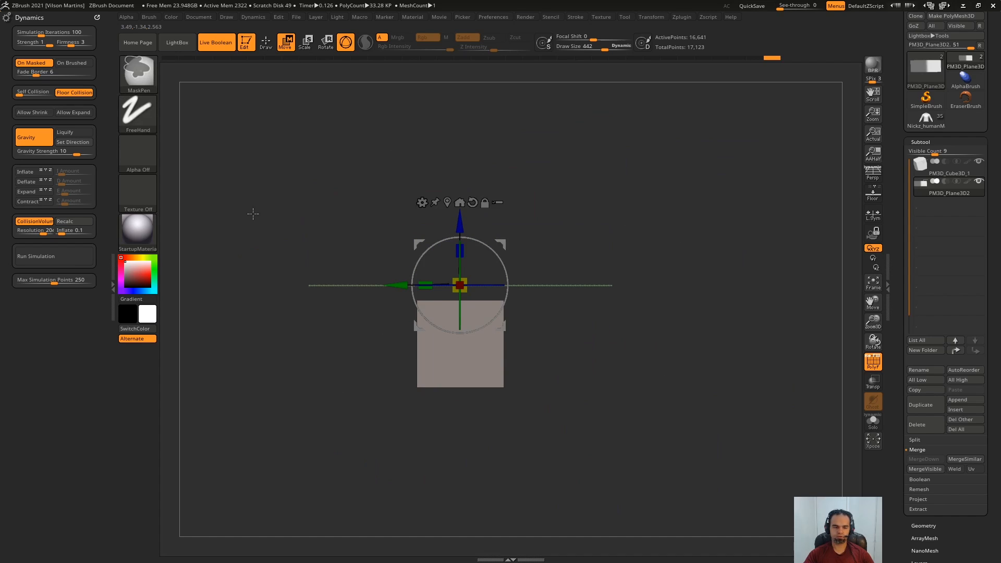
mouse_move(233, 215)
ctrl+mouse_down()
mouse_move(589, 357)
mouse_move(605, 349)
ctrl+mouse_up()
mouse_move(695, 178)
mouse_down()
mouse_move(609, 269)
mouse_move(615, 253)
mouse_up()
alt+click(605, 253)
drag(681, 224, 687, 149)
alt+drag(687, 149, 682, 191)
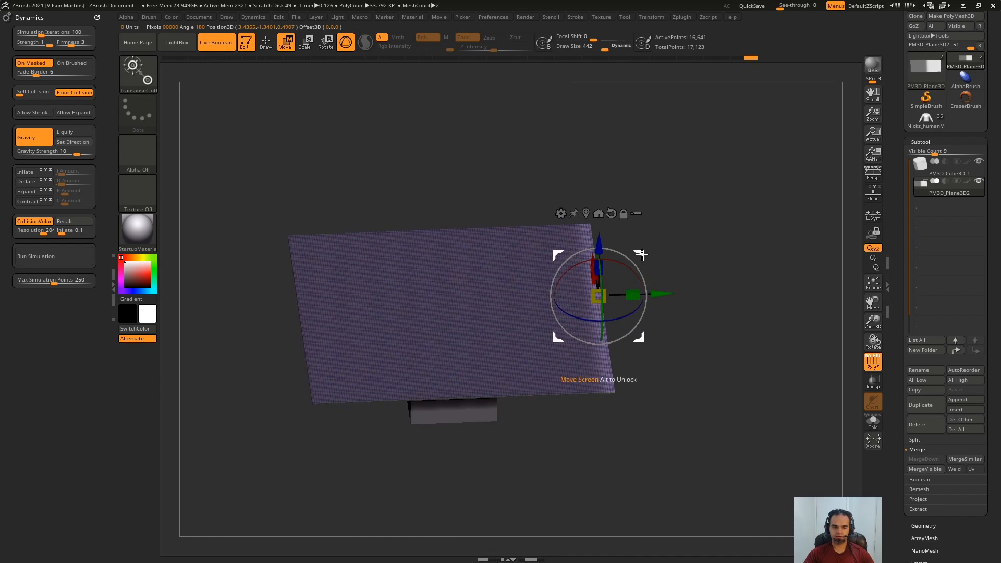
Pull the plane by its unmasked edge strip freely around the cube as cloth, and undo all the moves and the masking.
drag(640, 256, 603, 214)
drag(383, 225, 700, 118)
drag(637, 320, 494, 254)
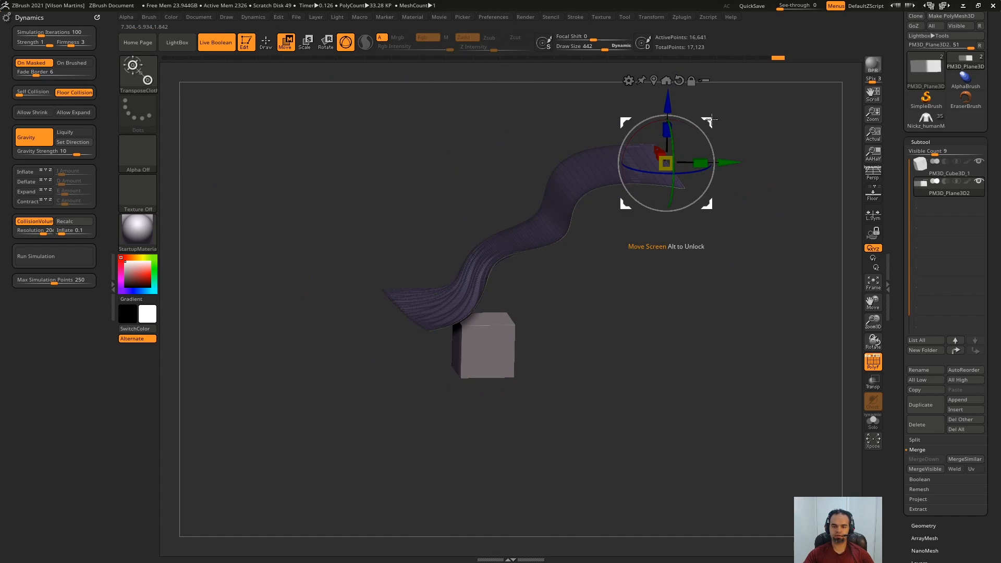
drag(711, 118, 402, 190)
key(ctrl+z)
key(ctrl+z)
key(ctrl+z)
key(ctrl+z)
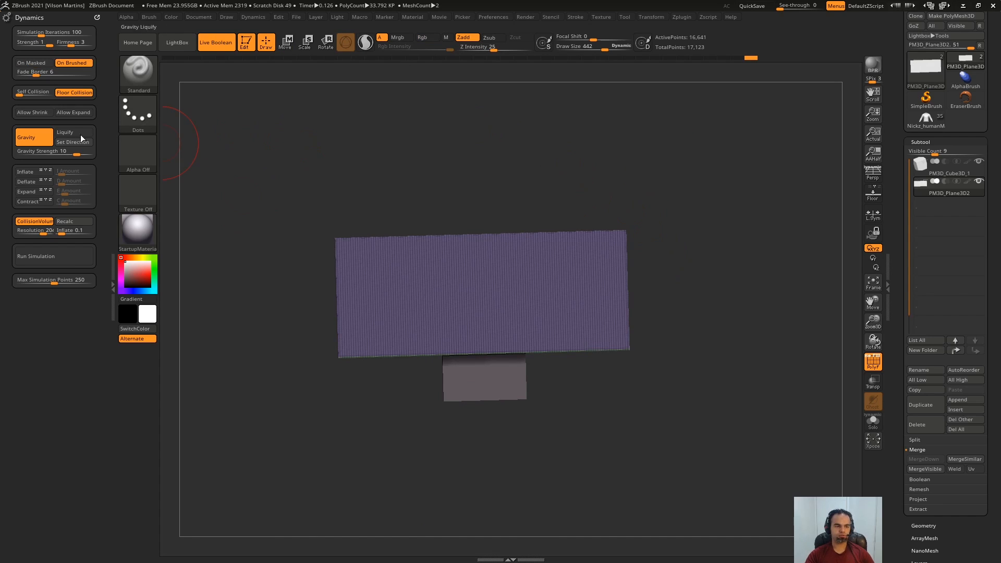
ctrl+right_drag(602, 145, 574, 205)
mouse_move(600, 181)
mouse_down()
mouse_move(383, 360)
mouse_move(668, 133)
mouse_up()
key(ctrl+z)
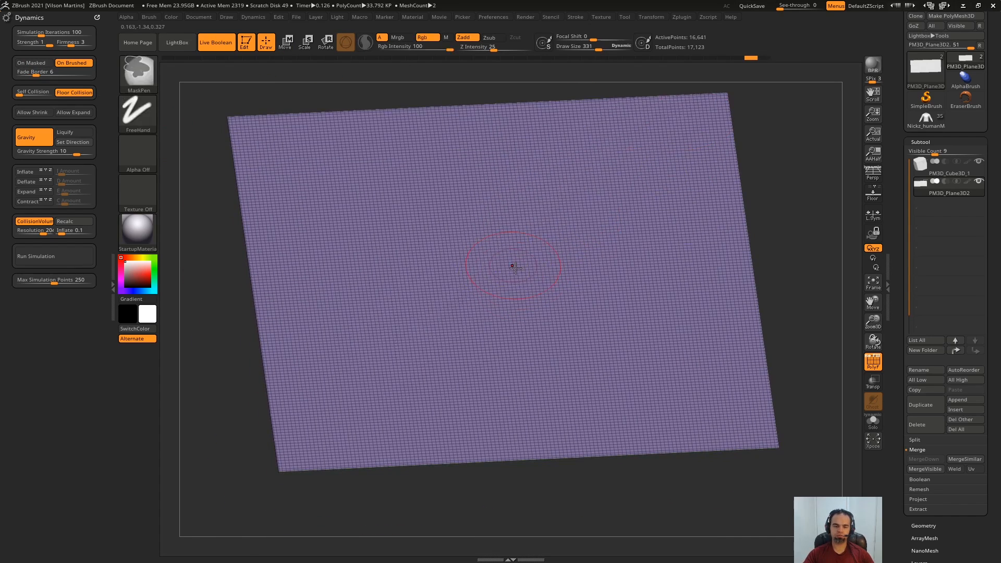
ctrl+right_drag(514, 265, 522, 224)
alt+right_drag(521, 225, 522, 264)
drag(574, 250, 455, 366)
drag(545, 266, 452, 364)
ctrl+right_drag(521, 230, 540, 273)
key(ctrl+z)
key(ctrl+z)
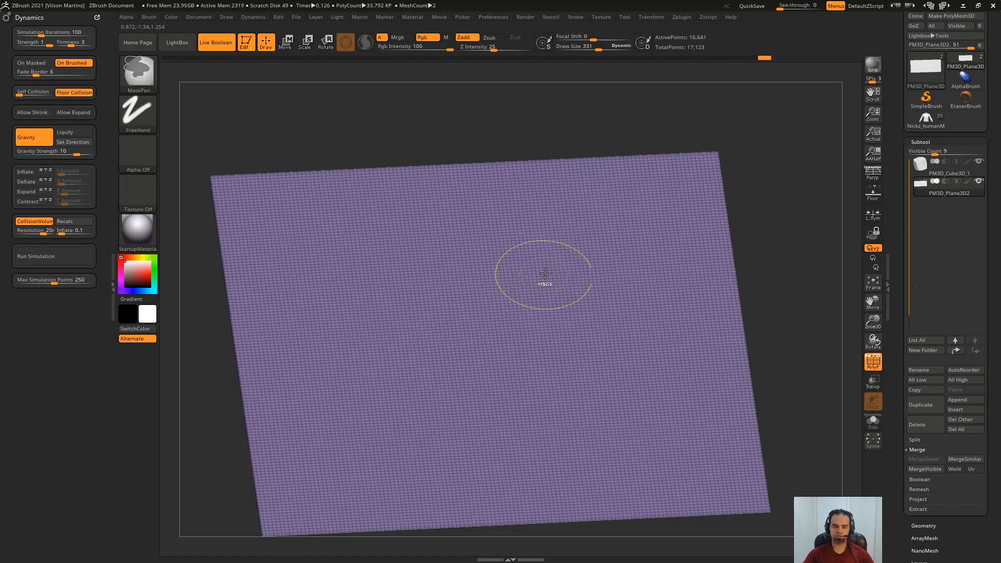
Sculpt a diagonal ridge across the middle of the plane with the Standard brush.
drag(578, 226, 432, 361)
drag(580, 221, 428, 363)
alt+right_drag(425, 308, 445, 267)
Run the cloth simulation limited to the brushed ridge, stop it and undo the drape.
click(58, 256)
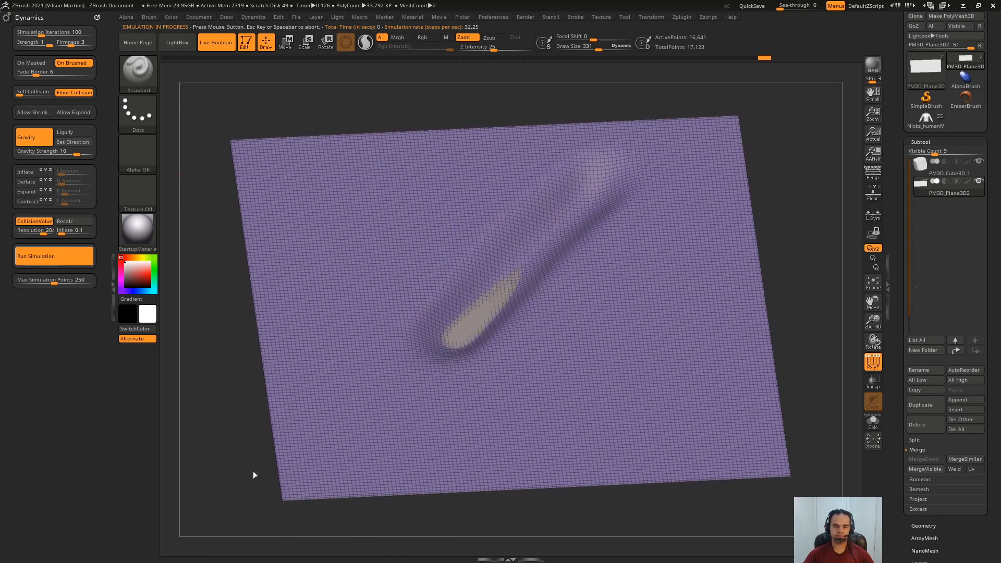
right_drag(551, 244, 540, 134)
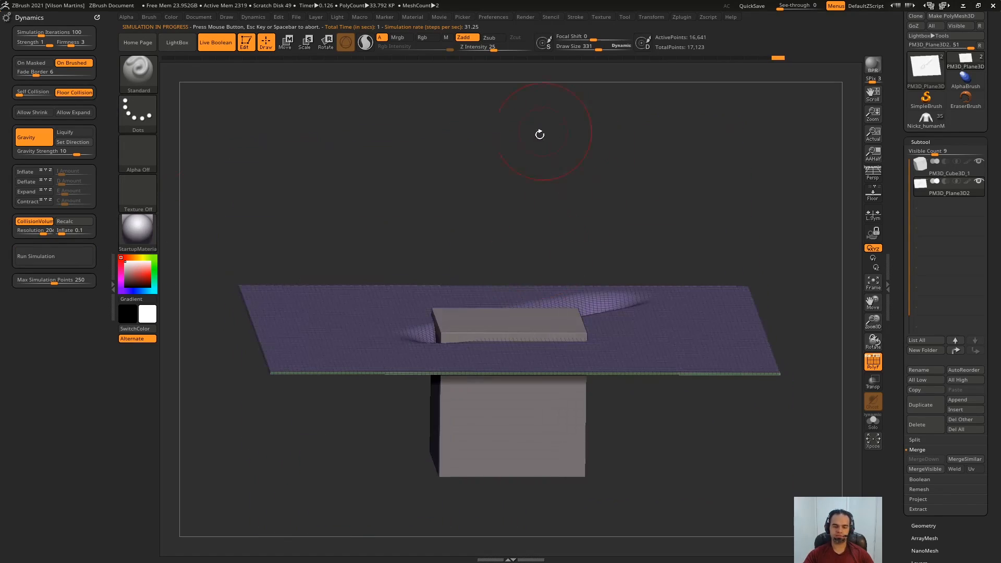
right_drag(533, 217, 592, 209)
key(ctrl+z)
Turn on Liquify for gravity, run the cloth simulation on the plane with the brushed ridge and stop it.
alt+right_drag(553, 273, 555, 242)
right_drag(562, 173, 545, 206)
alt+right_drag(525, 278, 388, 149)
right_drag(496, 99, 508, 156)
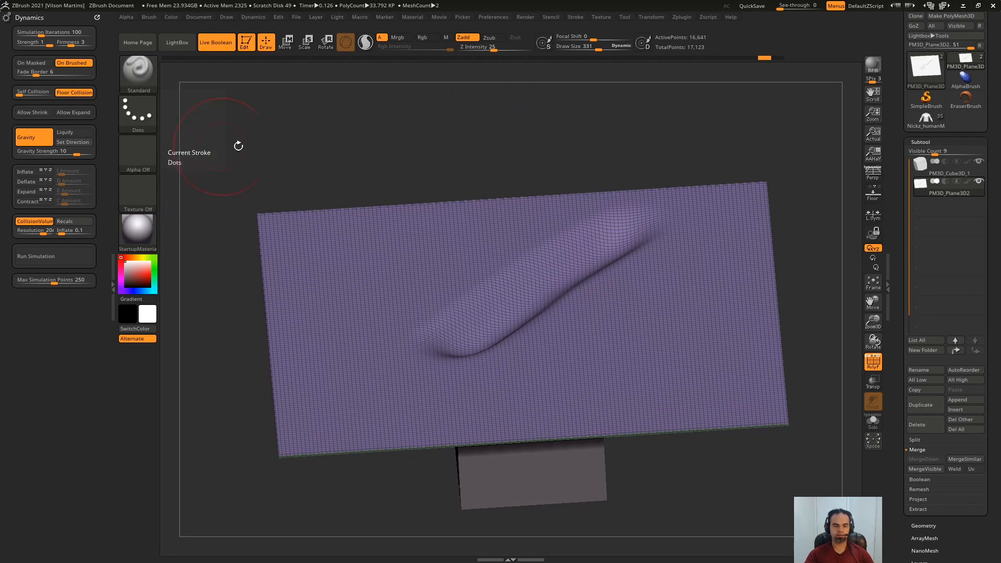
right_drag(238, 144, 283, 122)
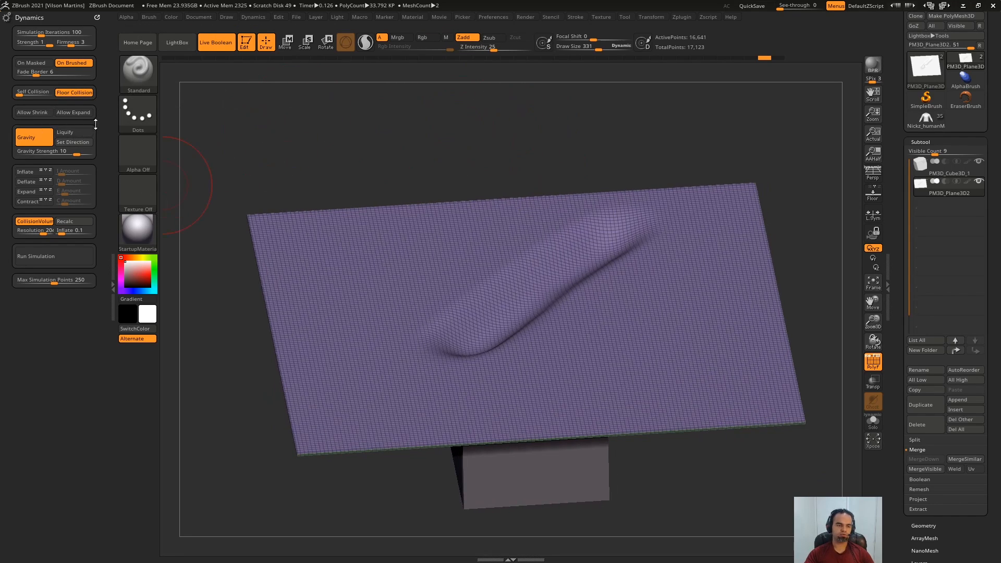
click(47, 263)
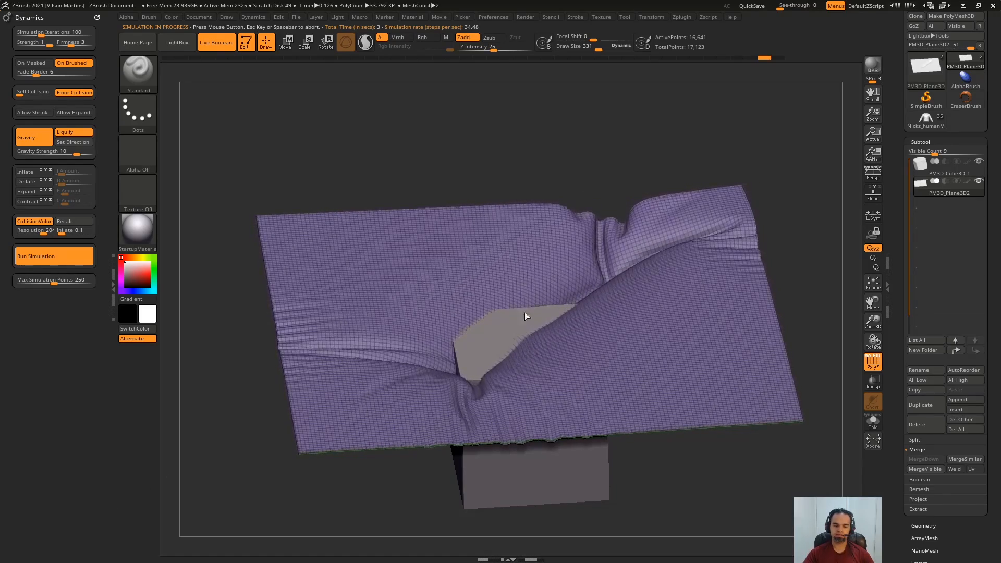
click(208, 213)
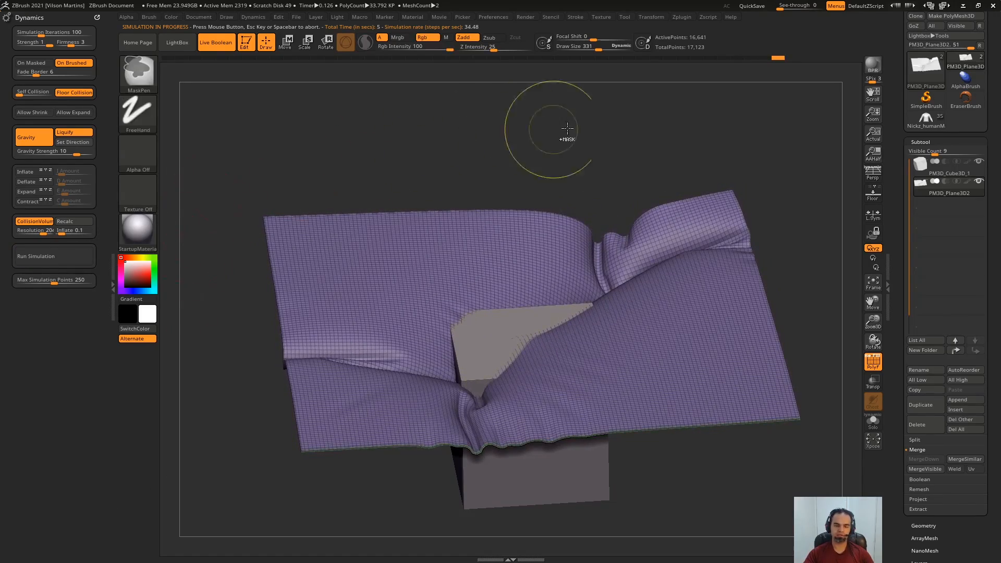
Undo the Liquify drape and the sculpted ridge on the plane.
key(ctrl+z)
key(ctrl+z)
key(ctrl+z)
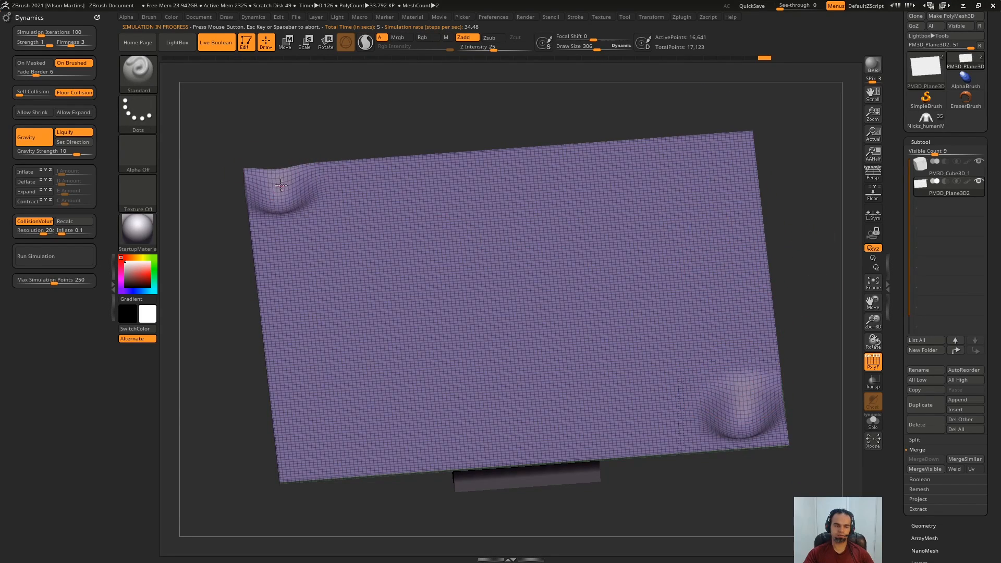
Run the Liquify cloth simulation on the plane's two brushed corners, and undo the drape and the corner bumps.
drag(286, 136, 327, 83)
click(82, 263)
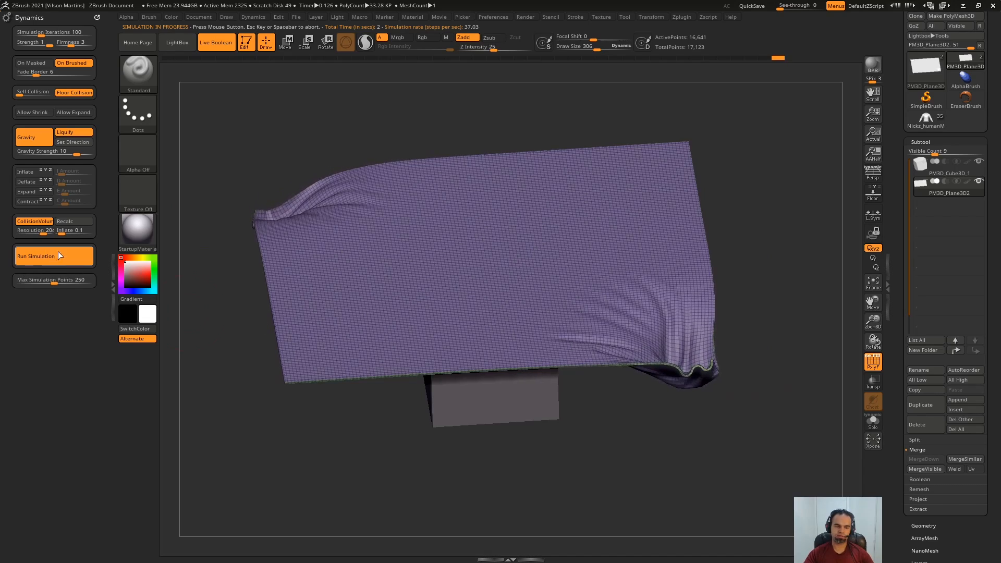
key(ctrl+z)
drag(787, 170, 772, 183)
key(ctrl+z)
key(ctrl+z)
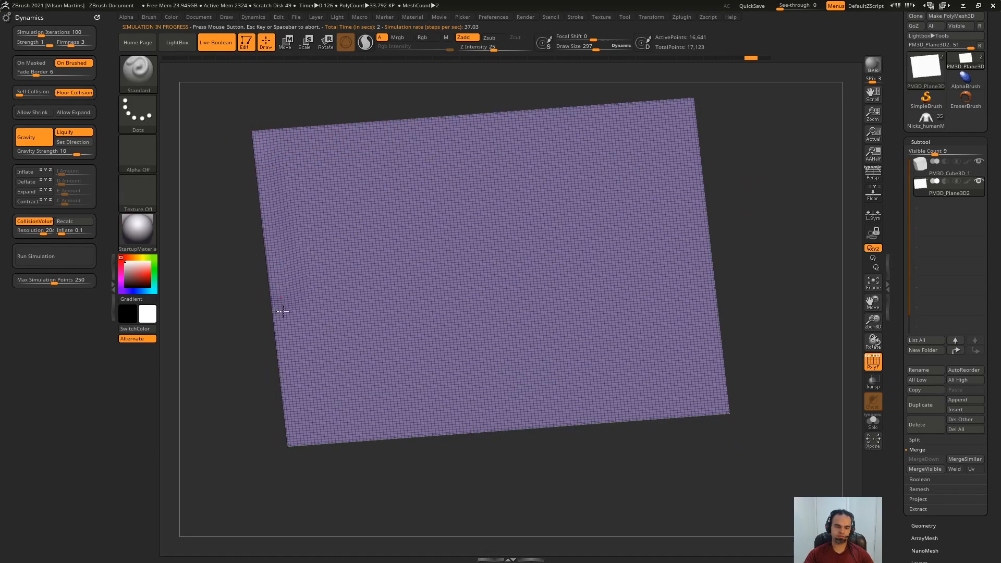
Brush strokes along the plane's bottom, right and top borders with the Standard brush.
mouse_move(314, 445)
mouse_down()
mouse_move(628, 406)
mouse_move(725, 299)
mouse_up()
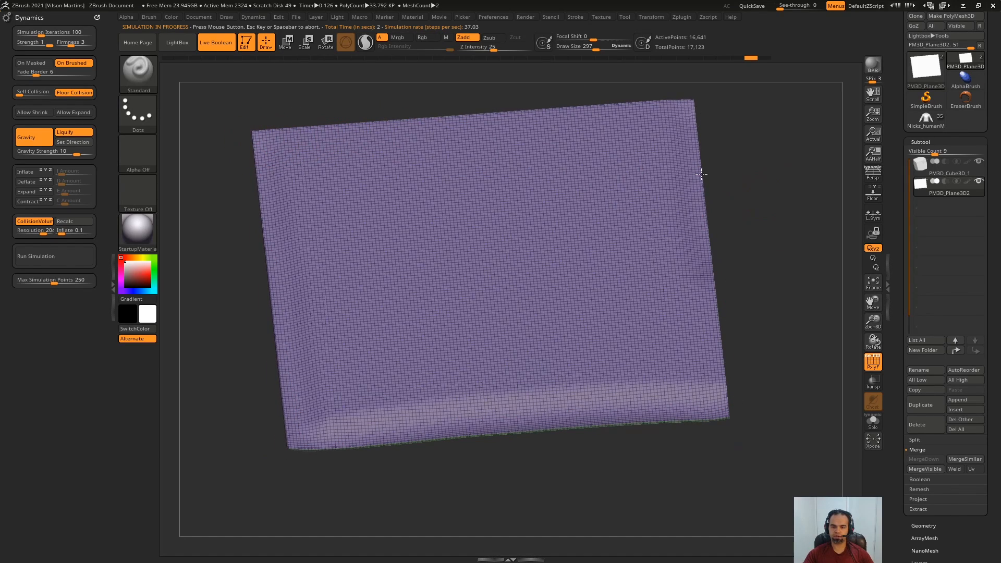
drag(702, 174, 671, 83)
mouse_move(598, 111)
mouse_down()
mouse_move(334, 119)
mouse_move(261, 133)
mouse_up()
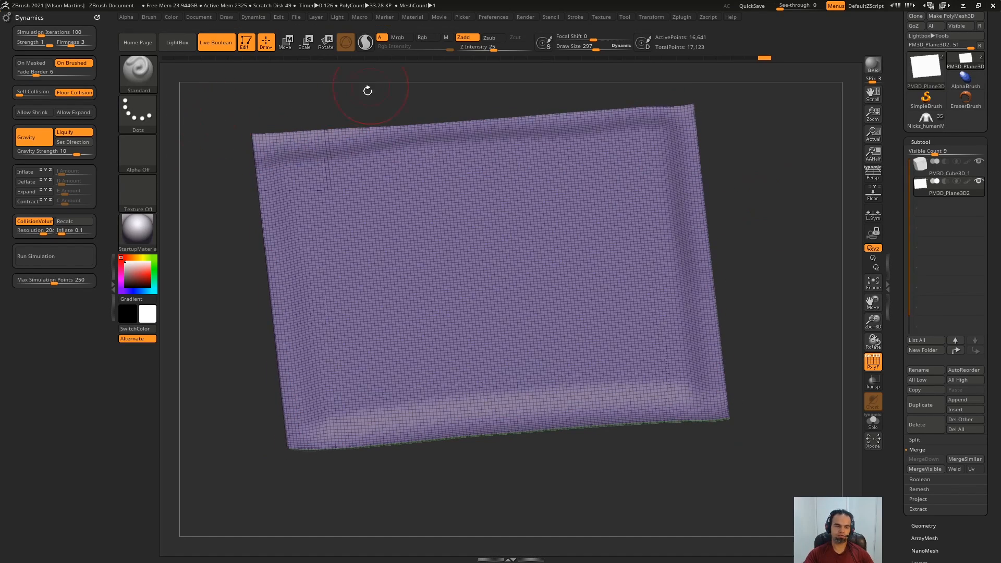
Run the cloth simulation on the plane with the brushed borders, and undo the drape and the border strokes.
click(67, 267)
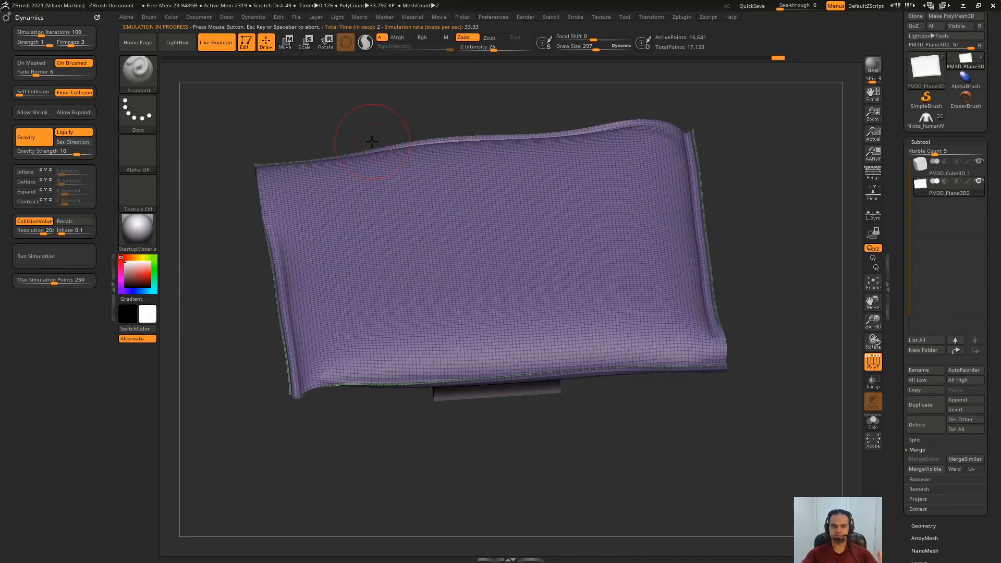
mouse_move(331, 429)
mouse_down()
mouse_move(347, 383)
mouse_move(329, 438)
mouse_up()
key(ctrl+z)
key(ctrl+z)
Brush a diagonal ridge across the middle of the plane and toggle On Brushed off and back on.
drag(224, 182, 275, 141)
drag(337, 146, 337, 219)
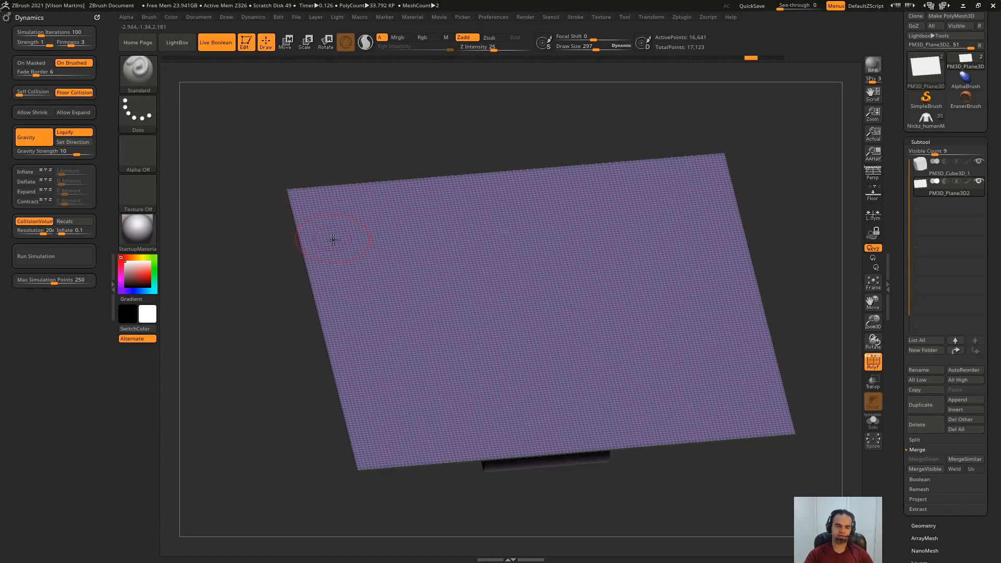
mouse_move(382, 315)
mouse_down()
mouse_move(719, 248)
mouse_move(417, 319)
mouse_up()
key(ctrl+z)
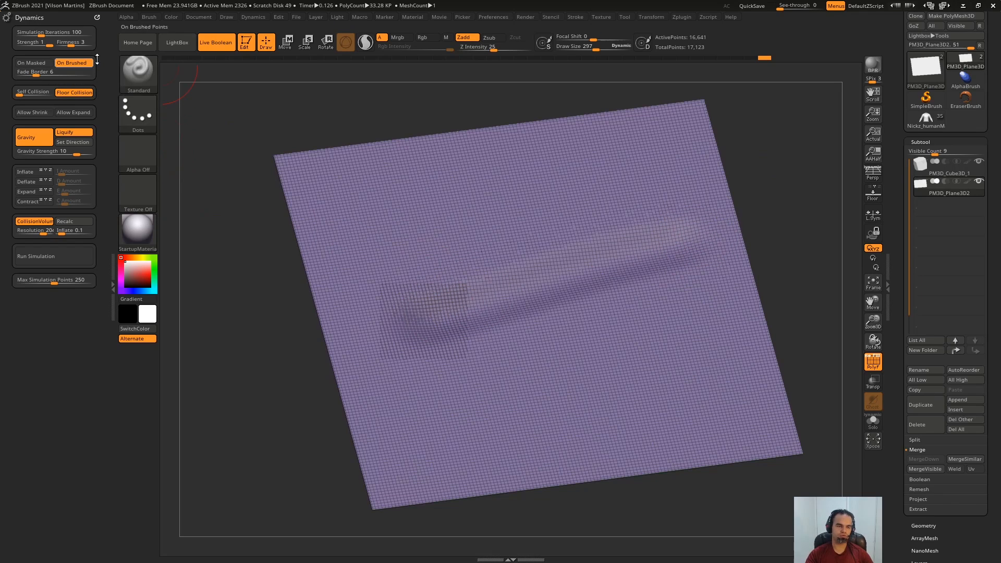
click(81, 64)
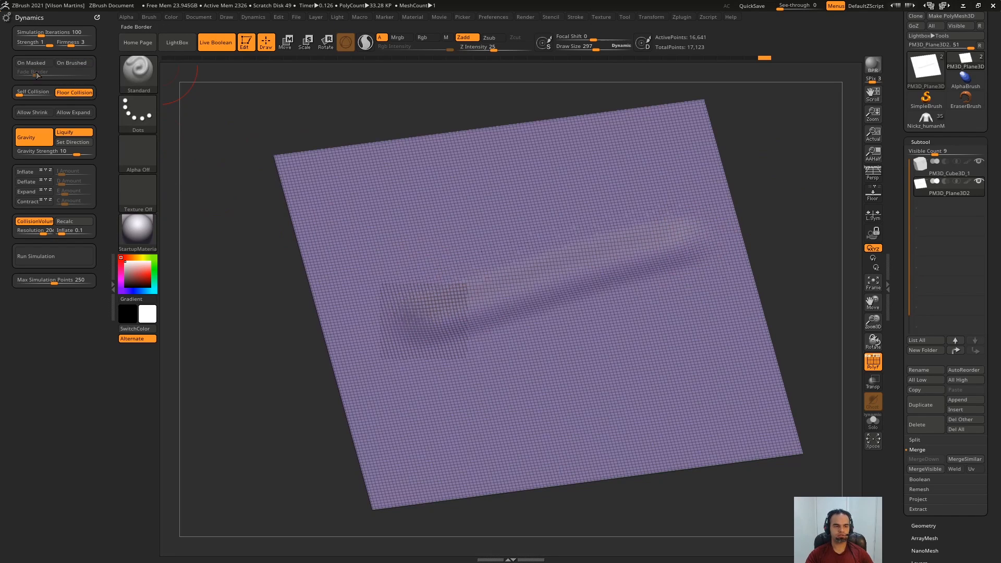
click(78, 65)
Build up the diagonal ridge with another brush stroke, run the simulation with Fade Border 6 and undo the drape.
alt+right_drag(537, 289, 531, 267)
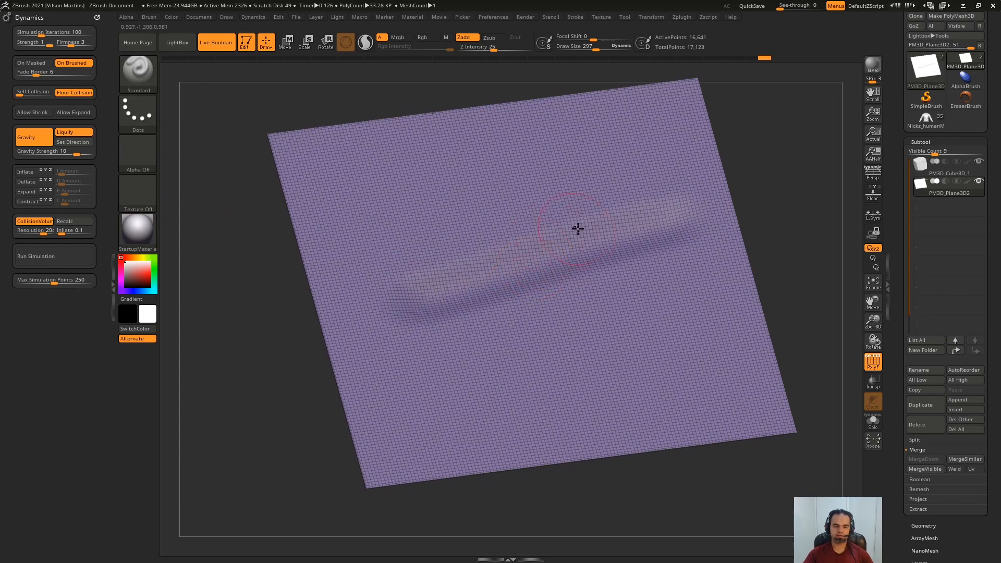
mouse_move(596, 250)
mouse_down()
mouse_move(677, 217)
mouse_move(668, 221)
mouse_up()
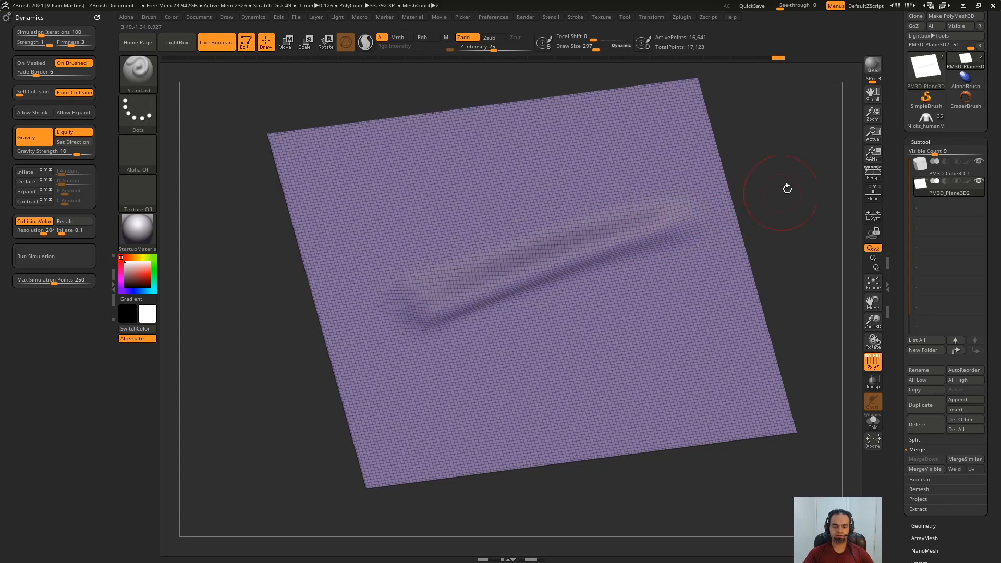
mouse_move(787, 189)
mouse_down()
mouse_move(614, 230)
mouse_move(554, 230)
mouse_move(537, 246)
mouse_up()
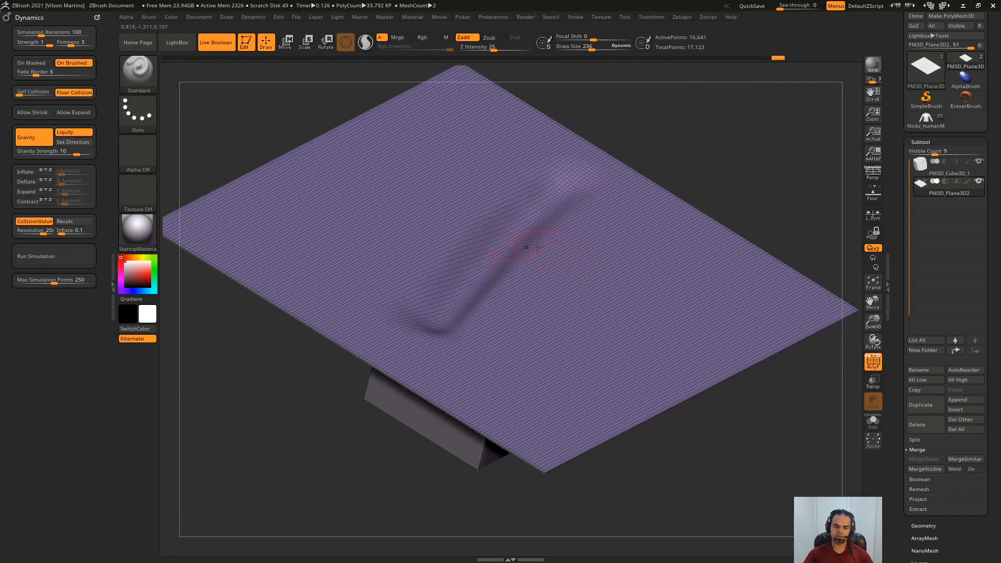
click(61, 256)
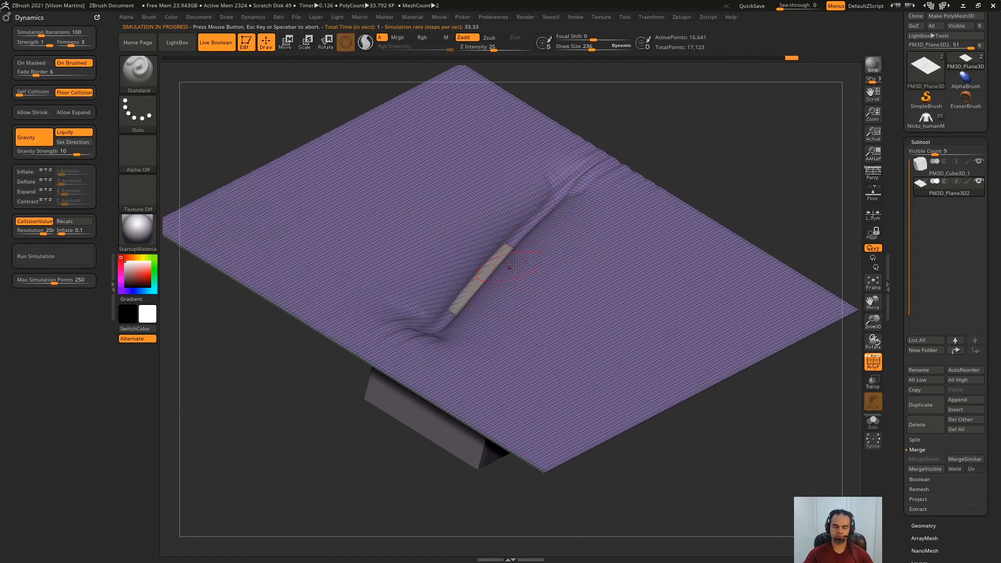
key(ctrl+z)
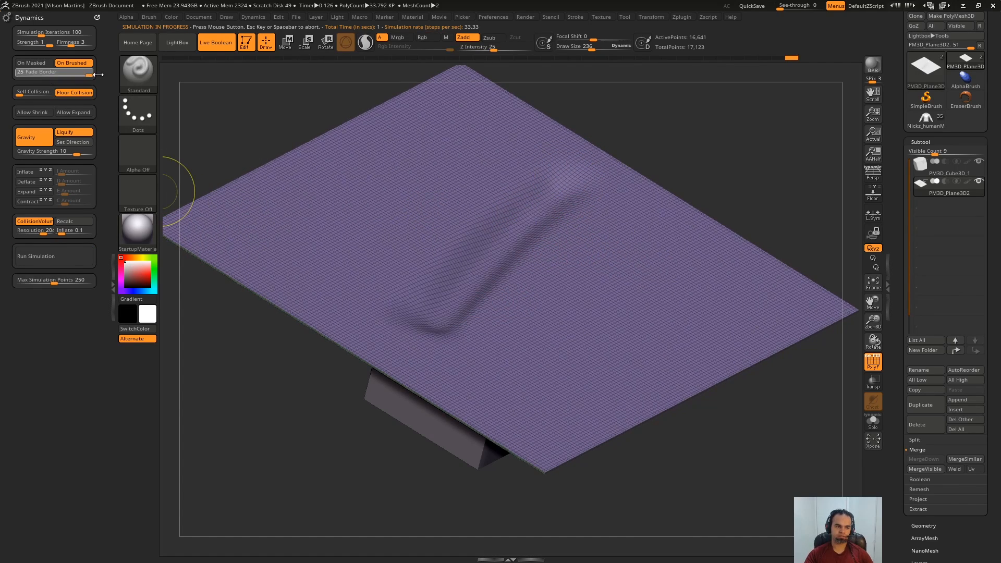
Set Fade Border to 25, run the simulation on the brushed ridge, and undo the drape and the ridge.
click(54, 255)
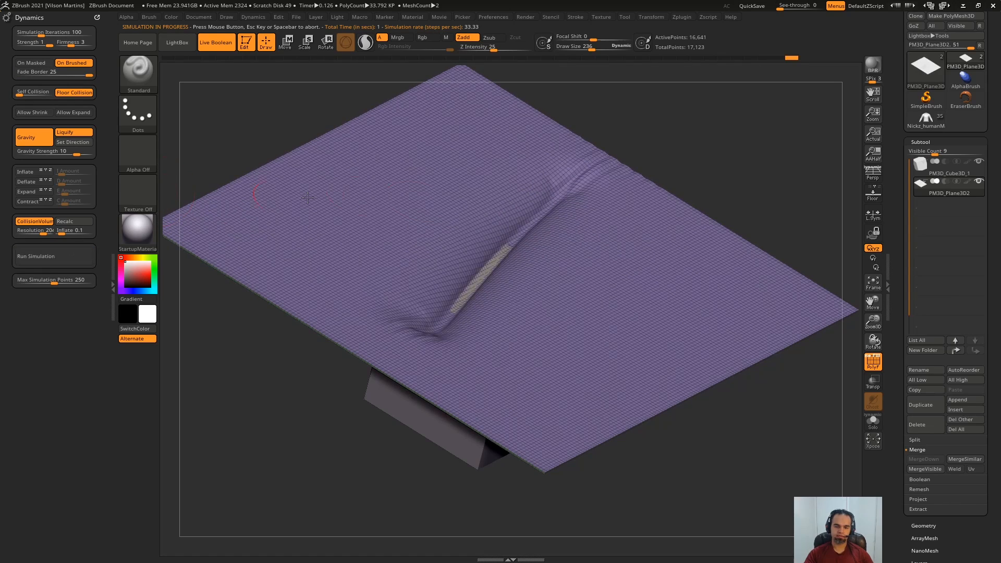
key(Print)
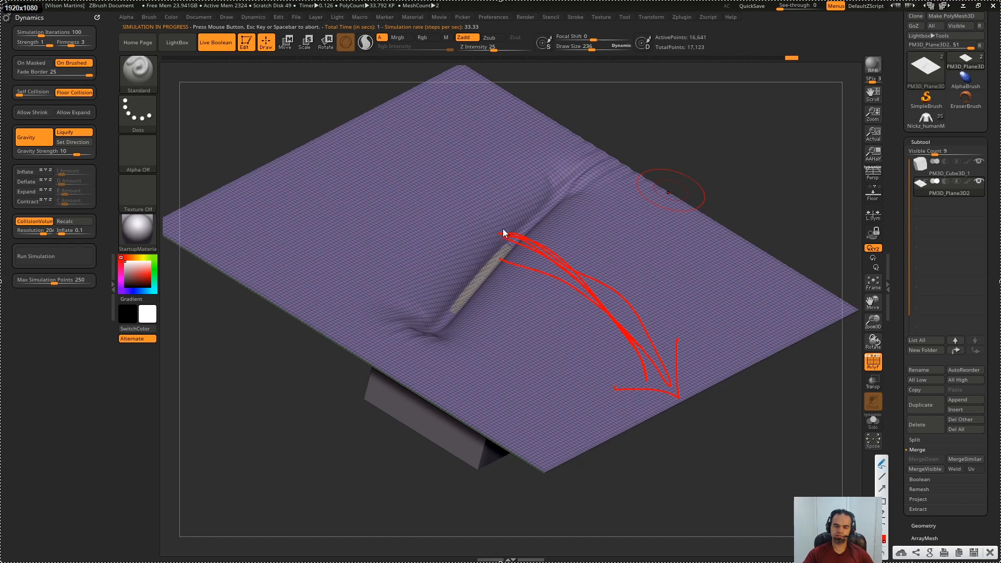
key(Escape)
key(ctrl)
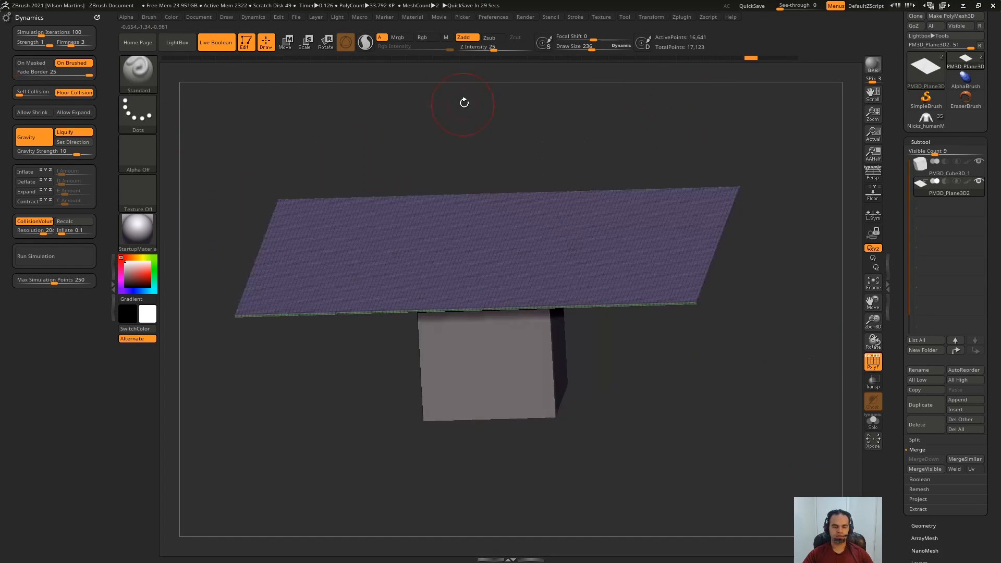
Try to rotate the plane upright with TransposeCloth and undo the rotation.
drag(463, 100, 335, 130)
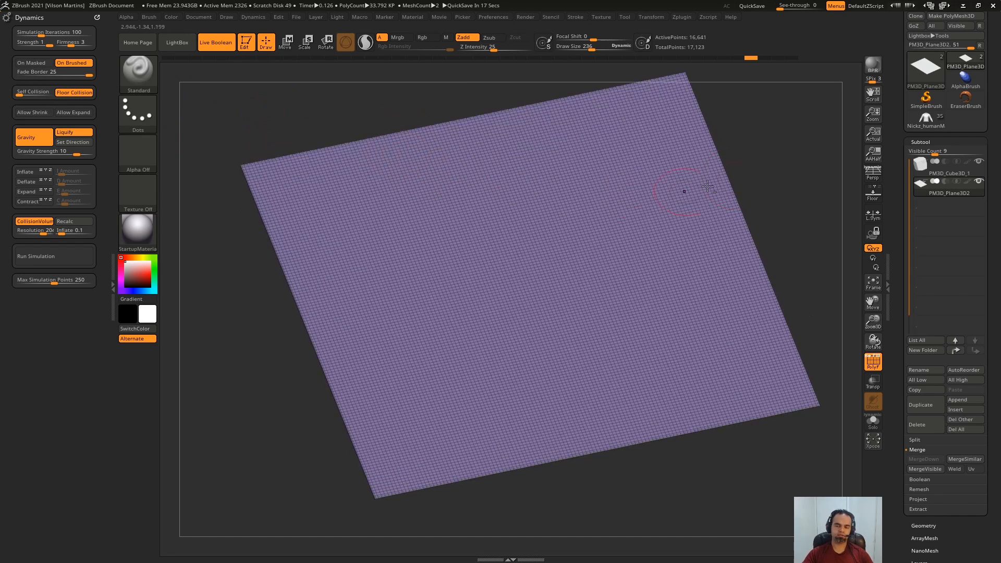
alt+drag(801, 163, 694, 193)
key(w)
key(e)
alt+click(400, 212)
drag(560, 309, 569, 409)
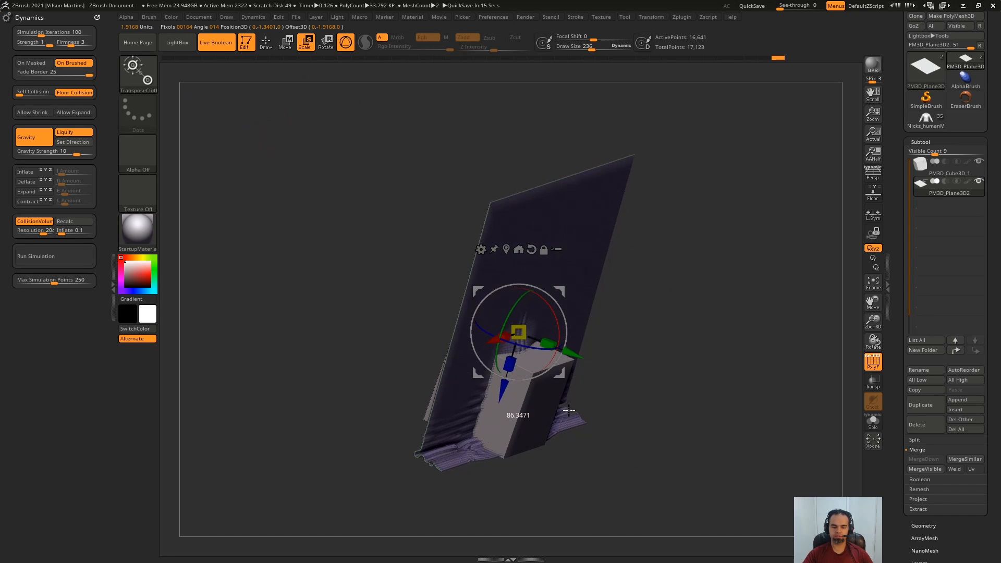
key(ctrl+z)
Switch to the regular Transpose brush, rotate the plane about 98 degrees upright and raise it above the cube.
drag(538, 277, 585, 313)
click(147, 74)
click(797, 289)
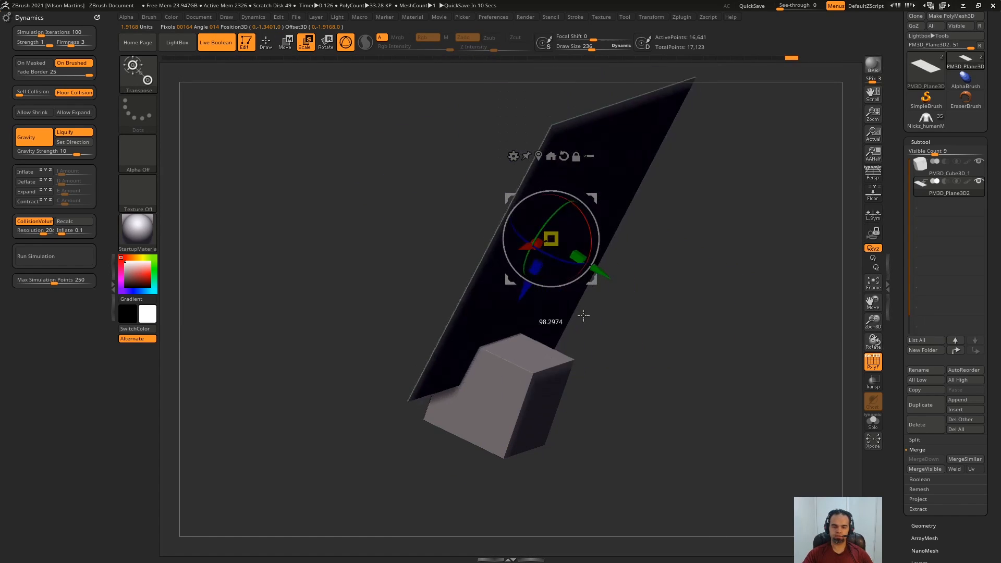
key(w)
right_drag(589, 308, 637, 230)
drag(552, 299, 551, 236)
key(q)
Run the cloth simulation on the upright plane, inspect the folds against the cube and undo the drape.
alt+right_drag(253, 195, 249, 225)
click(93, 258)
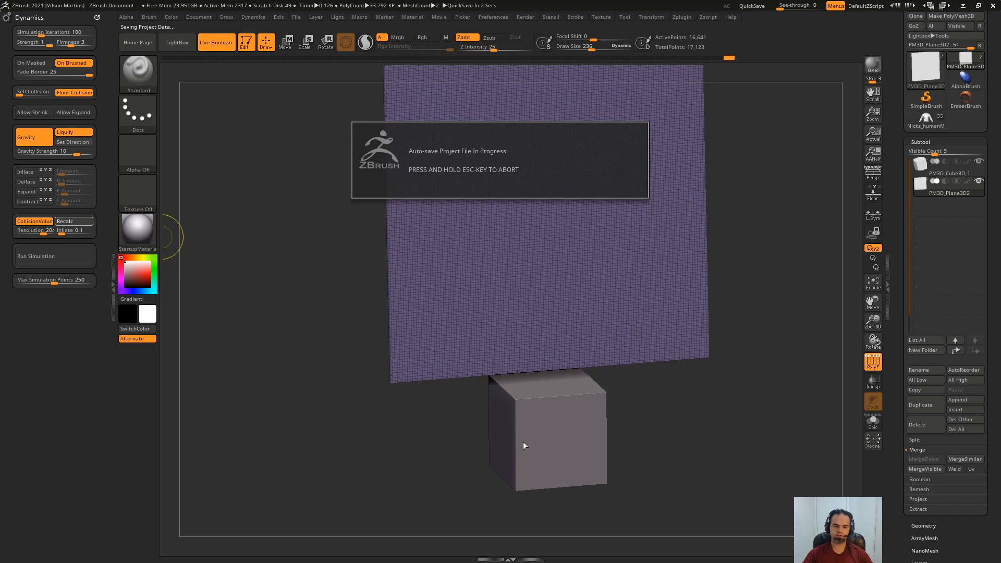
click(61, 258)
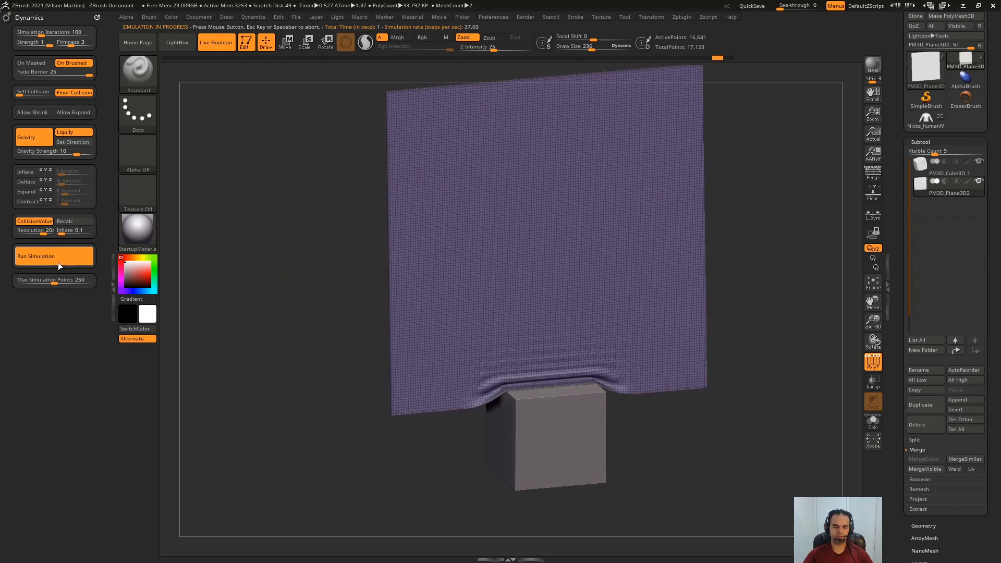
ctrl+right_drag(522, 344, 482, 277)
mouse_move(549, 208)
right_down()
mouse_move(480, 257)
mouse_move(436, 224)
mouse_move(454, 235)
mouse_move(462, 209)
mouse_move(471, 229)
mouse_move(476, 205)
mouse_move(558, 195)
mouse_move(545, 216)
mouse_move(618, 179)
right_up()
key(ctrl+z)
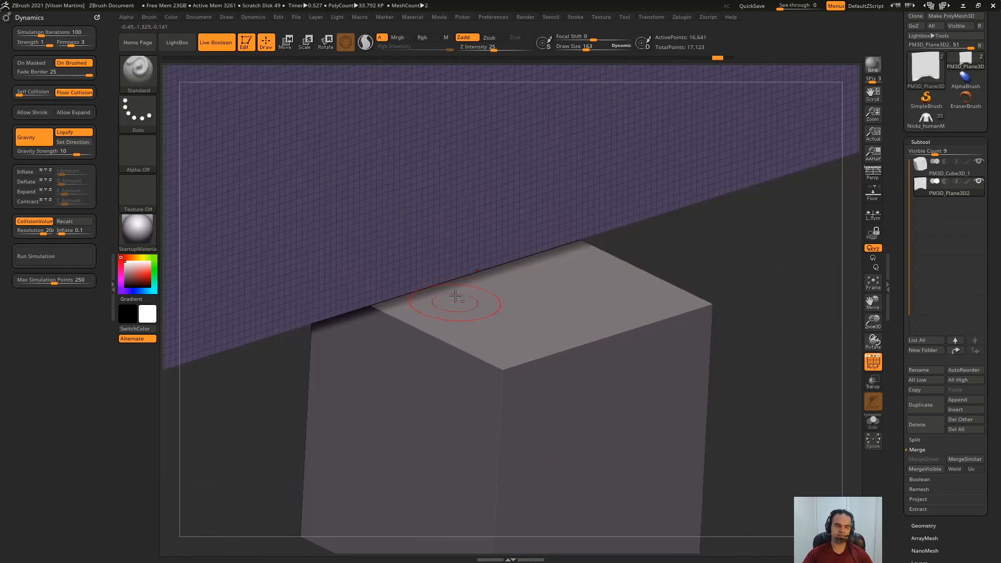
Raise the Self Collision value, run the simulation on the upright plane and inspect its folds up close.
right_drag(455, 296, 341, 232)
mouse_move(24, 93)
mouse_down()
mouse_move(51, 92)
mouse_move(14, 99)
mouse_up()
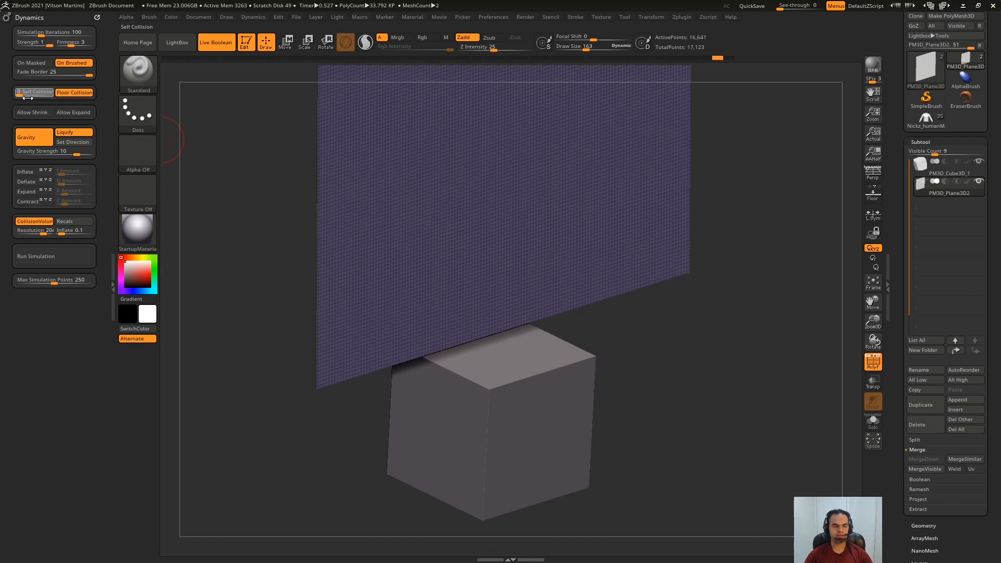
alt+right_drag(366, 204, 357, 282)
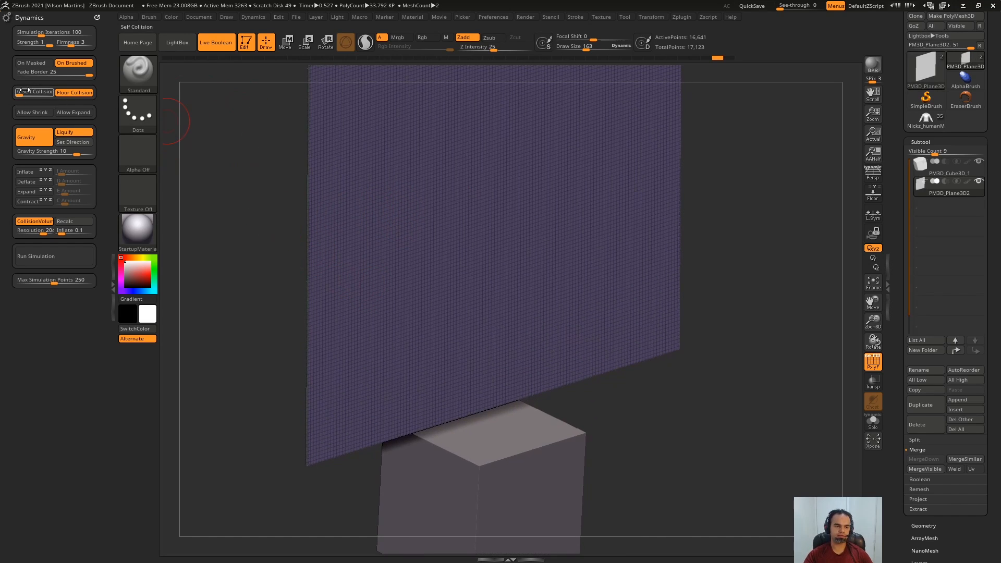
click(56, 259)
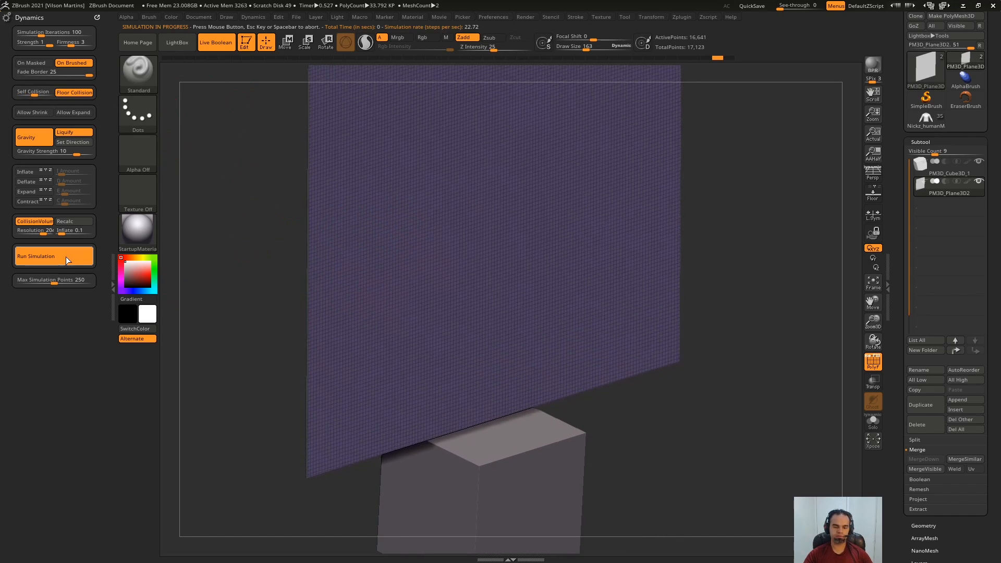
ctrl+right_drag(493, 417, 469, 292)
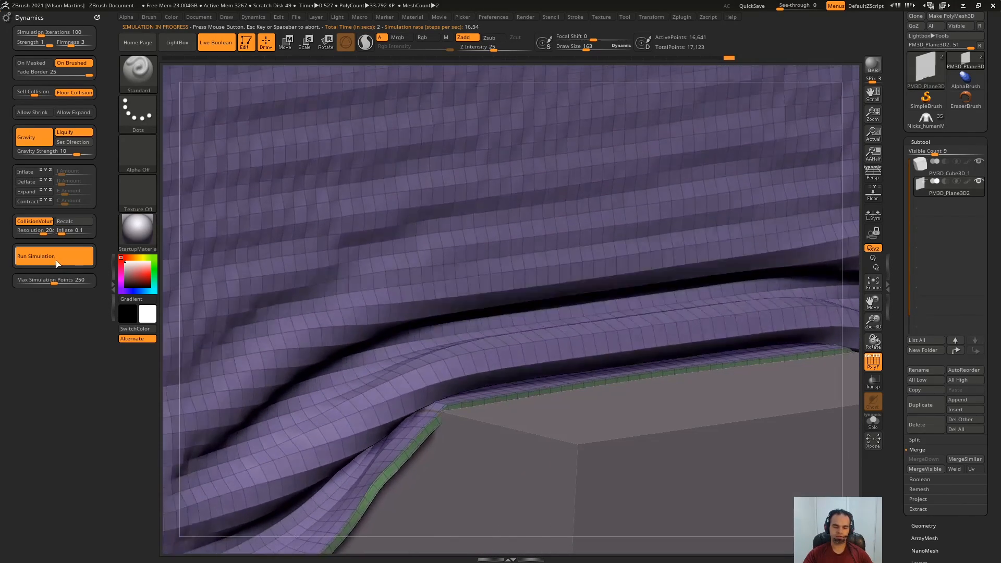
Rerun the simulation several times to drape the upright plane further over the cube, checking the folds between runs.
click(55, 261)
ctrl+right_drag(545, 334, 478, 287)
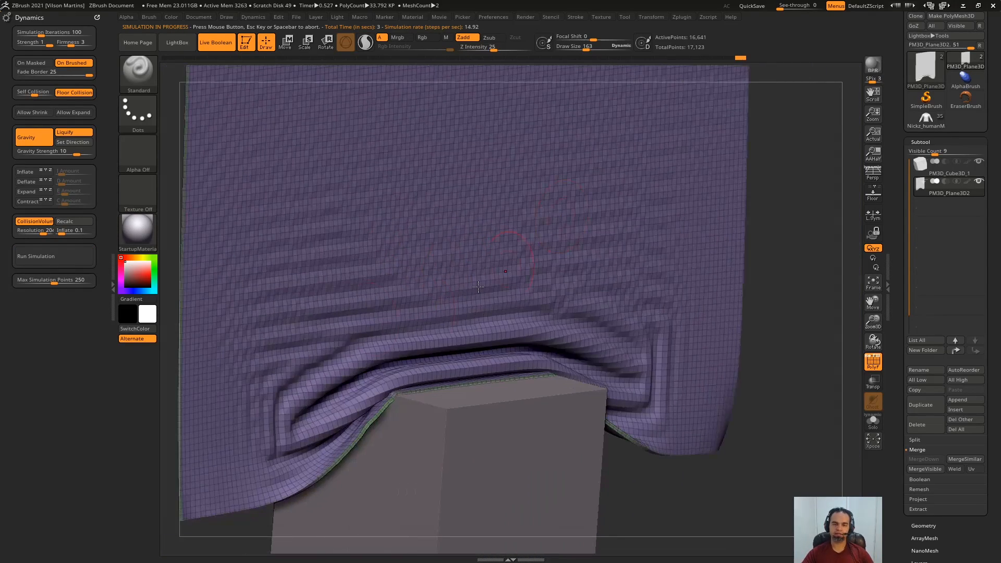
click(66, 255)
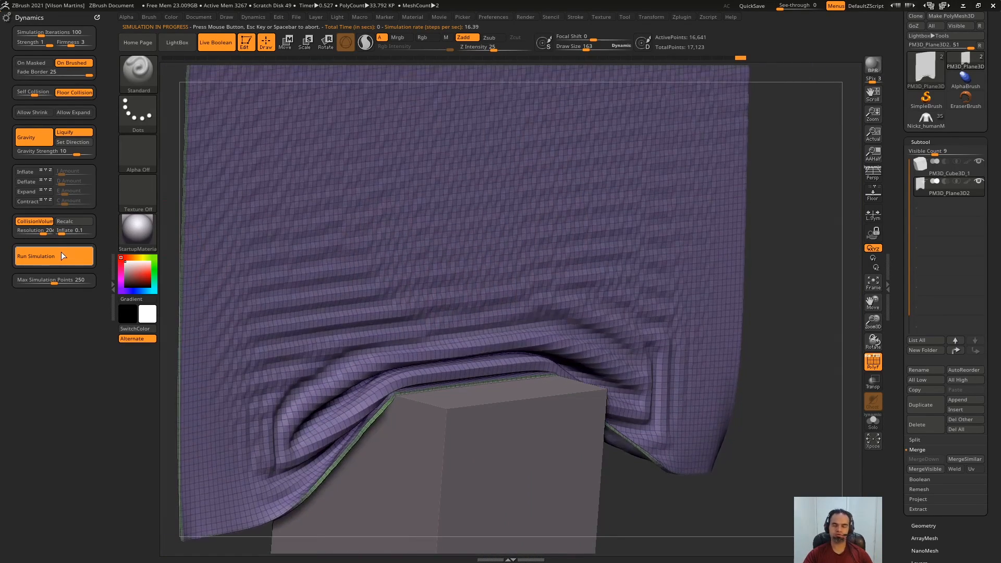
click(62, 260)
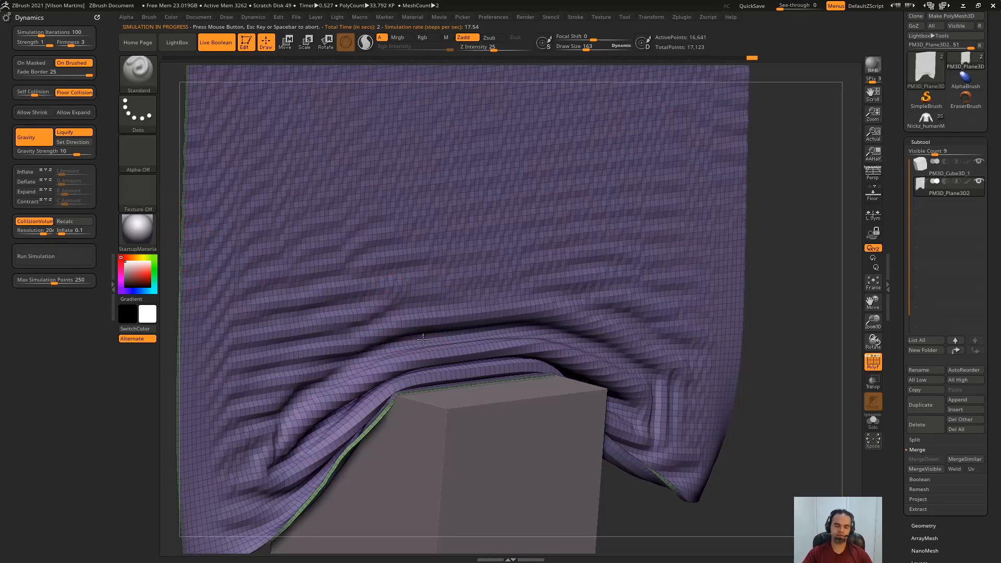
right_drag(423, 340, 508, 364)
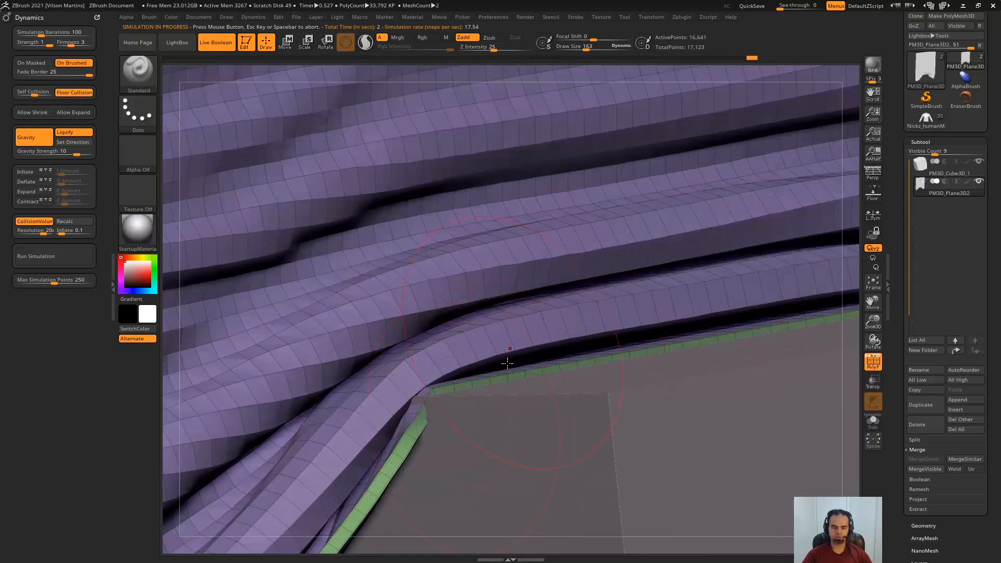
ctrl+right_drag(564, 324, 396, 177)
click(65, 256)
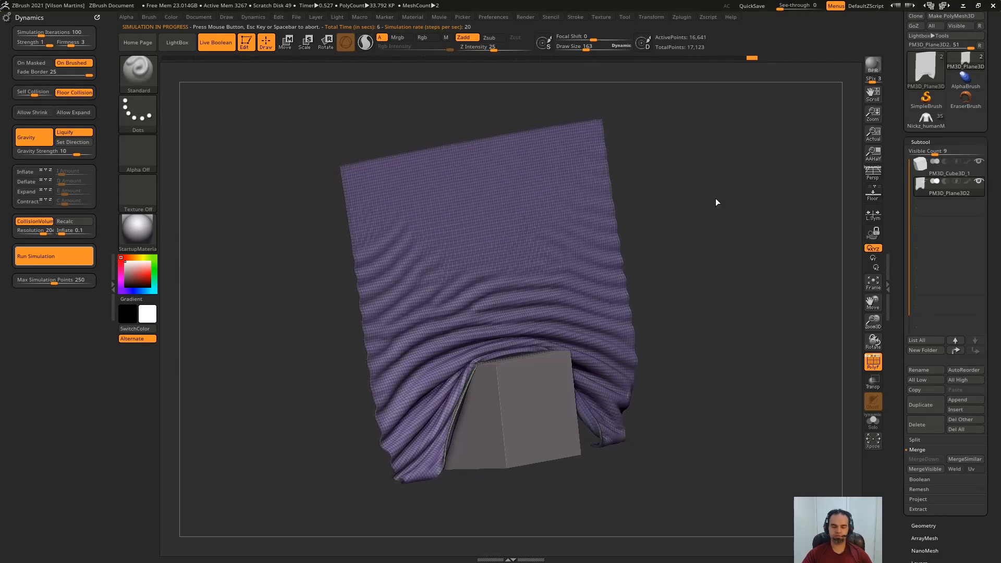
Show the floor grid and examine the lower corners of the draped cloth where they meet it.
drag(725, 211, 767, 238)
click(873, 194)
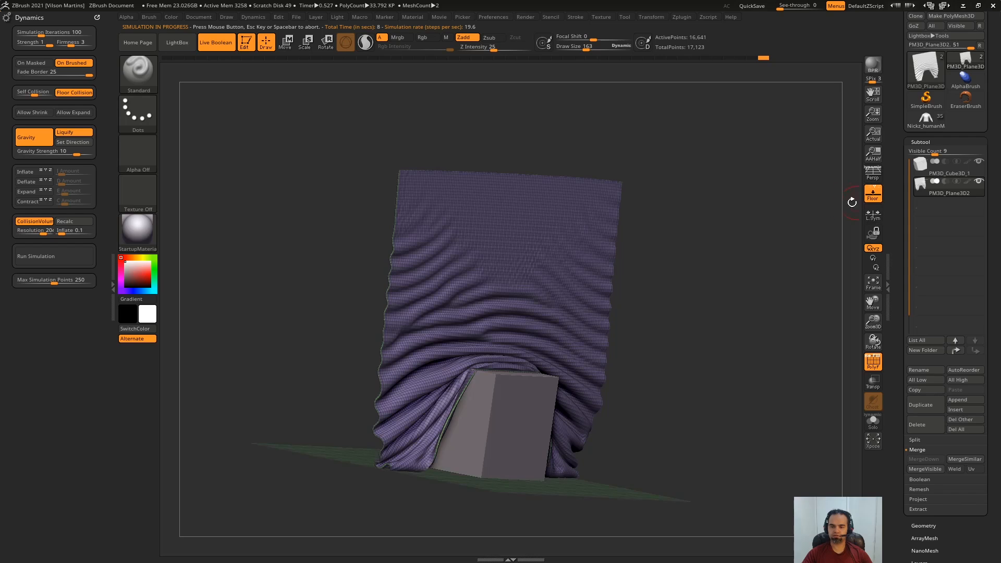
drag(854, 201, 302, 286)
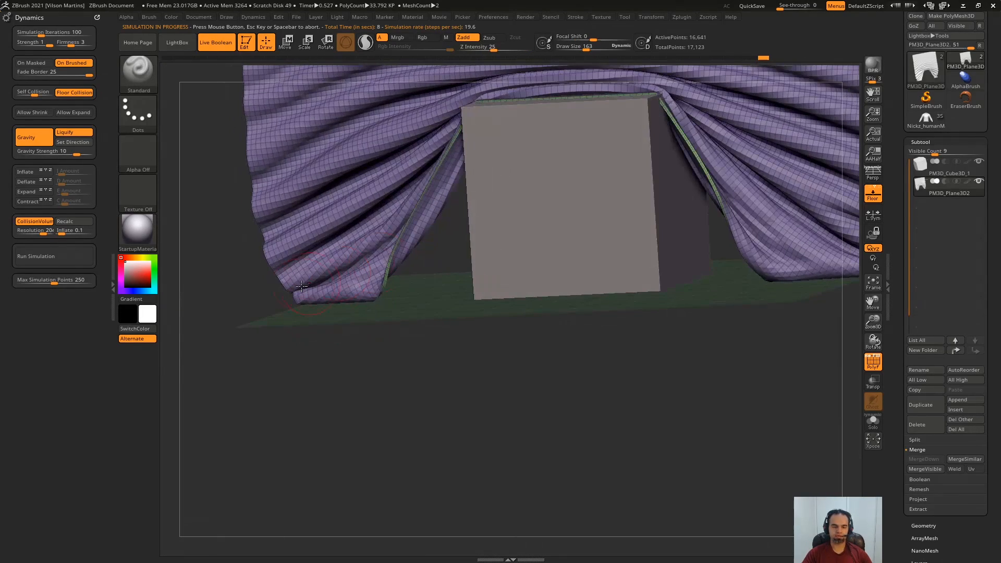
drag(373, 326, 273, 208)
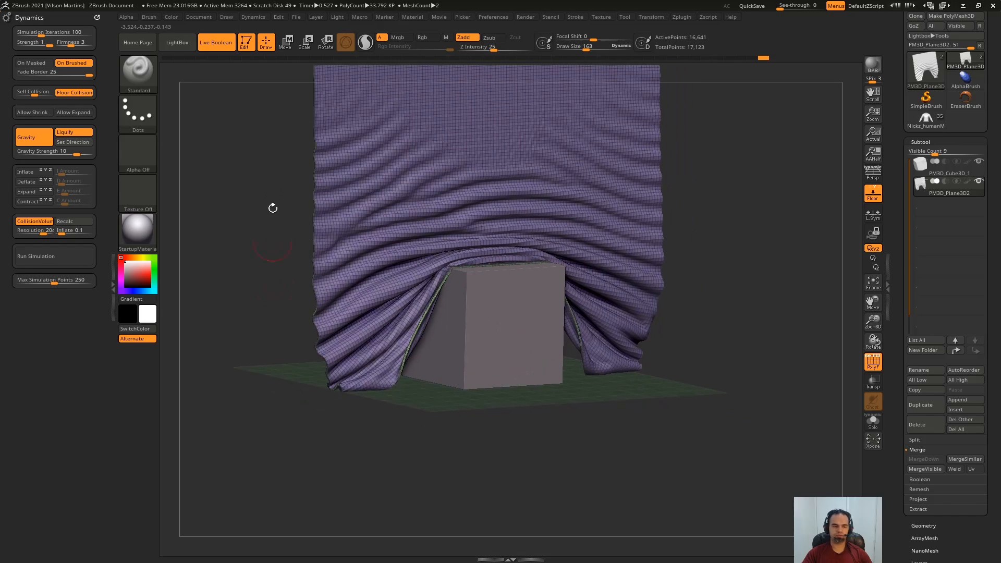
Run the simulation with Floor Collision off, restore the flat plane above the cube and turn Floor Collision back on.
click(68, 258)
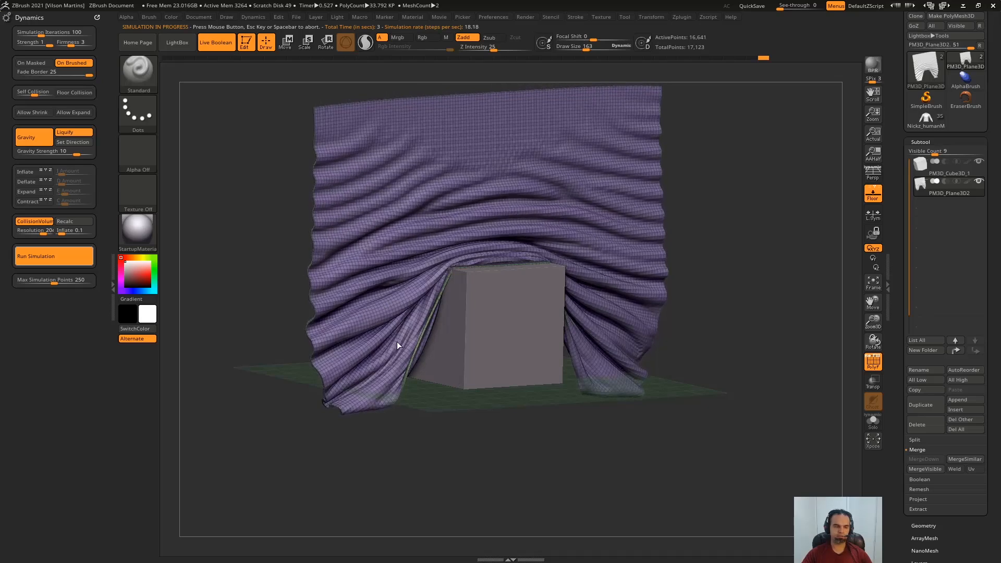
click(58, 254)
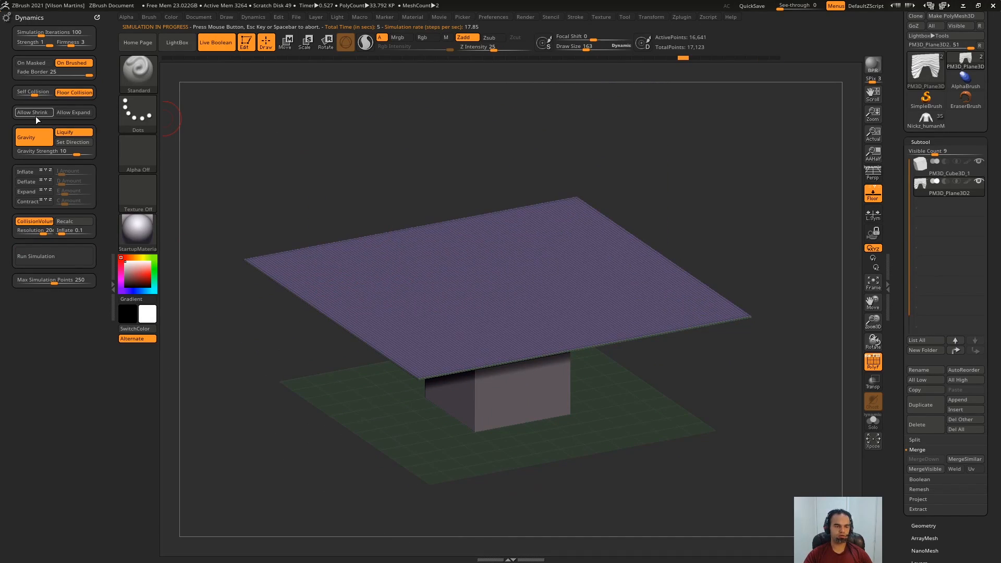
Activate the Move gizmo on the flat plane and select the TransposeCloth brush for it.
mouse_move(504, 126)
mouse_down()
mouse_move(519, 156)
mouse_move(548, 165)
mouse_up()
key(w)
click(139, 74)
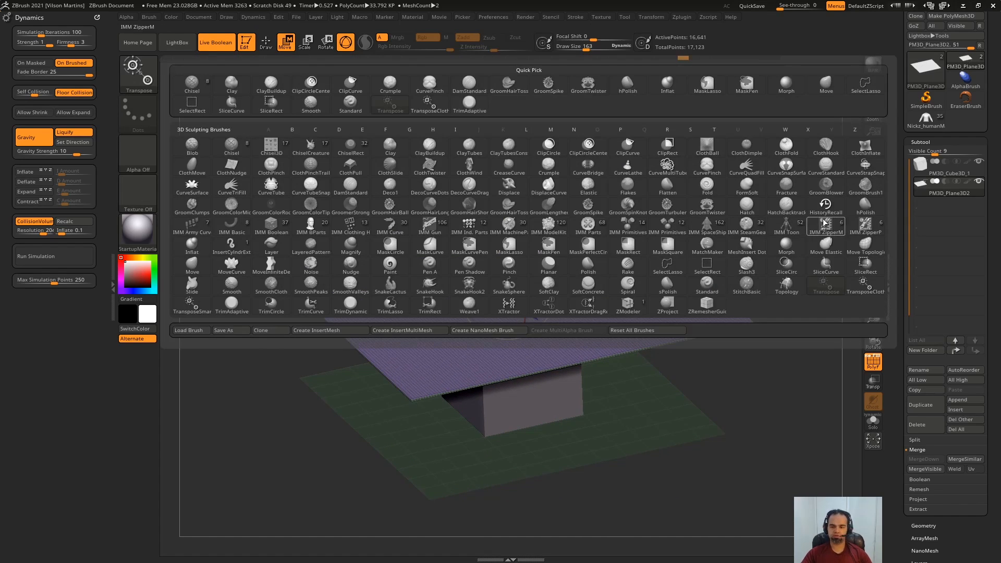
click(139, 74)
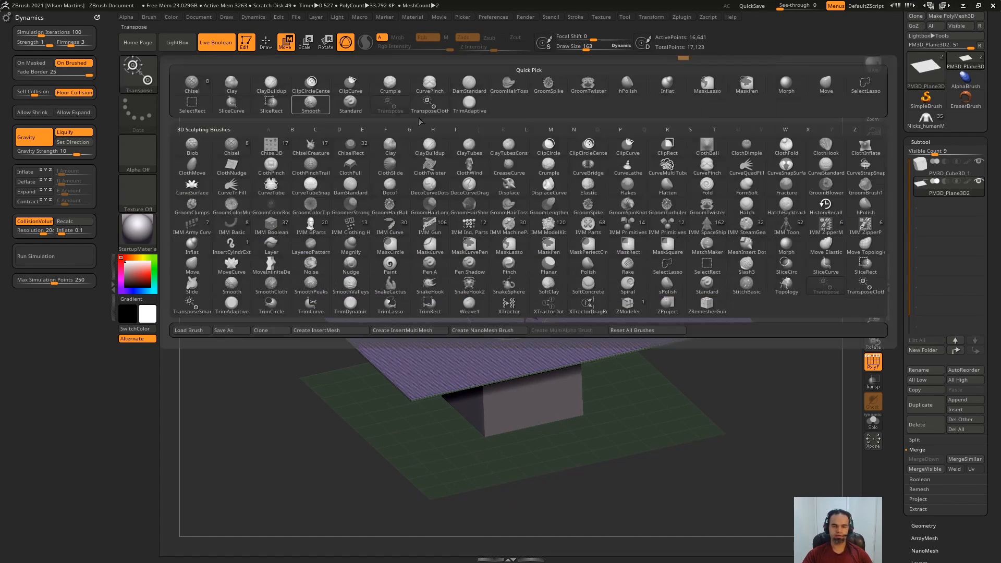
click(865, 288)
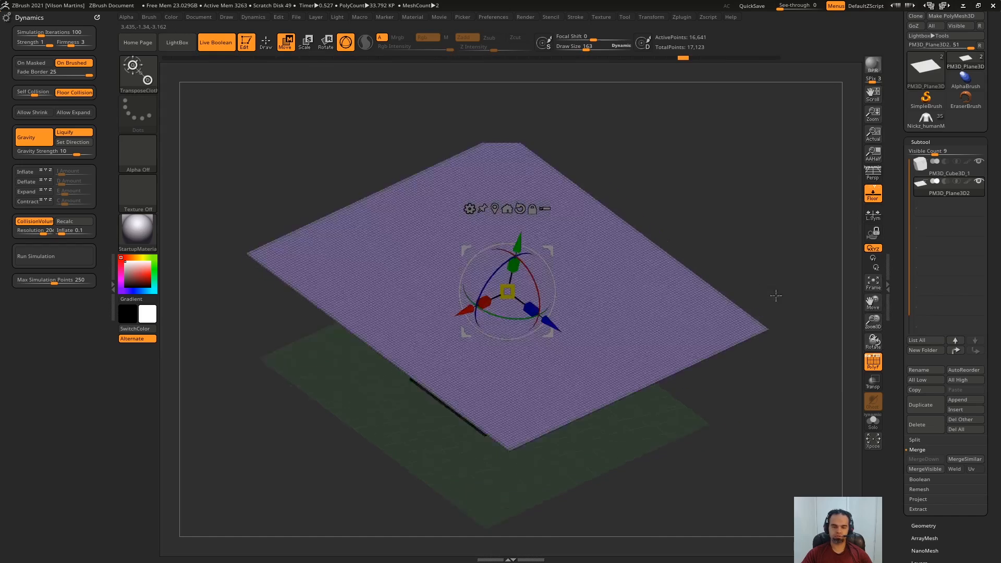
Scale the flat plane along Z with TransposeCloth, to about 0.25 and again to about 0.73, undoing the deformation each time.
click(528, 298)
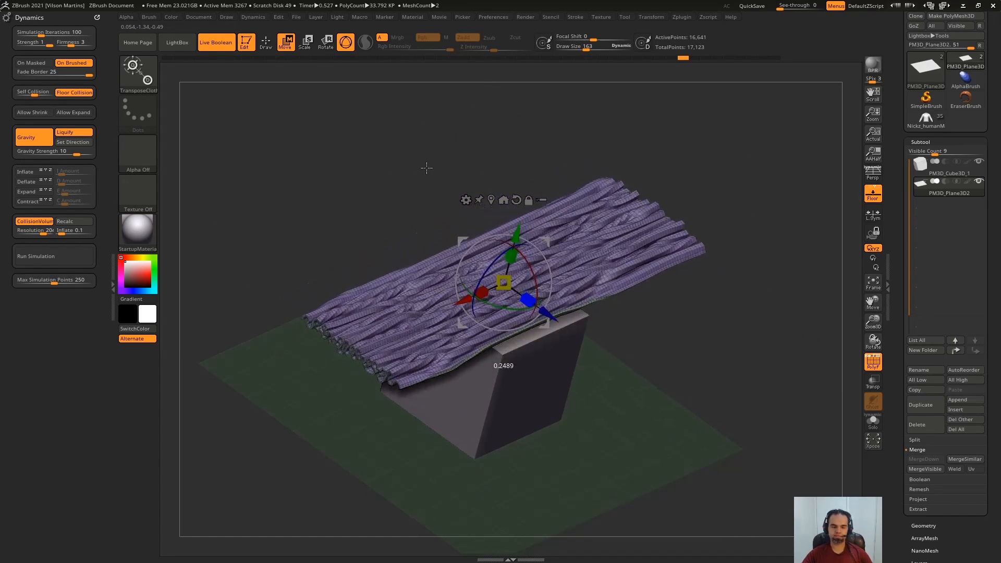
key(ctrl+z)
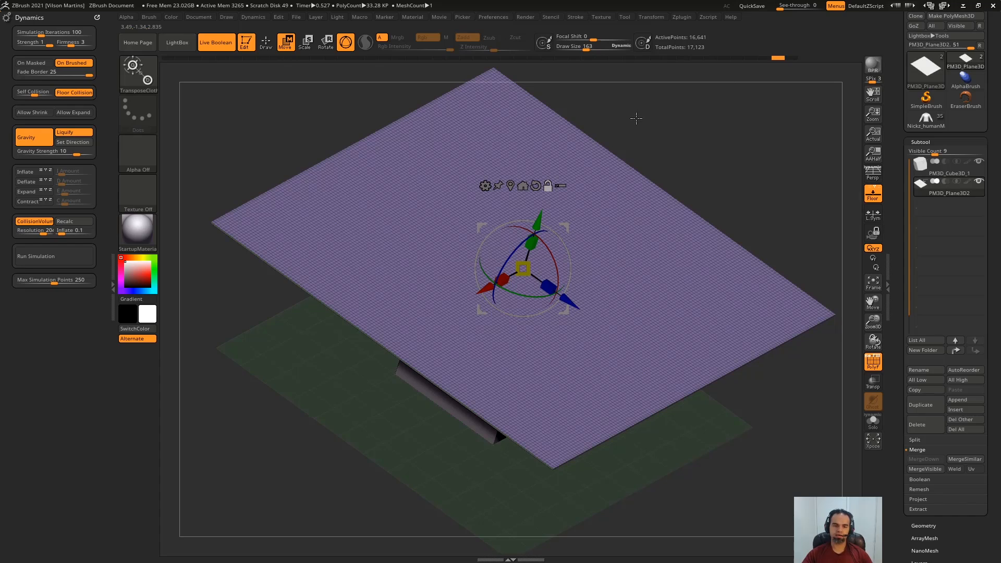
drag(771, 125, 751, 106)
alt+drag(732, 128, 729, 151)
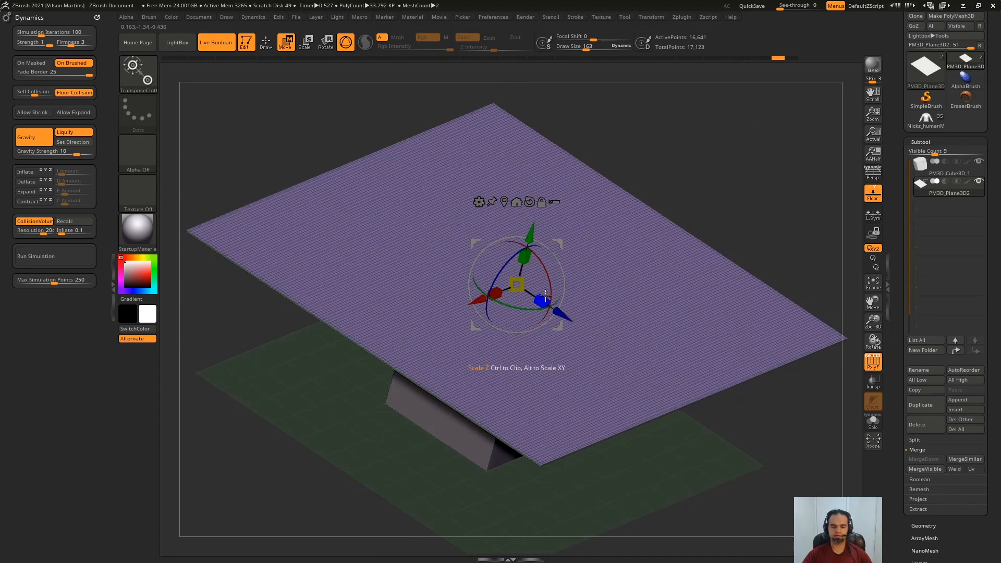
drag(539, 302, 537, 300)
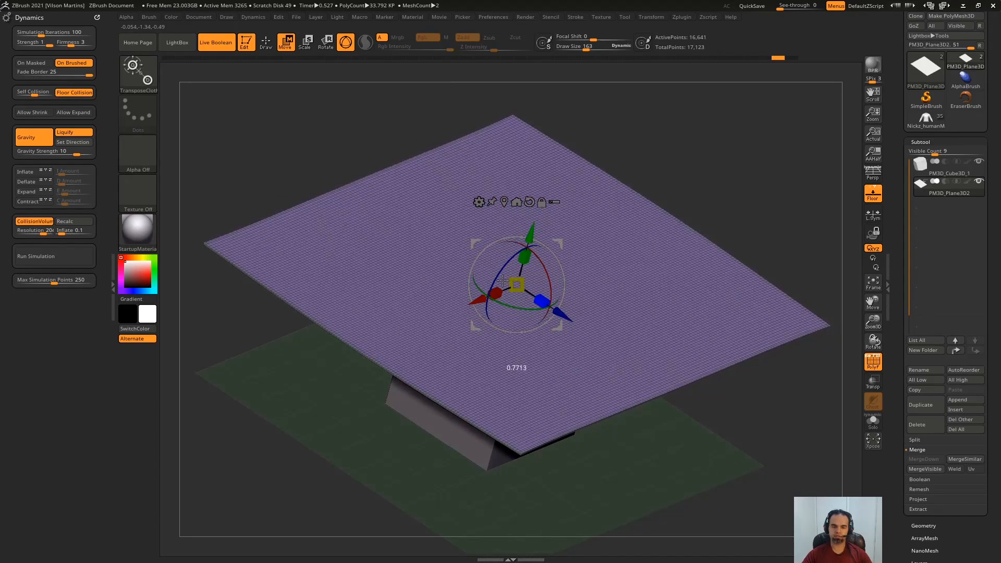
drag(543, 294, 509, 263)
key(ctrl+z)
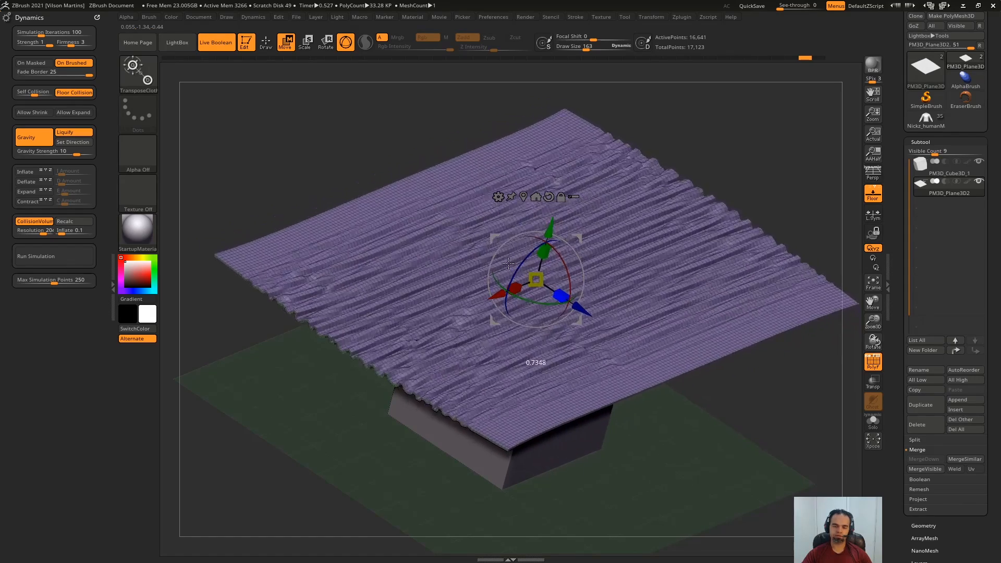
key(ctrl+z)
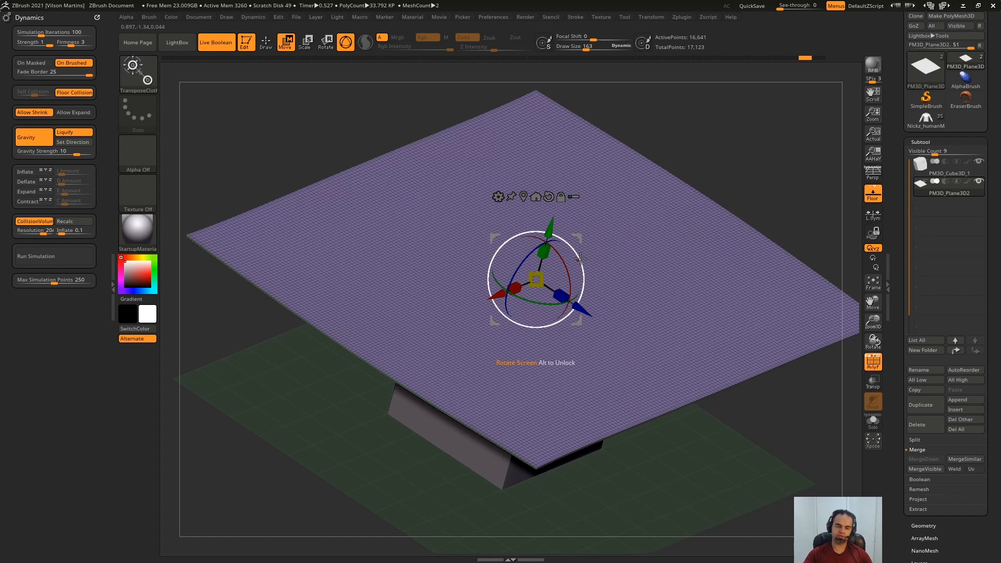
Turn on Allow Shrink, scale the flat plane down along Z with TransposeCloth, and undo the scaling.
drag(559, 288, 403, 183)
key(ctrl+z)
mouse_move(718, 124)
mouse_down()
mouse_move(744, 129)
mouse_move(684, 109)
mouse_move(599, 191)
mouse_up()
Pull the plane down over the cube, shrink it along X to about 0.44 with TransposeCloth, and inspect the wrapped faces.
drag(545, 215, 543, 318)
alt+drag(646, 172, 517, 314)
key(r)
drag(529, 203, 527, 123)
key(w)
drag(520, 293, 525, 366)
drag(670, 172, 672, 212)
drag(536, 356, 568, 315)
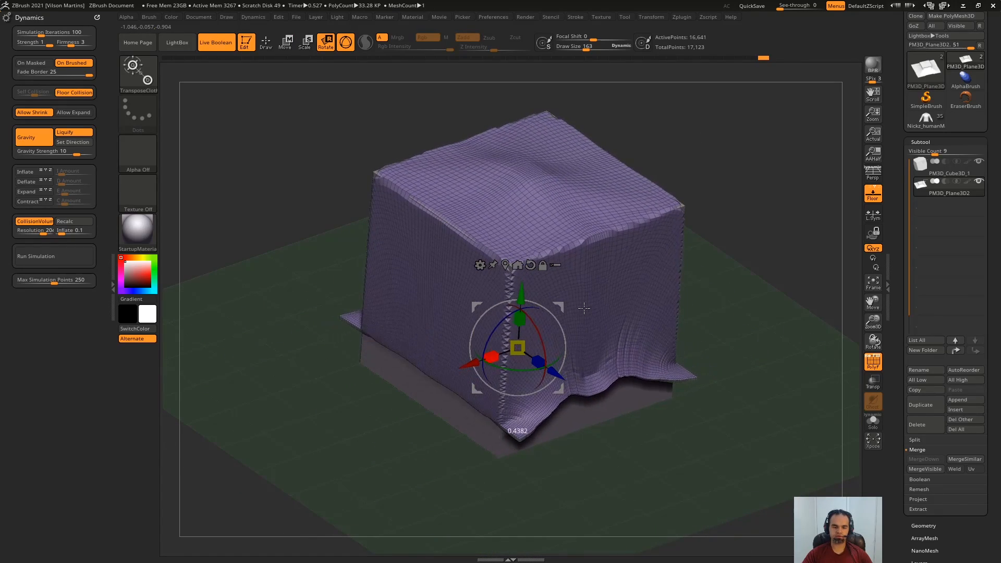
key(q)
mouse_move(730, 180)
mouse_down()
mouse_move(697, 152)
mouse_move(759, 155)
mouse_move(626, 192)
mouse_up()
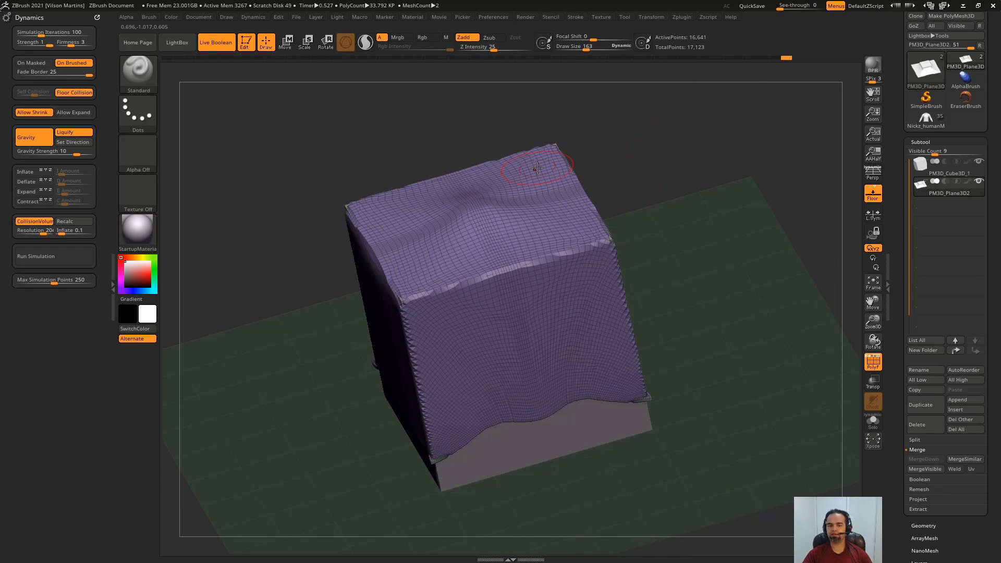
Undo the deformations to restore the flat plane above the cube, and turn off Allow Shrink.
key(ctrl+z)
key(ctrl+z)
key(ctrl+z)
key(ctrl+z)
key(ctrl+z)
key(ctrl+z)
key(ctrl+z)
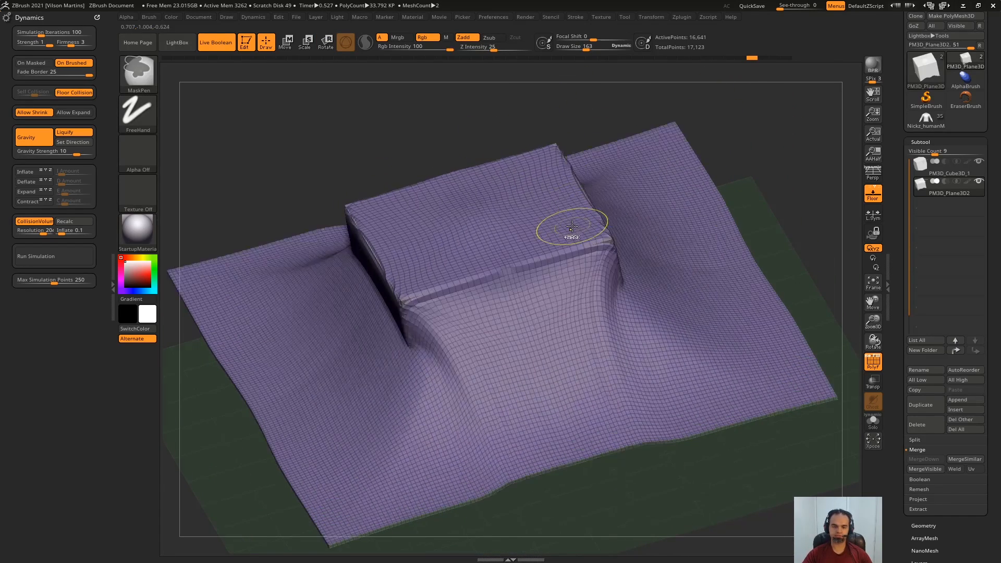
click(50, 112)
right_drag(608, 212, 544, 218)
key(ctrl+z)
key(ctrl+z)
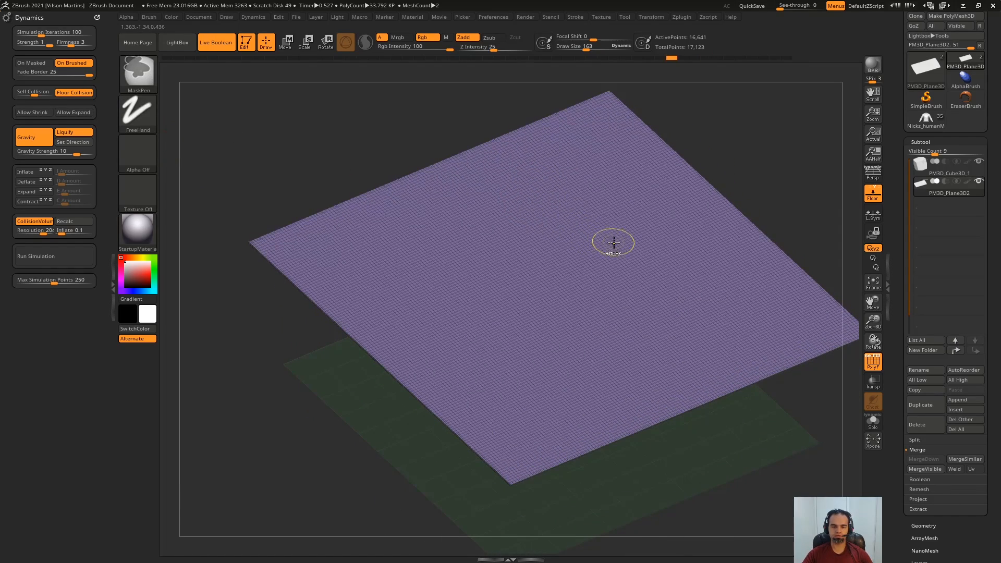
Stretch the flat plane along X to about 3.05 with TransposeCloth, examine it, and undo the stretch.
key(ctrl+z)
key(w)
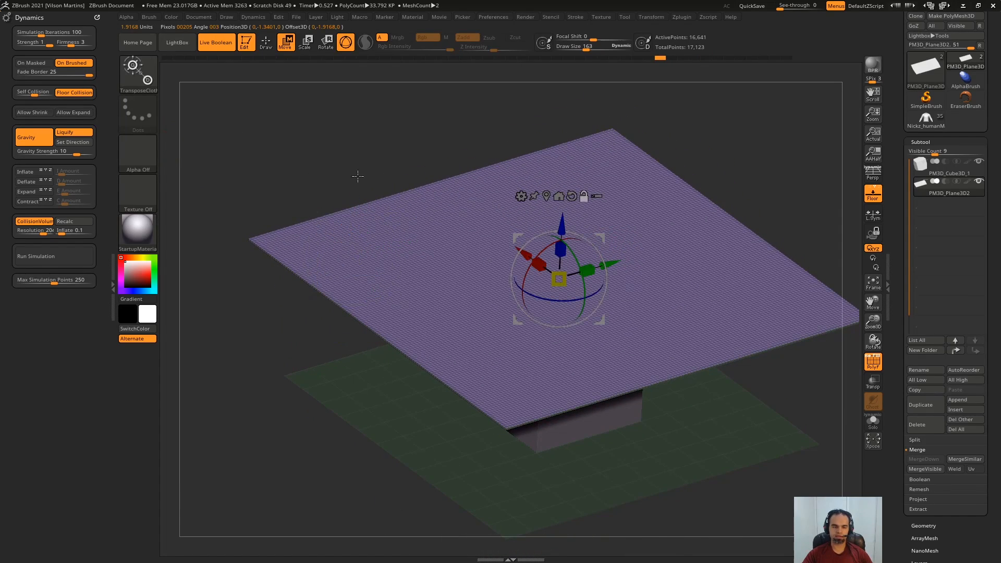
drag(539, 265, 275, 32)
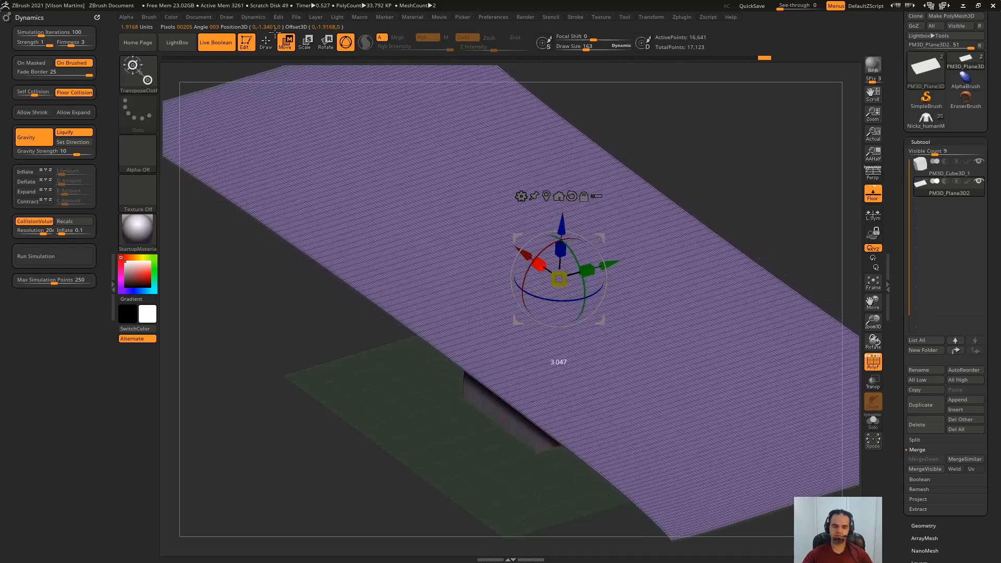
mouse_move(730, 174)
ctrl+right_down()
mouse_move(738, 128)
mouse_move(718, 181)
ctrl+right_up()
alt+right_drag(719, 181, 568, 170)
key(q)
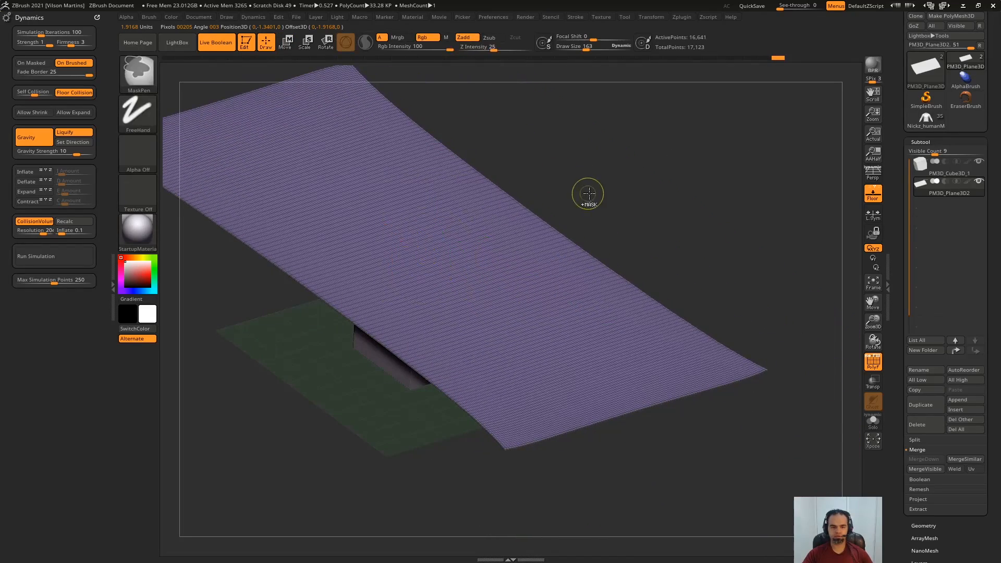
key(ctrl+z)
Raise four rounded bumps near two opposite edges of the plane with the Standard brush and activate the Move gizmo with TransposeCloth.
right_drag(558, 375, 547, 377)
right_drag(617, 293, 620, 316)
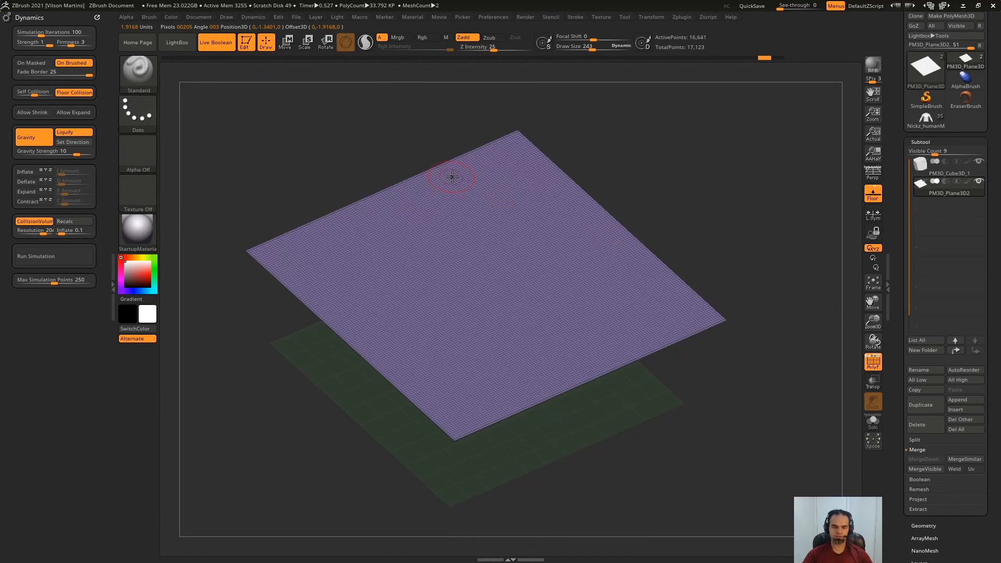
click(477, 188)
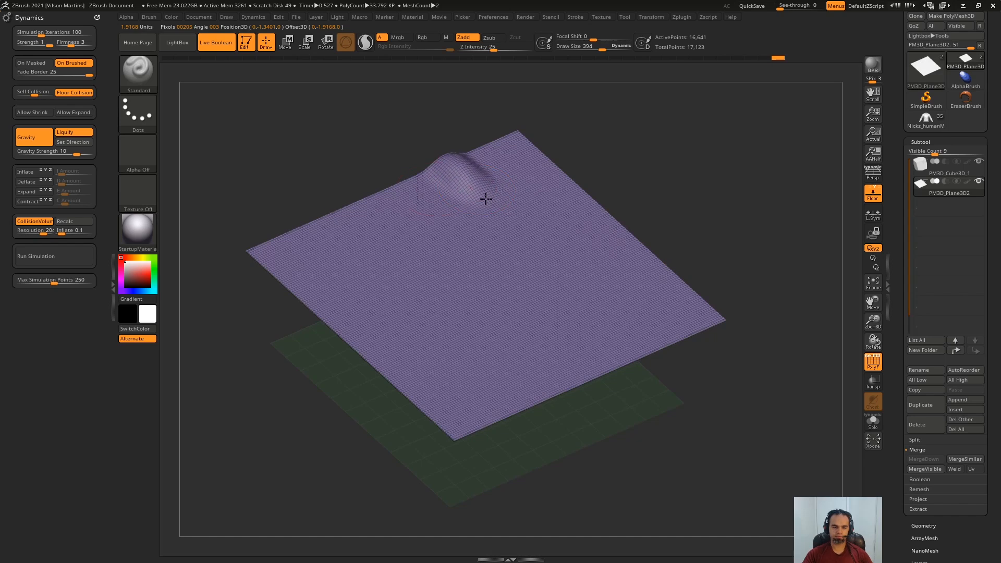
key(w)
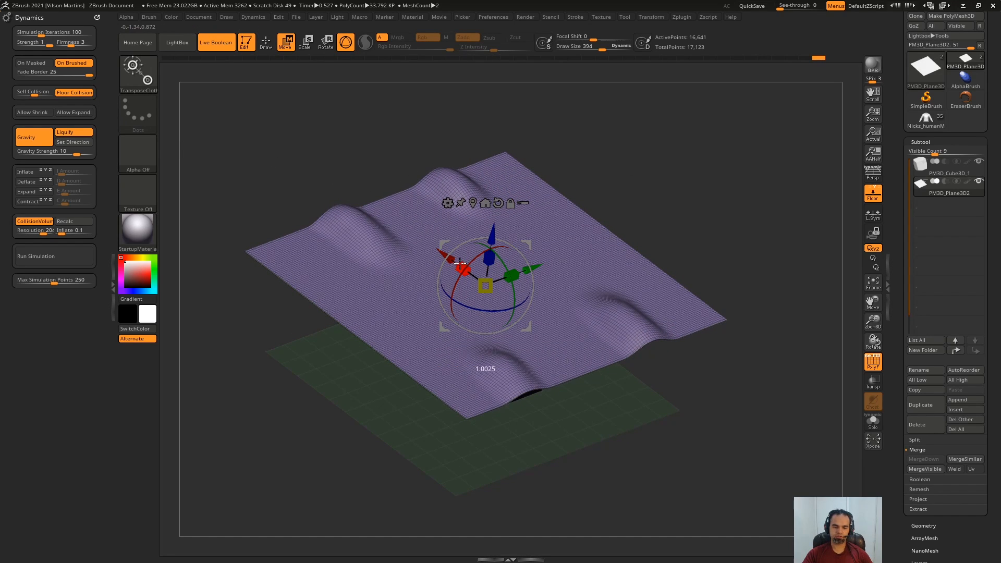
Stretch the bumped plane along X with Allow Expand off, examine the bumps and end edges, and undo the stretches.
drag(460, 264, 298, 103)
drag(663, 454, 671, 476)
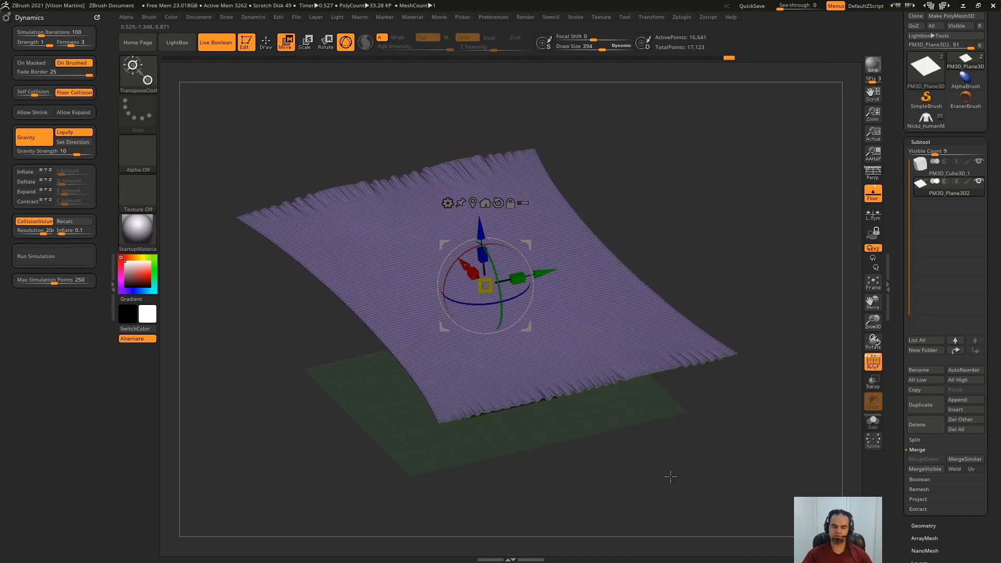
drag(640, 347, 640, 420)
drag(650, 185, 581, 200)
drag(465, 266, 421, 241)
key(ctrl+z)
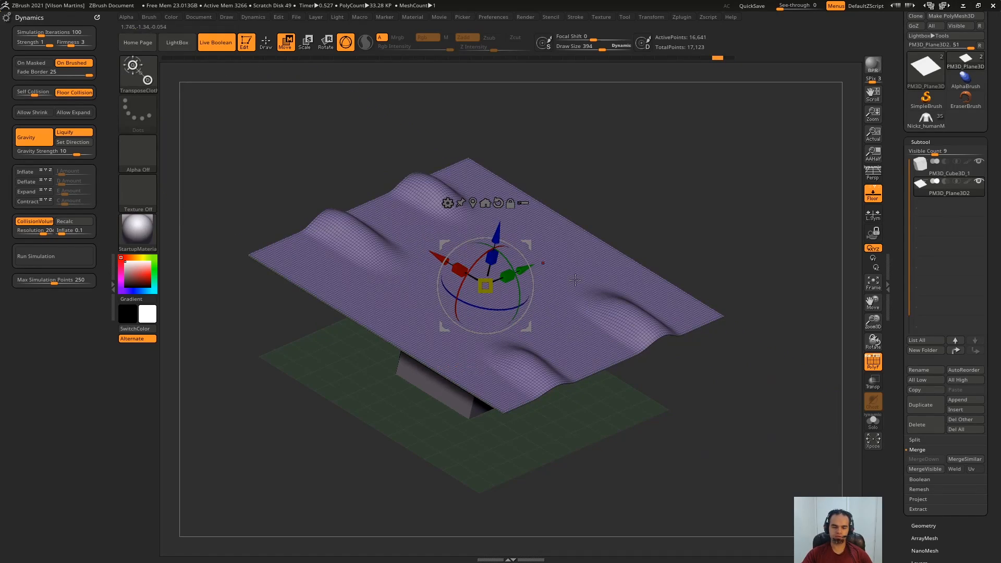
drag(459, 270, 401, 233)
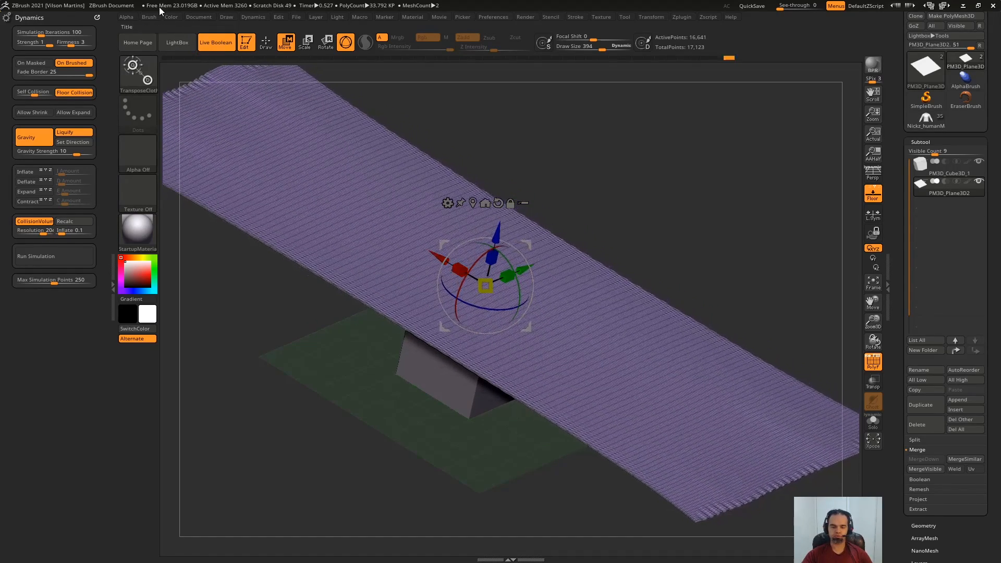
key(ctrl+z)
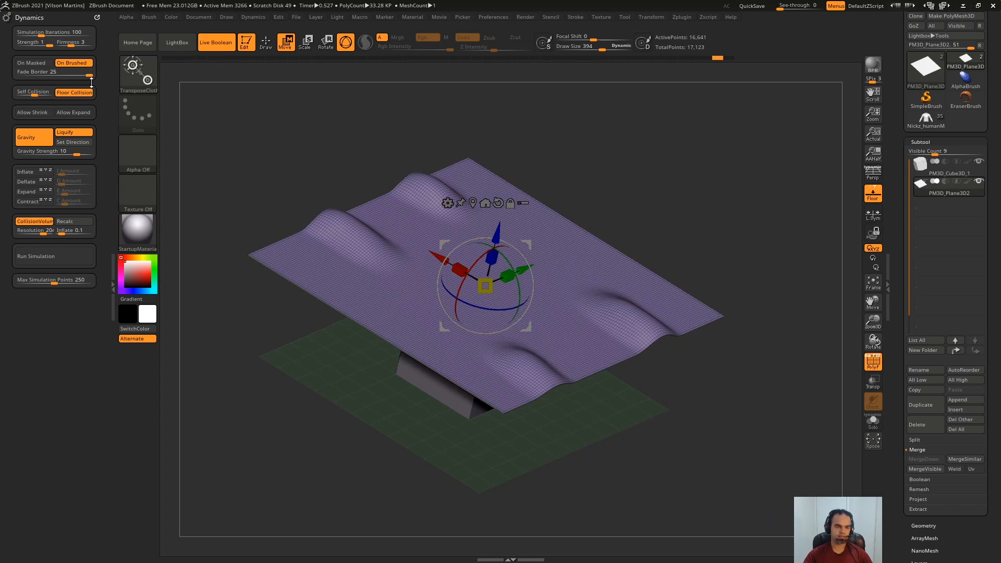
Turn on Allow Expand, stretch the bumped plane along X, undo the stretch, and turn Allow Expand off again.
click(81, 114)
alt+drag(664, 169, 645, 112)
drag(459, 269, 379, 219)
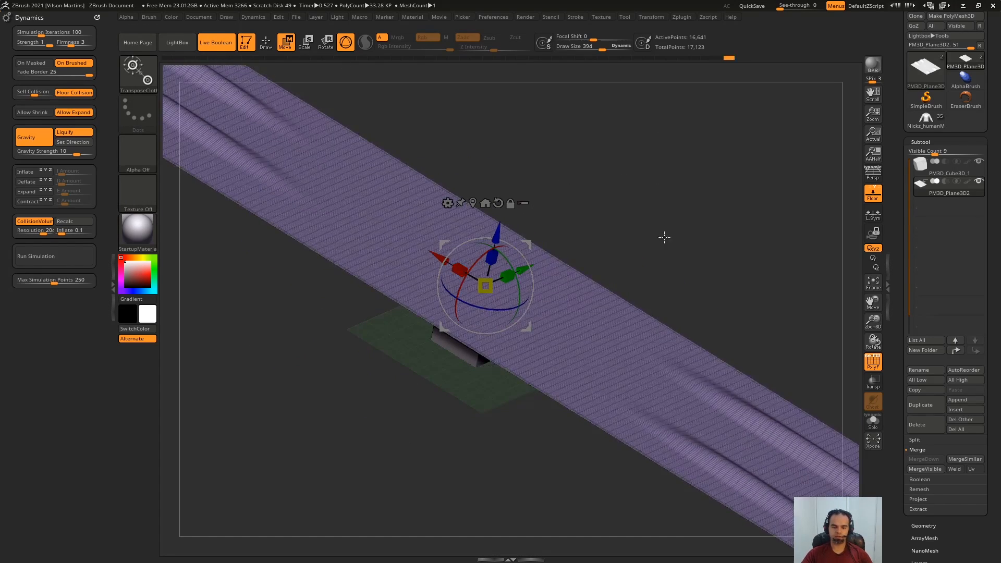
drag(664, 237, 600, 367)
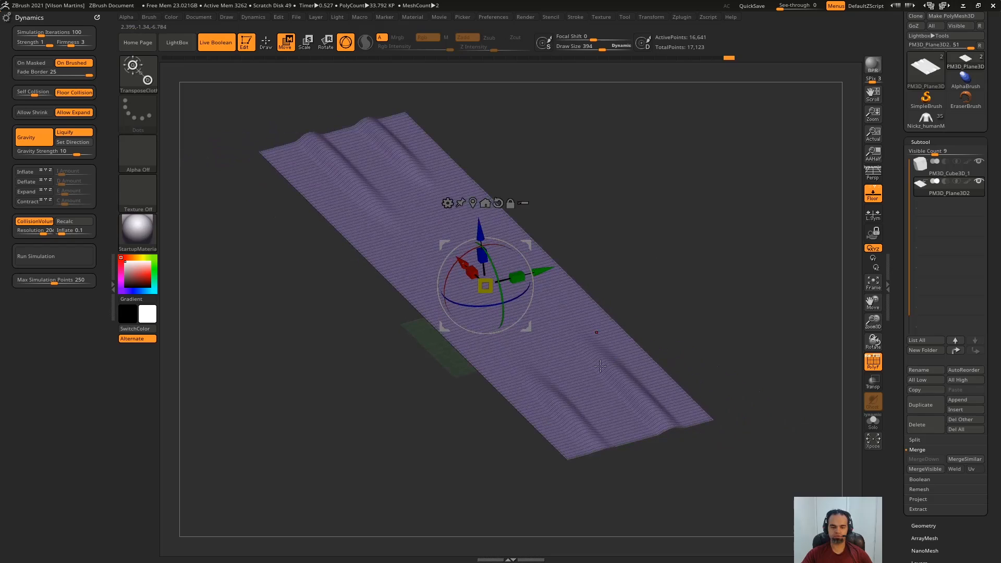
key(ctrl+z)
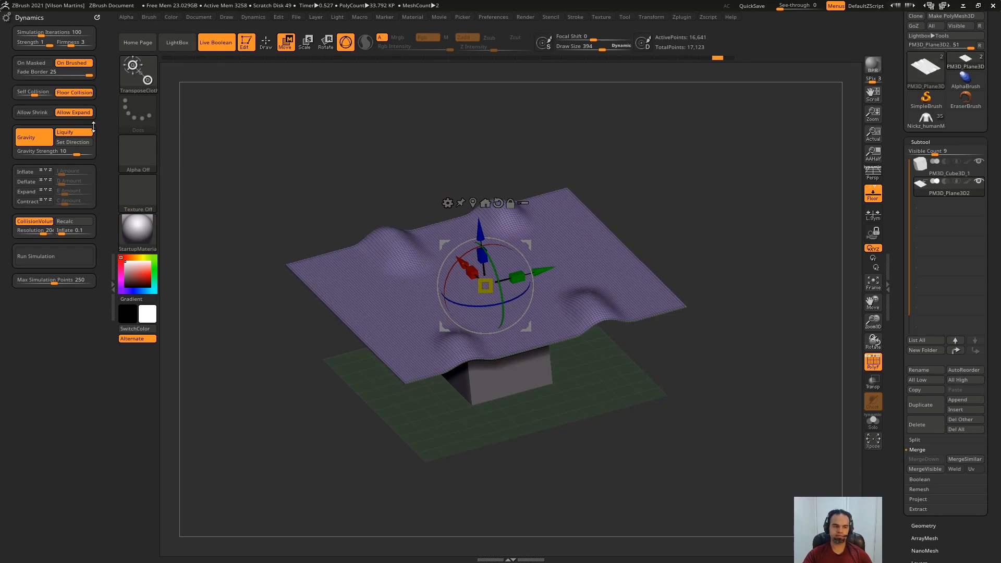
click(73, 112)
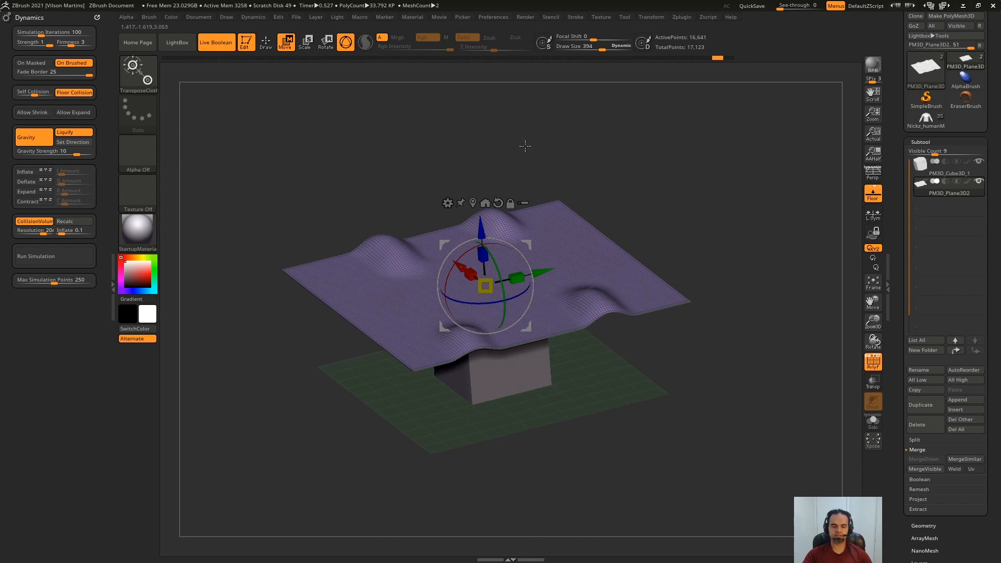
mouse_move(594, 149)
mouse_down()
mouse_move(600, 130)
mouse_move(595, 162)
mouse_up()
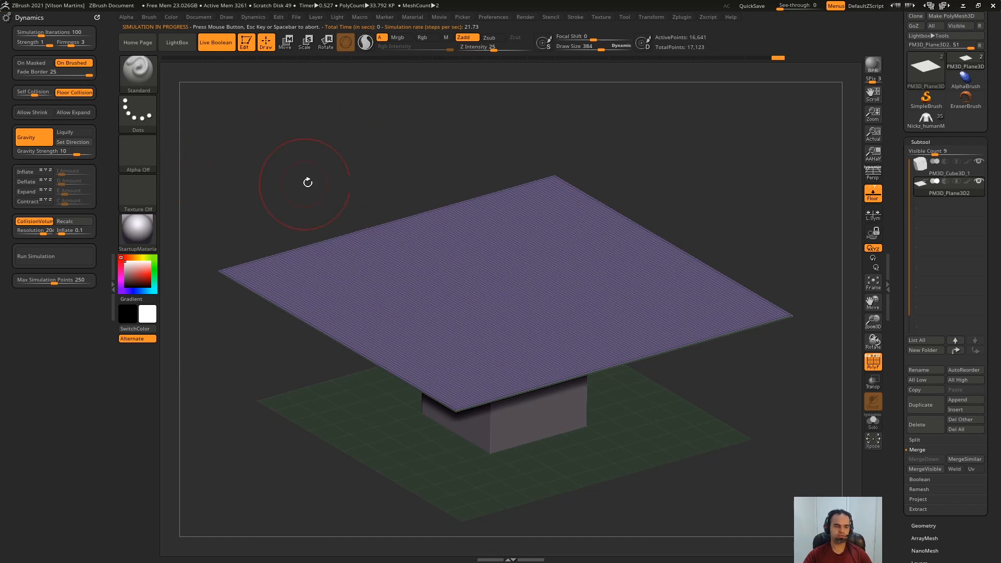
Turn Gravity off and back on for the flat plane above the cube.
drag(307, 182, 281, 196)
click(35, 137)
drag(338, 216, 354, 205)
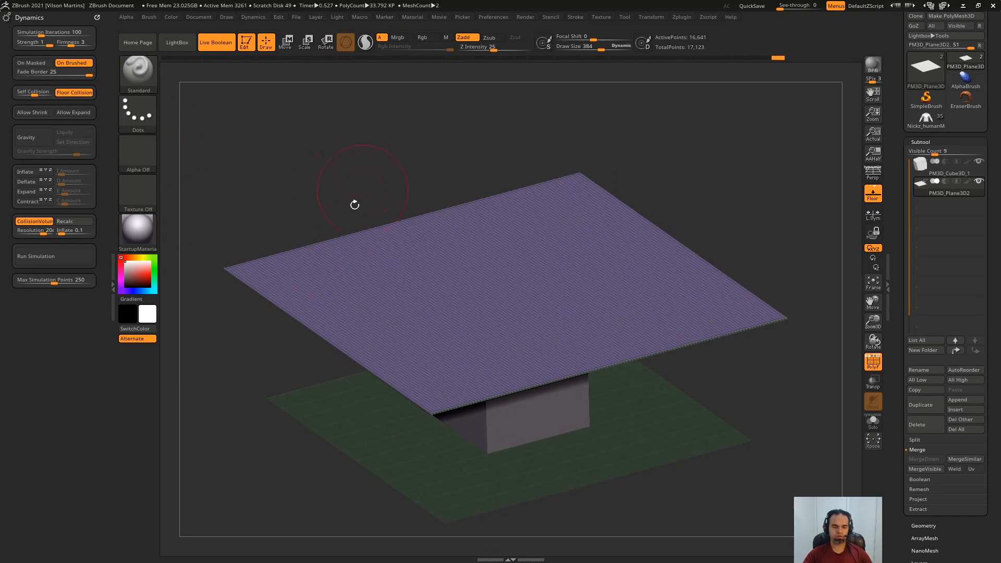
drag(303, 136, 330, 134)
click(46, 133)
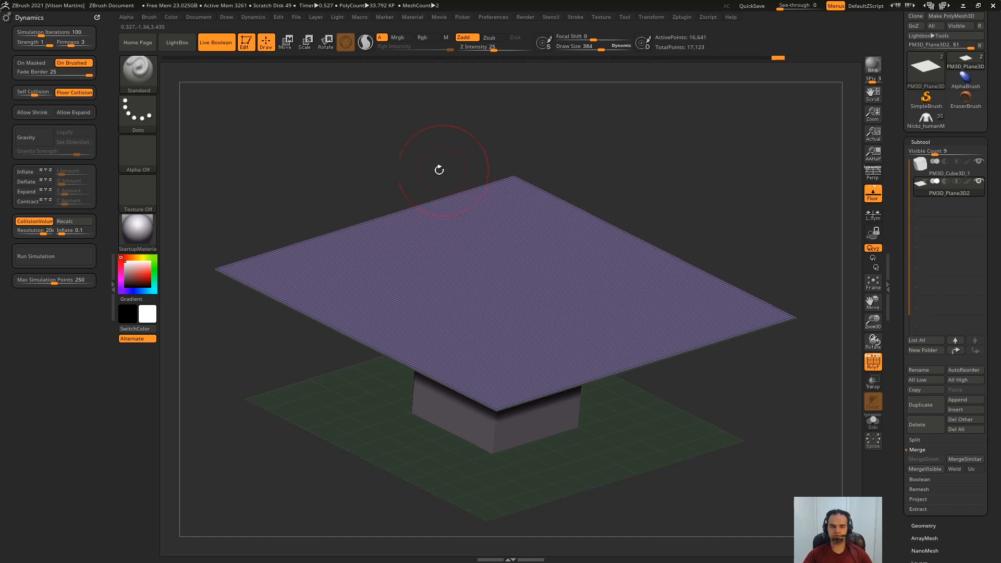
drag(349, 162, 326, 168)
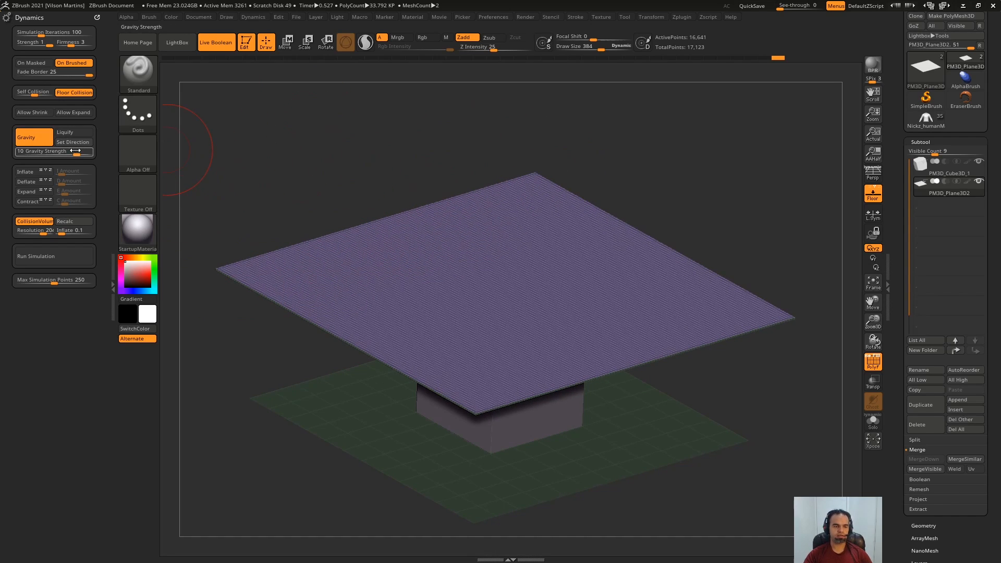
Set Gravity Strength to 100, run the simulation over the cube, inspect the draped cloth, and undo the result.
mouse_move(299, 171)
mouse_down()
mouse_move(296, 157)
mouse_move(307, 177)
mouse_up()
drag(380, 207, 304, 127)
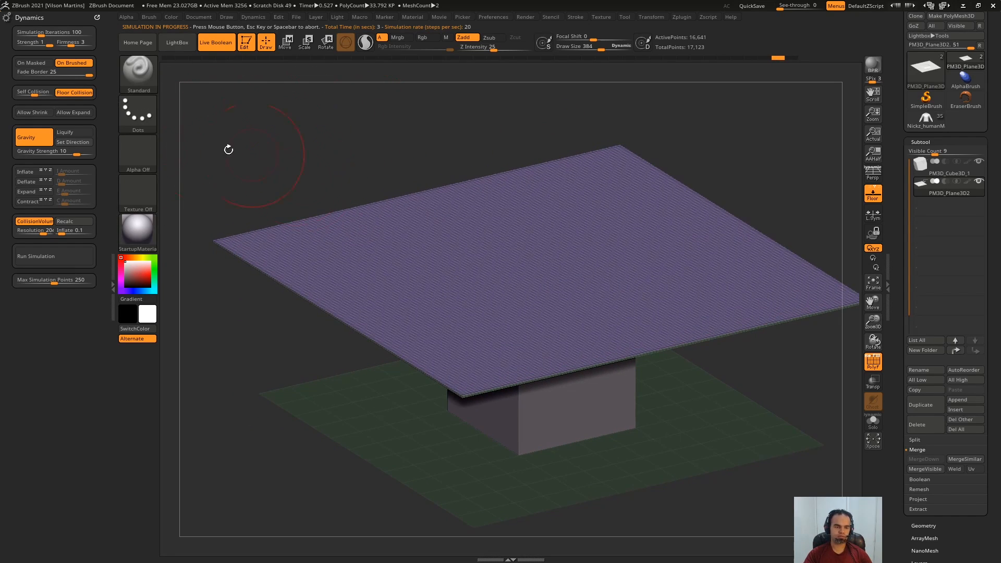
click(67, 255)
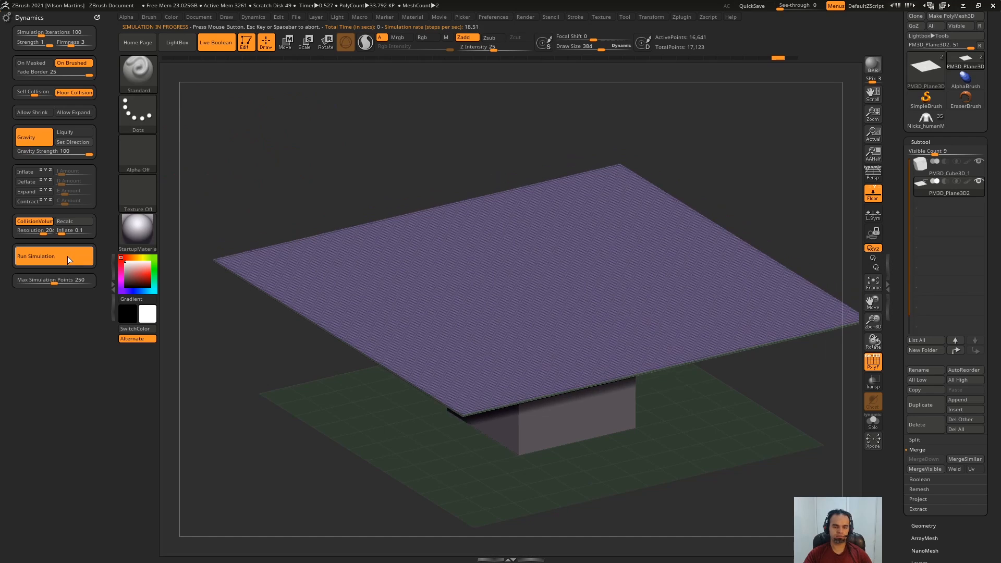
drag(507, 174, 538, 153)
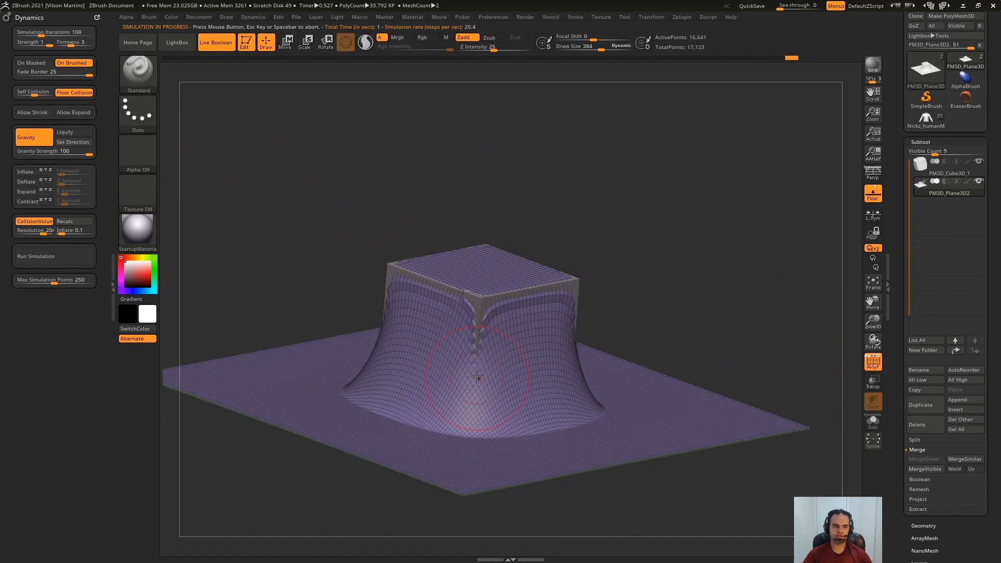
drag(471, 361, 487, 305)
drag(635, 128, 480, 357)
key(ctrl+z)
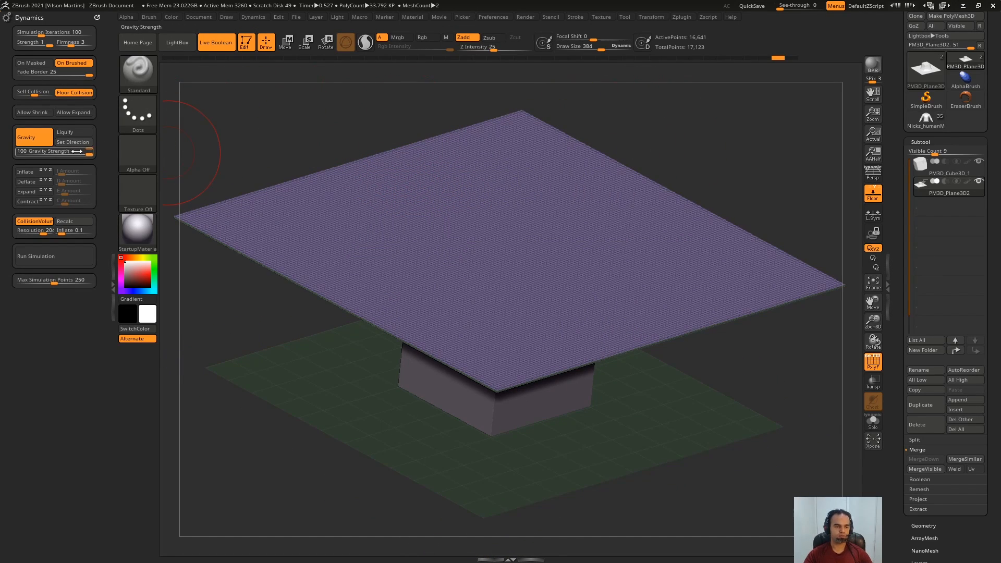
Set Gravity Strength to 10, rerun the simulation over the cube, and restore the flat plane.
text(10)
key(Return)
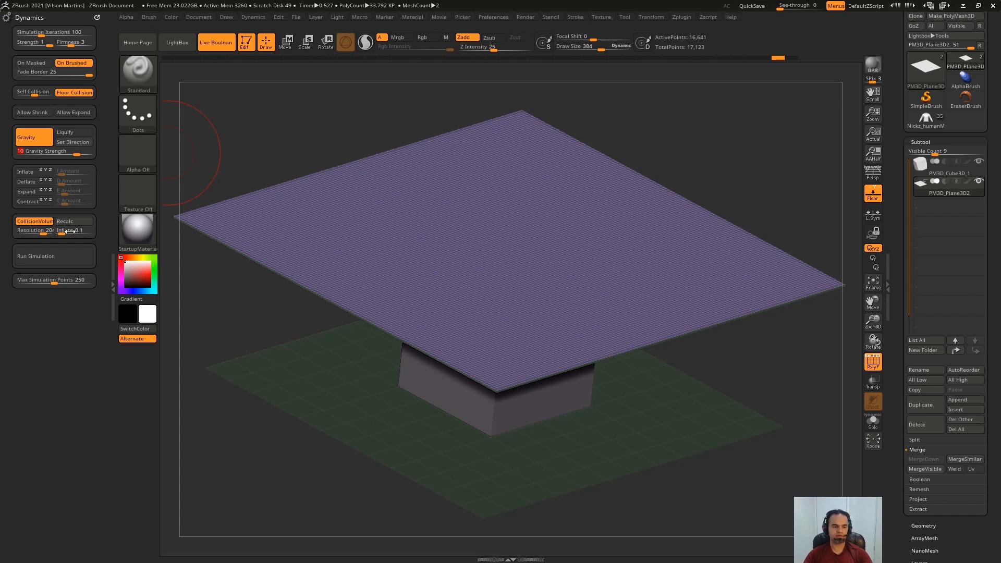
click(61, 261)
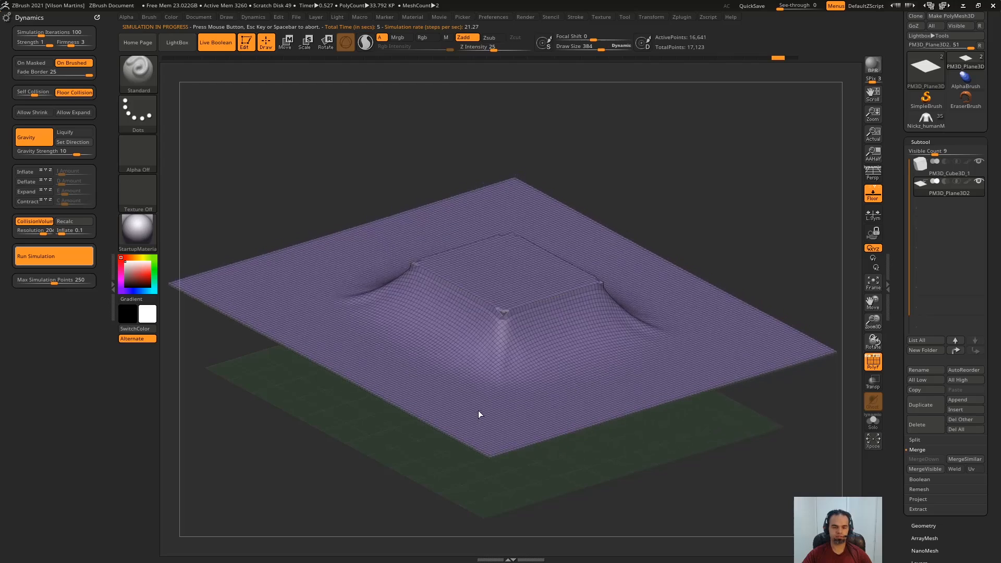
click(67, 255)
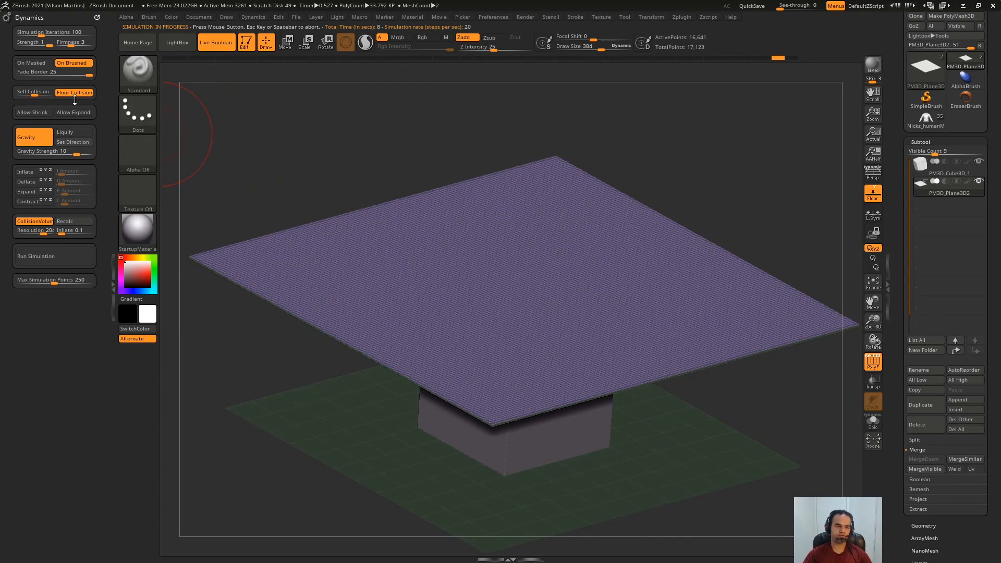
Sculpt bumps across the plane with the Color Spray stroke, then simulate it over the cube with Liquify turned on.
alt+drag(299, 135, 298, 143)
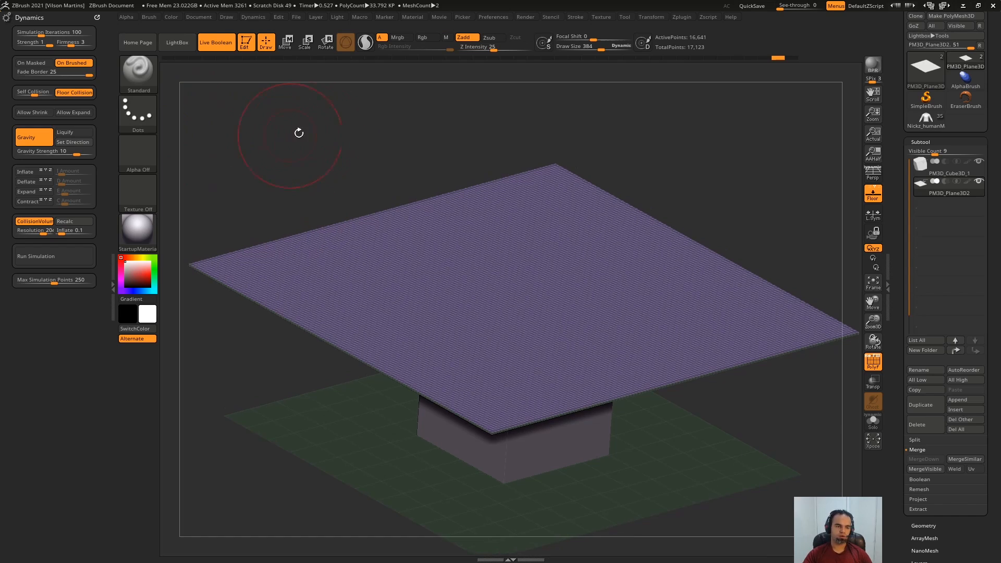
mouse_move(725, 156)
mouse_down()
mouse_move(492, 217)
mouse_move(173, 104)
mouse_move(468, 249)
mouse_move(546, 204)
mouse_move(530, 197)
mouse_move(481, 241)
mouse_move(559, 323)
mouse_move(568, 428)
mouse_up()
click(138, 112)
click(301, 132)
key(ctrl+z)
mouse_move(546, 177)
mouse_down()
mouse_move(396, 349)
mouse_move(637, 291)
mouse_move(576, 388)
mouse_up()
drag(772, 230, 727, 140)
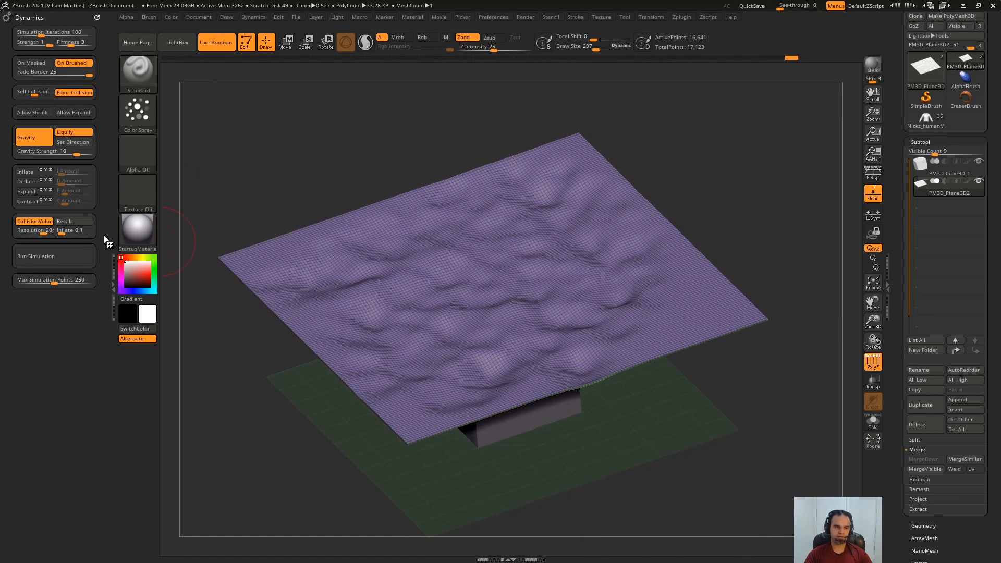
click(70, 261)
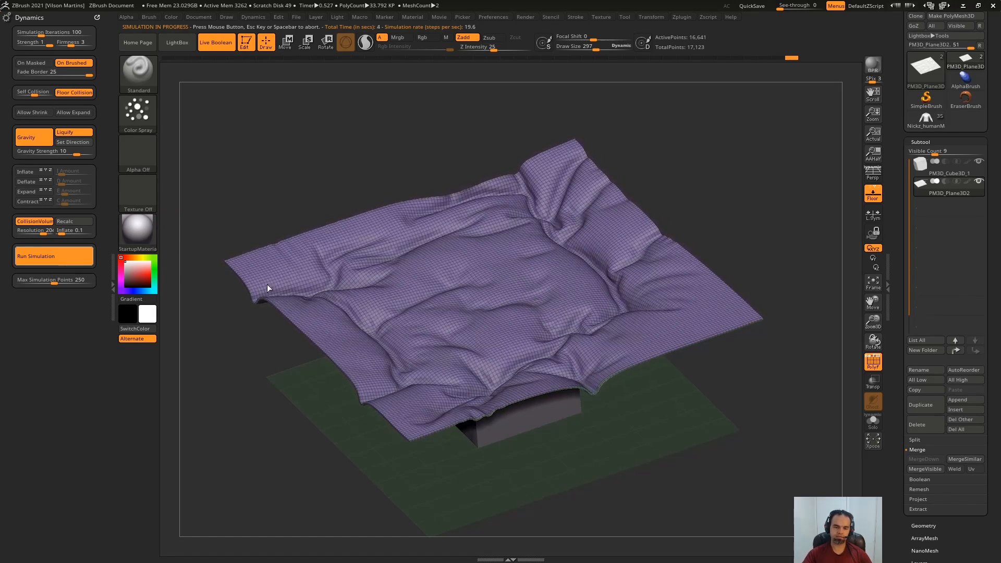
click(82, 134)
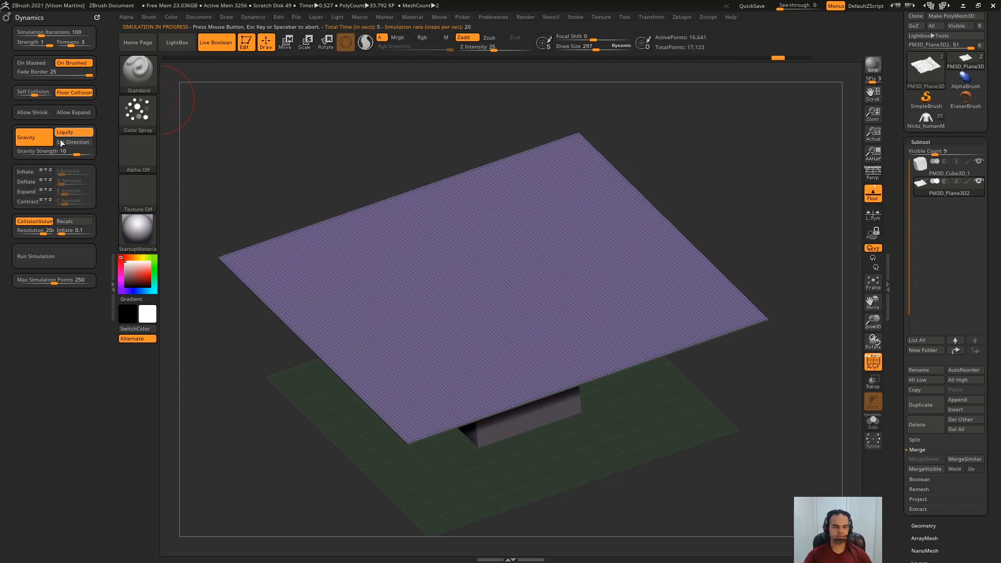
Restore the flat plane and sketch a downward gravity arrow on a screen capture of the side view.
drag(351, 143, 479, 331)
alt+drag(564, 94, 656, 209)
alt+drag(656, 209, 684, 117)
alt+drag(580, 128, 575, 148)
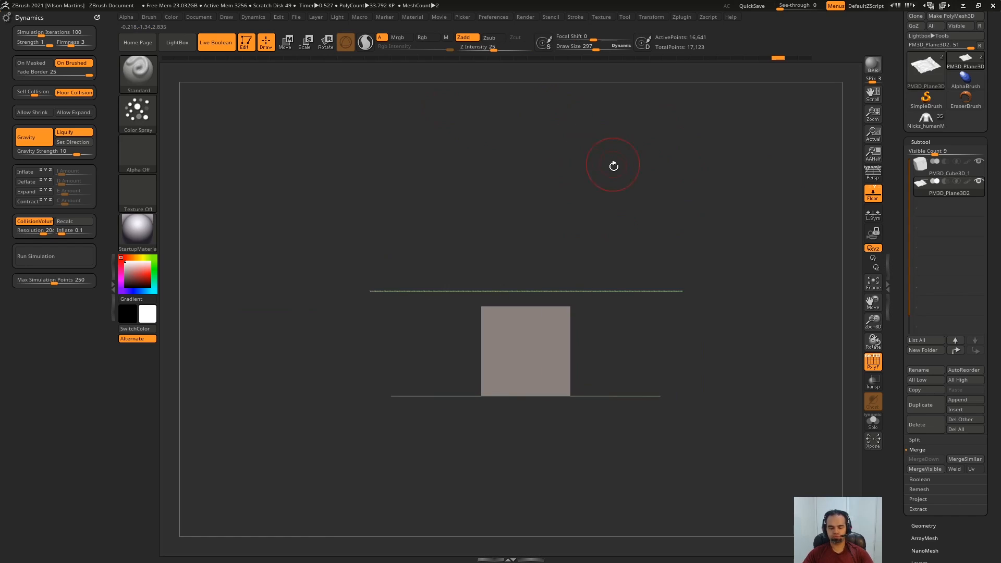
key(Print)
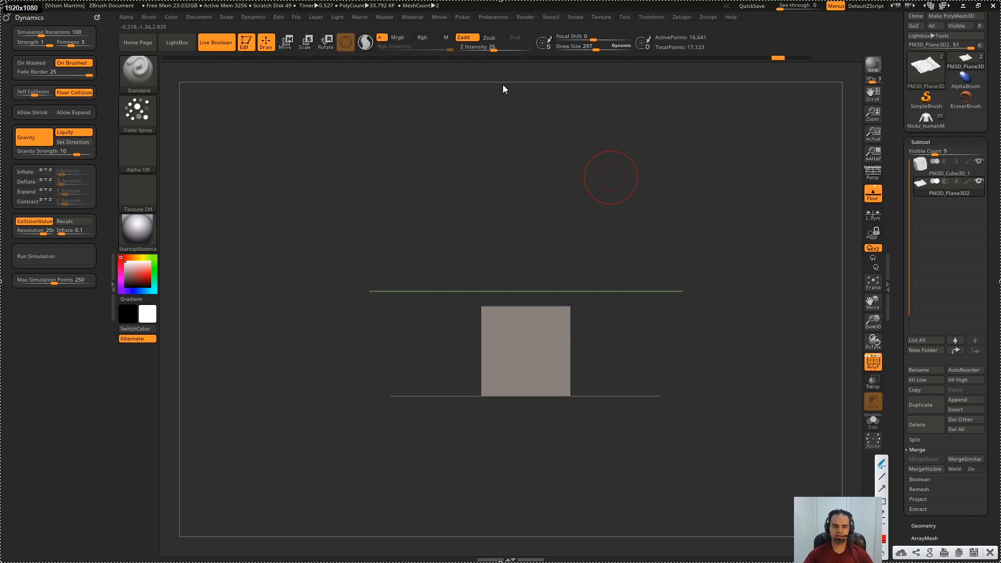
mouse_move(504, 82)
mouse_down()
mouse_move(512, 237)
mouse_move(487, 494)
mouse_move(519, 454)
mouse_up()
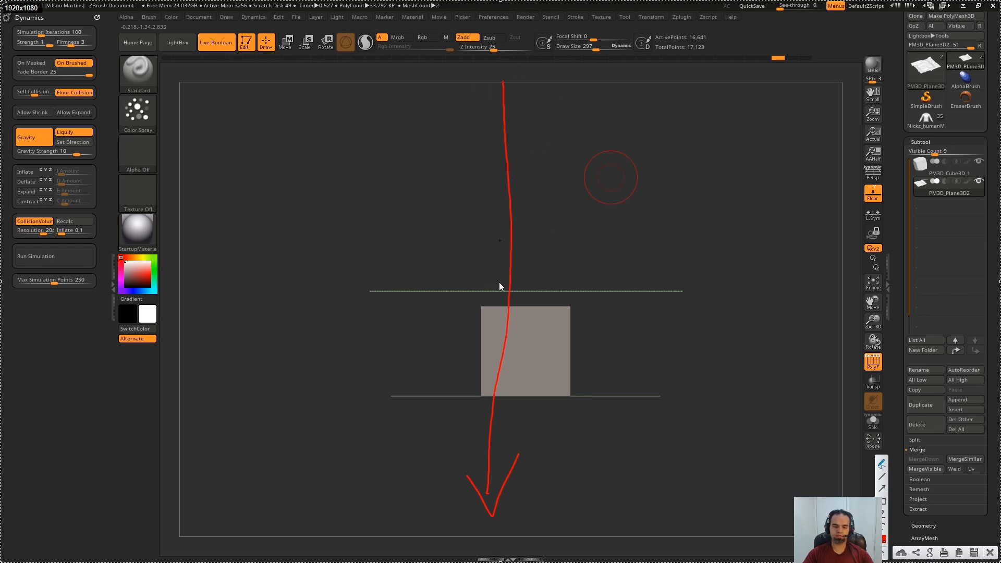
key(Escape)
Duplicate the cube within its subtool and place the tilted copy beside the plane.
drag(562, 216, 527, 254)
shift+drag(530, 312, 623, 295)
key(w)
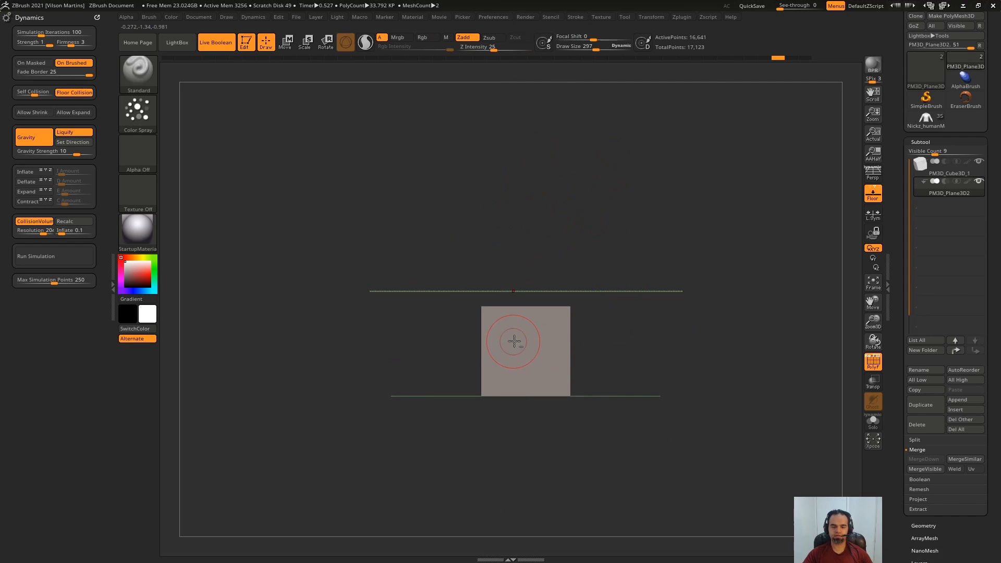
alt+click(516, 341)
mouse_move(525, 351)
mouse_down()
mouse_move(314, 301)
mouse_move(320, 284)
mouse_up()
key(q)
key(w)
mouse_move(360, 246)
mouse_down()
mouse_move(366, 302)
mouse_move(341, 290)
mouse_up()
key(q)
mouse_move(599, 247)
ctrl+mouse_down()
mouse_move(624, 230)
mouse_move(575, 197)
ctrl+mouse_up()
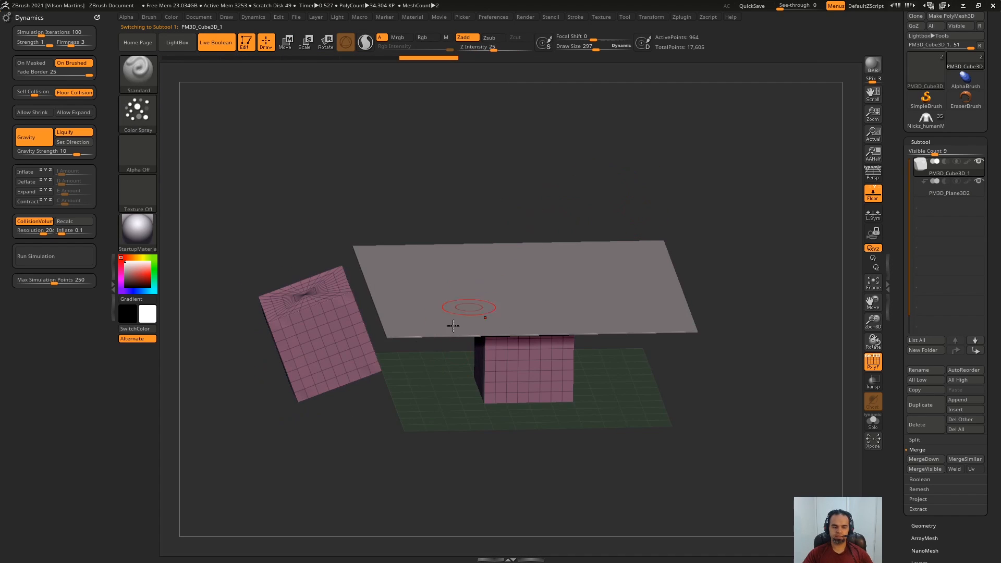
Select the plane, tilt the view diagonally, and sketch a downward gravity arrow on a screen capture.
alt+click(509, 256)
mouse_move(516, 237)
mouse_down()
mouse_move(554, 203)
mouse_move(503, 183)
mouse_move(536, 186)
mouse_move(554, 159)
mouse_move(594, 139)
mouse_move(465, 161)
mouse_move(386, 197)
mouse_move(402, 252)
mouse_move(385, 220)
mouse_move(400, 217)
mouse_up()
key(Print)
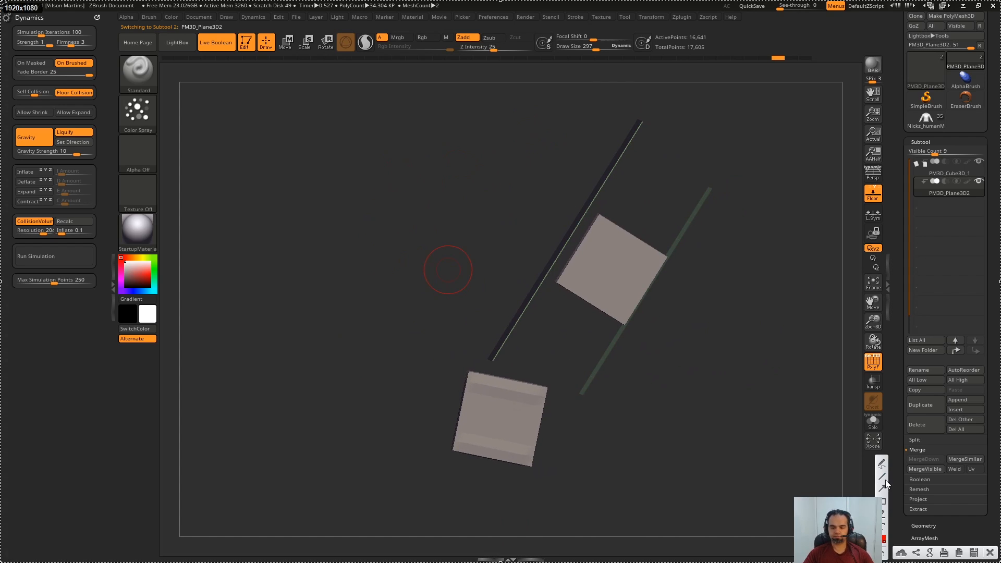
mouse_move(502, 93)
mouse_down()
mouse_move(492, 485)
mouse_move(525, 476)
mouse_up()
drag(485, 488, 504, 516)
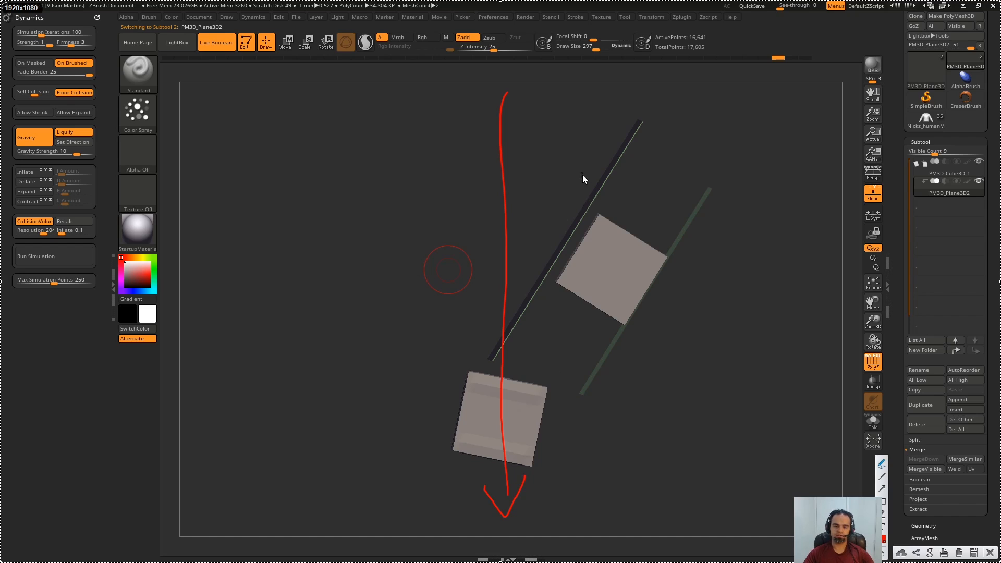
key(Escape)
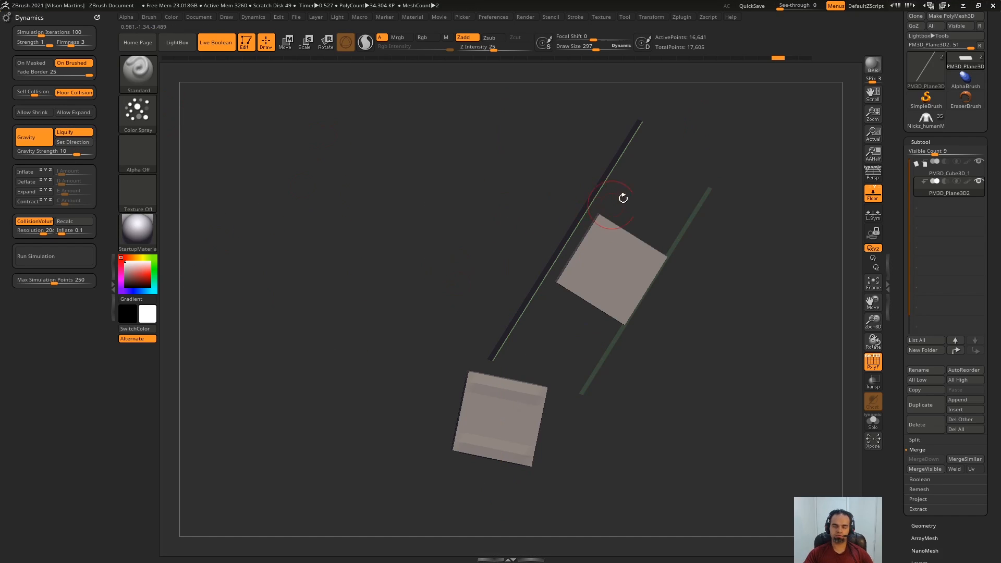
Run the simulation with Liquify on from several view angles, restoring the flat plane between runs.
drag(511, 189, 294, 237)
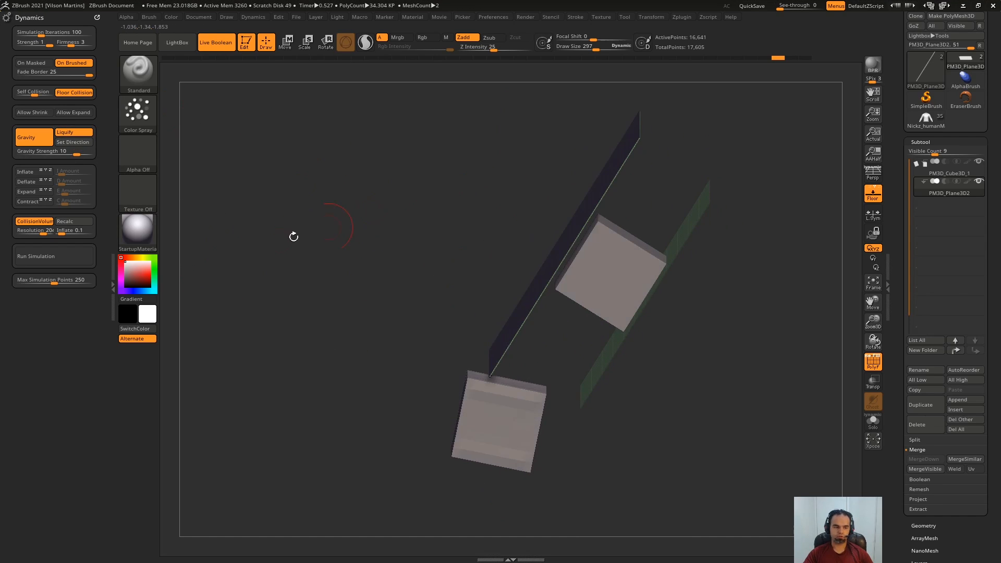
click(44, 256)
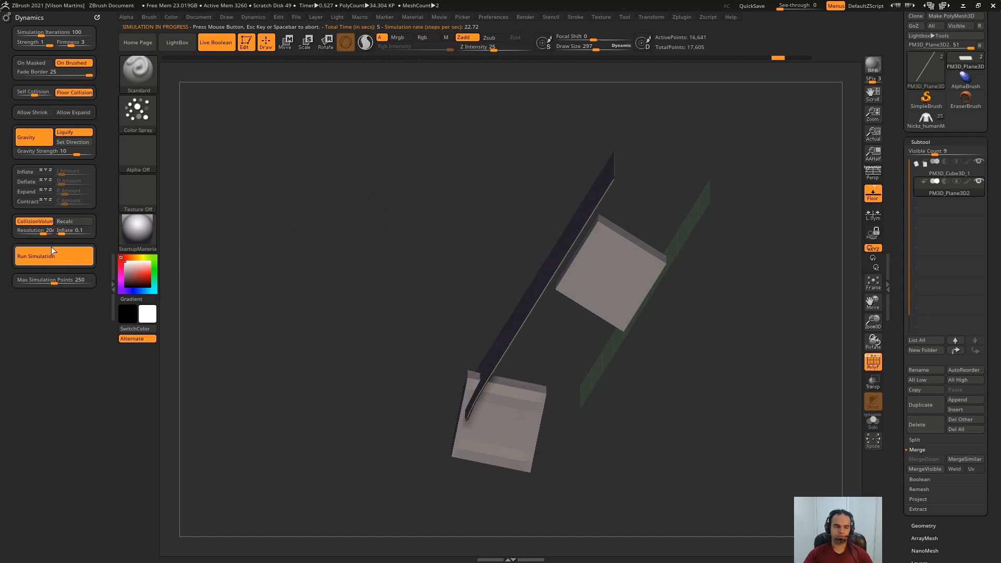
drag(298, 249, 383, 366)
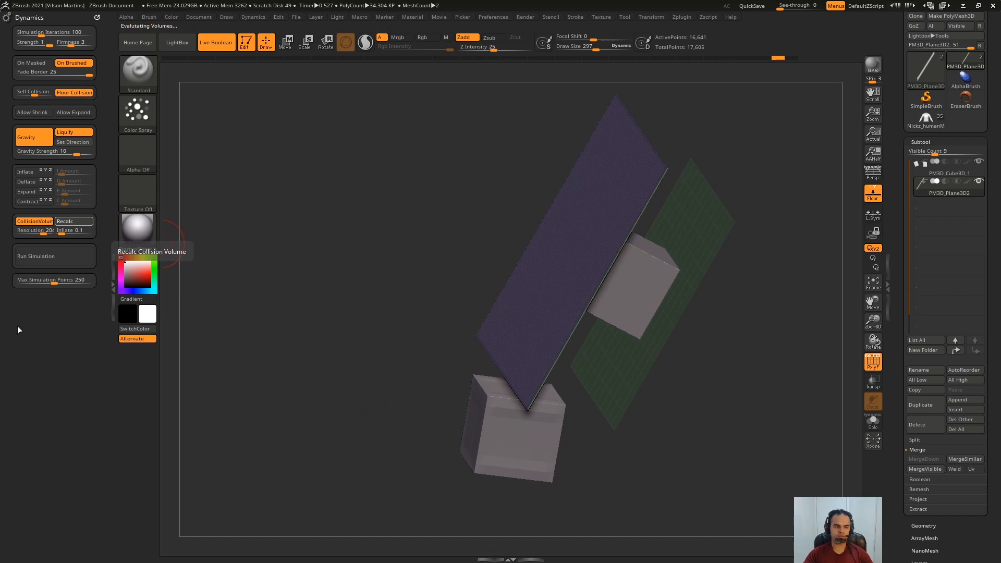
click(67, 256)
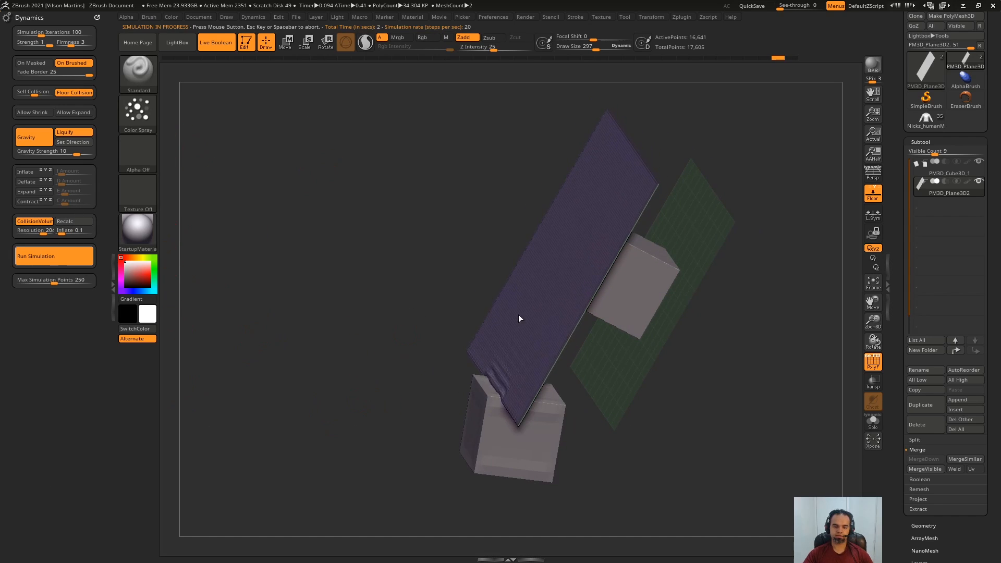
drag(179, 463, 563, 145)
click(35, 256)
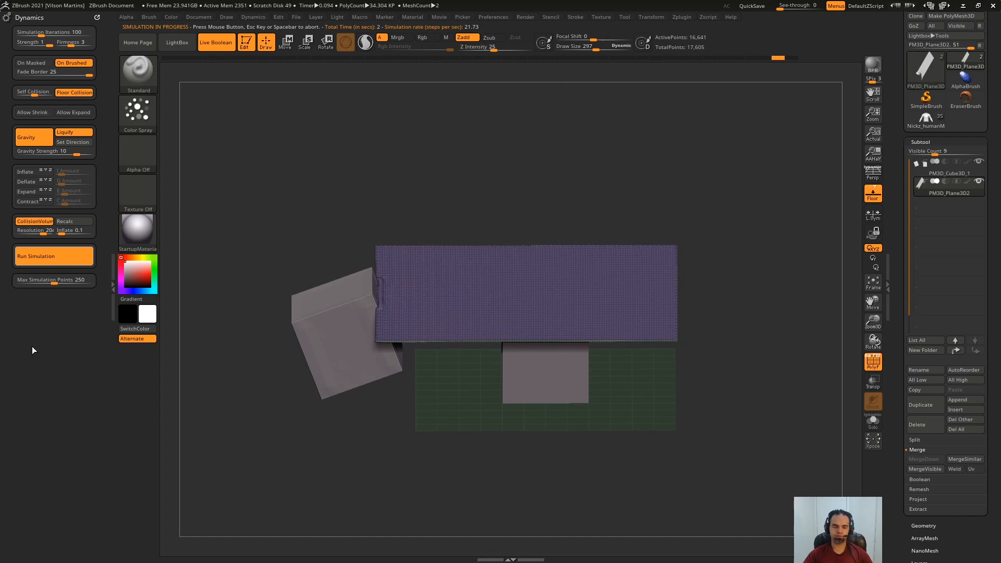
click(593, 180)
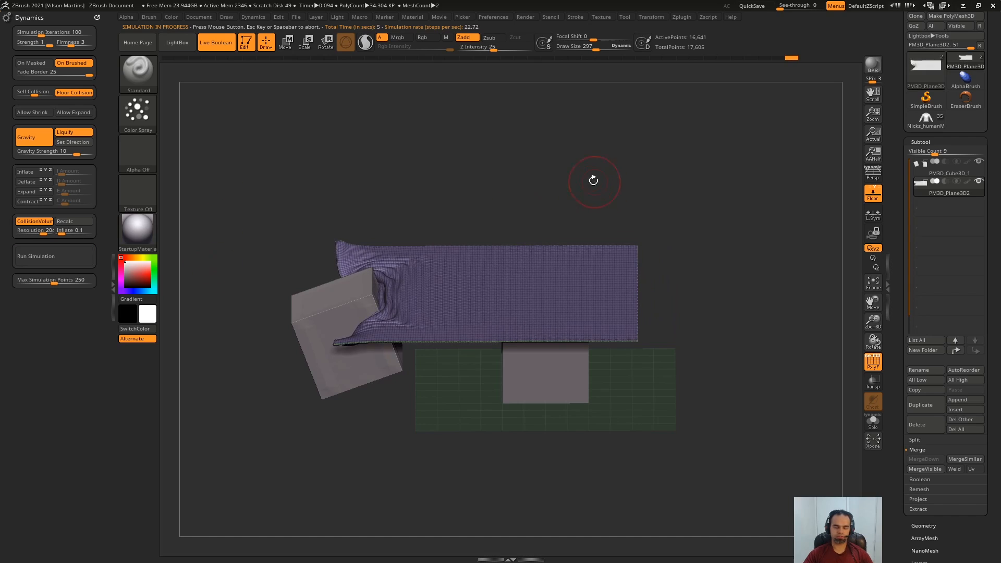
Turn Liquify off, rerun the simulation, and undo back to the flat plane above a single cube.
drag(591, 180, 433, 124)
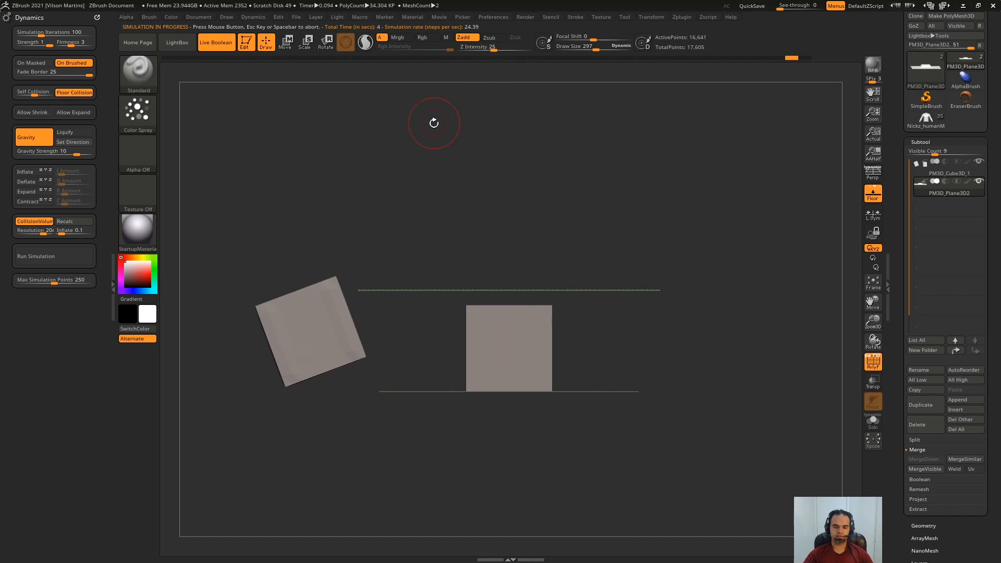
drag(377, 165, 385, 219)
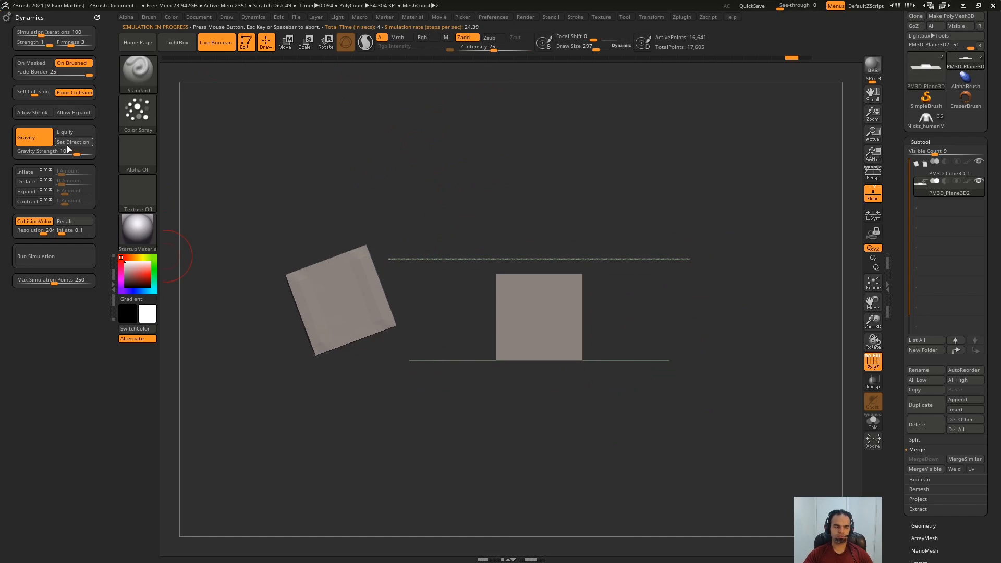
drag(435, 141, 412, 161)
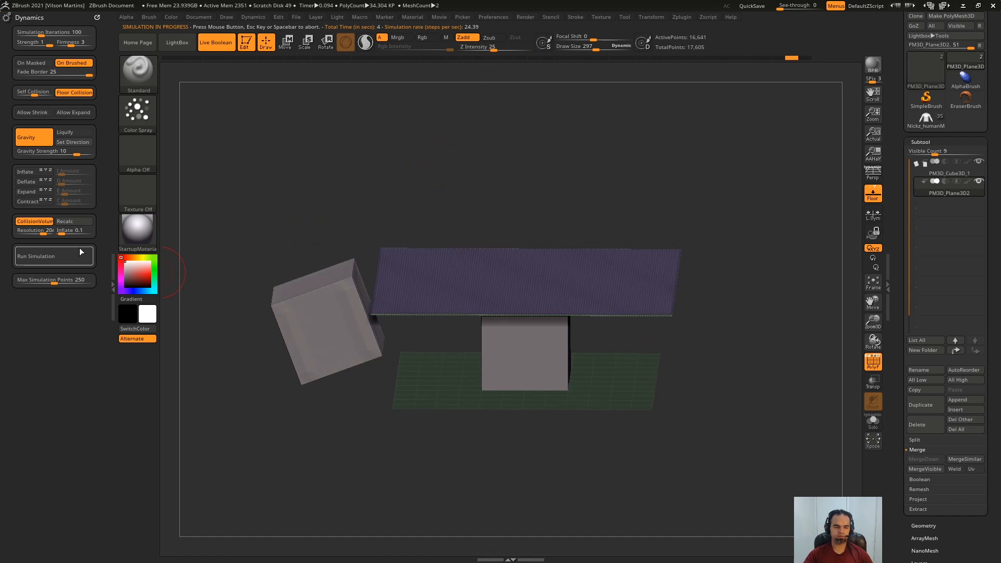
click(54, 256)
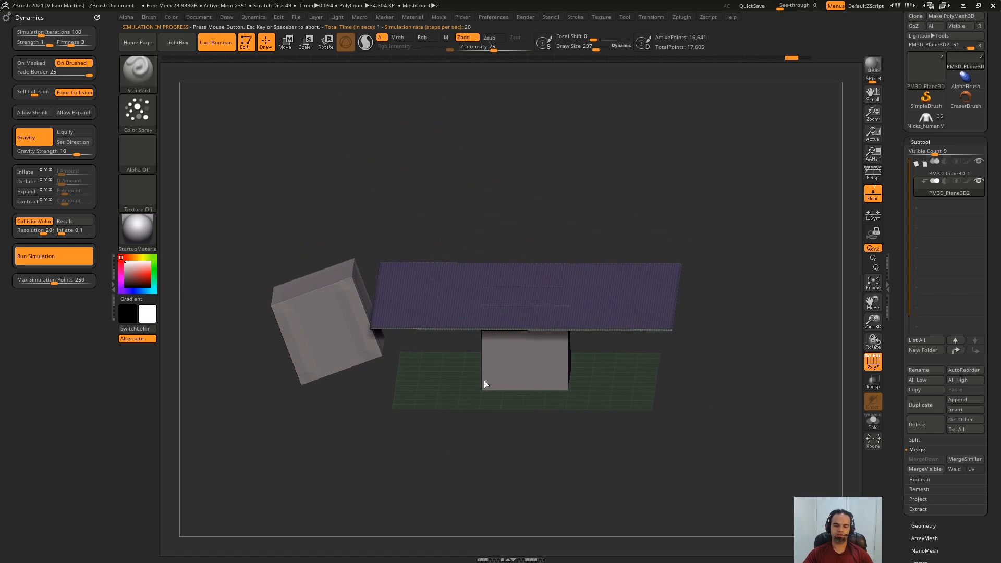
drag(249, 402, 406, 148)
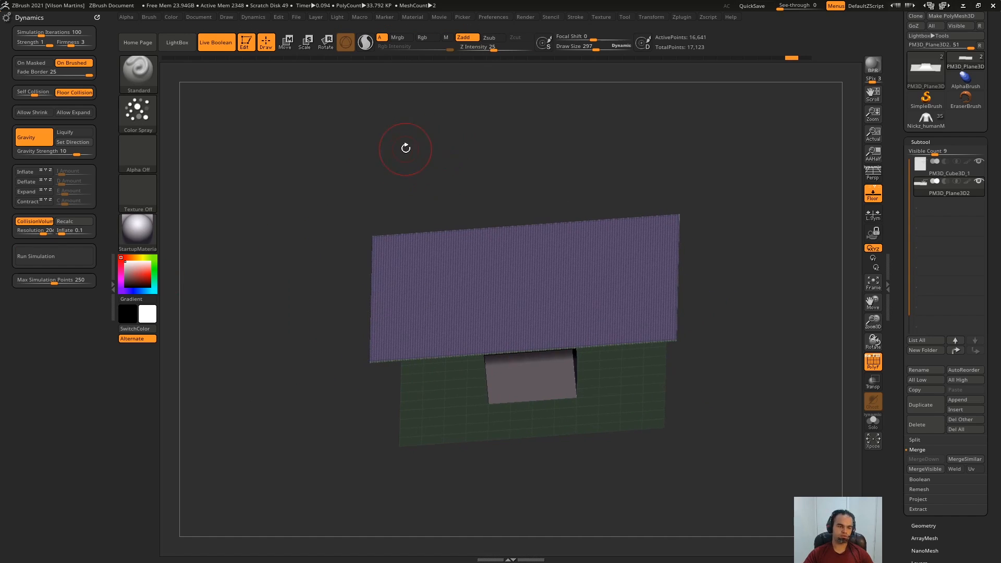
drag(197, 207, 311, 164)
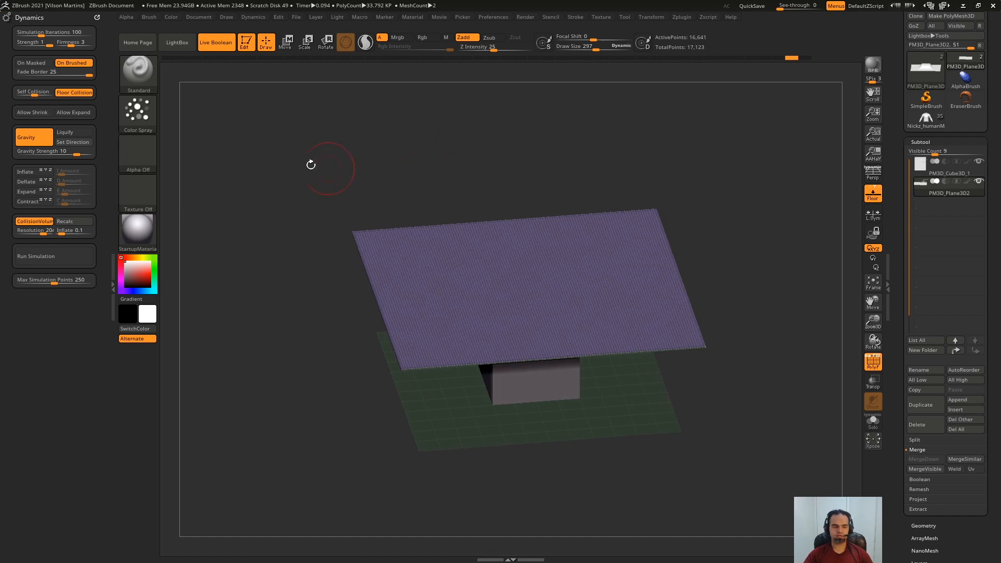
drag(449, 151, 444, 144)
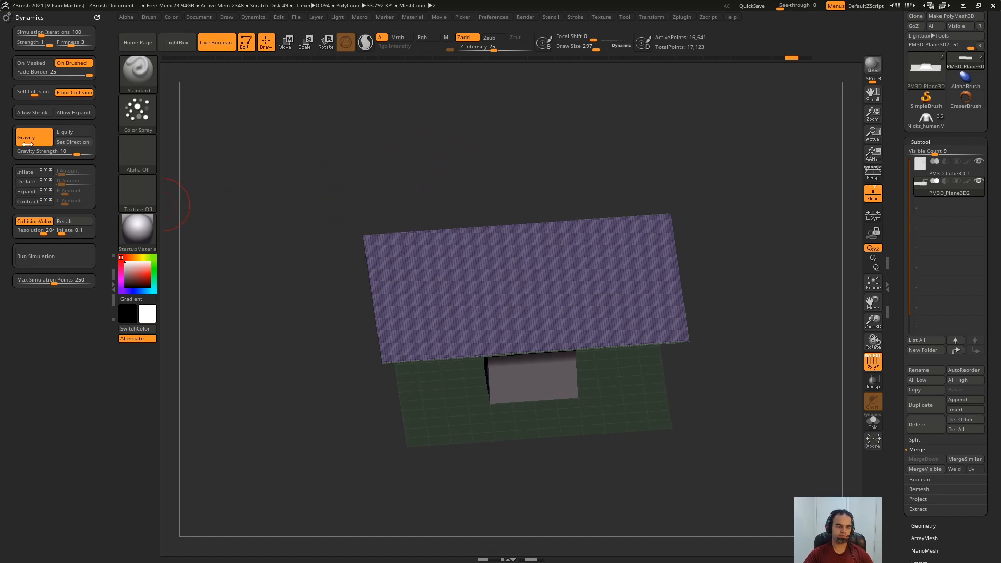
Switch to the clothed male character tool and frame its shirt from the front.
click(926, 121)
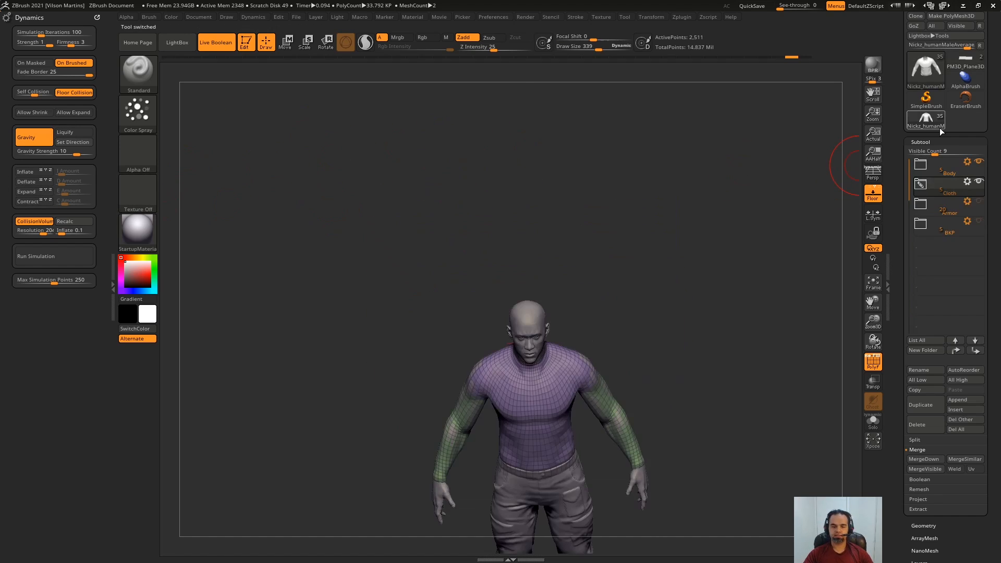
key(f)
drag(751, 123, 537, 209)
alt+right_drag(537, 208, 554, 323)
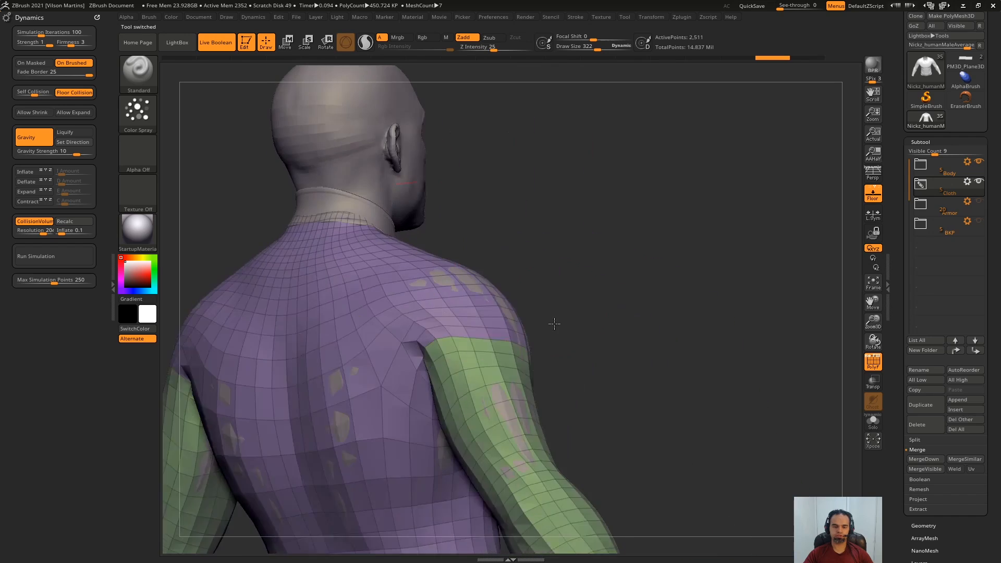
shift+drag(554, 324, 502, 284)
key(shift+f)
key(shift+f)
alt+right_drag(671, 280, 212, 170)
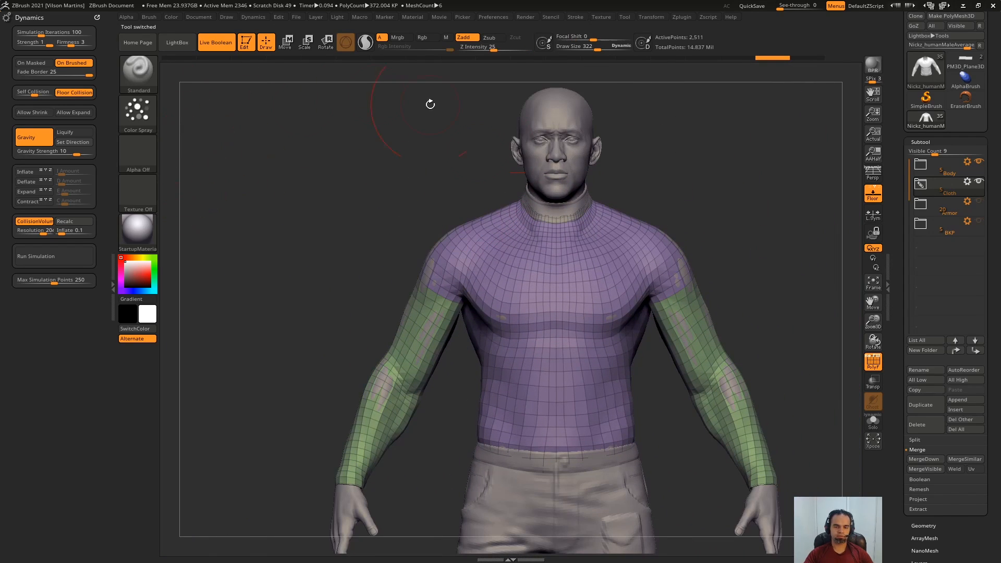
Run the gravity simulation on the character's shirt and undo the result.
click(32, 256)
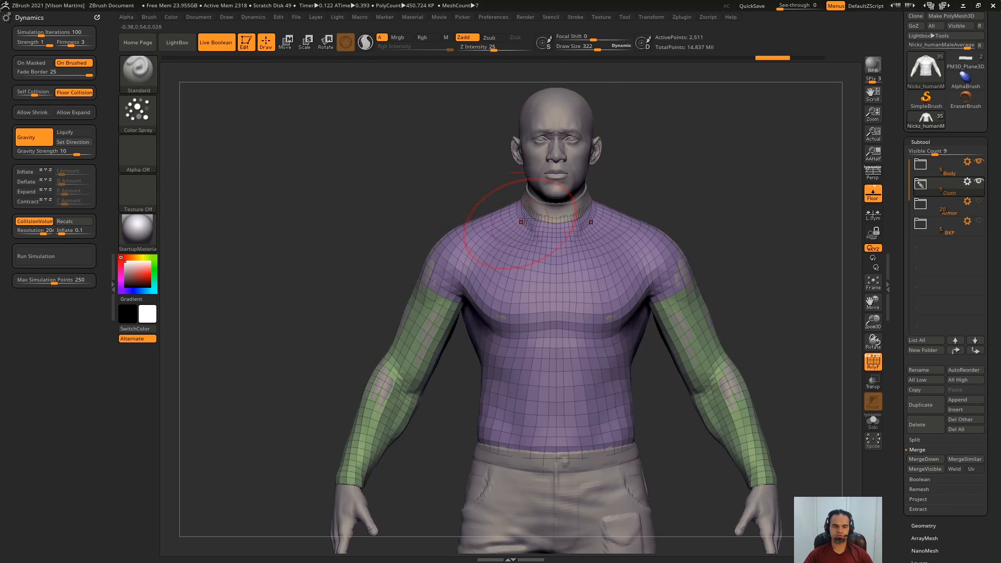
click(72, 261)
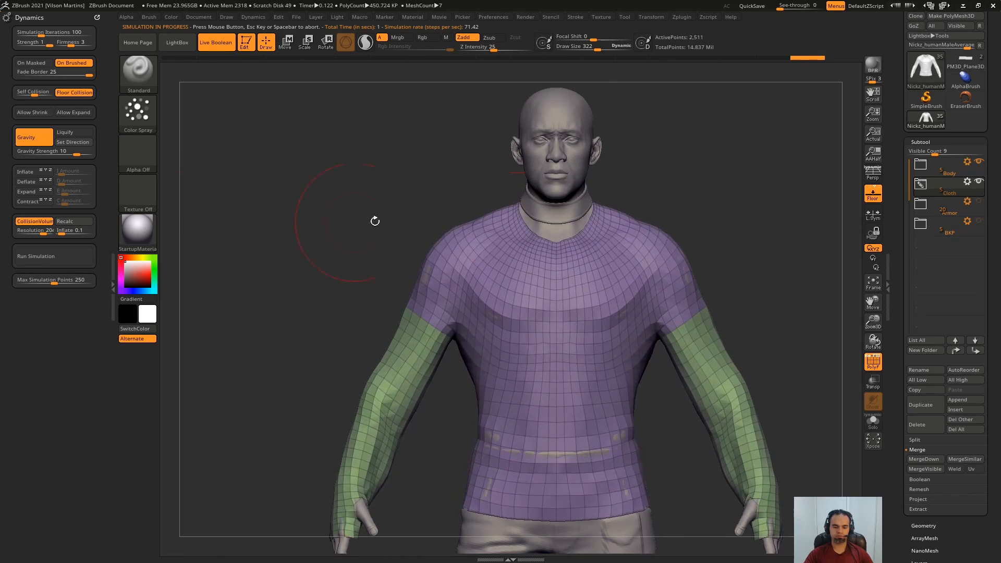
alt+drag(313, 188, 306, 171)
key(s)
click(307, 171)
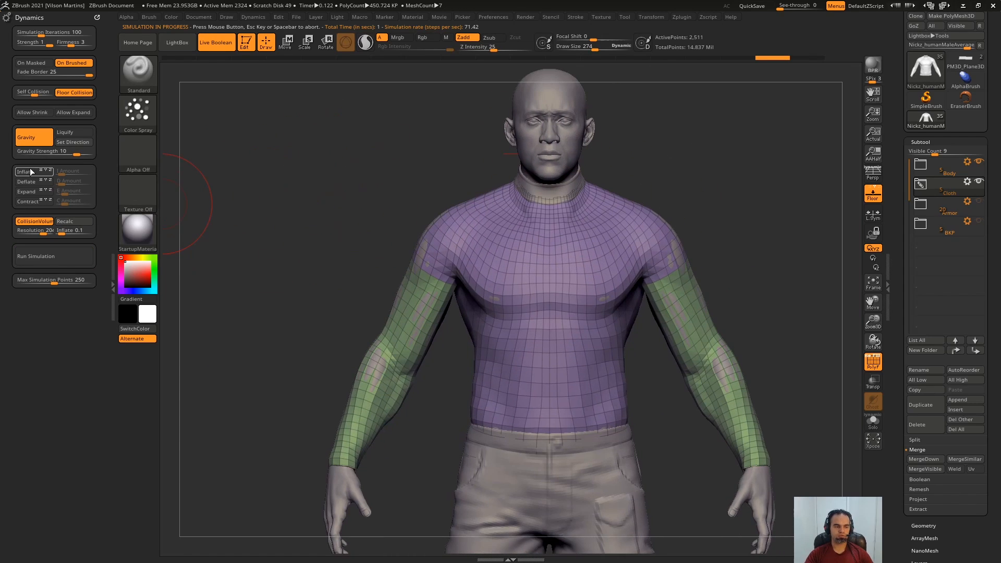
Try the Inflate, Deflate, Expand and Contract toggles, leaving Inflate and Contract on with amounts of 1.
click(27, 198)
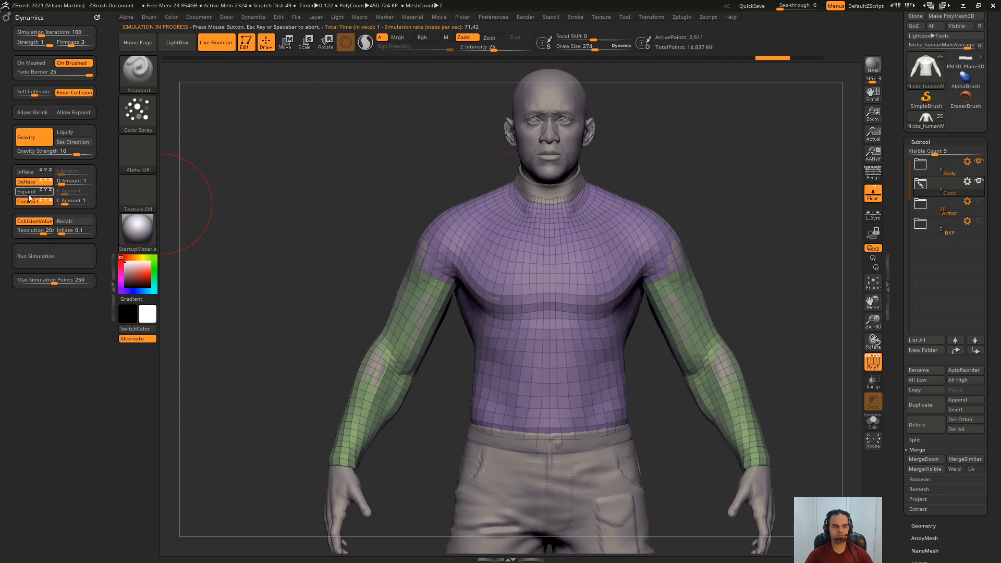
click(32, 182)
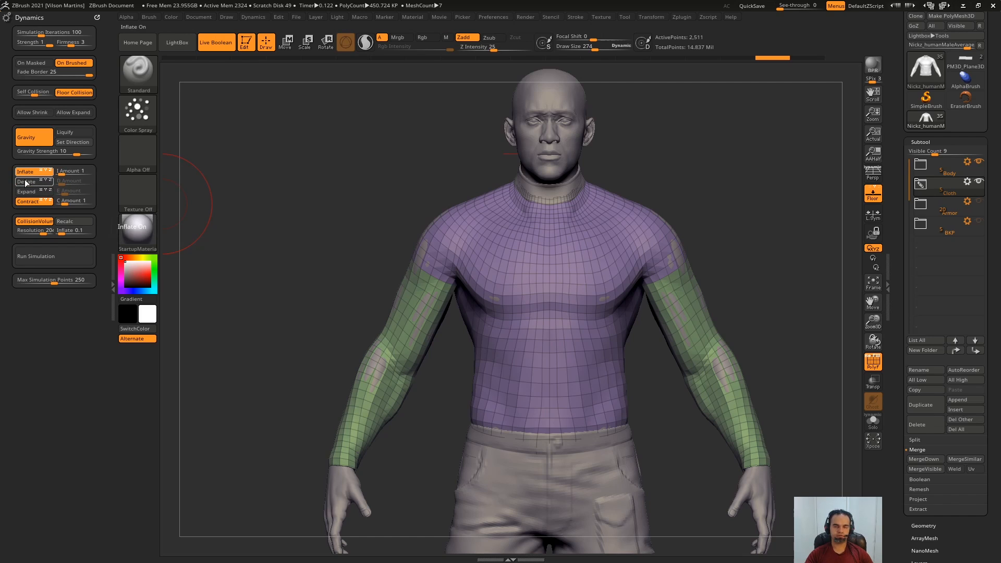
click(26, 172)
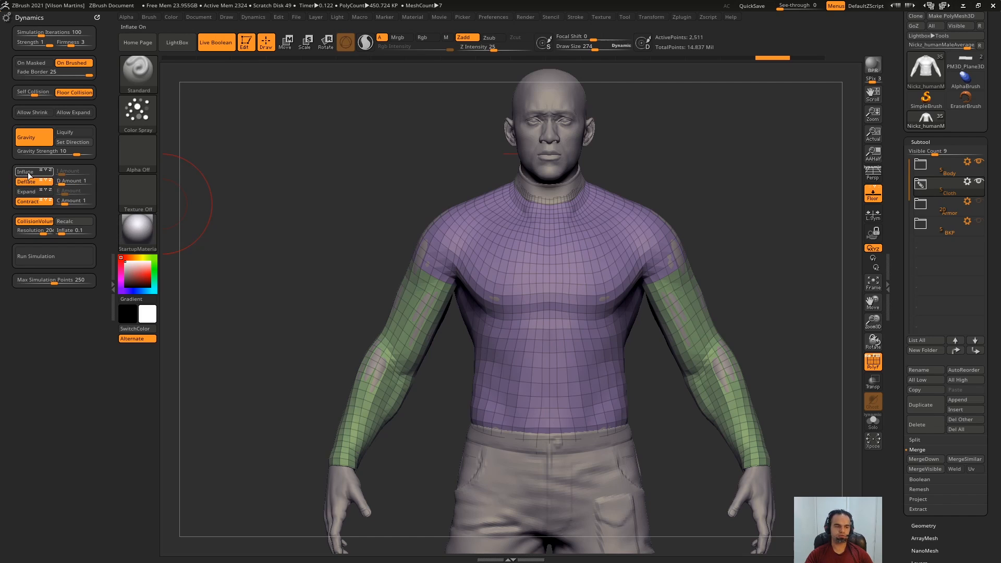
click(26, 191)
click(28, 202)
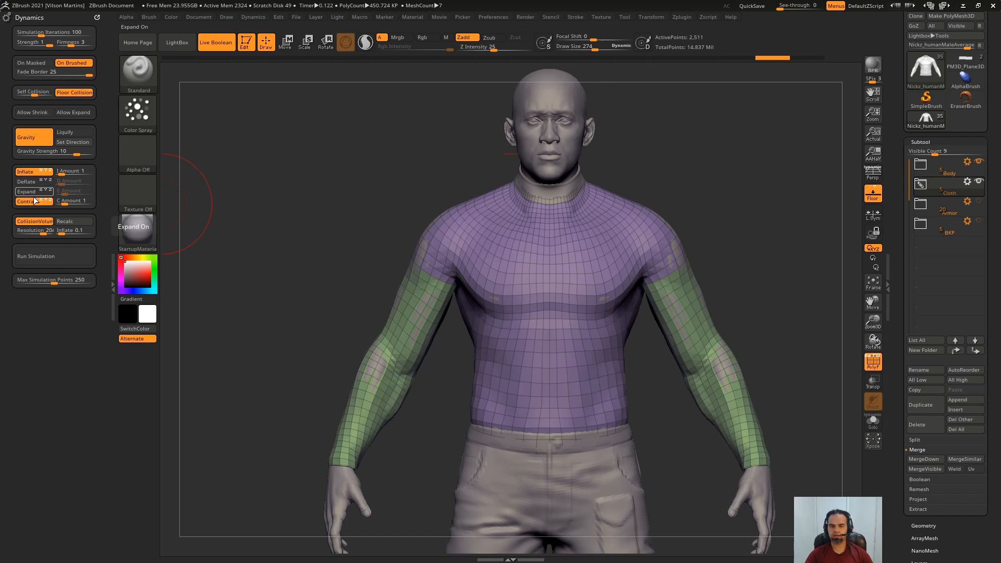
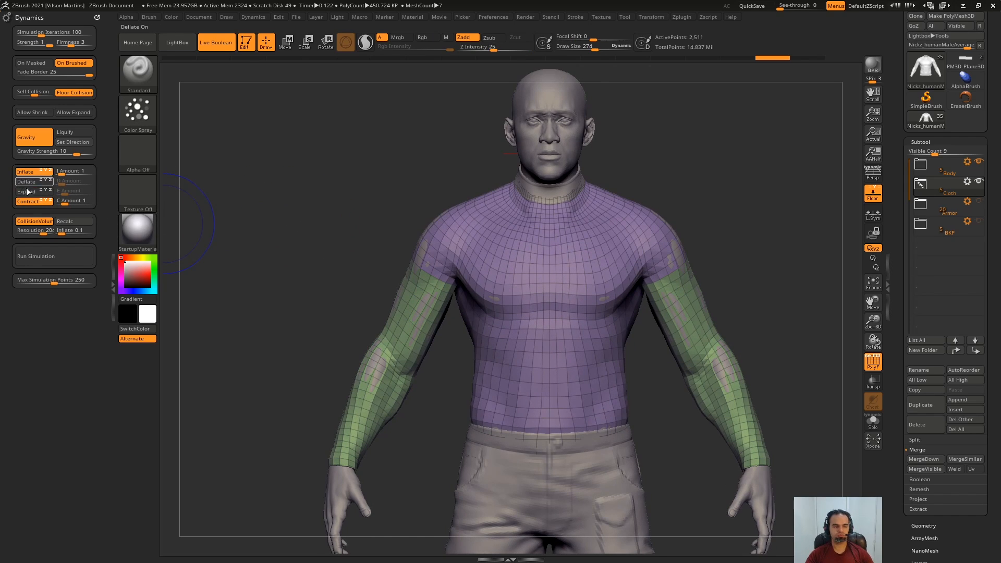
Test the cloth simulation on the shirt with Gravity and only Inflate enabled, and undo the run.
click(26, 182)
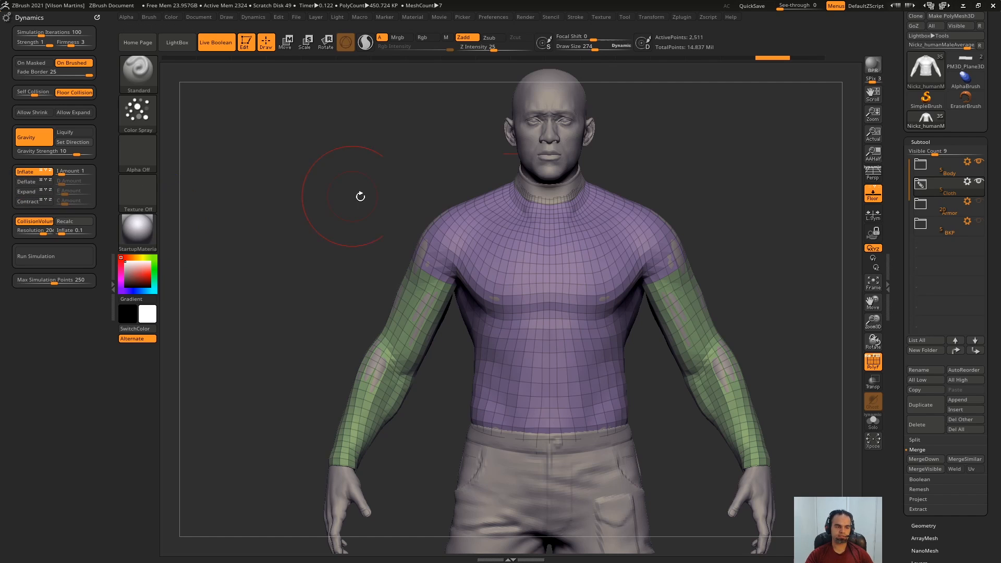
click(25, 201)
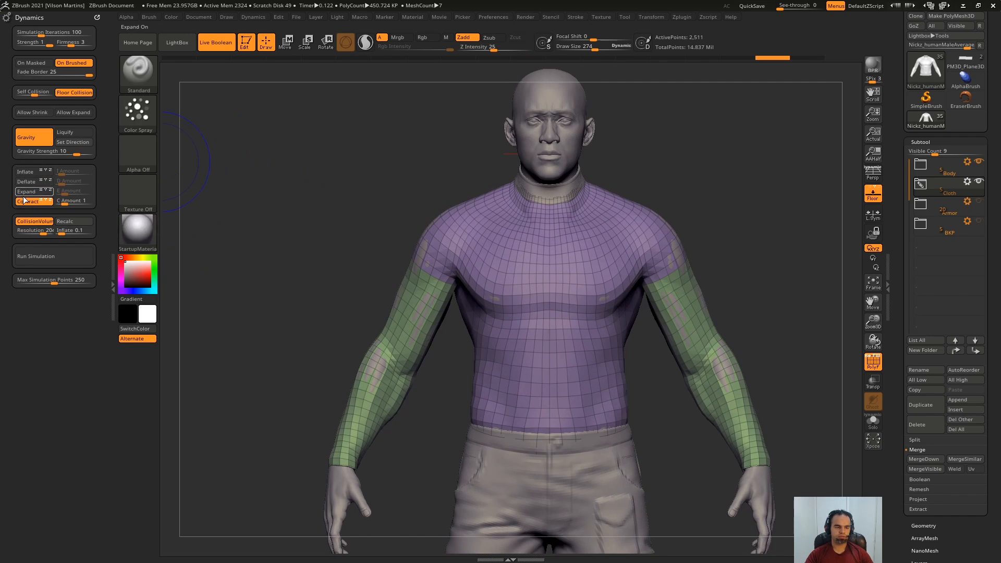
click(73, 256)
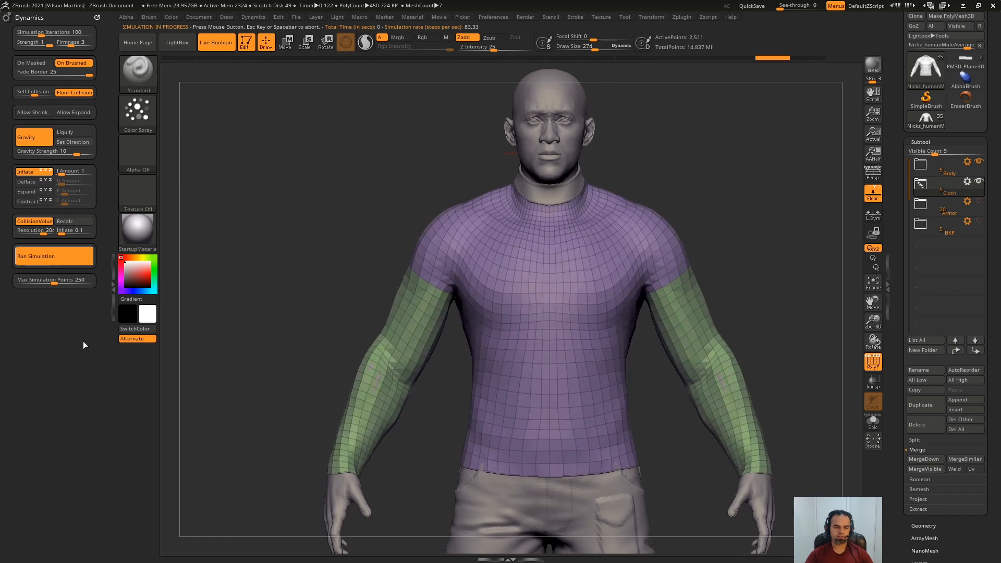
drag(726, 172, 669, 172)
key(ctrl+z)
key(f)
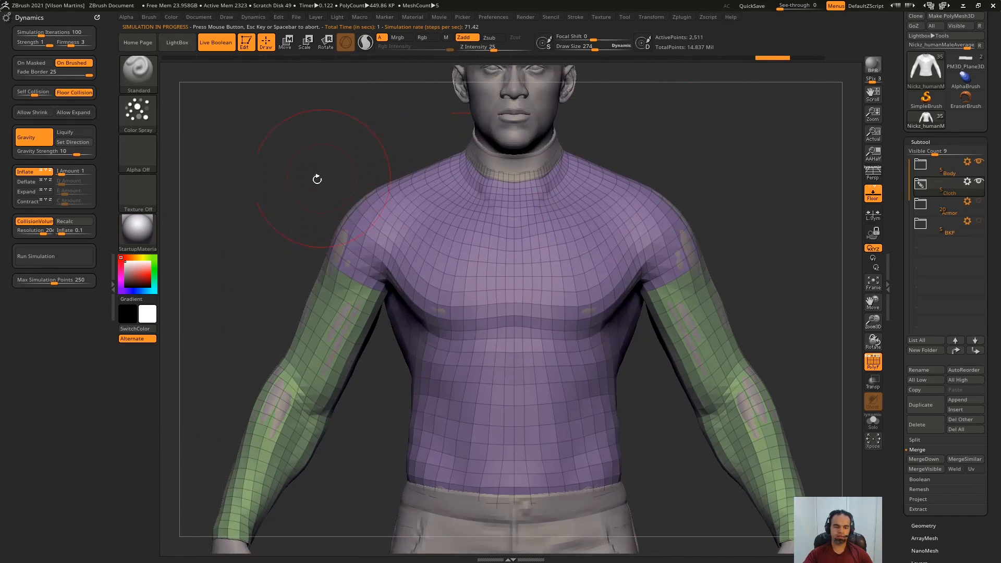
Turn Gravity off, test the shirt's cloth simulation with only Inflate, and undo the run.
alt+drag(317, 179, 276, 271)
click(36, 137)
alt+drag(190, 169, 161, 185)
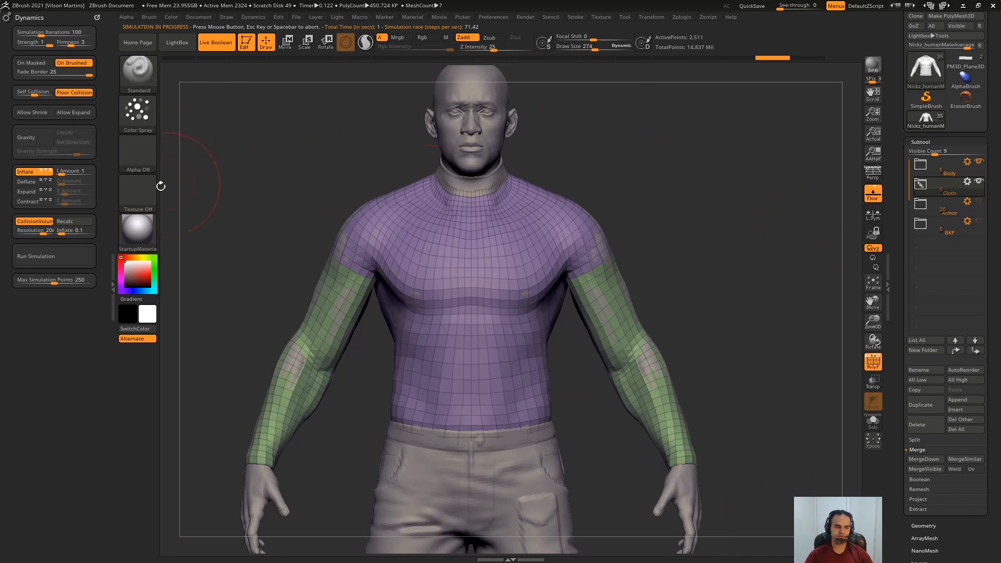
click(45, 259)
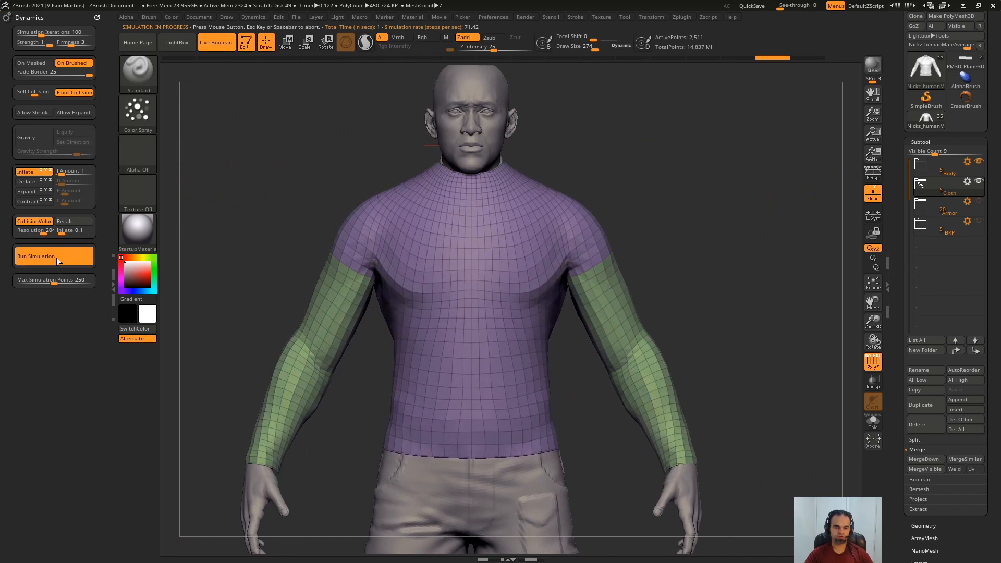
click(57, 257)
drag(219, 208, 438, 191)
drag(590, 193, 375, 194)
key(ctrl+z)
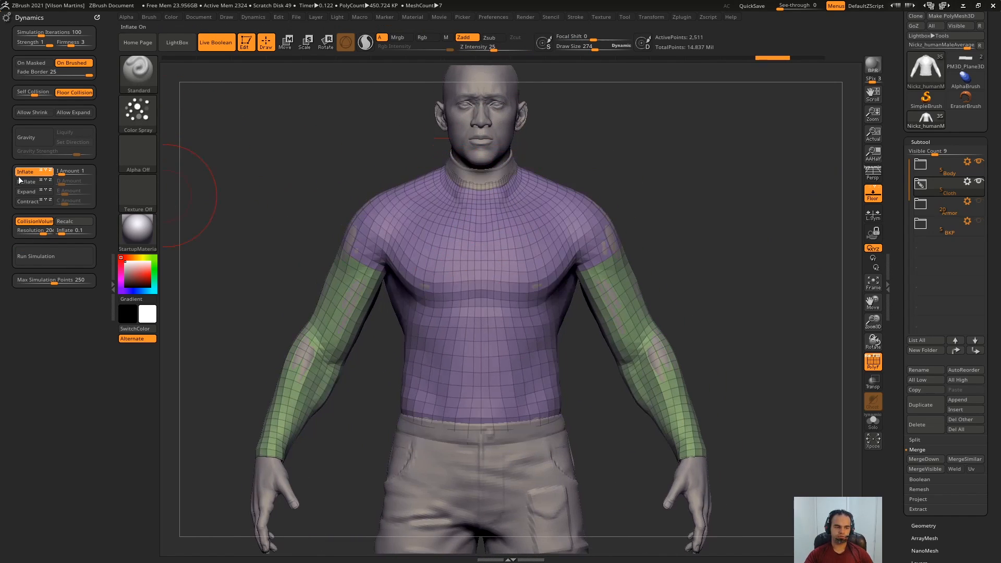
Try the shirt's cloth simulation with only Deflate enabled, including a run on the denser mesh.
click(26, 182)
click(50, 258)
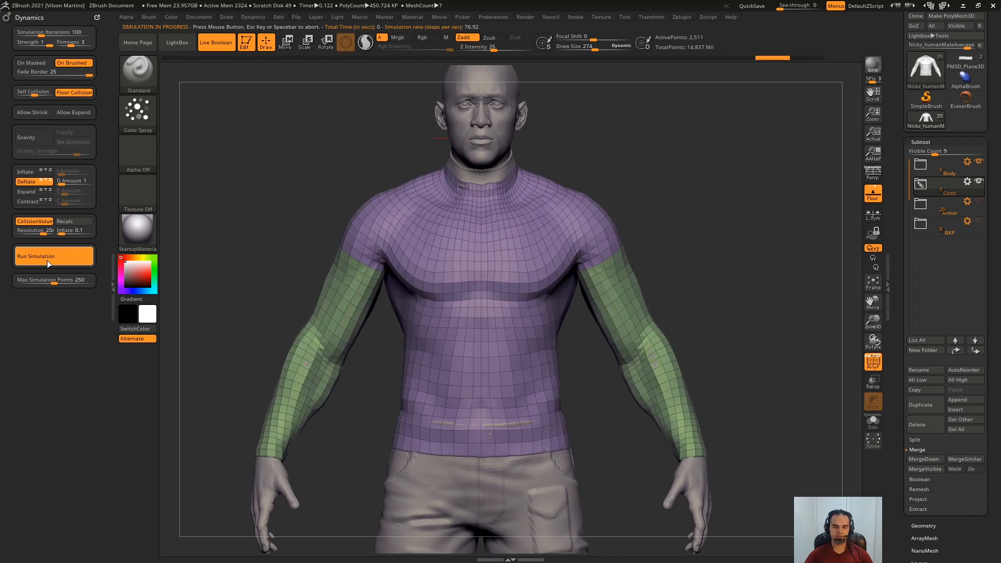
click(49, 263)
right_drag(344, 206, 379, 155)
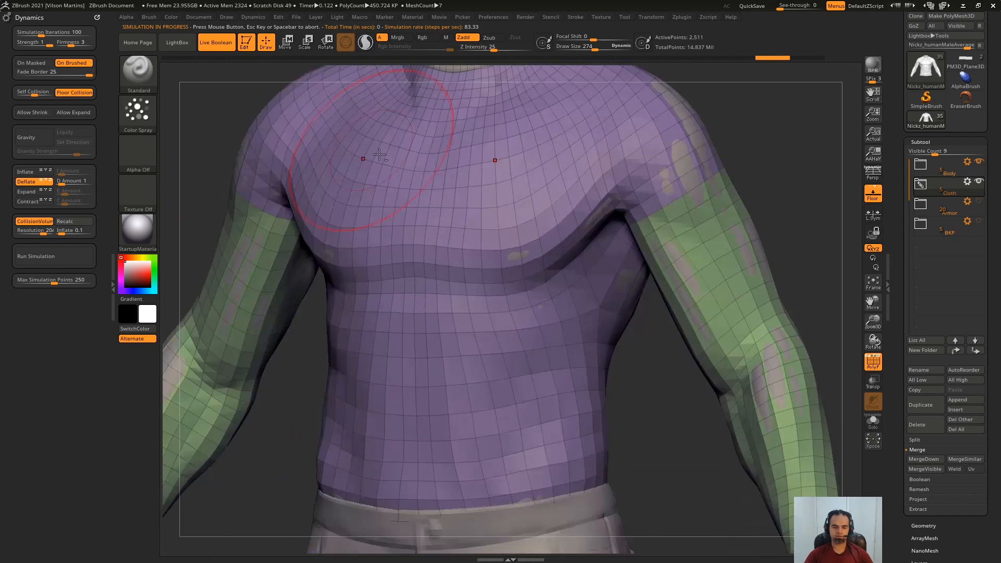
click(42, 255)
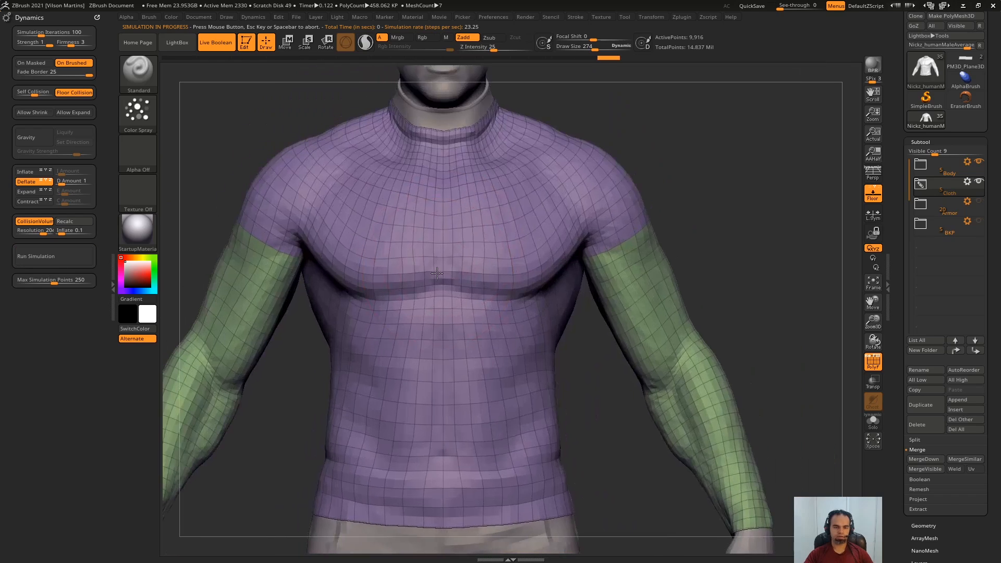
Replace Deflate with Expand, test the cloth simulation on the shirt, and undo the run.
click(29, 192)
click(29, 182)
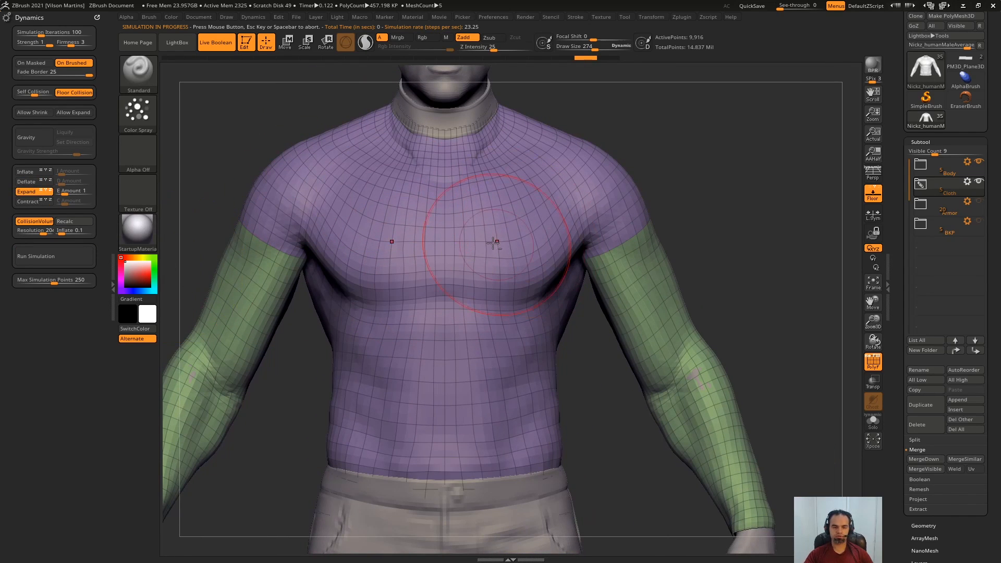
ctrl+right_drag(493, 242, 391, 247)
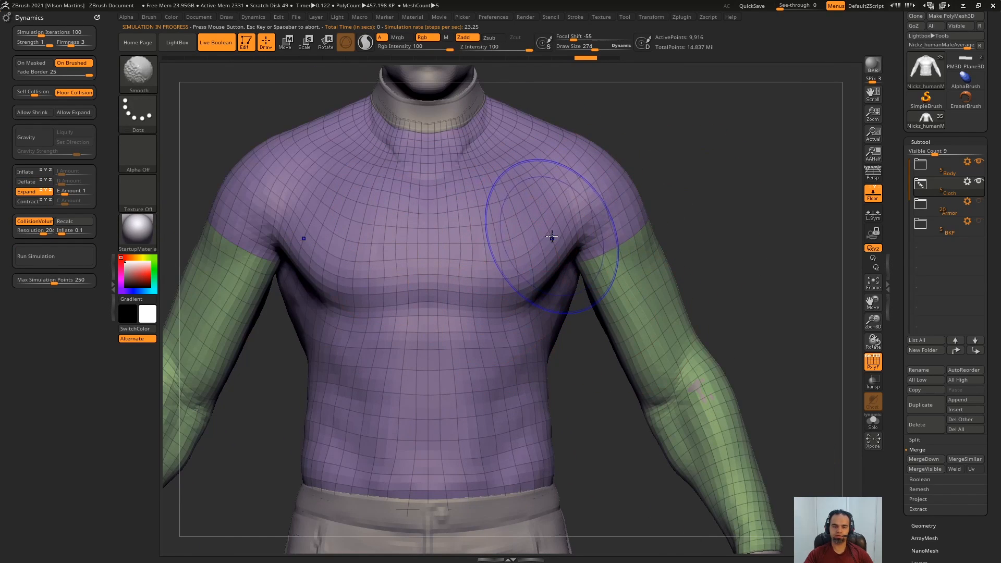
alt+right_drag(248, 227, 357, 207)
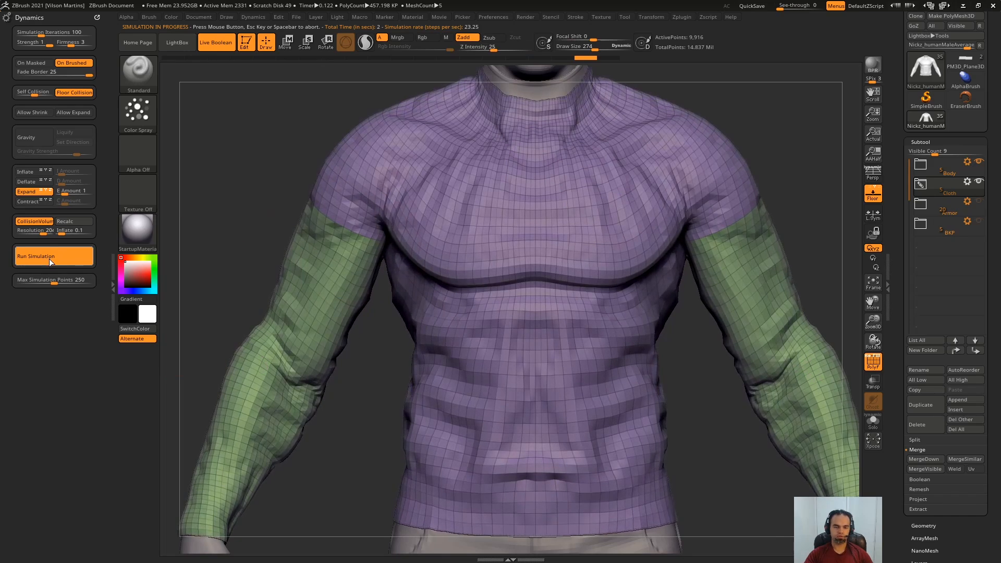
right_drag(250, 219, 198, 258)
key(ctrl+z)
Try the shirt's cloth simulation with only Contract enabled.
click(27, 201)
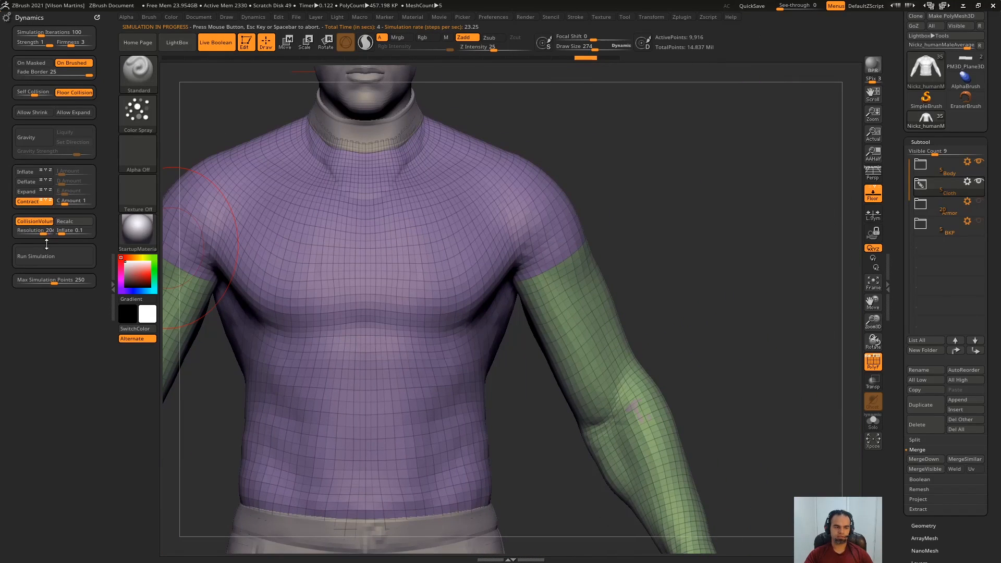
click(48, 254)
alt+right_drag(393, 333, 451, 228)
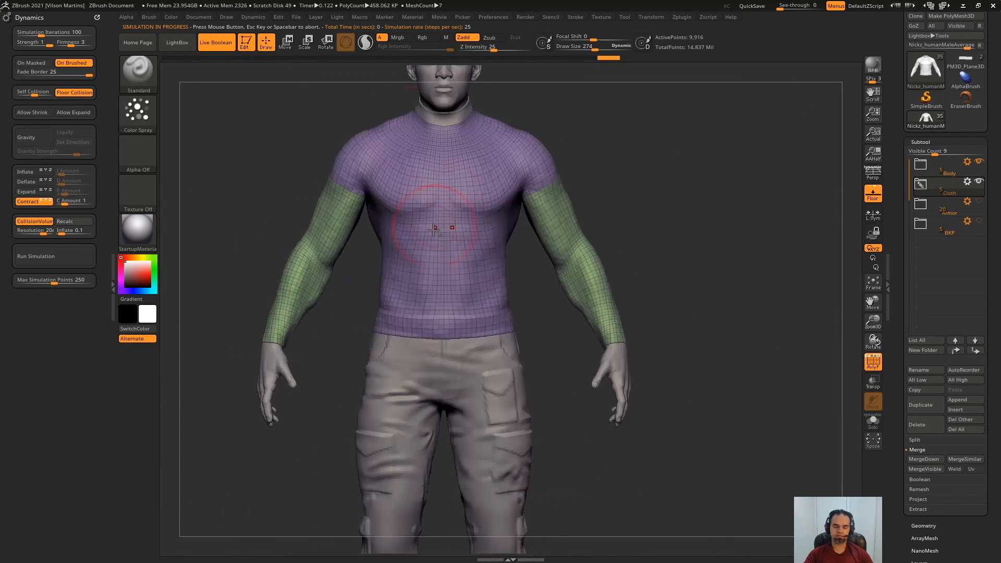
mouse_move(427, 264)
ctrl+right_down()
mouse_move(460, 170)
mouse_move(604, 208)
mouse_move(553, 187)
mouse_move(539, 226)
mouse_move(431, 257)
ctrl+right_up()
click(45, 257)
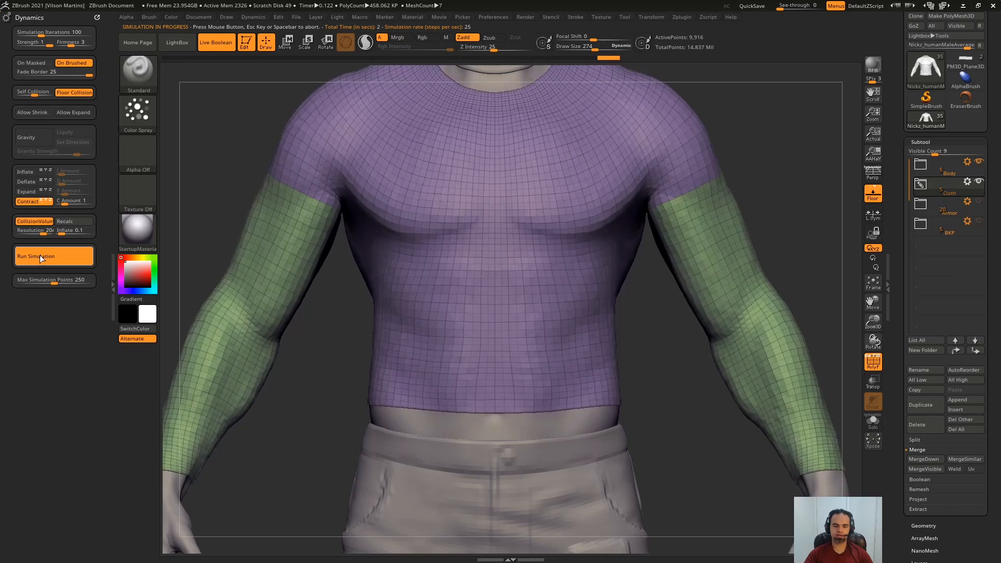
mouse_move(240, 190)
ctrl+right_down()
mouse_move(606, 214)
mouse_move(351, 152)
ctrl+right_up()
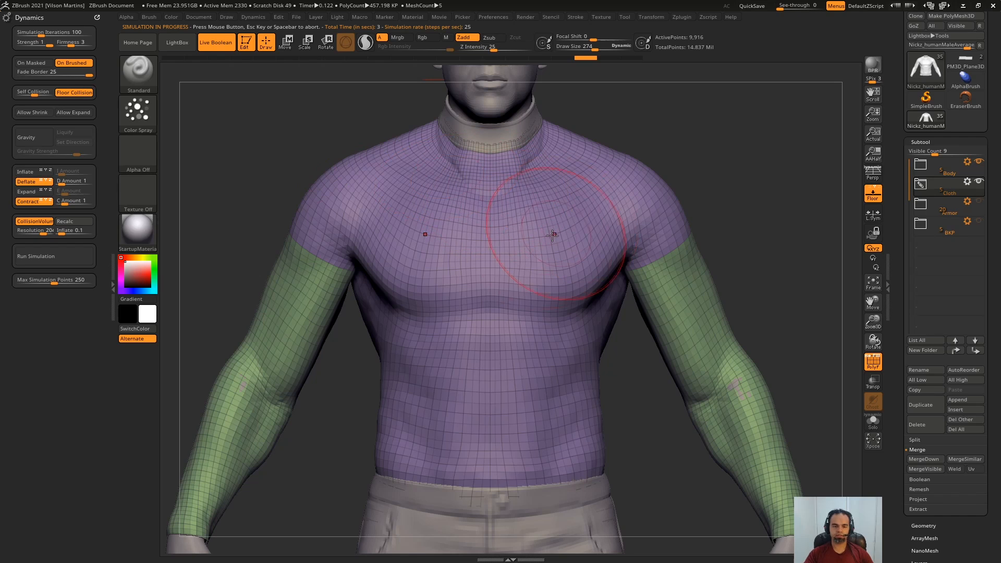
Try the shirt's cloth simulation with Deflate and Expand combined.
right_drag(552, 236, 98, 169)
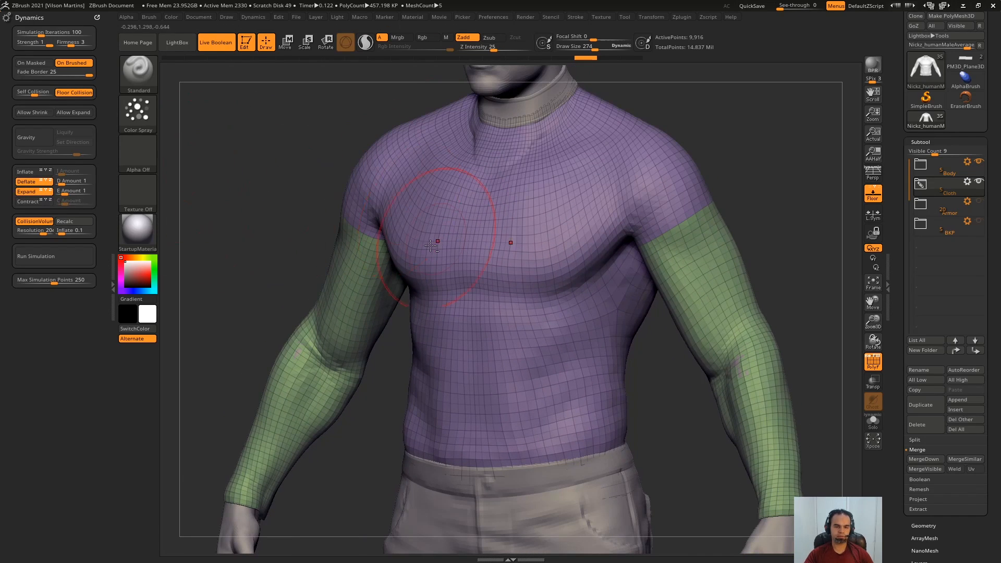
right_drag(430, 245, 193, 140)
click(69, 256)
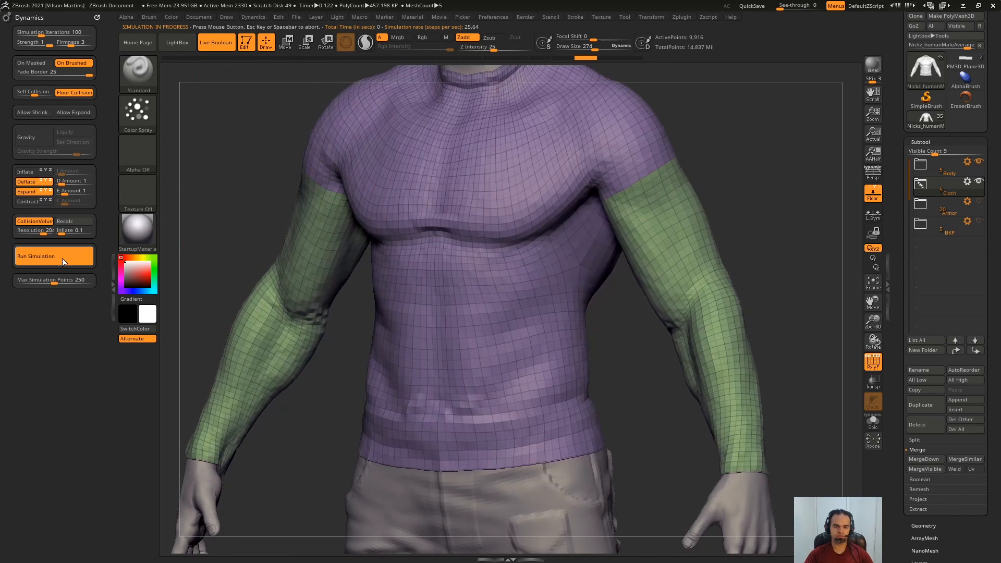
right_drag(219, 172, 172, 267)
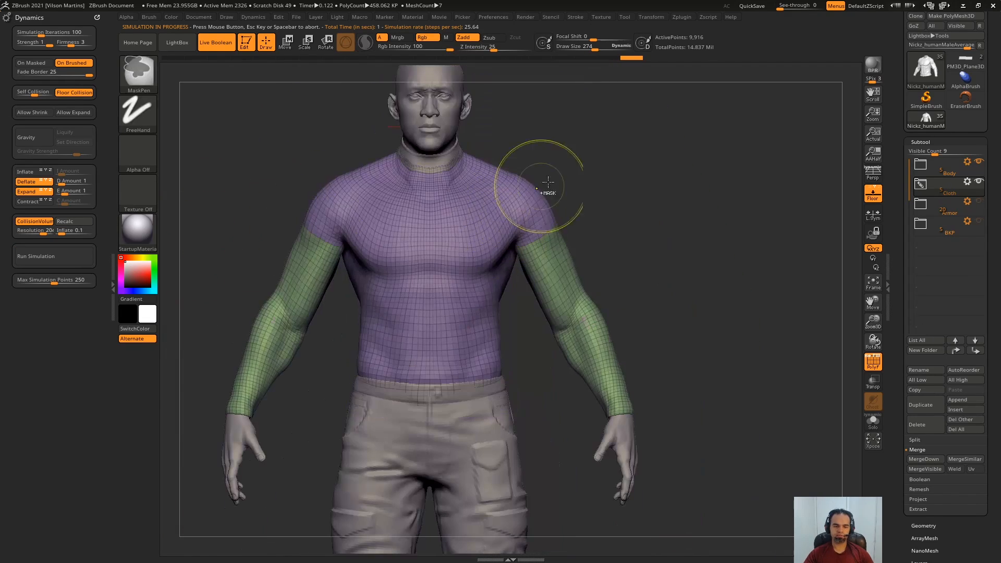
Mask the shirt except its lower torso with draw size 394 and run the simulation with only Expand enabled.
key(s)
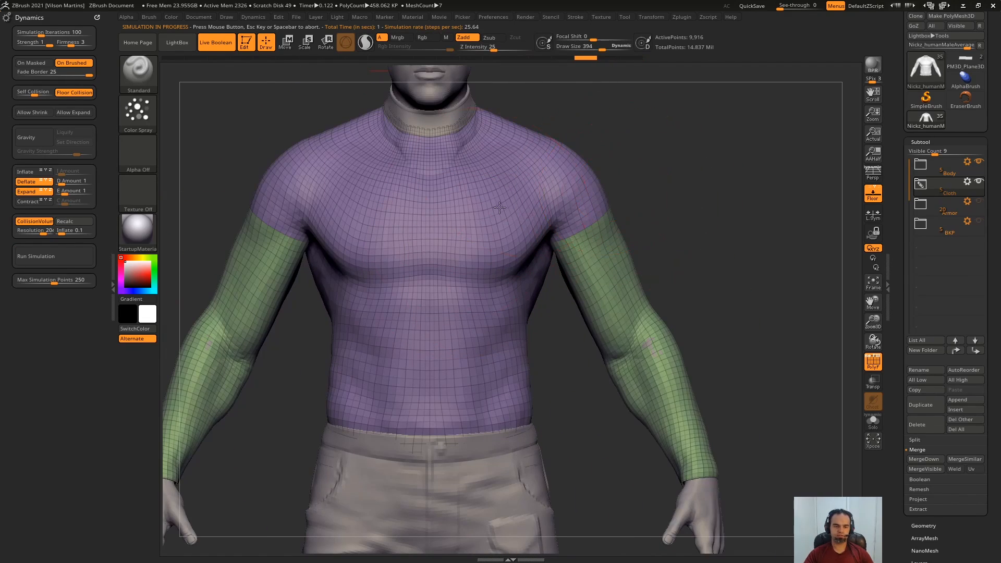
mouse_move(500, 208)
alt+right_down()
mouse_move(540, 232)
mouse_move(493, 292)
mouse_move(527, 280)
mouse_move(487, 294)
alt+right_up()
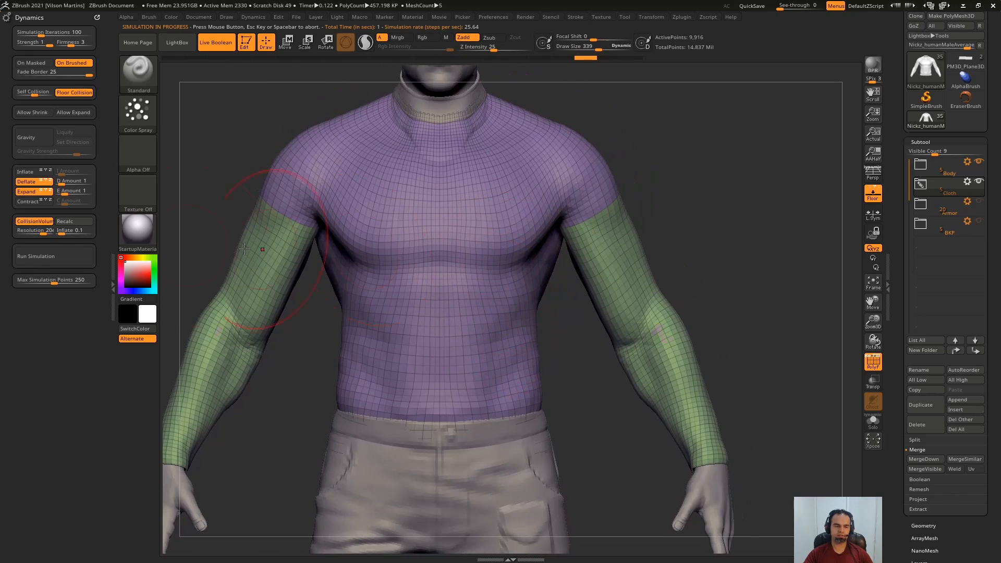
click(27, 192)
alt+right_drag(371, 390, 381, 334)
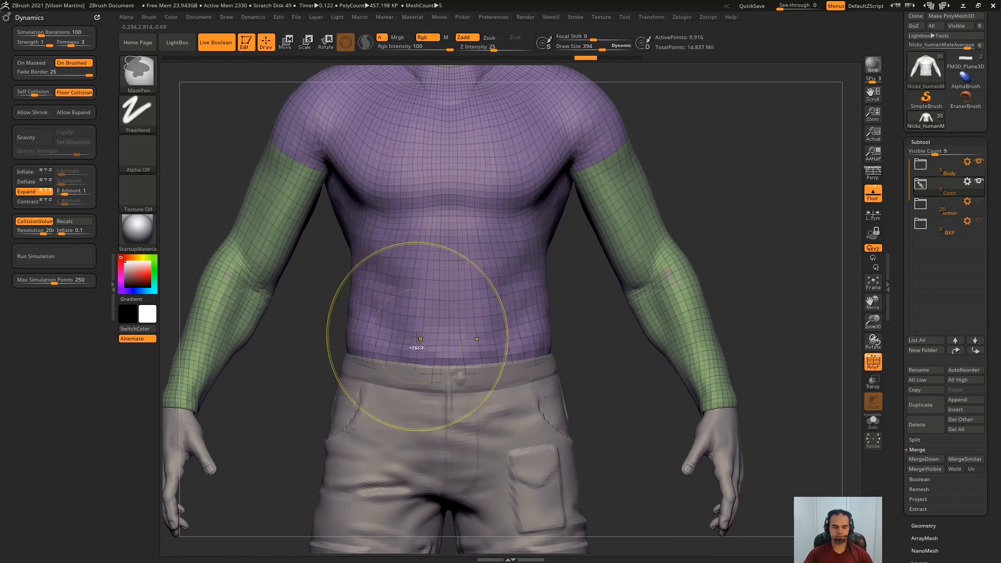
click(64, 263)
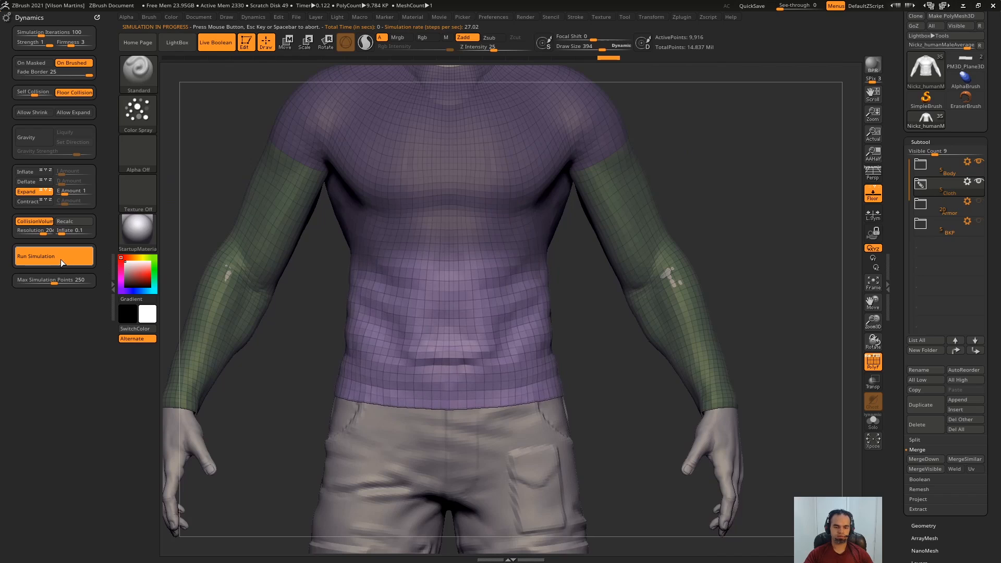
mouse_move(583, 282)
right_down()
mouse_move(657, 271)
mouse_move(599, 245)
mouse_move(677, 213)
mouse_move(523, 219)
right_up()
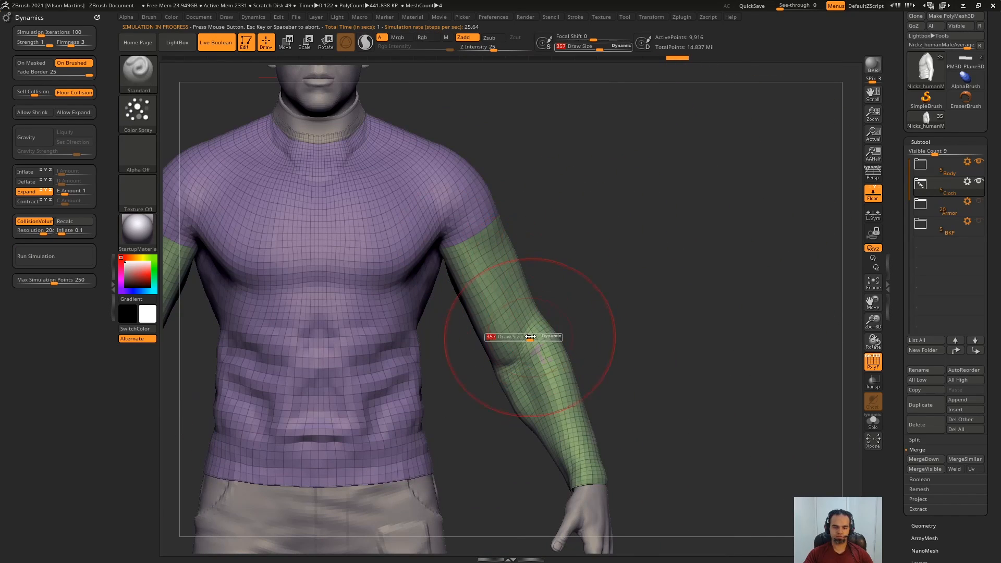
Paint masks over the shoulders and elbows and invert the mask so only those areas stay free to simulate.
right_drag(548, 319, 507, 374)
alt+drag(572, 177, 629, 235)
mouse_move(553, 243)
ctrl+mouse_down()
mouse_move(576, 292)
mouse_move(590, 271)
ctrl+mouse_up()
ctrl+click(710, 221)
right_drag(709, 221, 556, 253)
ctrl+drag(556, 253, 558, 276)
right_drag(730, 235, 599, 136)
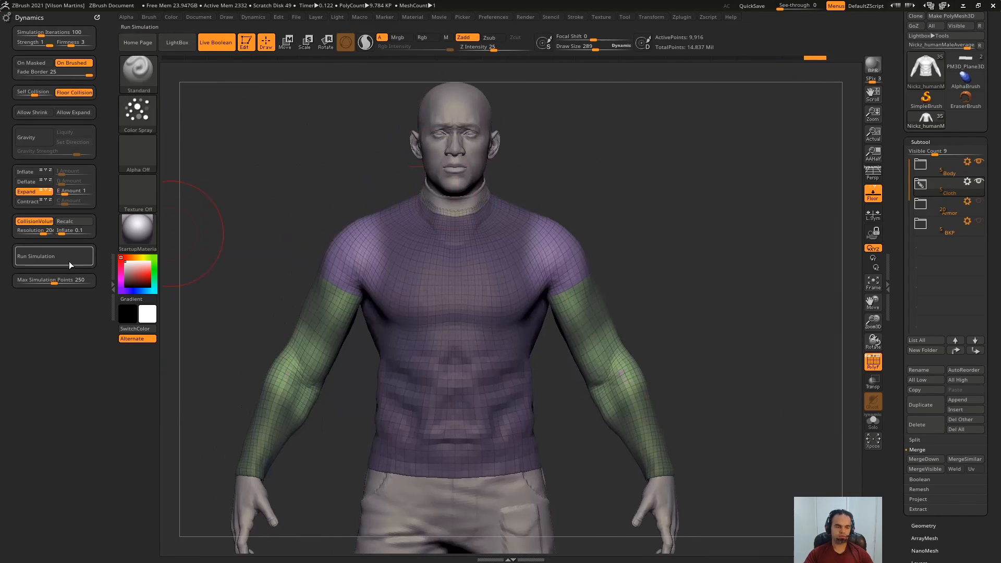
Run the Expand simulation on the unmasked shoulders and elbows, and clear the mask.
click(74, 261)
ctrl+right_drag(648, 188, 653, 221)
ctrl+drag(653, 220, 678, 250)
alt+right_drag(626, 230, 720, 276)
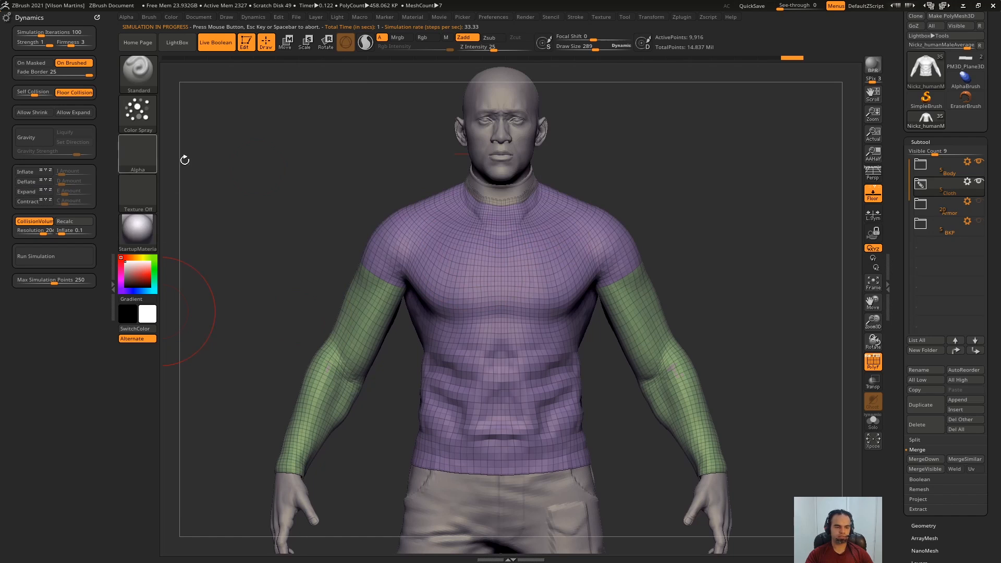
Undo the masked simulations to restore the smooth shirt without abdomen folds.
key(ctrl)
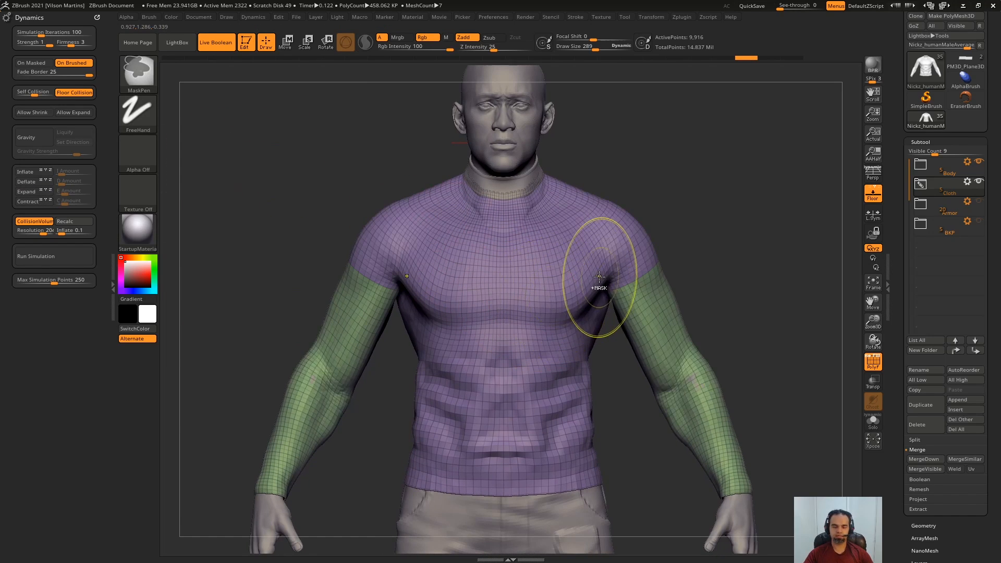
key(ctrl+z)
key(ctrl+z)
key(ctrl+z)
key(ctrl+z)
key(ctrl+z)
Mask all but the shirt's lower torso, enable Expand, and run the simulation to try horizontal abdomen folds.
alt+right_drag(736, 360, 706, 283)
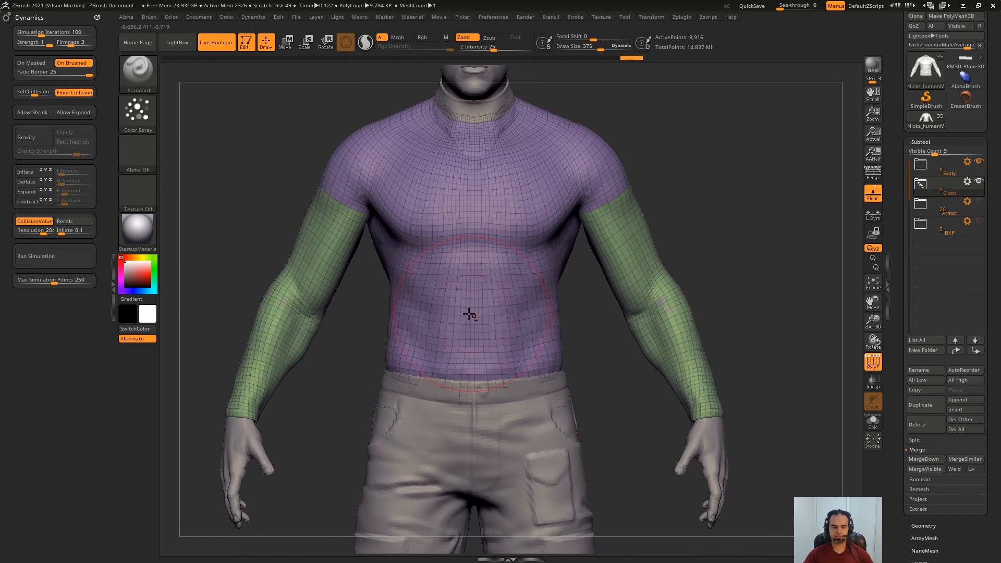
ctrl+right_drag(479, 328, 595, 359)
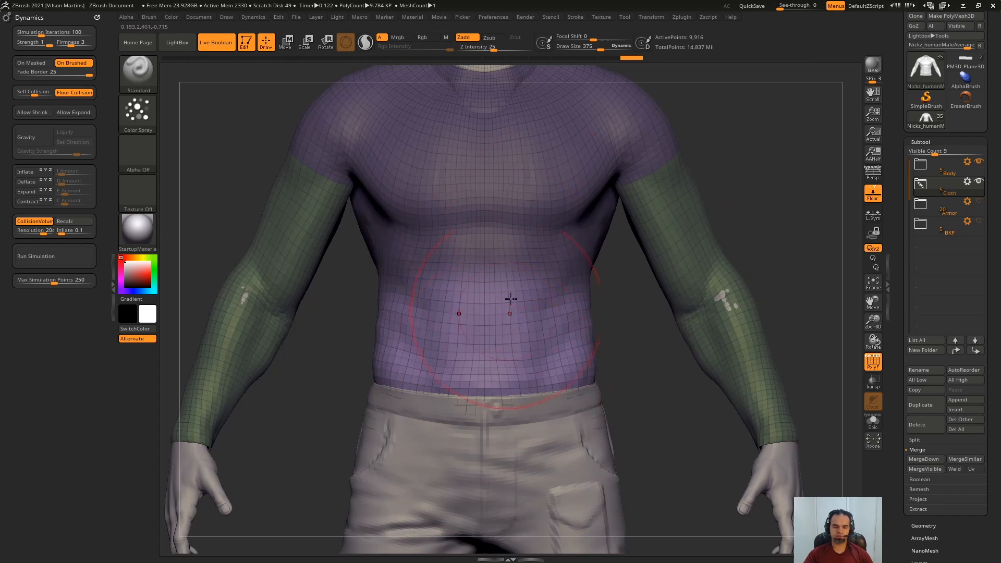
alt+right_drag(511, 299, 489, 286)
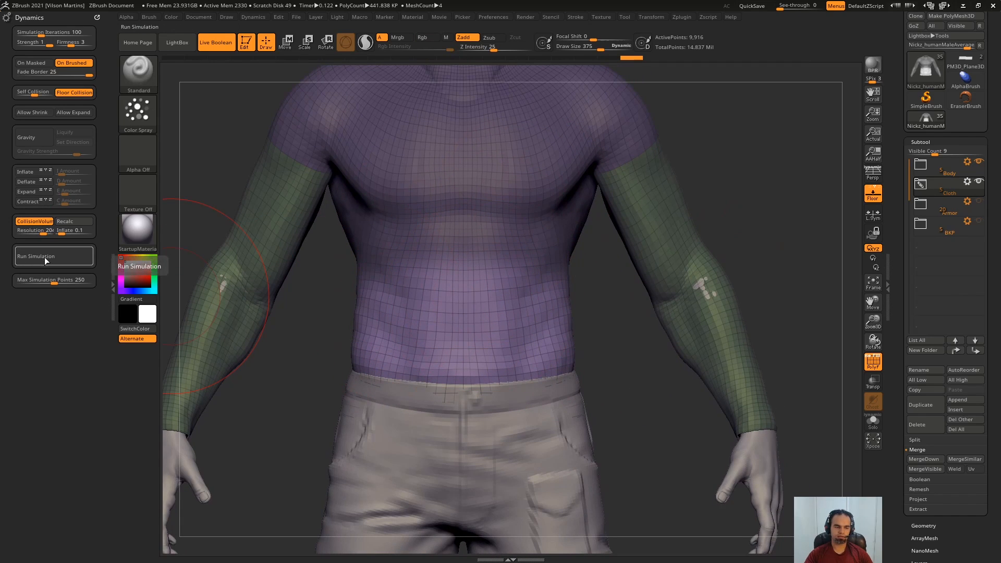
click(27, 191)
click(35, 256)
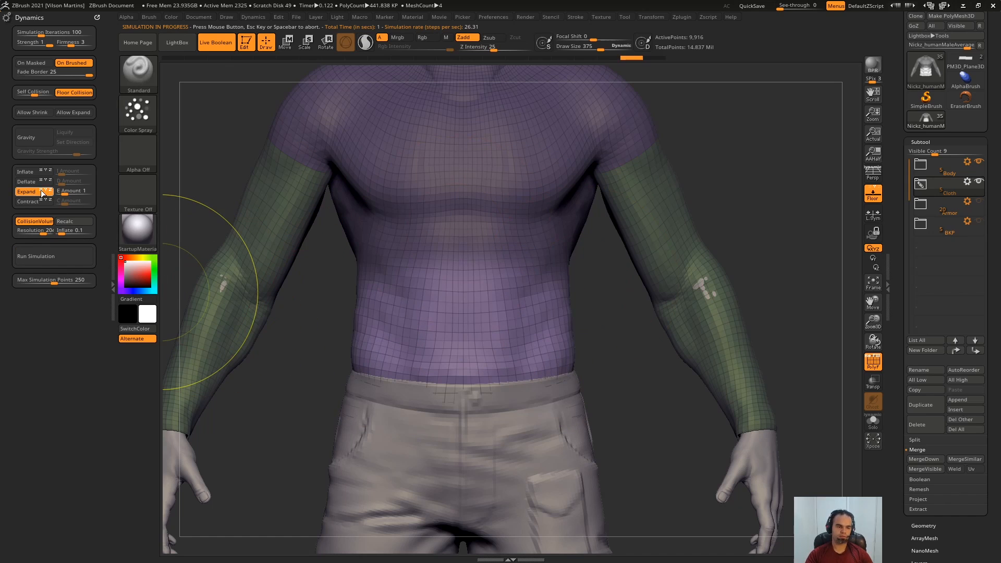
click(66, 258)
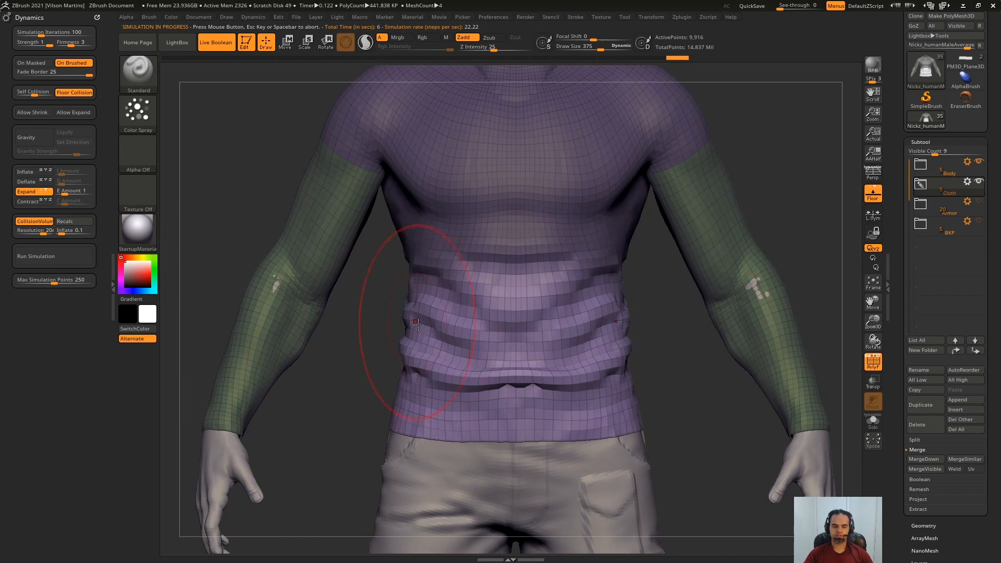
mouse_move(421, 323)
right_down()
mouse_move(433, 337)
mouse_move(378, 320)
mouse_move(433, 291)
mouse_move(583, 270)
mouse_move(632, 346)
mouse_move(585, 365)
right_up()
key(ctrl)
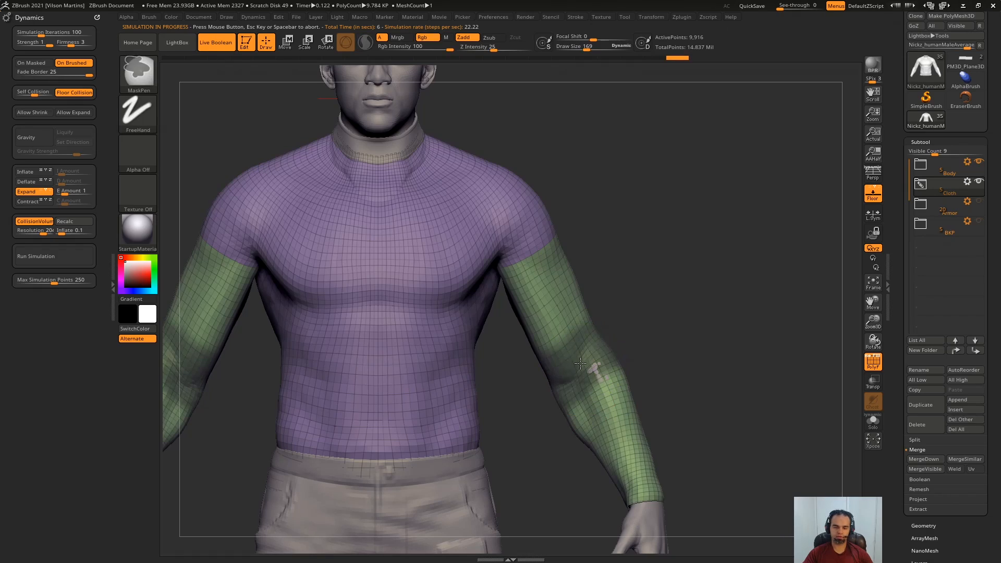
Invert the mask so only the shirt's elbows stay free and run the Expand simulation on them.
ctrl+click(183, 224)
click(69, 261)
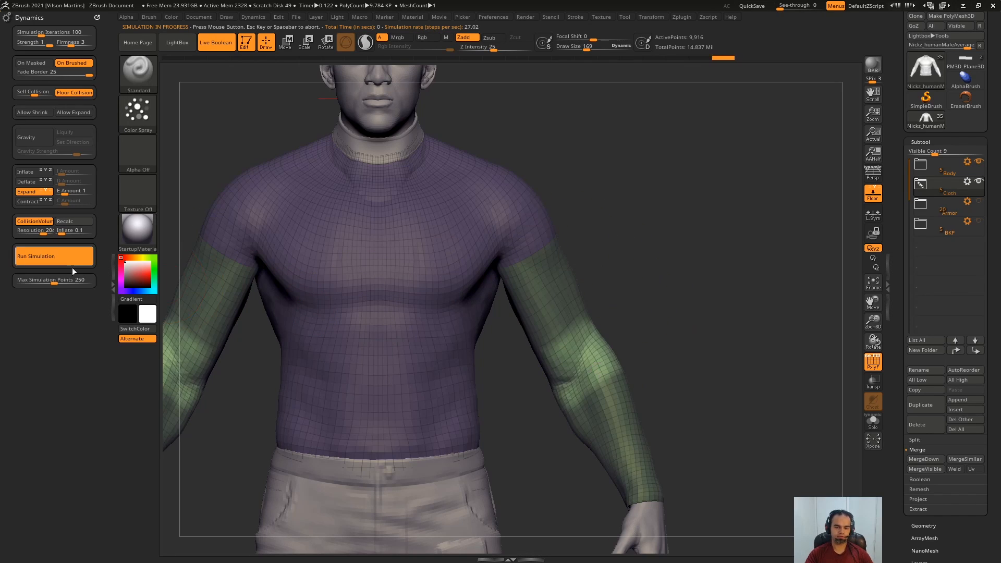
ctrl+right_drag(725, 260, 661, 189)
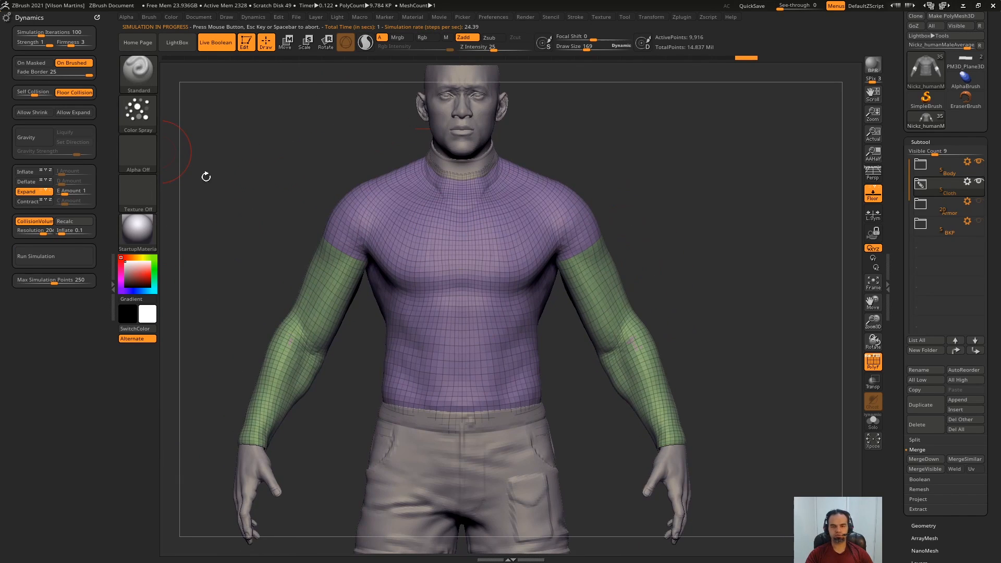
alt+right_drag(266, 183, 425, 335)
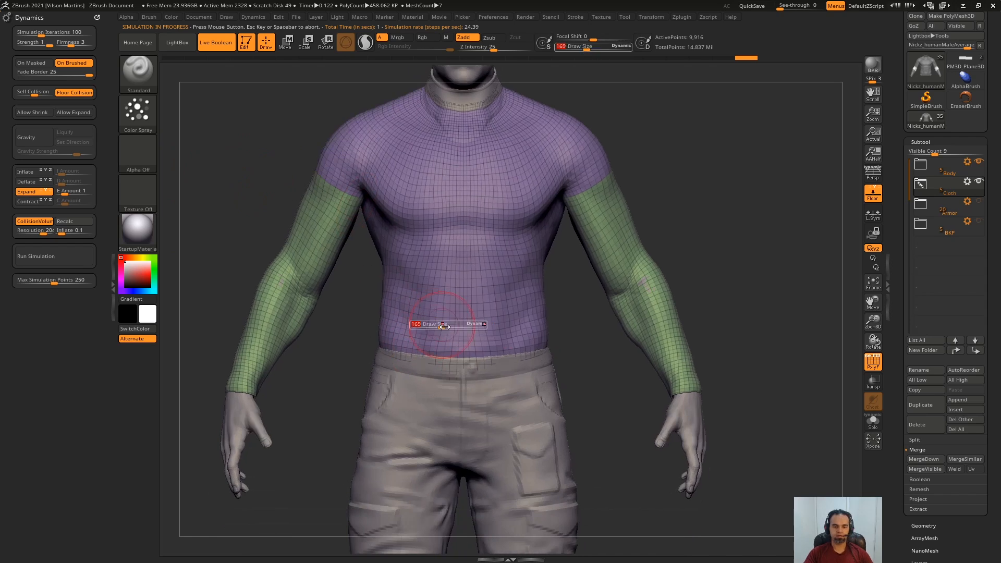
Paint a mask around the front and back of the shirt's lower torso and invert it to free that area.
key(ctrl)
right_drag(716, 269, 574, 308)
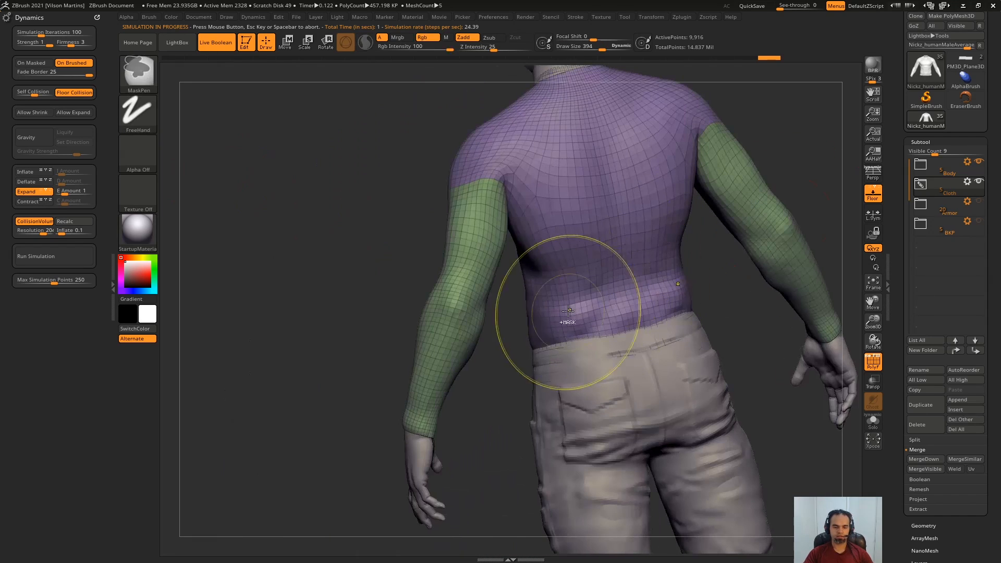
ctrl+drag(567, 308, 550, 310)
shift+right_drag(550, 309, 740, 168)
key(ctrl+i)
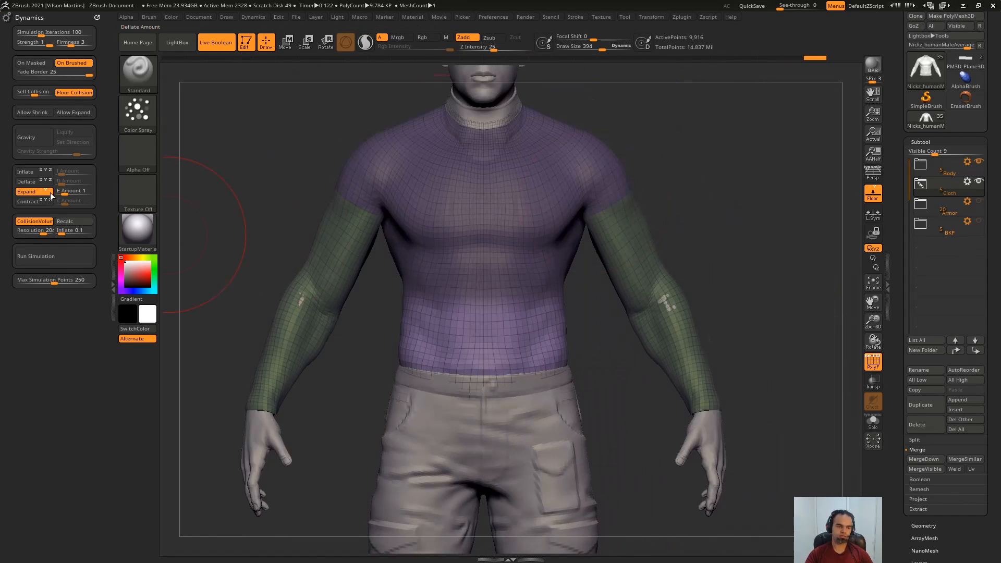
Run the Expand simulation on the free lower torso, with the Expand amount raised to 9.63 for a stronger result.
click(53, 256)
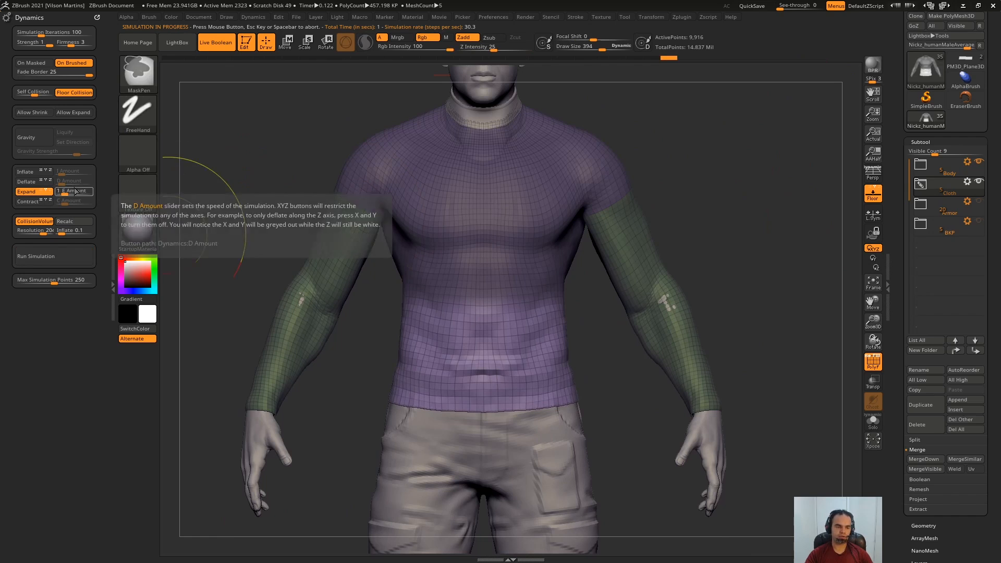
drag(65, 192, 73, 194)
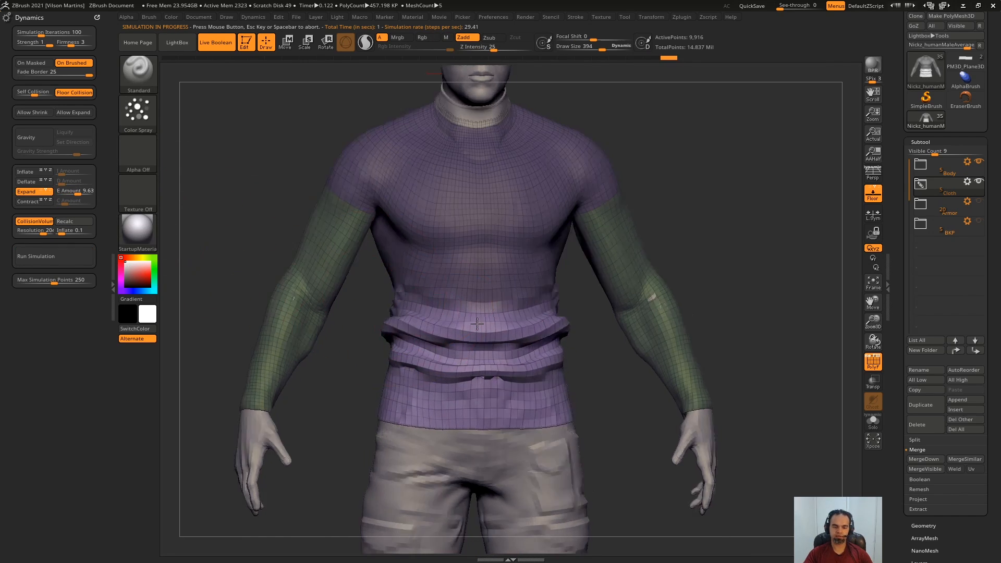
right_drag(477, 324, 483, 244)
Undo the lower torso simulation and its mask, and set the Expand amount to 1.
key(ctrl+z)
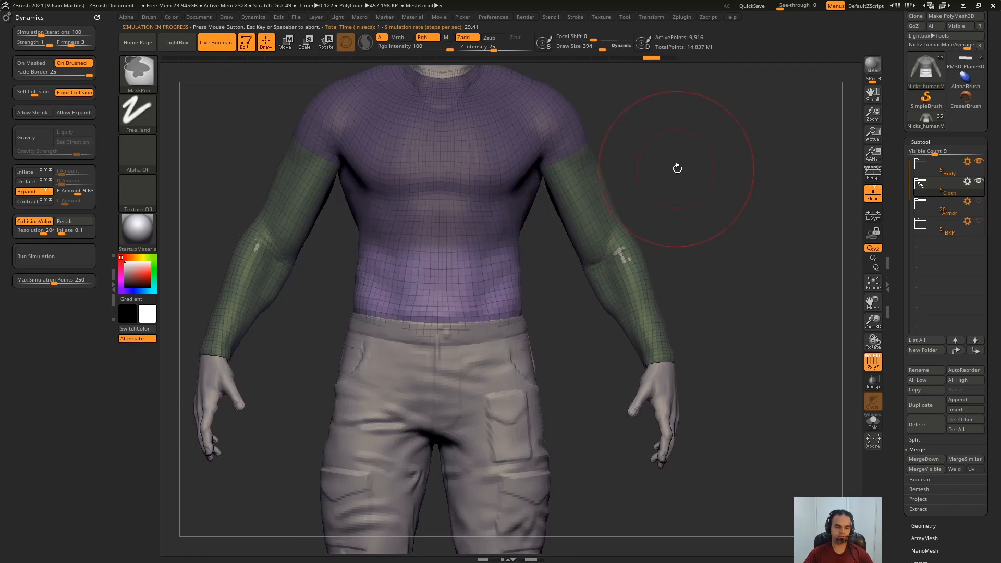
key(ctrl+z)
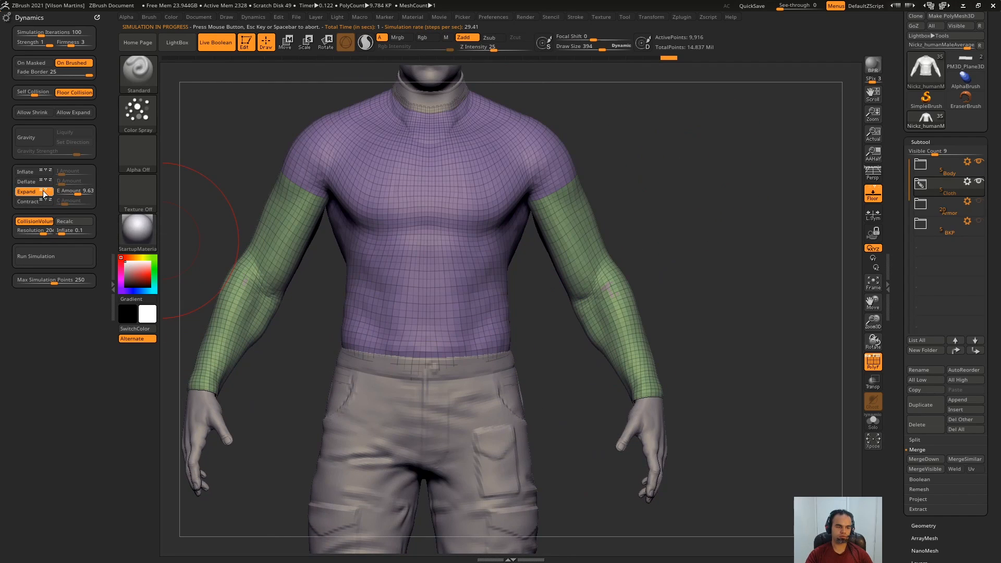
drag(68, 191, 4, 197)
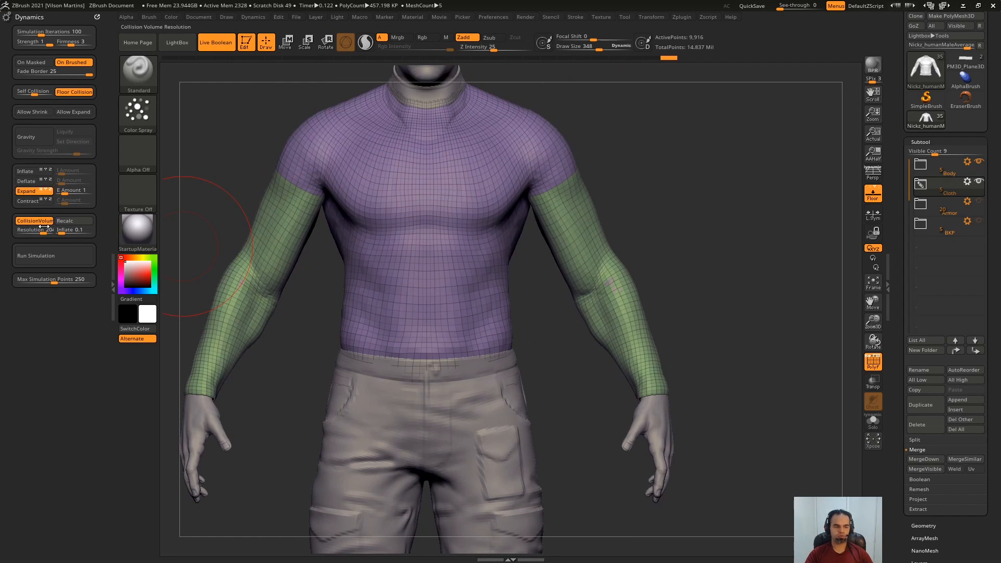
alt+right_drag(655, 136, 680, 199)
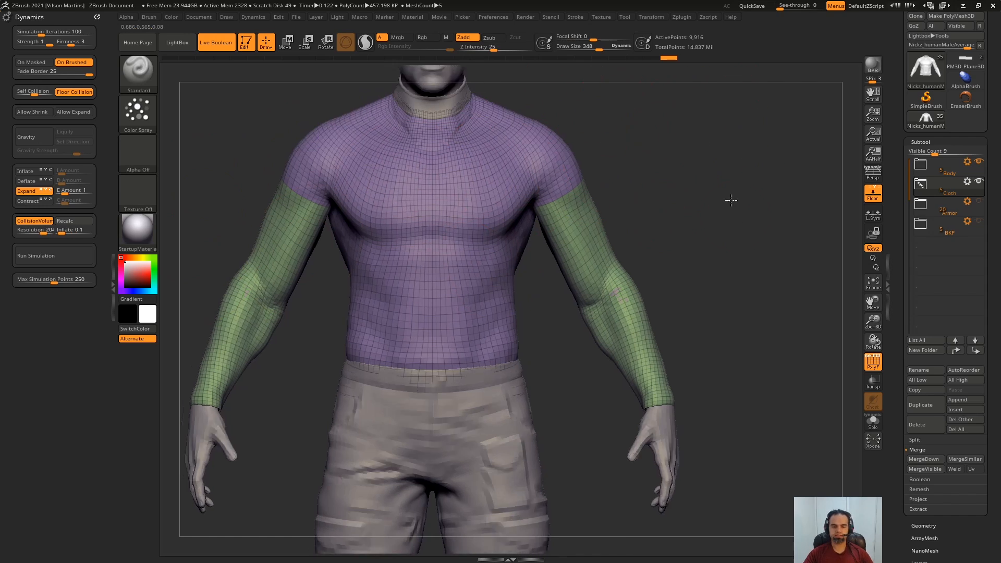
alt+right_drag(565, 161, 574, 220)
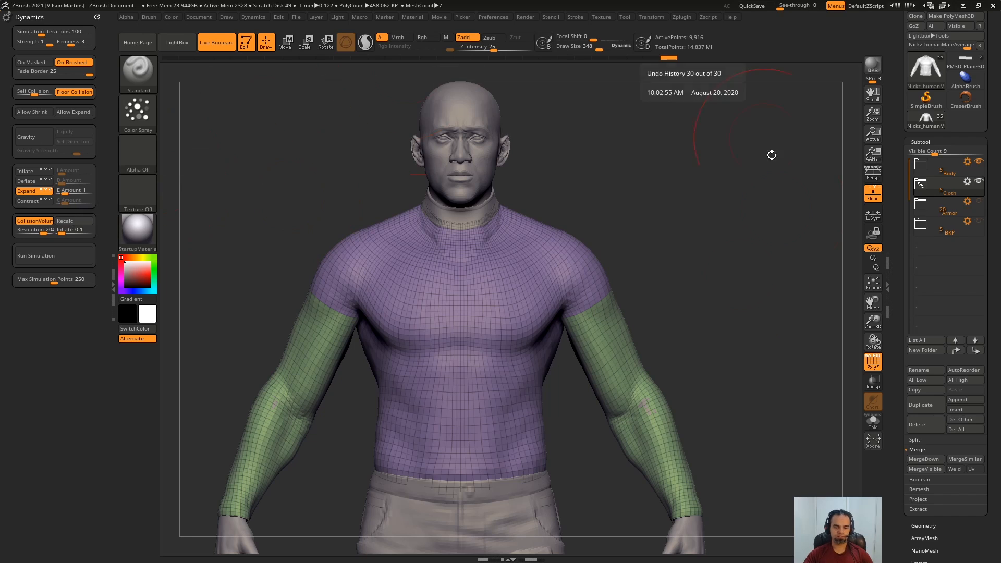
alt+right_drag(662, 198, 684, 150)
ctrl+right_drag(680, 191, 672, 226)
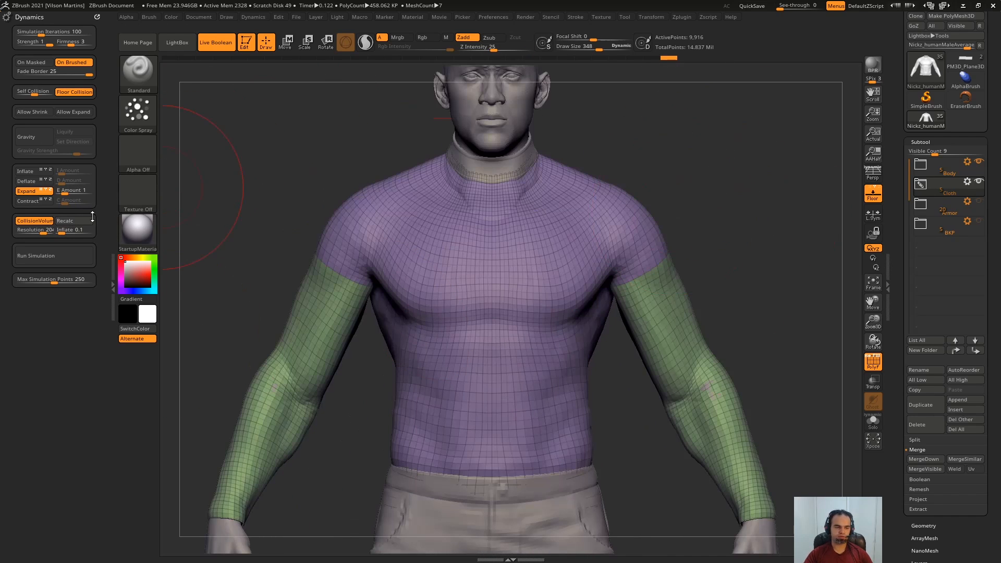
alt+right_drag(738, 194, 691, 247)
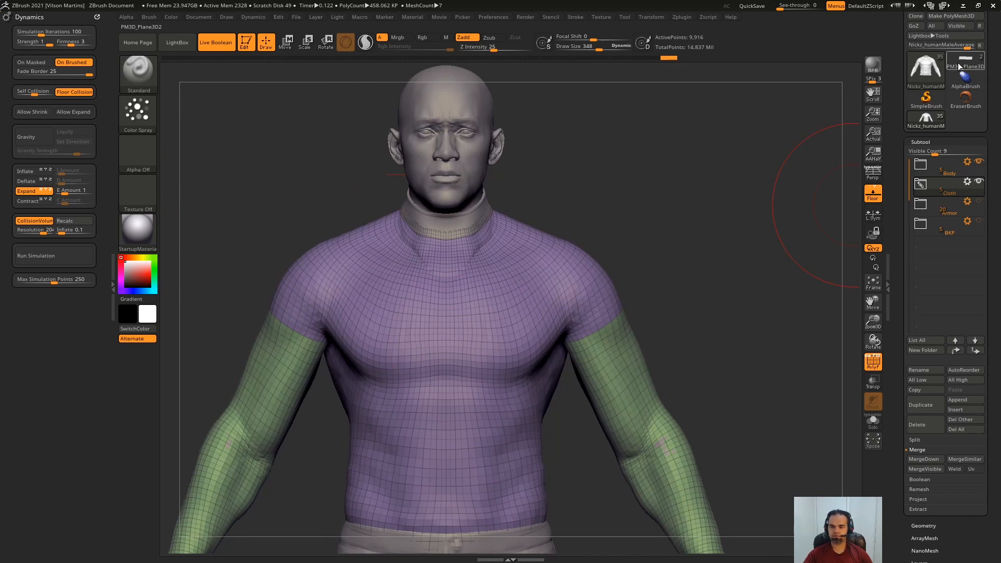
Switch to the plane-over-cube model and run a Gravity simulation with a strength of about 43.
click(961, 67)
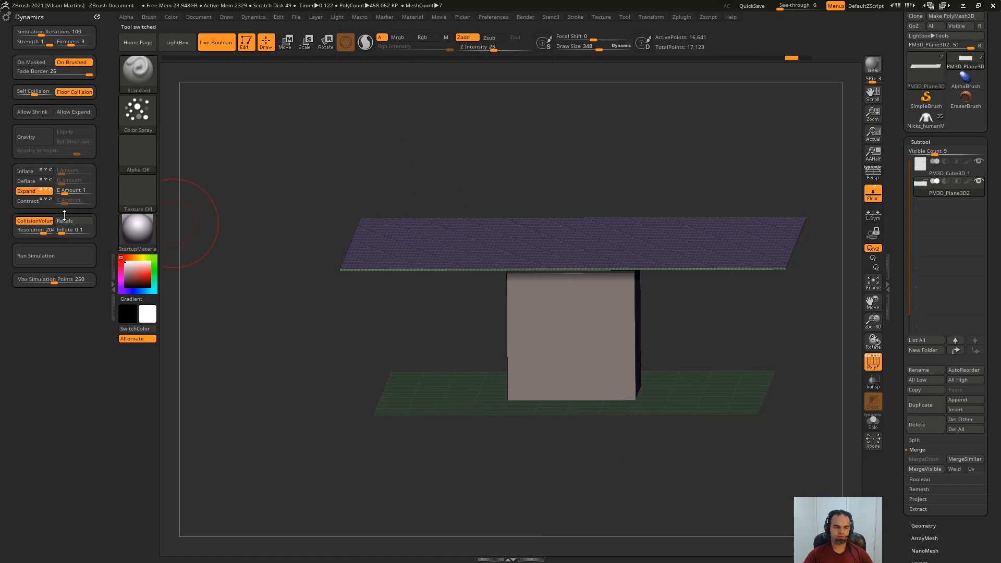
click(29, 137)
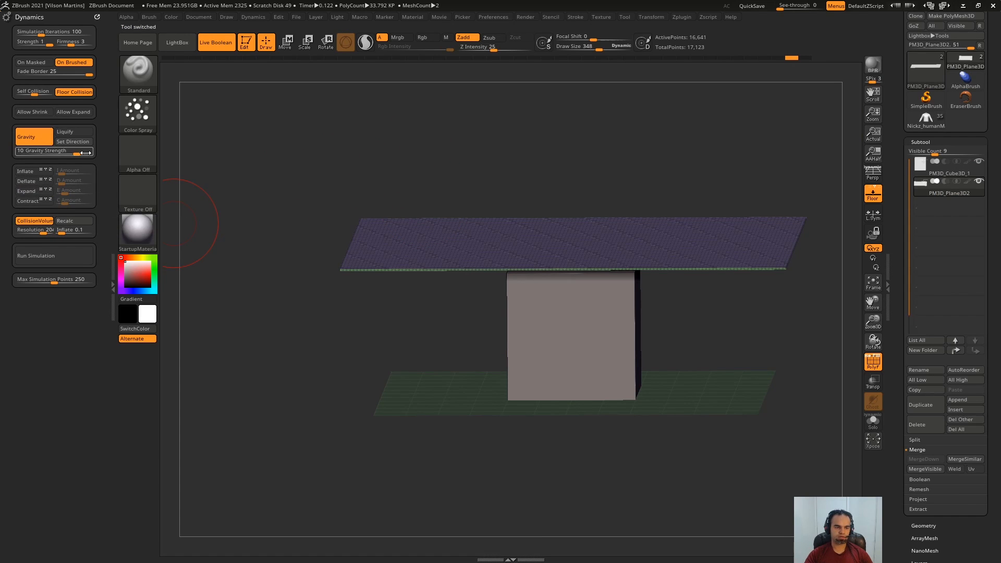
click(35, 256)
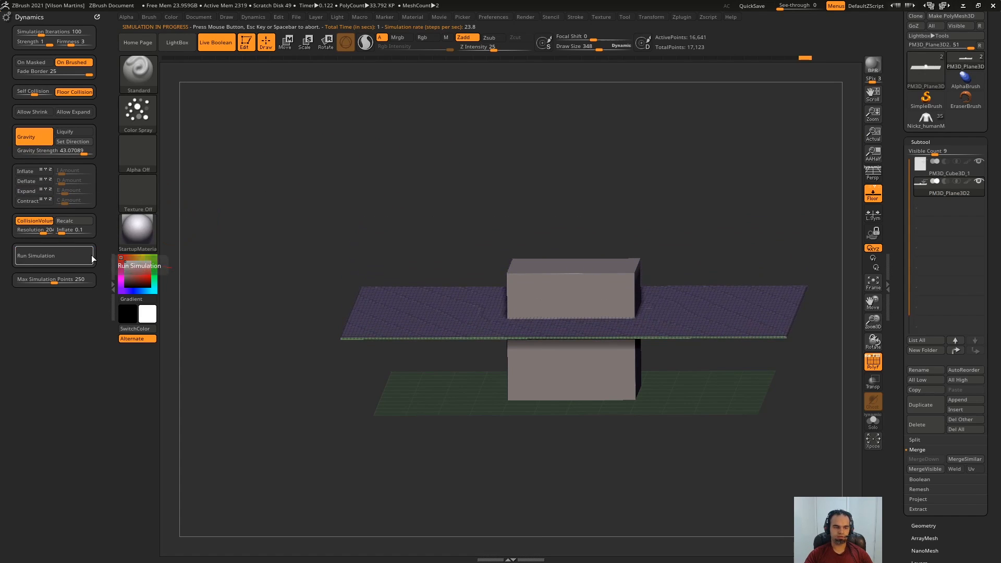
drag(642, 160, 534, 357)
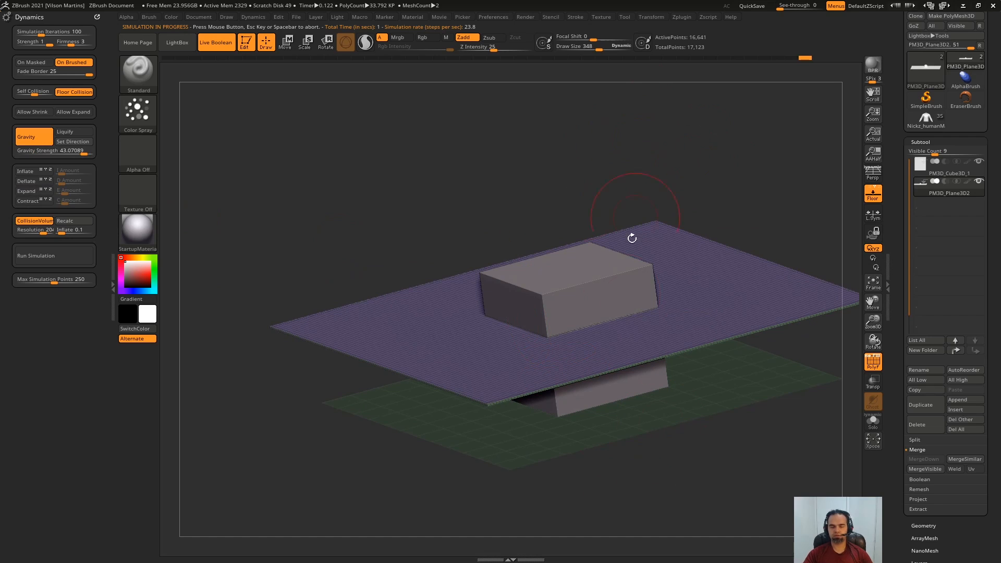
drag(730, 133, 431, 157)
Restore the plane and rerun its Gravity simulation with a recalculated collision volume.
key(ctrl+z)
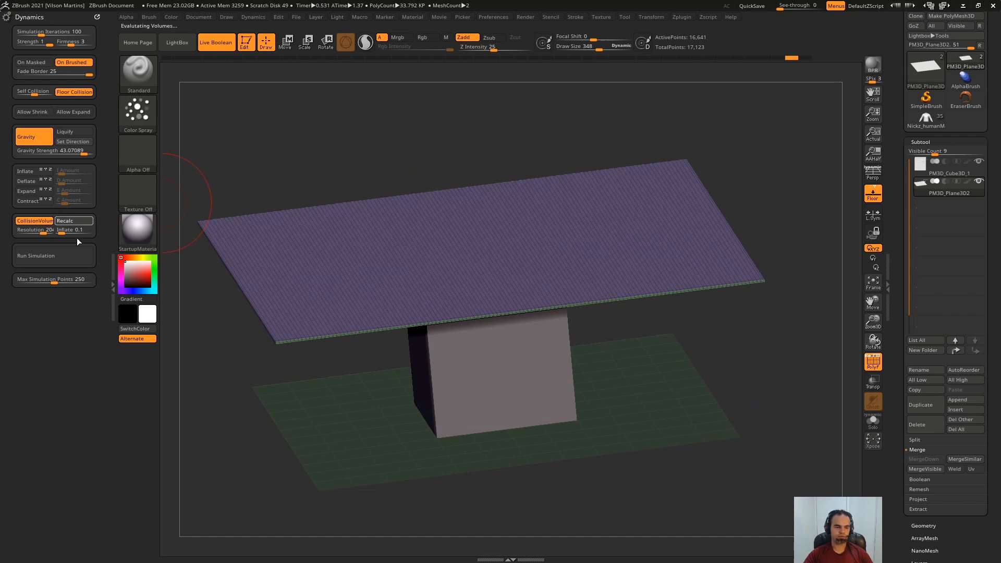
click(67, 256)
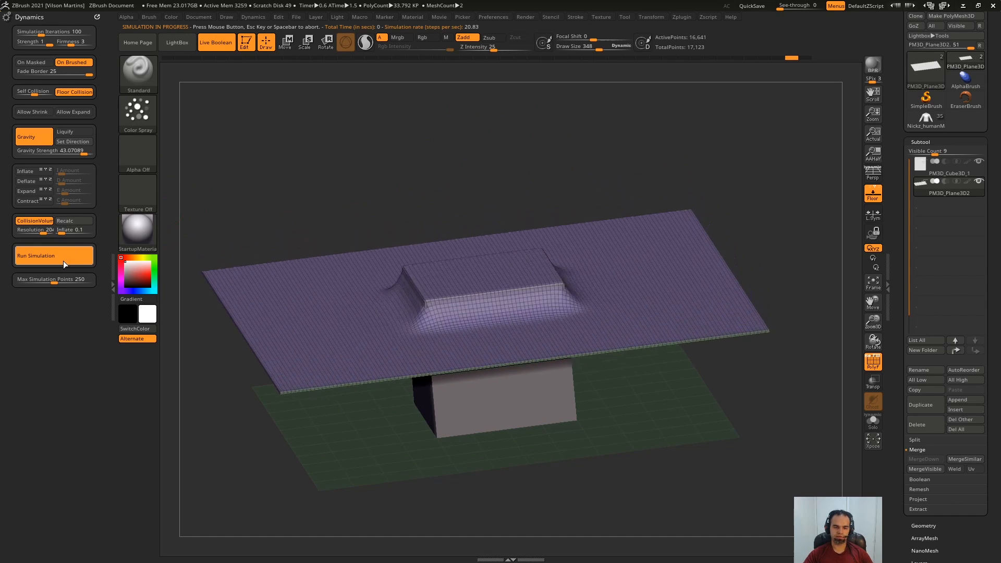
key(ctrl+z)
Switch back to the character and try the Gravity simulation on the shirt without recalculating the collision volume.
click(928, 121)
mouse_move(402, 174)
mouse_down()
mouse_move(431, 139)
mouse_move(392, 178)
mouse_up()
click(51, 258)
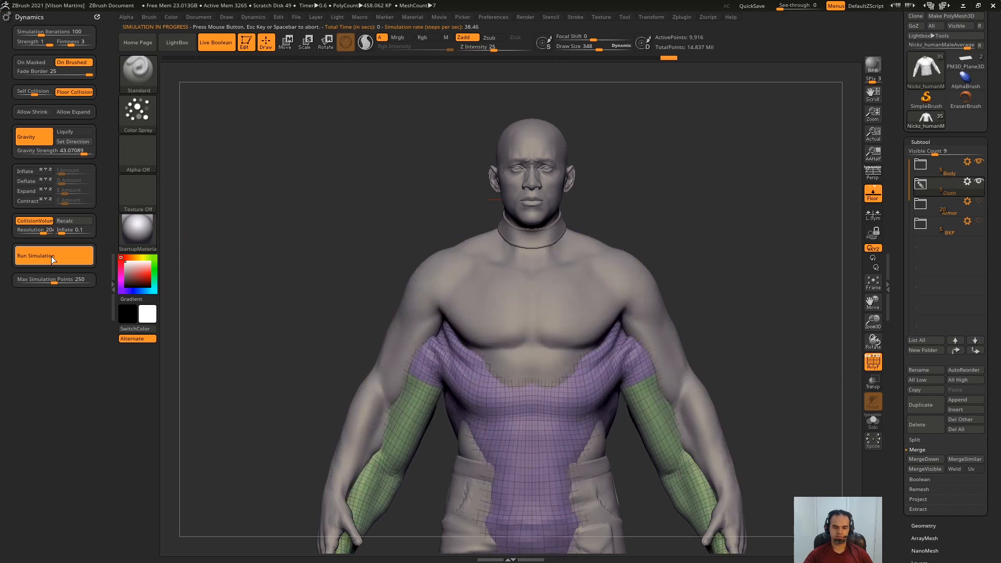
key(ctrl+z)
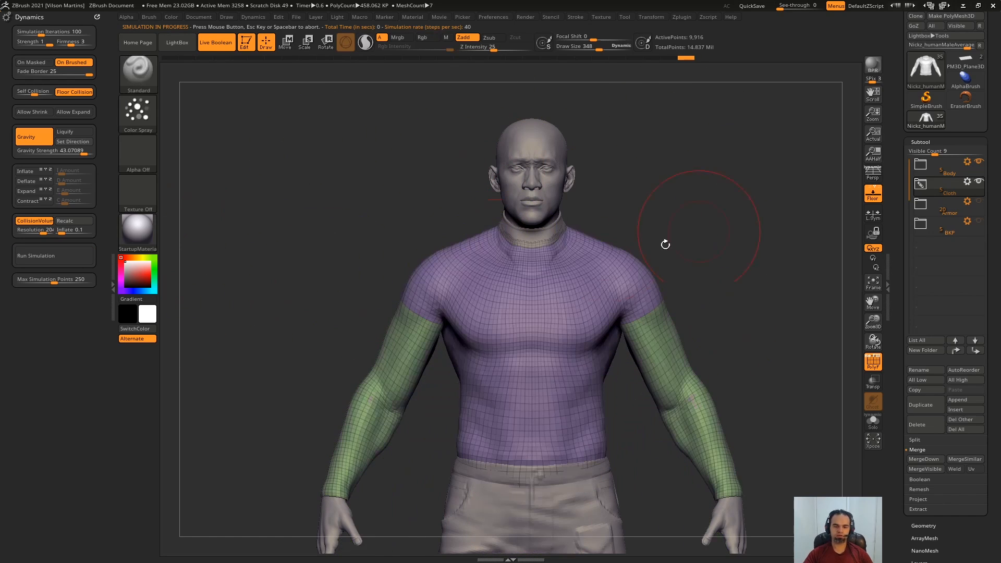
Recalculate the collision volume for the character and run the Gravity simulation on the shirt.
click(84, 222)
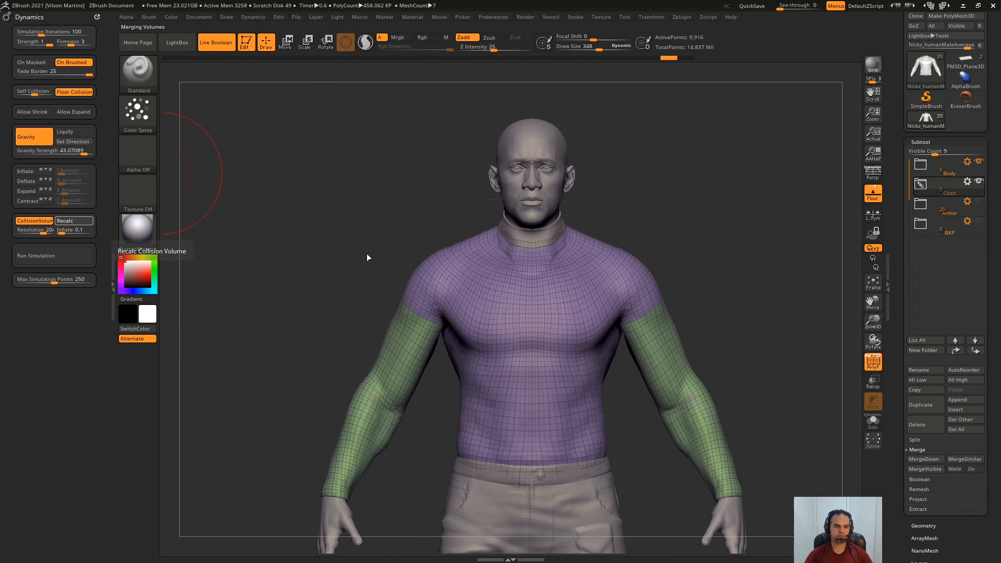
click(76, 257)
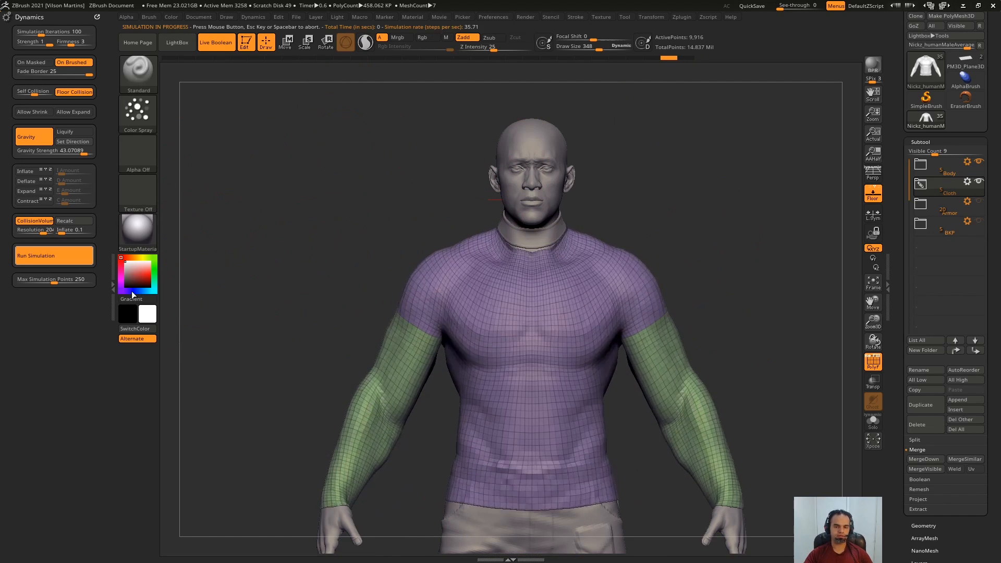
click(67, 261)
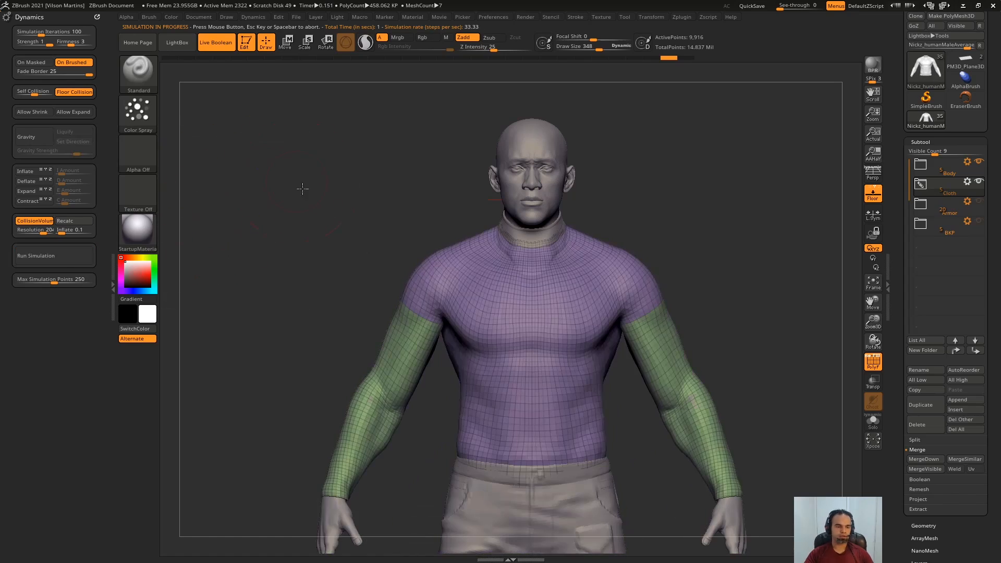
Select the character's head subtool and hide the polyframe wireframe.
click(37, 230)
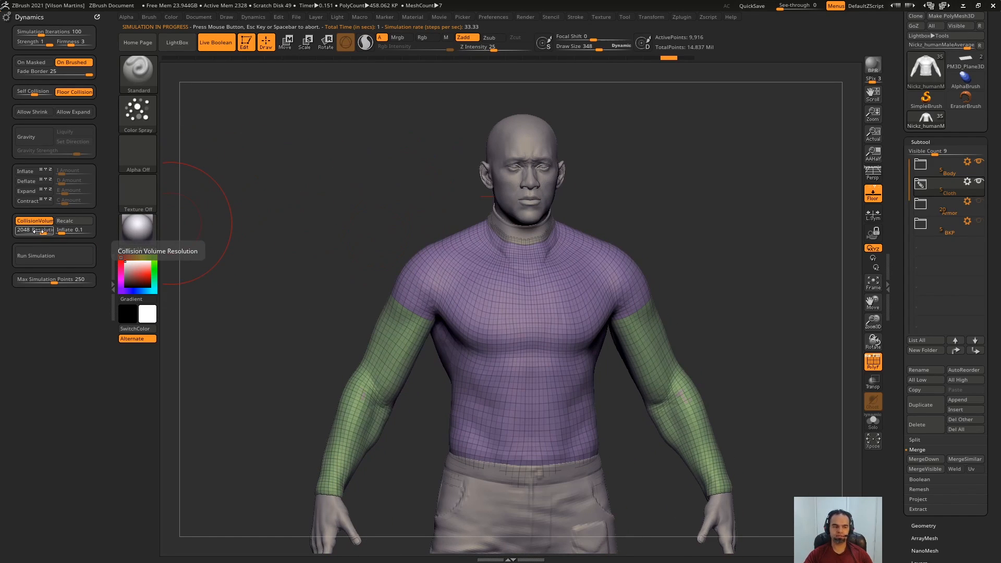
alt+drag(748, 287, 686, 163)
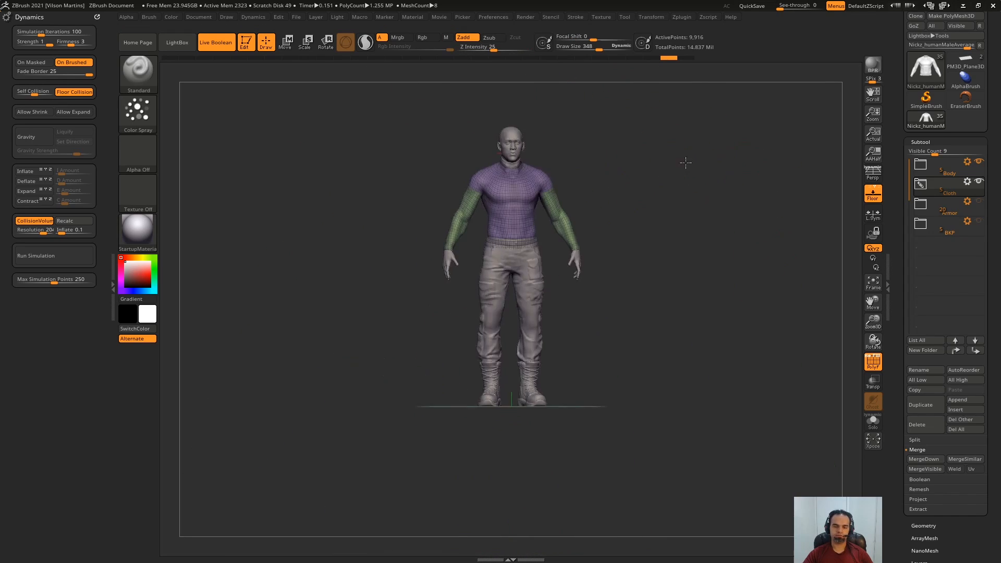
key(f)
alt+click(523, 104)
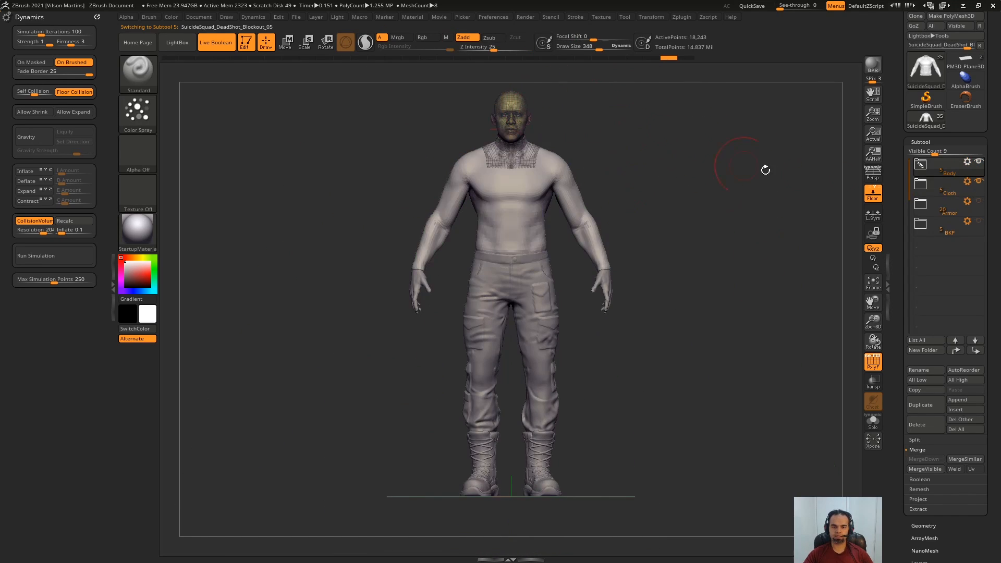
key(shift+f)
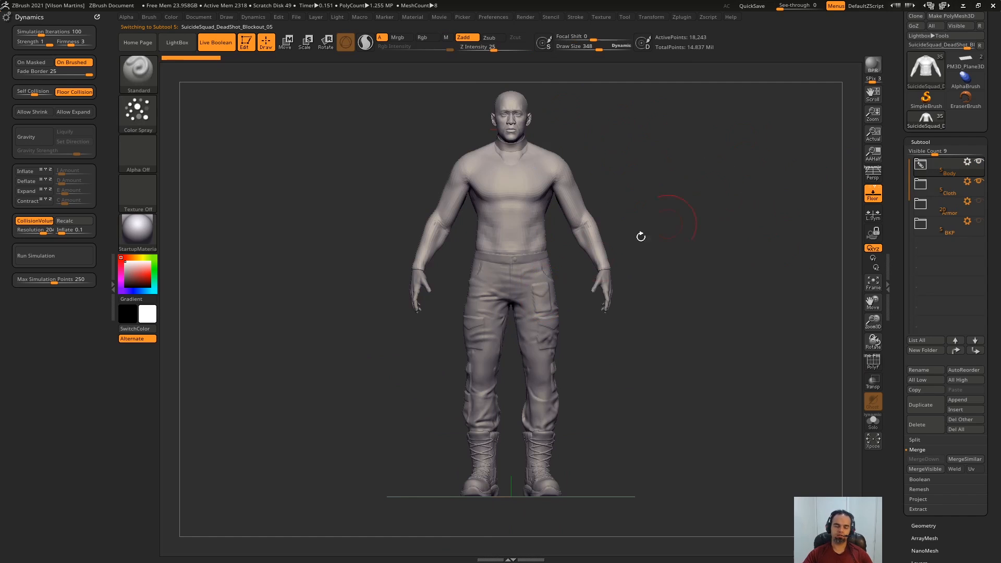
Isolate the head in Solo mode, frame it, and set the brush draw size to 86.
key(ctrl+shift+s)
key(f)
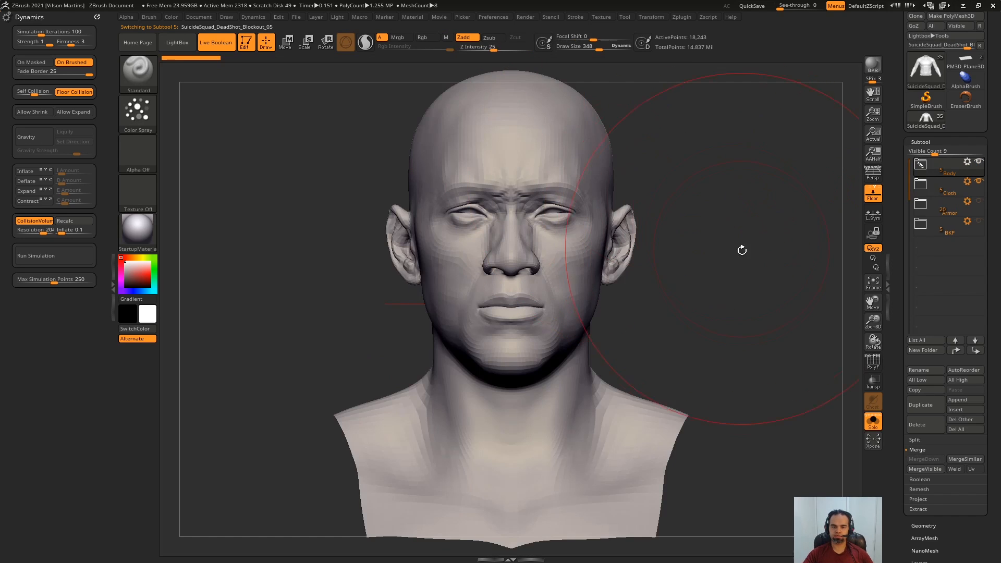
key(s)
mouse_move(746, 269)
mouse_down()
mouse_move(739, 287)
mouse_move(775, 259)
mouse_move(756, 284)
mouse_up()
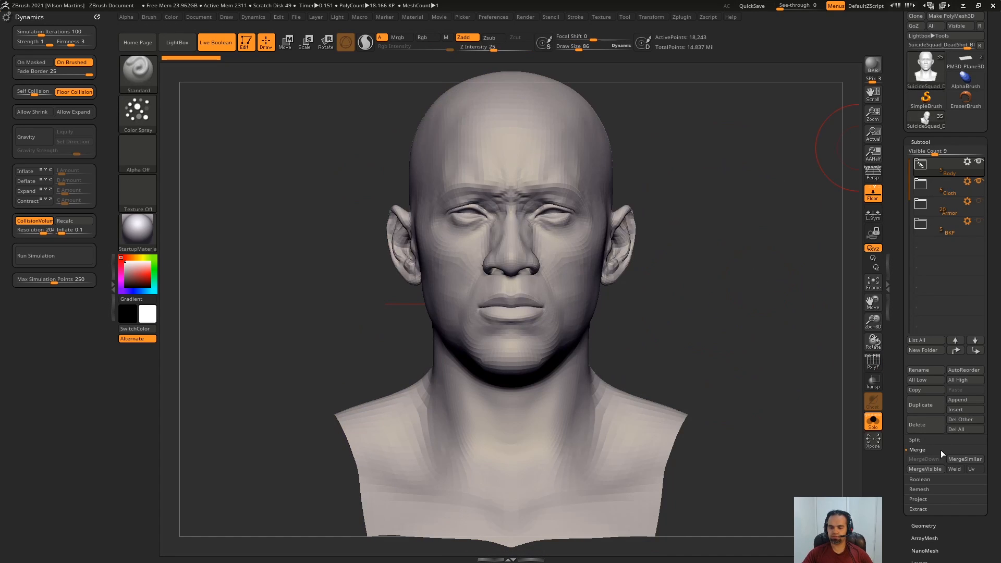
Convert the head to a PolyMesh3D and generate a Unified Skin from it at resolution 32 with smooth 0.
click(963, 16)
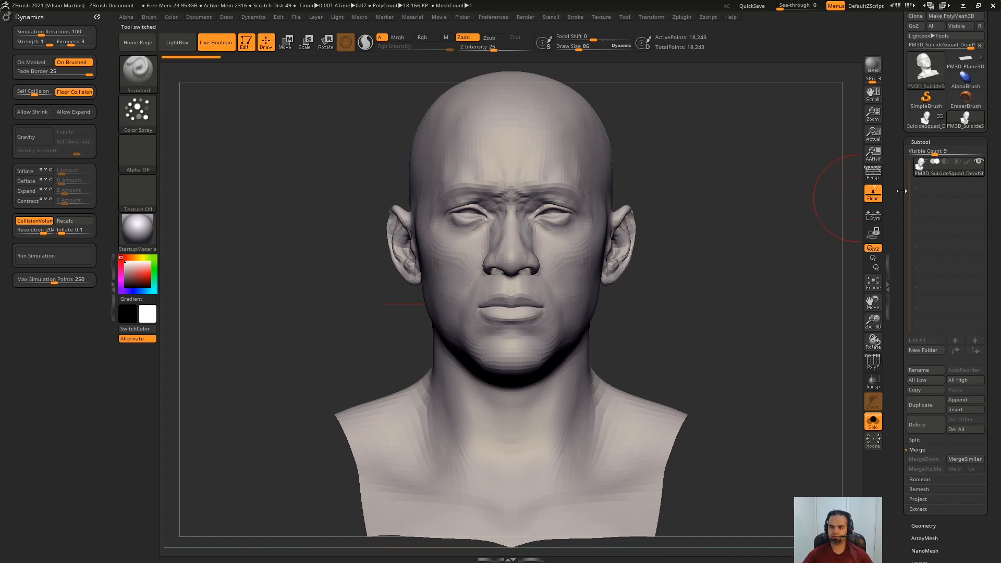
scroll(947, 351, down, 3)
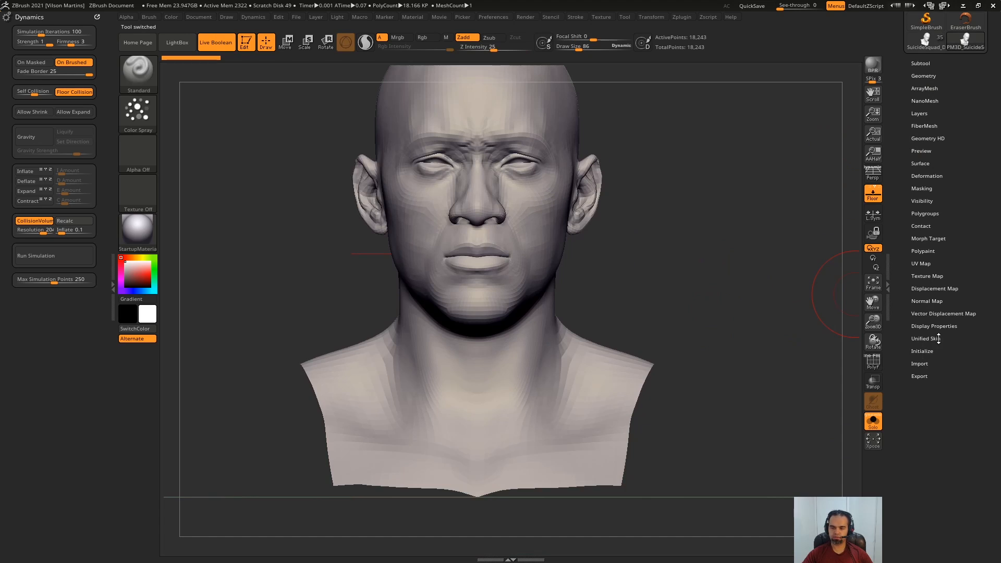
click(938, 339)
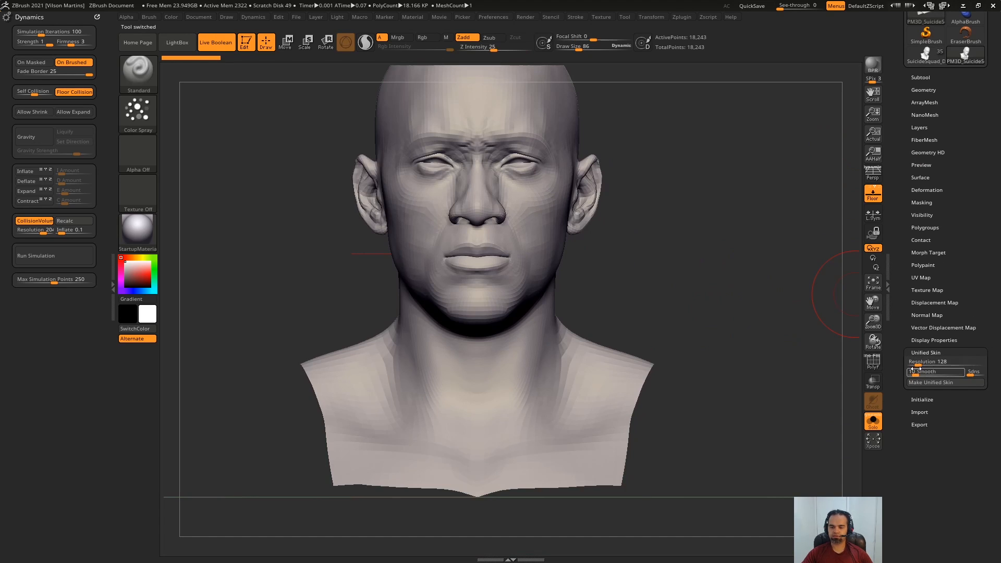
drag(918, 362, 887, 372)
mouse_move(798, 357)
alt+mouse_down()
mouse_move(818, 349)
mouse_move(799, 363)
alt+mouse_up()
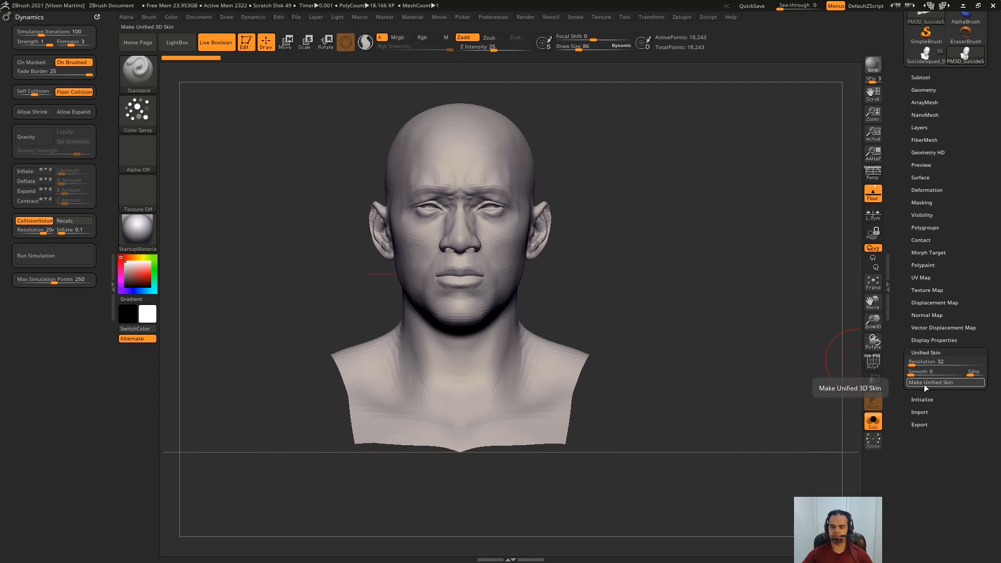
click(924, 383)
click(969, 181)
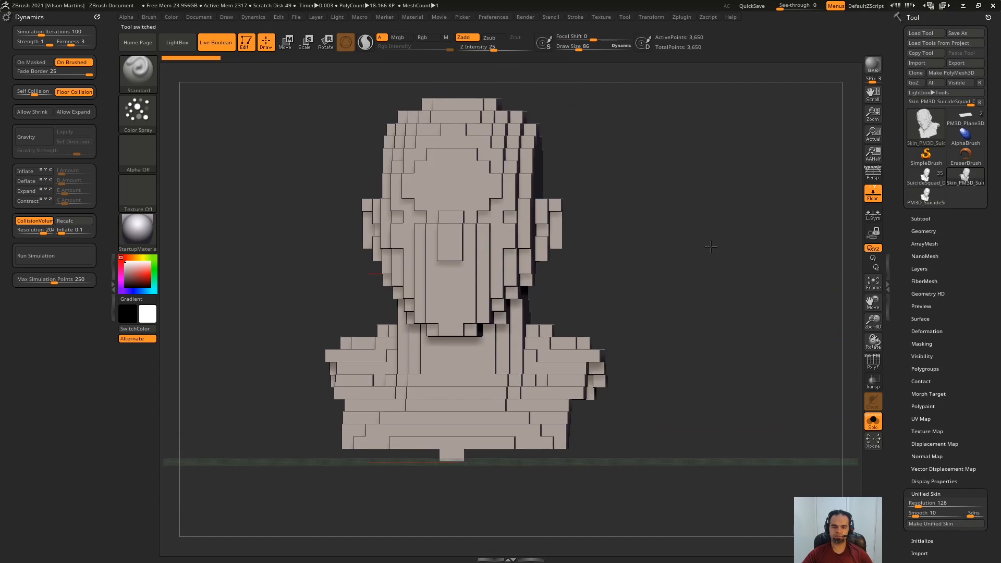
Show the polyframe wireframe and examine the low-resolution skin from several angles, comparing it with the original head.
drag(711, 246, 798, 245)
key(shift+f)
click(927, 177)
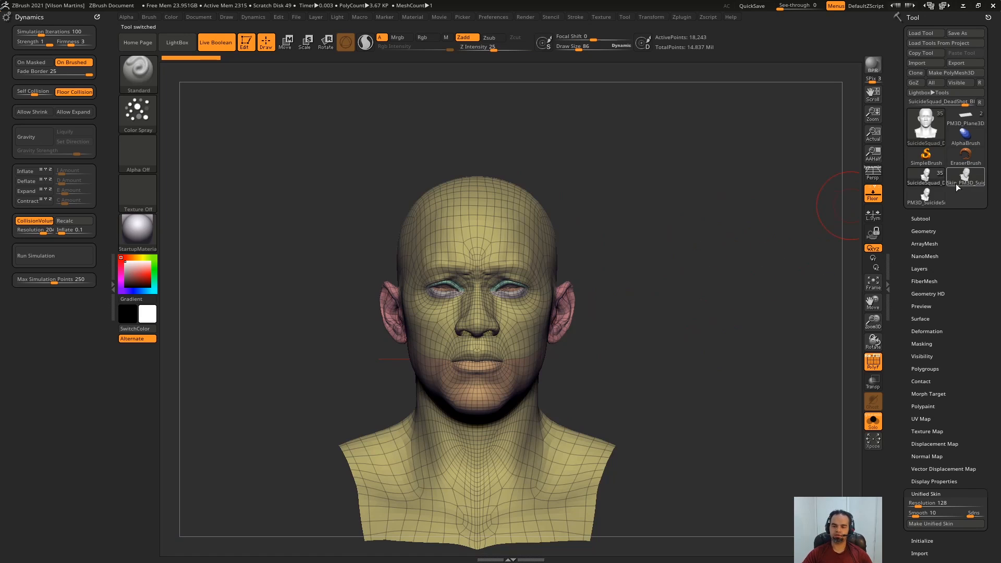
click(964, 177)
drag(711, 224, 698, 114)
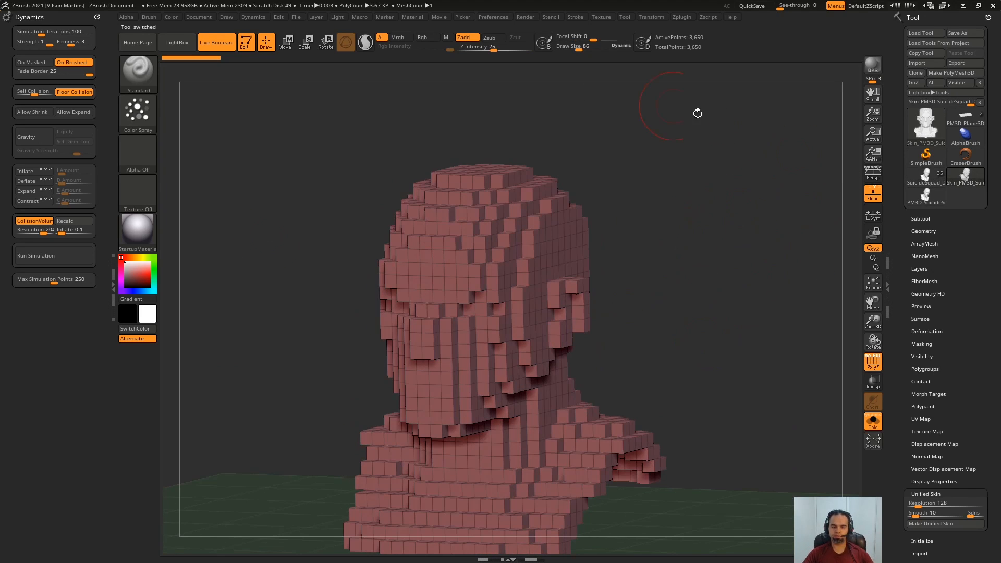
drag(717, 243, 561, 86)
drag(633, 238, 659, 271)
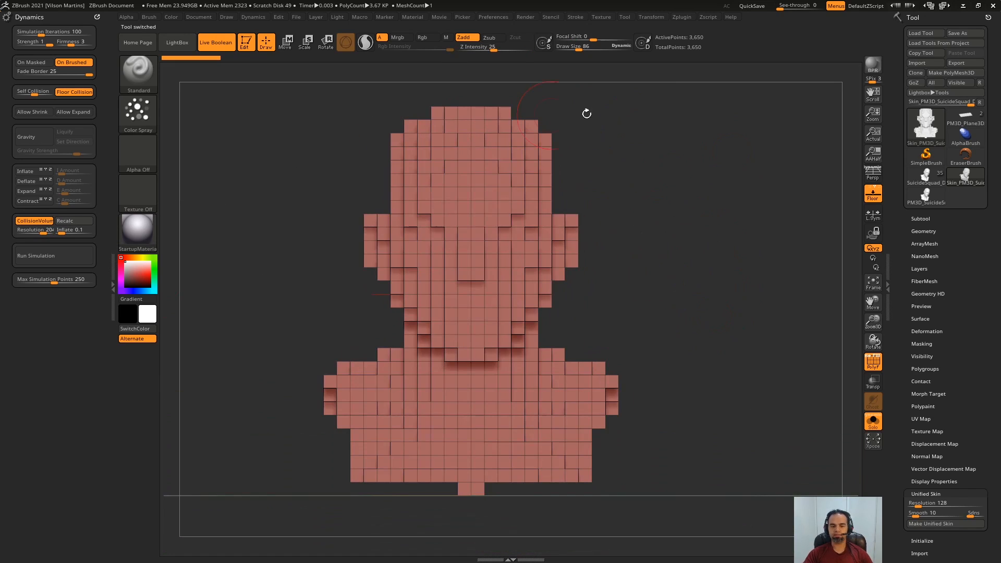
drag(597, 198, 629, 217)
drag(584, 157, 855, 303)
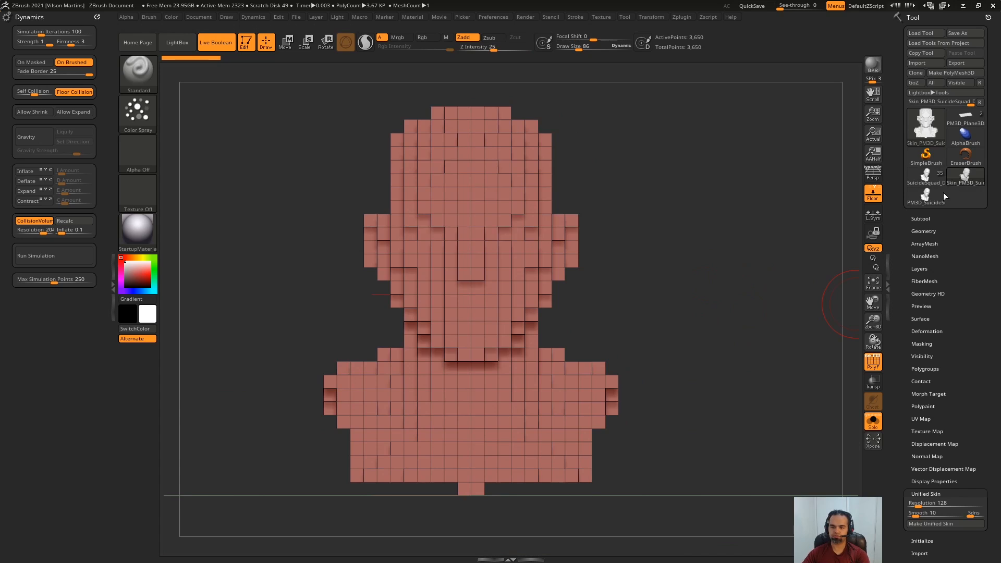
Generate another Unified Skin from the PolyMesh3D head at resolution 128 with smooth 0, and inspect its blocks around the face and ear.
click(943, 194)
scroll(934, 457, down, 1)
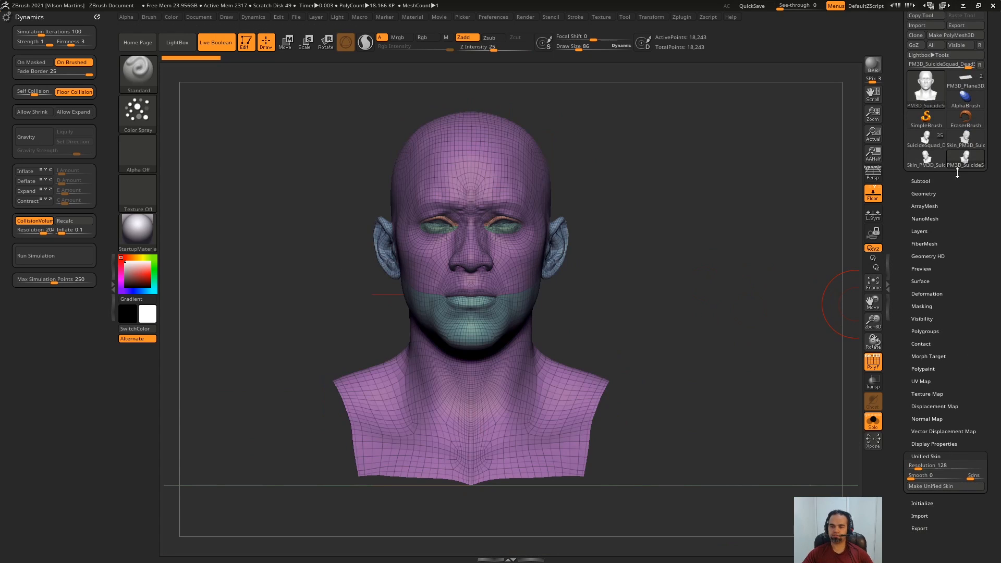
click(931, 160)
drag(803, 253, 670, 221)
ctrl+right_drag(609, 365, 567, 527)
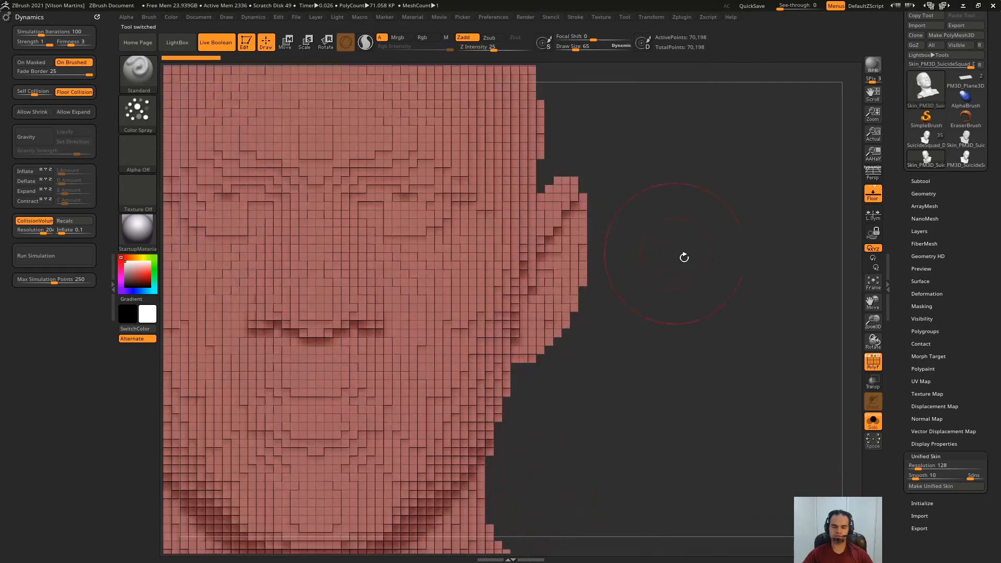
right_drag(684, 257, 642, 292)
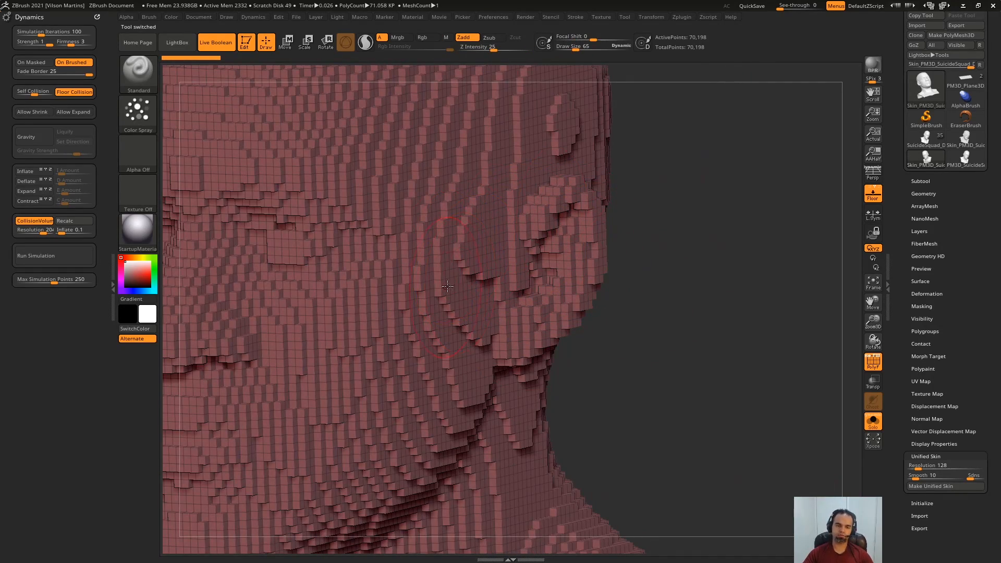
ctrl+right_drag(447, 286, 655, 242)
Hide the polyframe wireframe and smooth the face area of the 128-resolution skin.
shift+right_drag(655, 241, 590, 158)
key(shift+f)
key(shift+f)
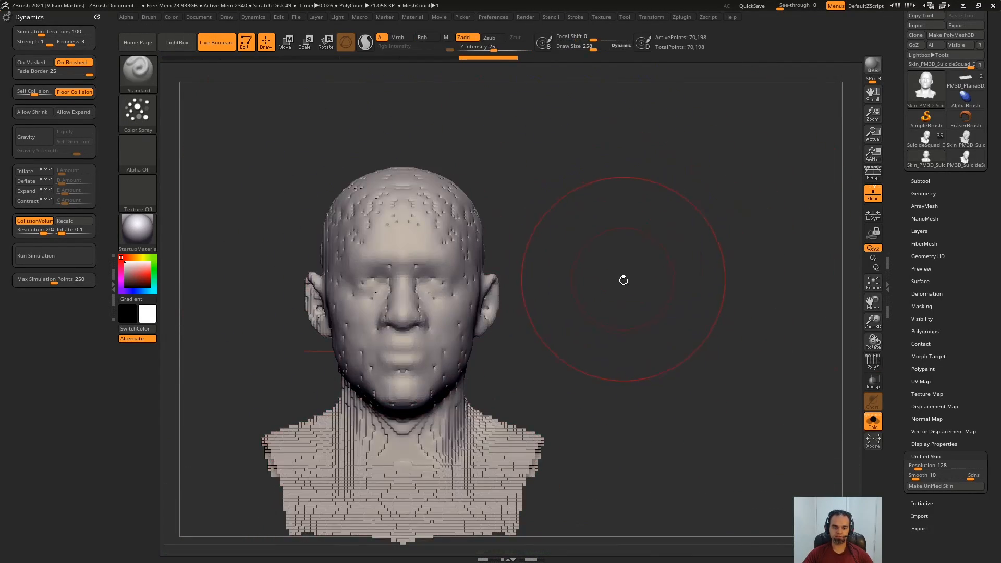
key(ctrl)
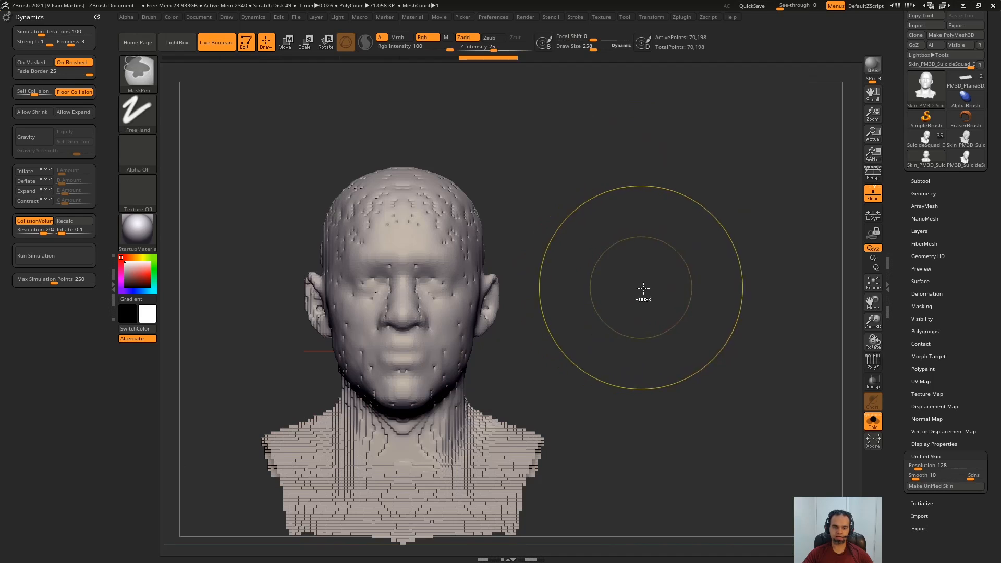
Return to the PolyMesh3D head and generate a Unified Skin at resolution 128 with smooth 100.
click(965, 141)
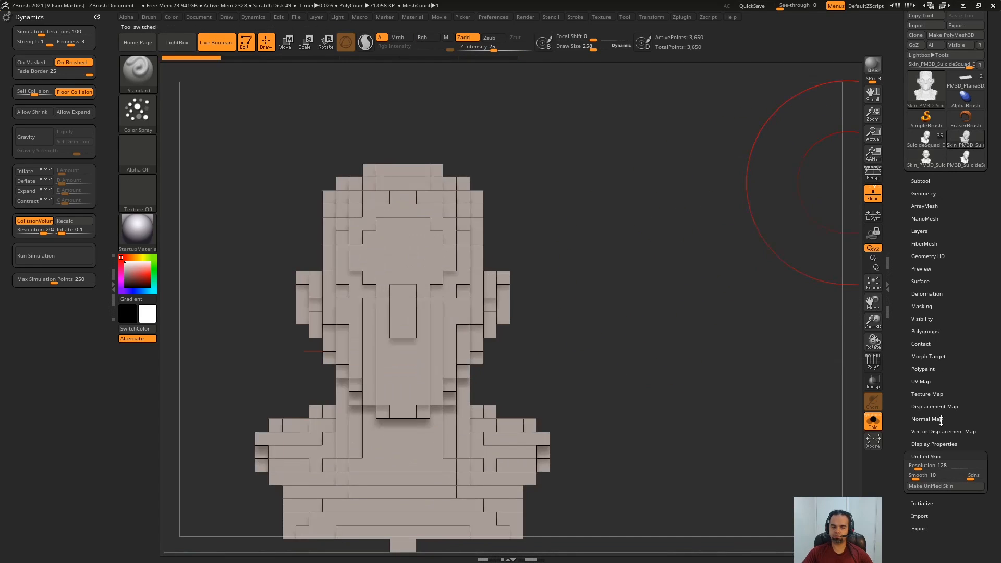
click(925, 157)
click(916, 454)
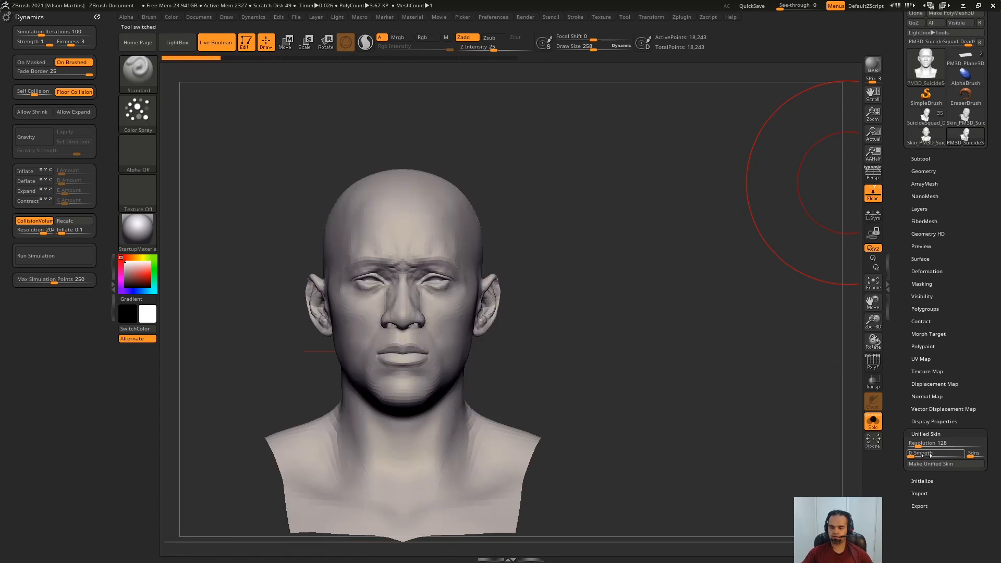
drag(922, 453, 932, 455)
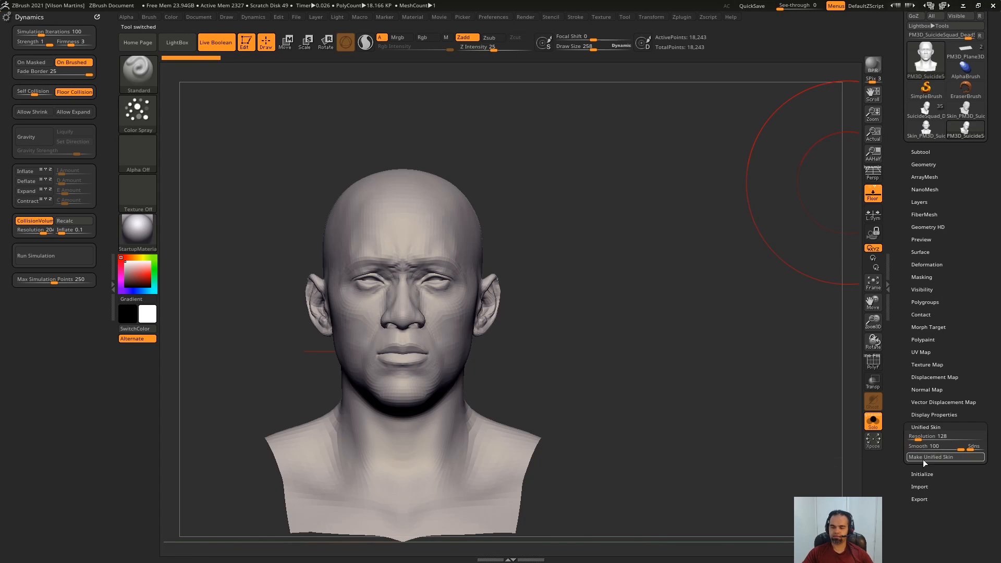
click(947, 137)
drag(655, 282, 630, 279)
click(966, 130)
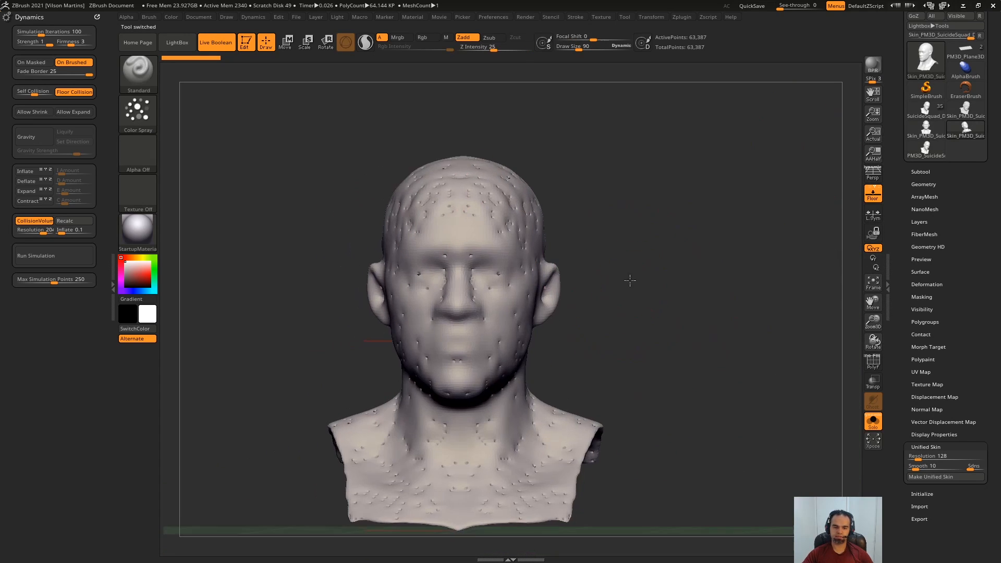
Switch back to the full character tool and frame the head and torso, reviewing the collision volume resolution.
click(926, 111)
click(925, 111)
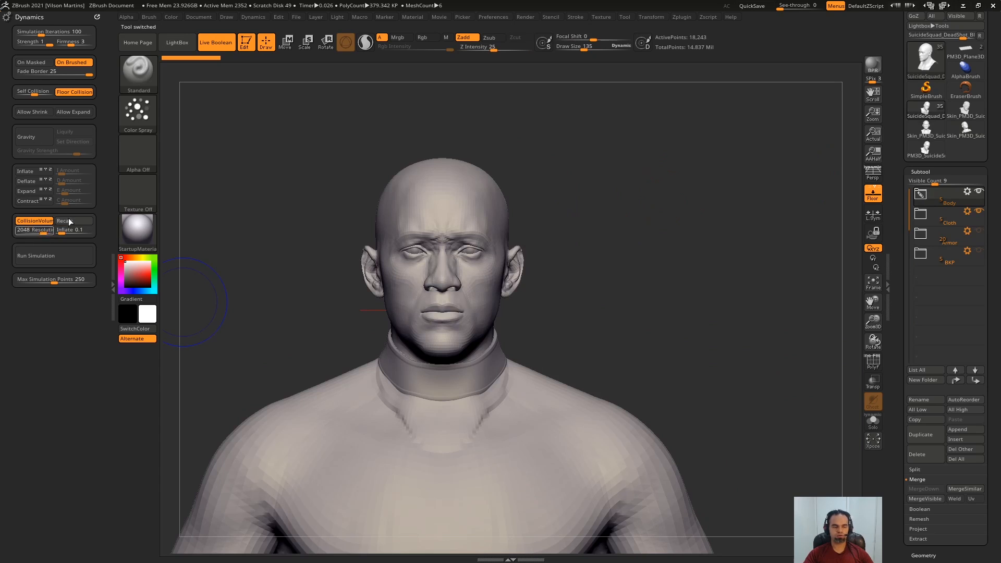
key(f)
alt+drag(698, 236, 636, 410)
alt+drag(569, 229, 277, 327)
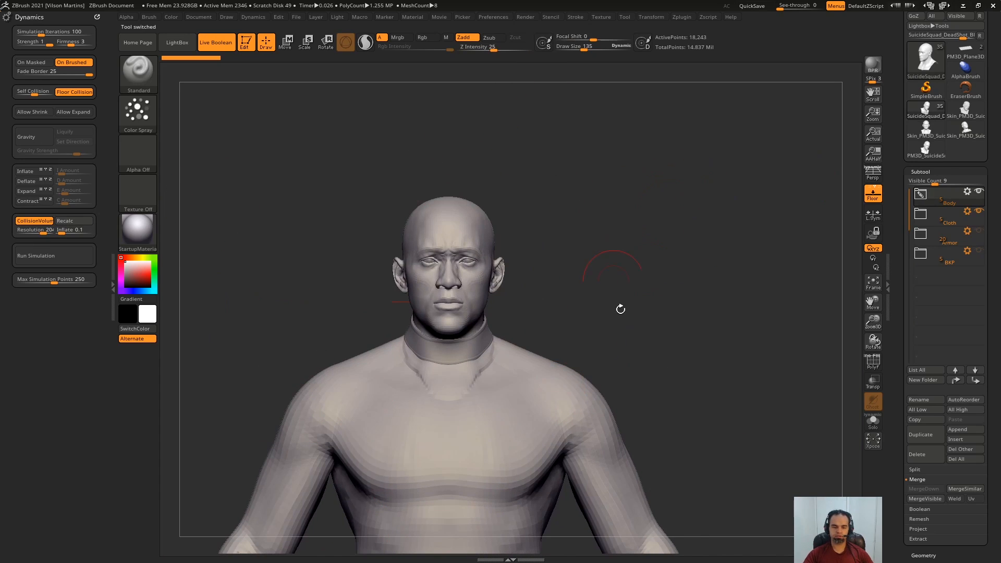
alt+drag(620, 310, 114, 332)
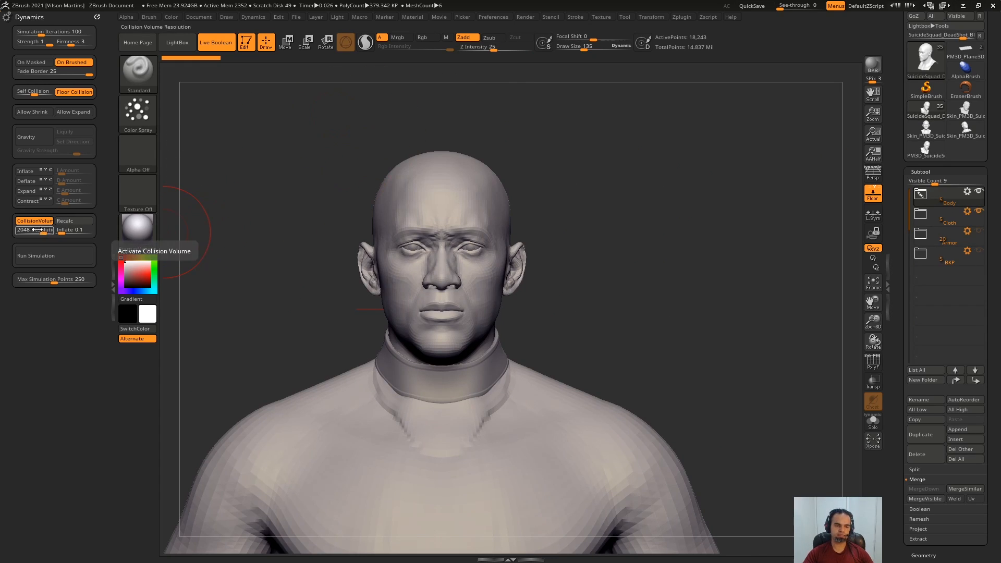
alt+right_drag(480, 506, 508, 428)
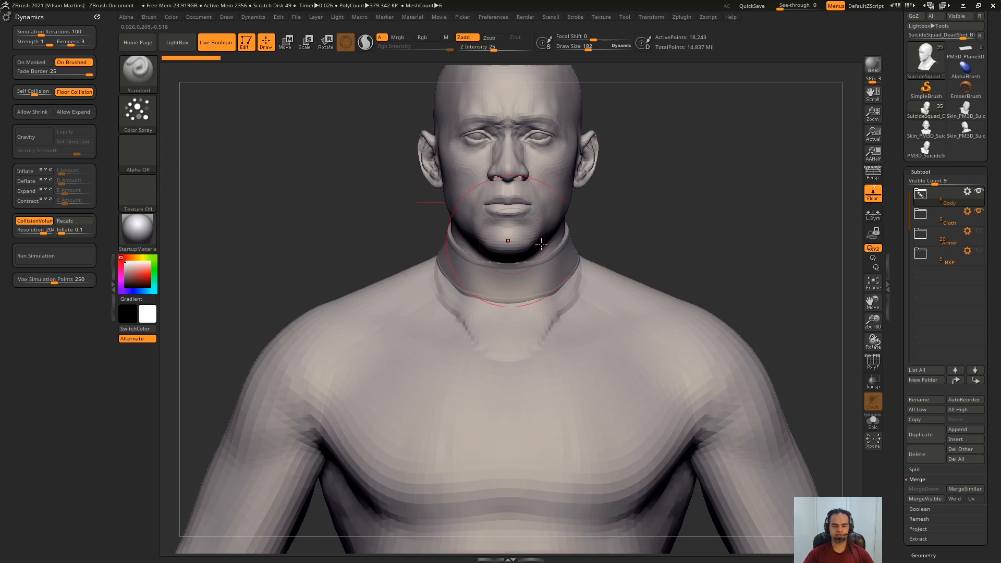
Select the shirt subtool and isolate it briefly in Solo mode to check its collar.
key(alt+s)
key(alt+s)
alt+click(568, 308)
key(alt+s)
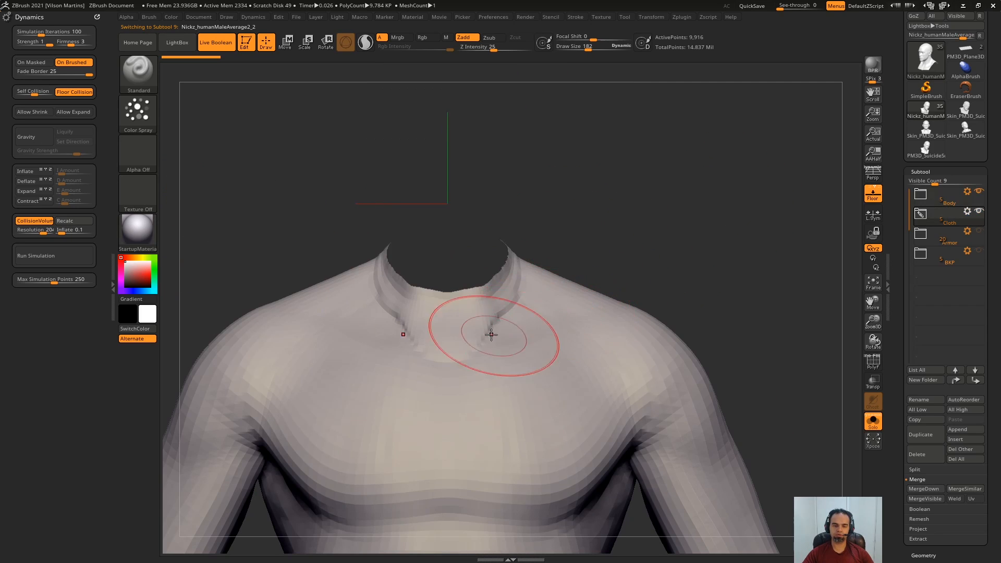
key(alt+s)
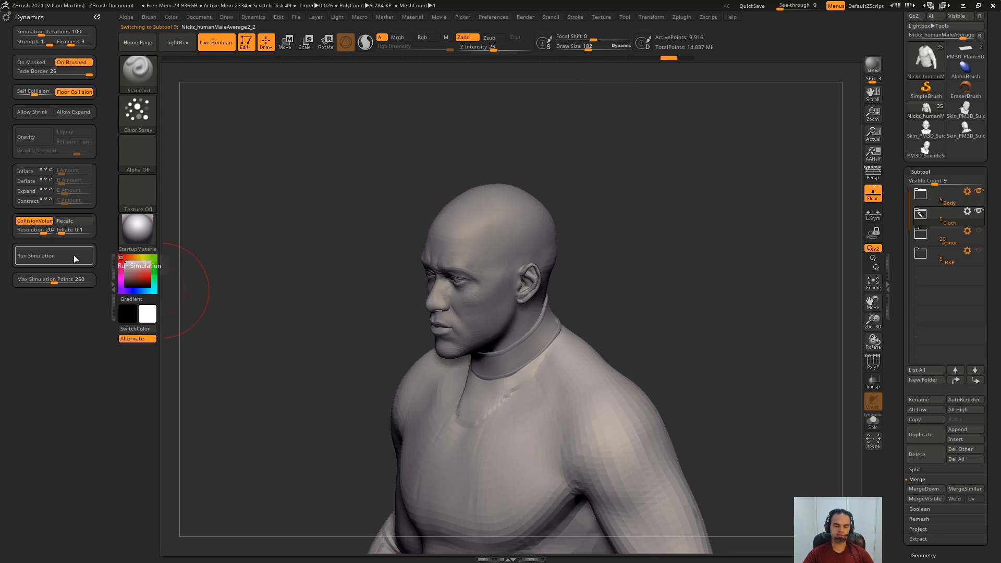
Enable Contract, run the simulation on the shirt, and inspect how the collar meets the neck.
click(28, 201)
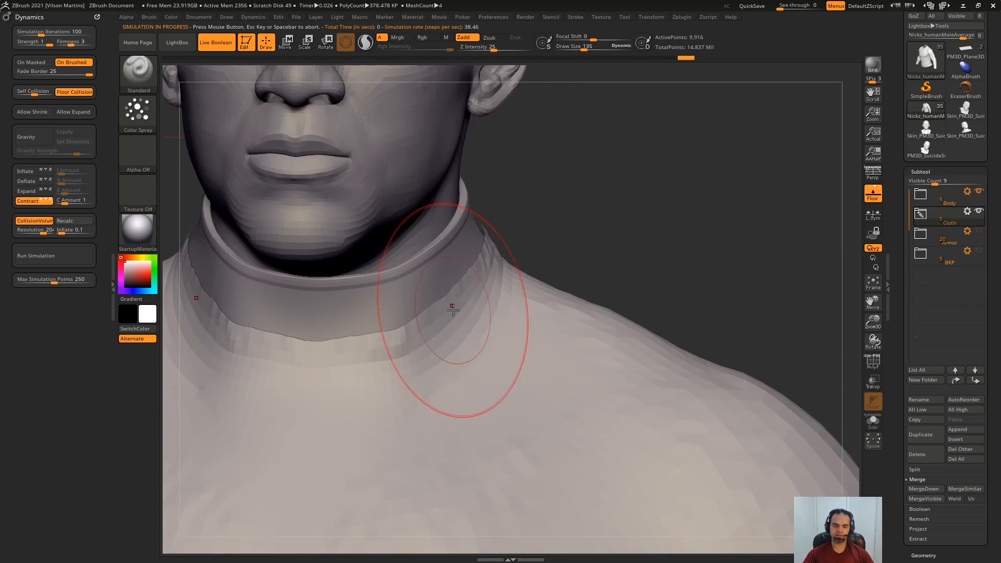
right_drag(453, 310, 467, 288)
key(s)
drag(467, 289, 459, 288)
ctrl+right_drag(454, 257, 449, 310)
key(s)
drag(449, 310, 442, 310)
right_drag(442, 310, 443, 307)
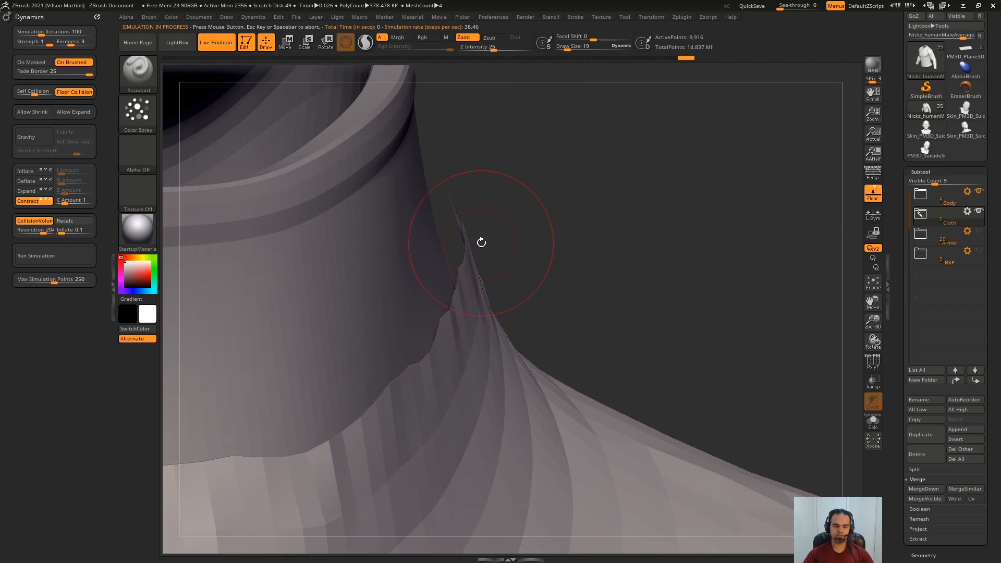
mouse_move(480, 239)
right_down()
mouse_move(441, 212)
mouse_move(180, 187)
right_up()
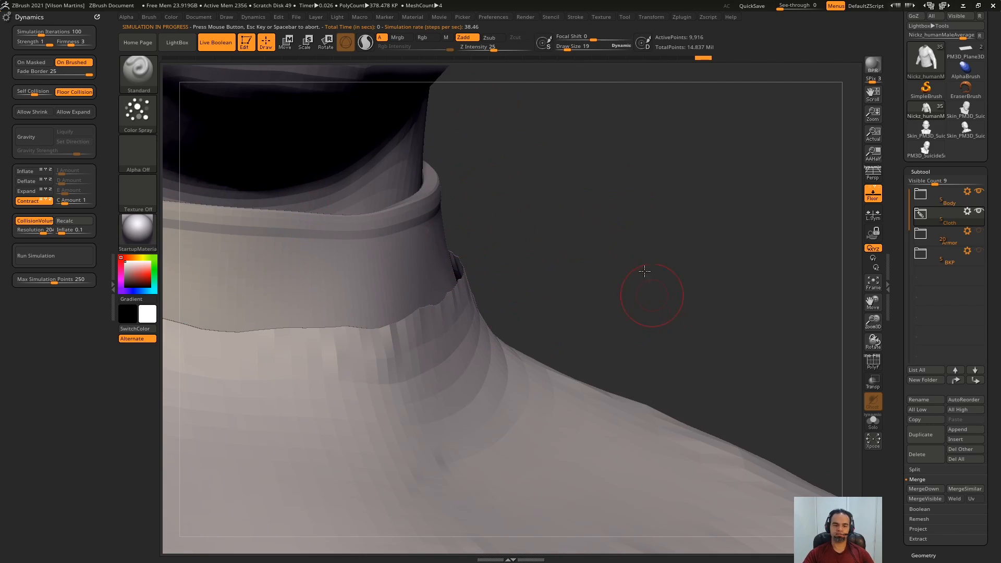
ctrl+right_drag(645, 271, 620, 190)
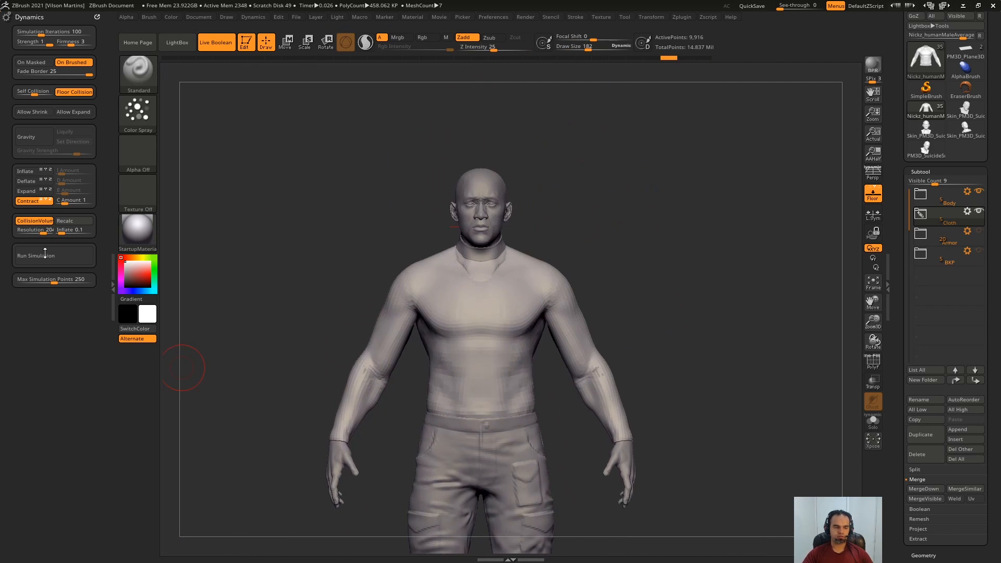
Run the Contract simulation on the whole shirt again and undo it.
click(72, 257)
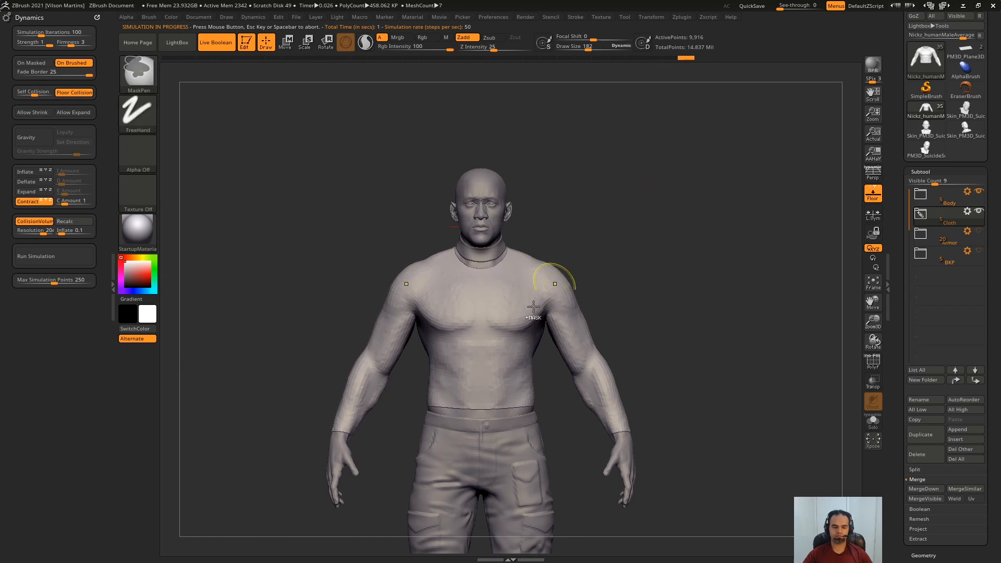
key(ctrl+z)
ctrl+right_drag(308, 188, 209, 279)
alt+right_drag(208, 279, 253, 237)
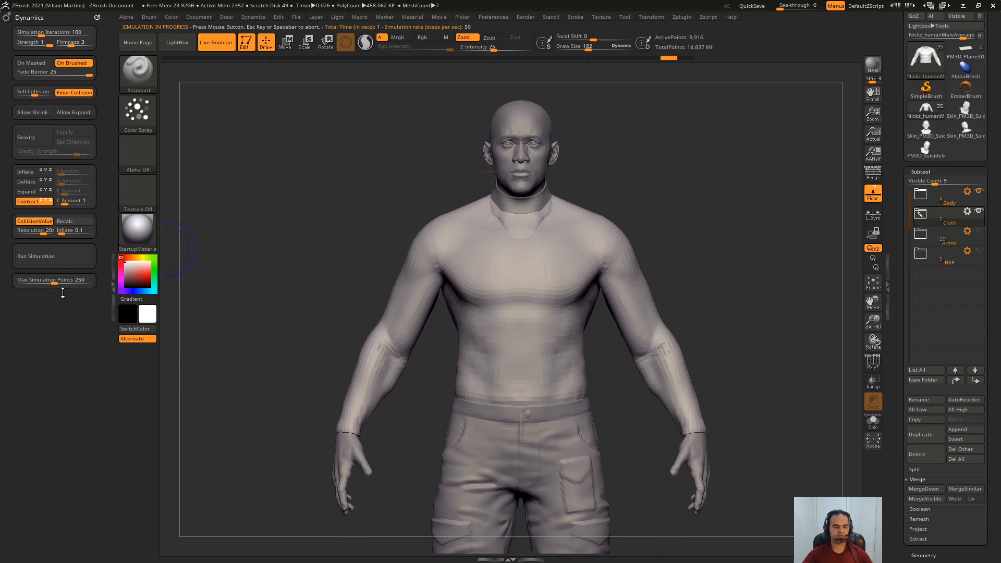
Check the Max Simulation Points setting while viewing the shirt on the character.
right_drag(663, 141, 727, 142)
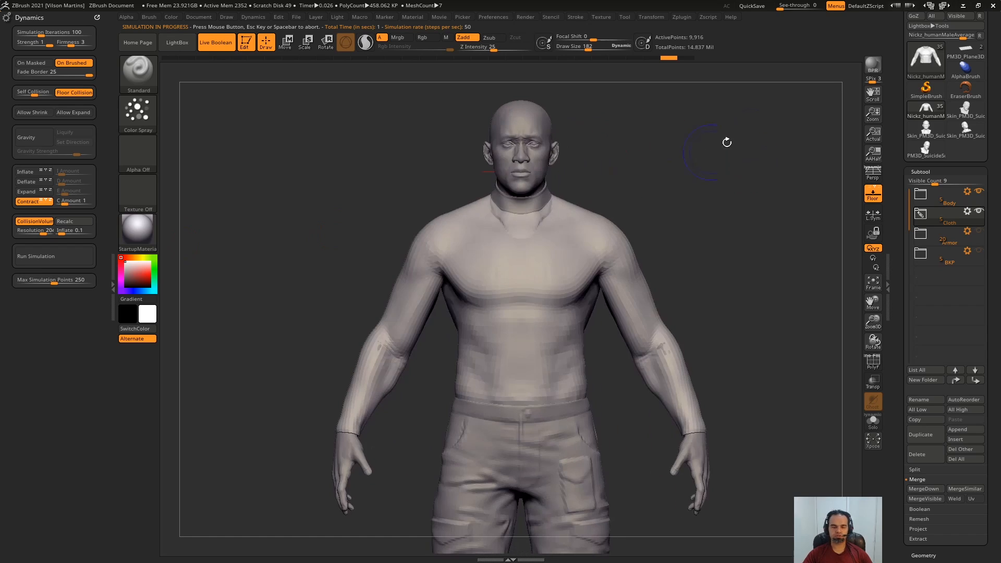
click(58, 280)
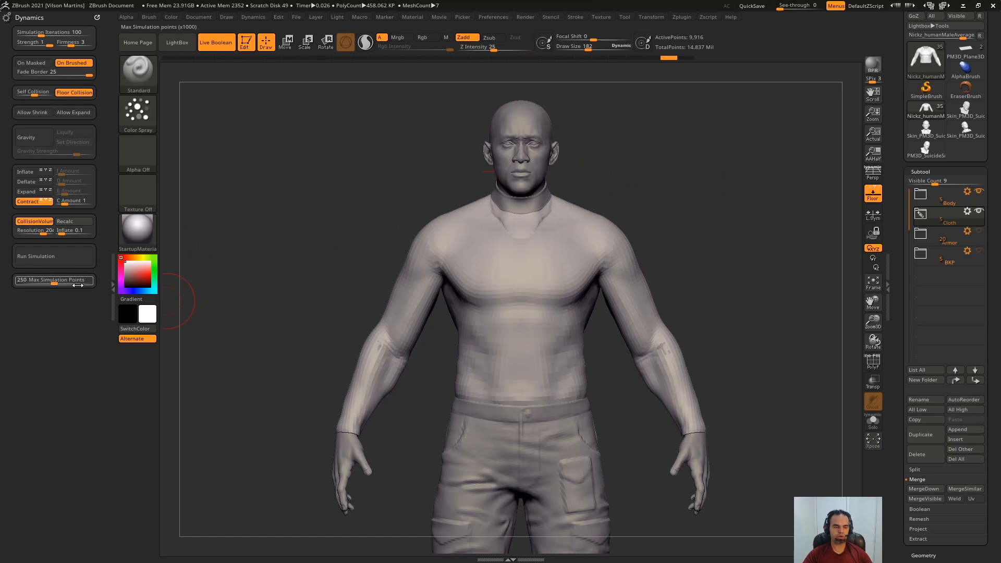
alt+right_drag(561, 165, 530, 201)
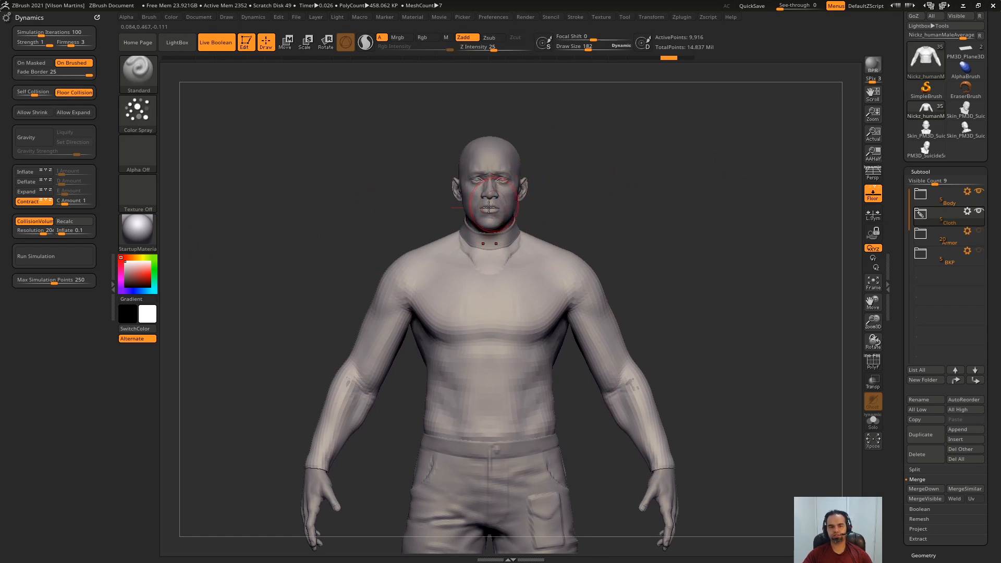
Set the brush draw size to 90 and isolate the shirt in Solo mode, framing its upper part.
ctrl+right_drag(700, 157, 684, 150)
key(s)
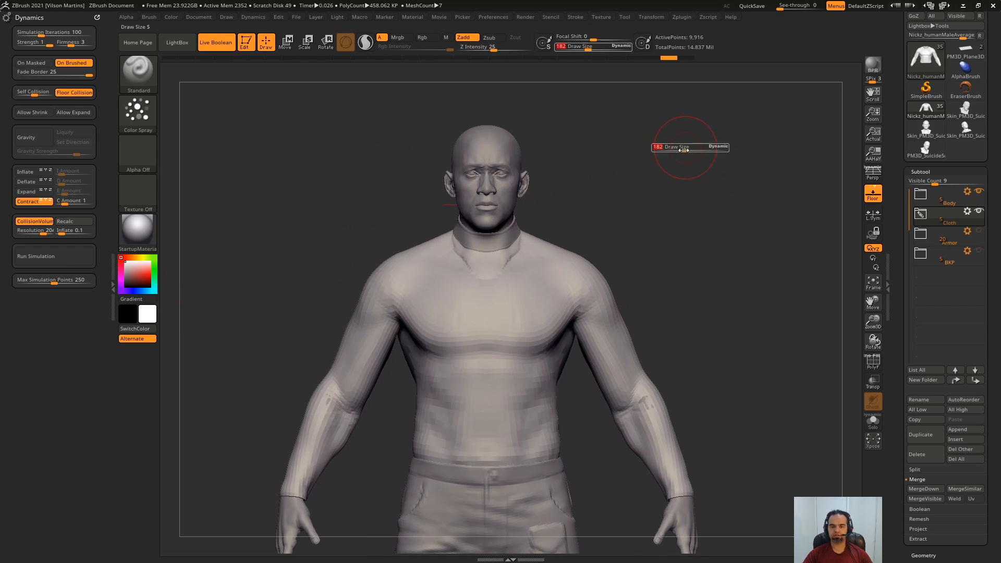
key(alt+s)
ctrl+right_drag(615, 172, 660, 179)
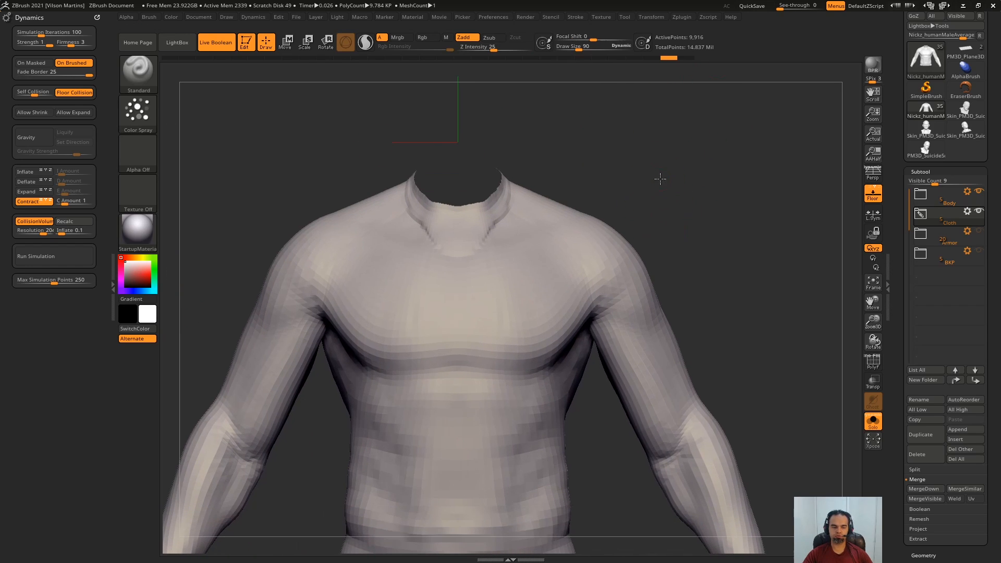
Raise the shirt to its highest subdivision level and check its active points against the simulation limit.
key(d)
key(d)
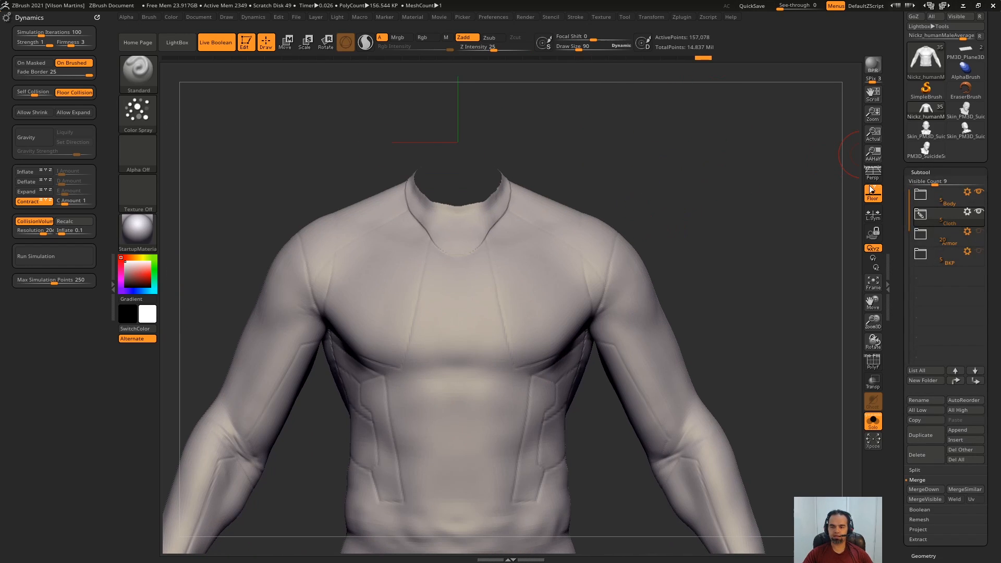
key(d)
alt+right_drag(697, 208, 699, 265)
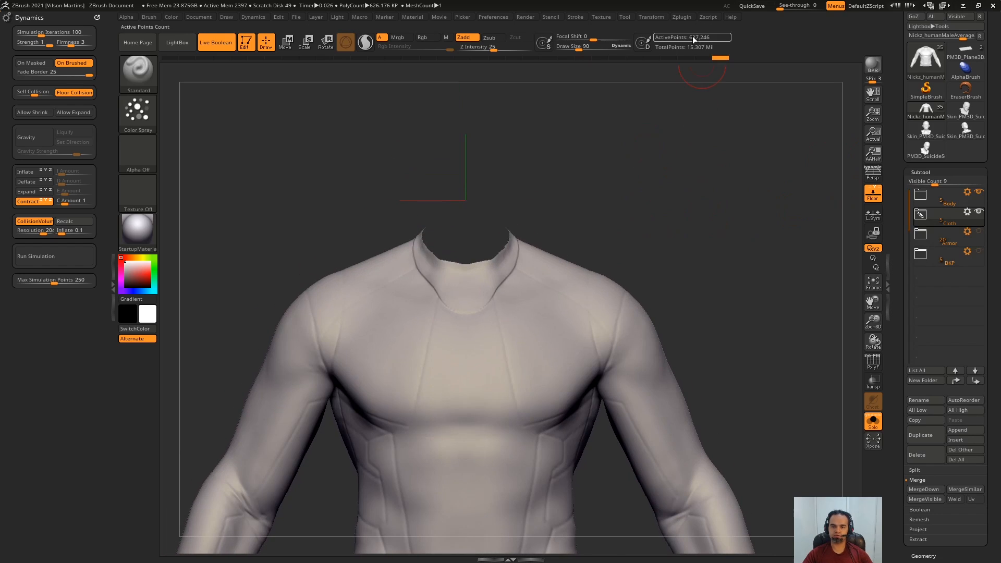
click(55, 254)
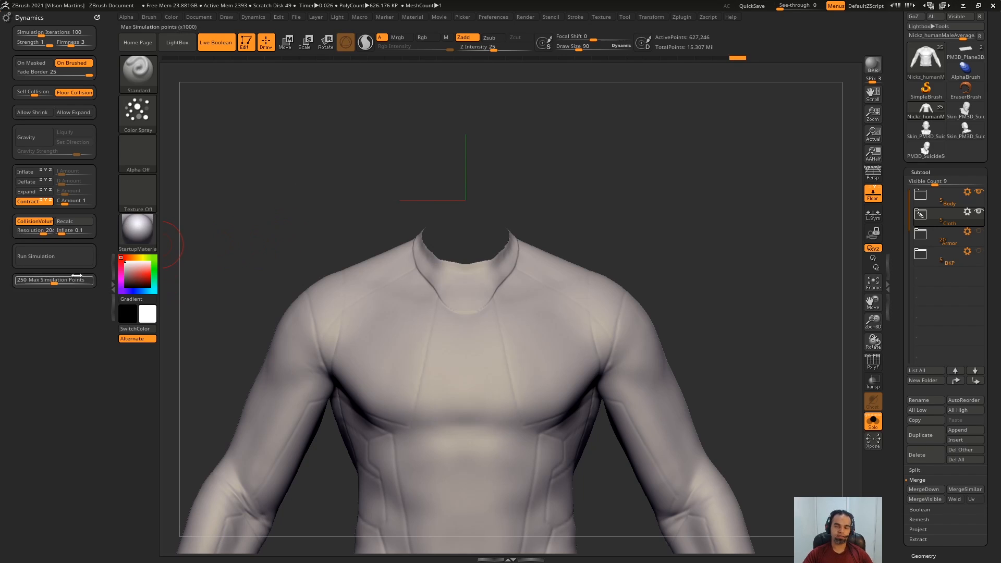
Try Max Simulation Points at 614 and set the value back to 250.
drag(59, 280, 75, 281)
drag(239, 222, 227, 228)
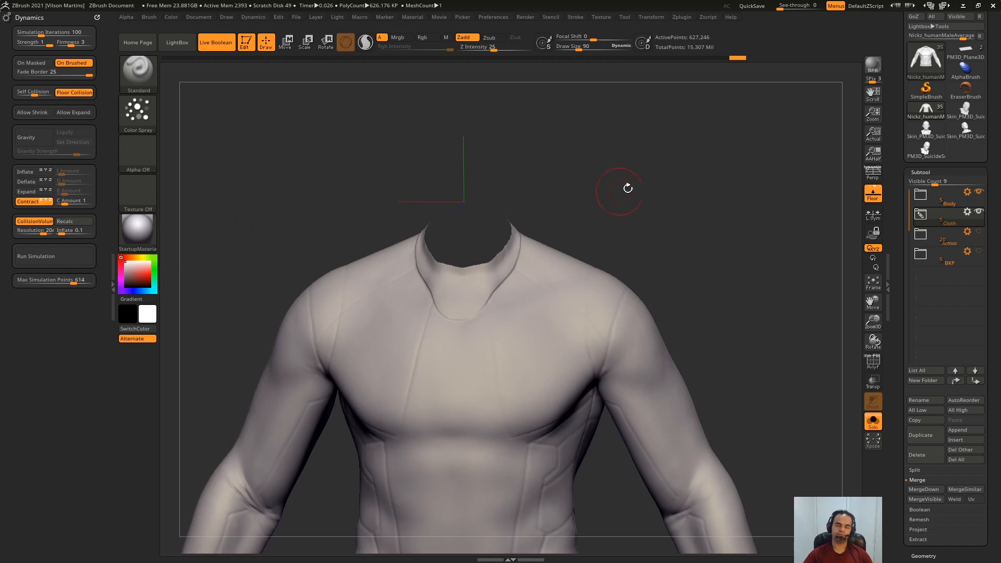
alt+drag(647, 182, 658, 137)
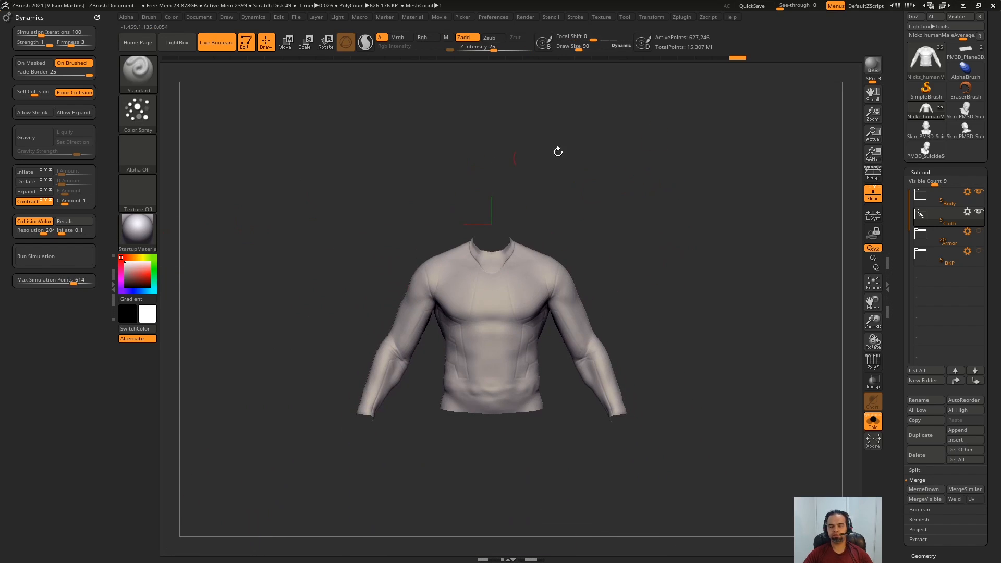
drag(558, 152, 693, 207)
drag(693, 208, 559, 148)
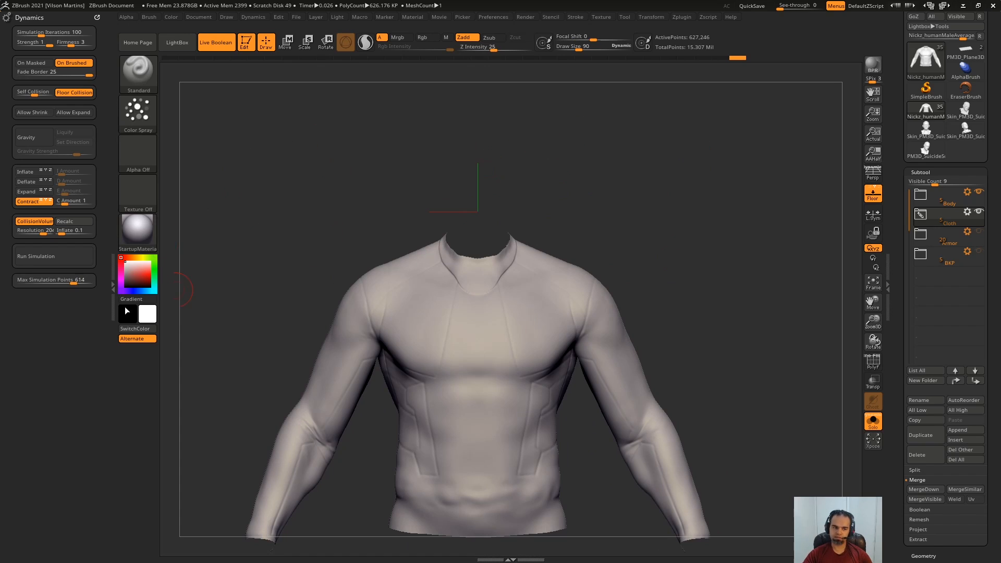
key(Return)
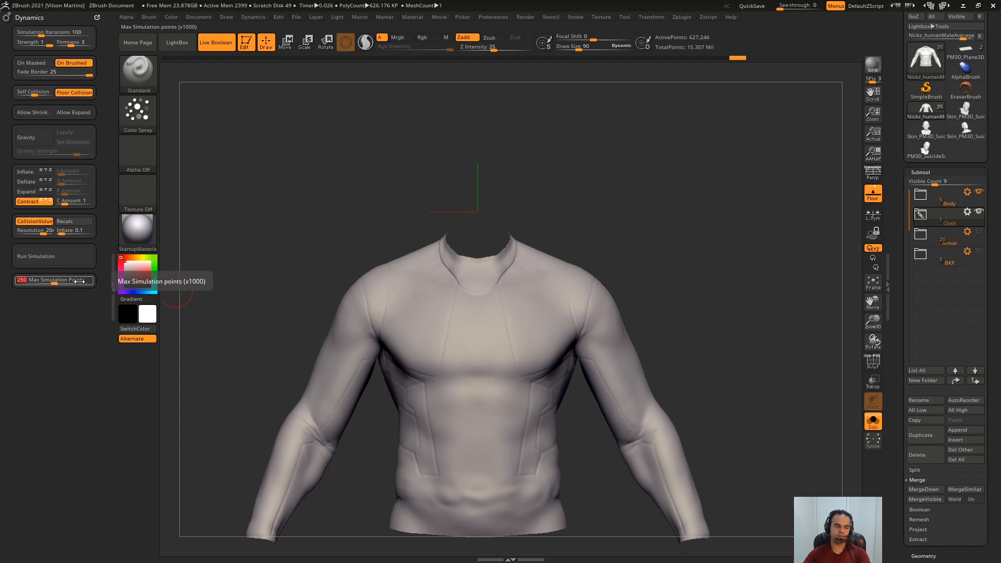
key(ctrl)
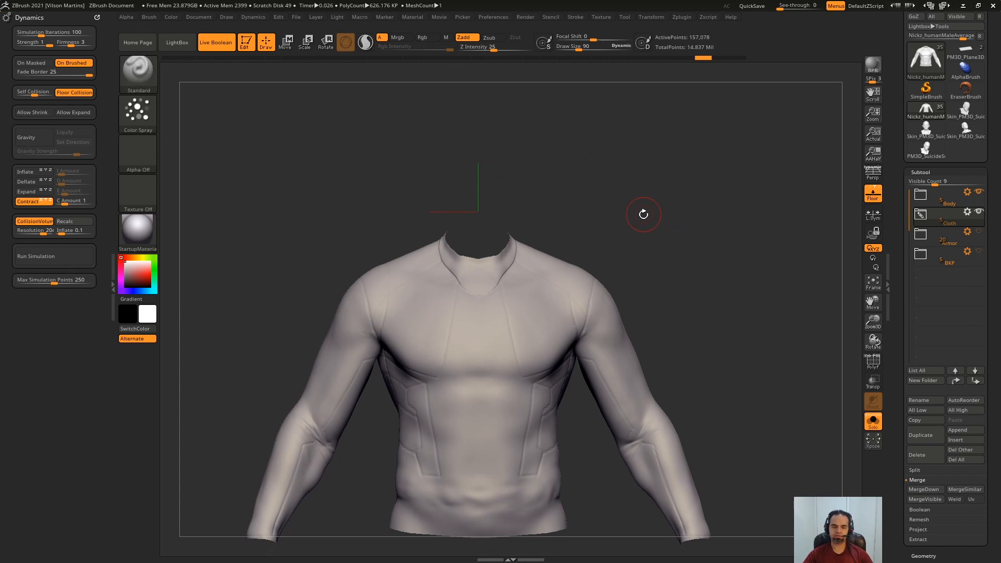
Lower the shirt's subdivision level while checking its polyframe, and exit Solo mode to show the whole character.
key(shift+f)
key(shift+d)
key(d)
alt+drag(659, 234, 657, 245)
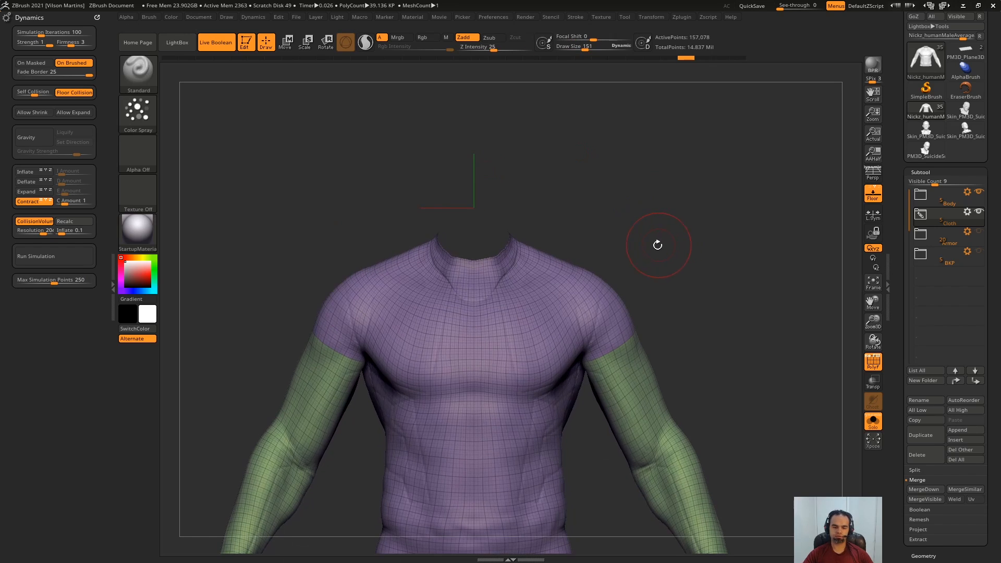
key(shift+f)
alt+drag(281, 258, 281, 202)
key(alt+s)
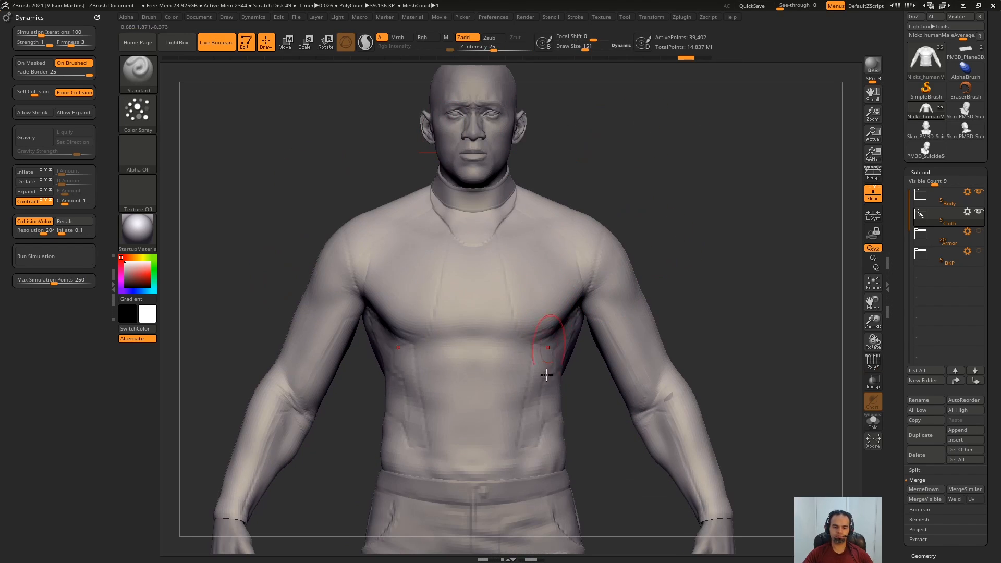
Mask the shirt's abdomen with a draw size of 514, drop to the lowest subdivision level and invert the mask.
alt+right_drag(546, 388, 528, 295)
key(])
key(])
key(])
key(])
ctrl+drag(530, 364, 490, 378)
mouse_move(490, 379)
right_down()
mouse_move(669, 278)
mouse_move(681, 246)
right_up()
key(shift+d)
alt+right_drag(389, 229, 274, 227)
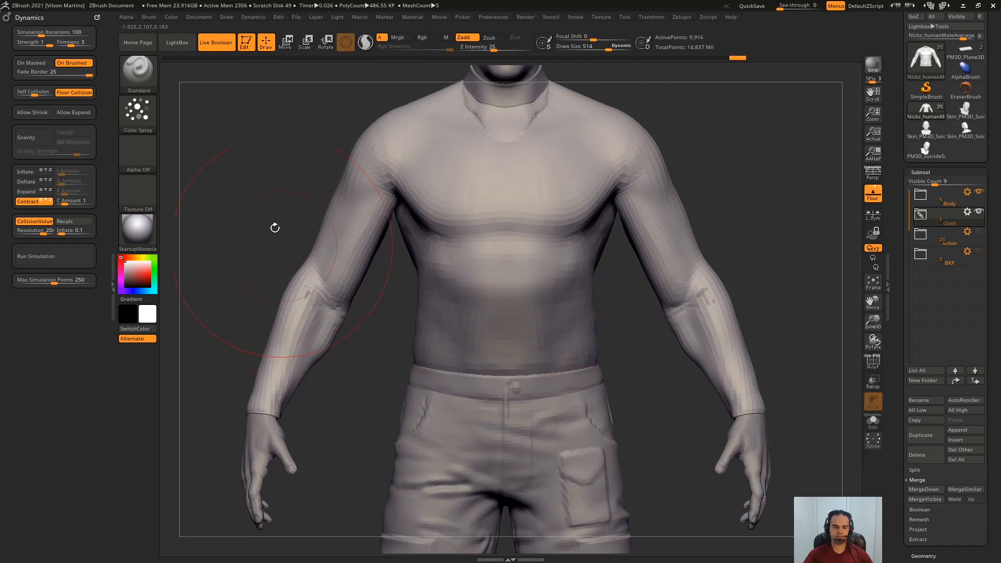
key(ctrl+i)
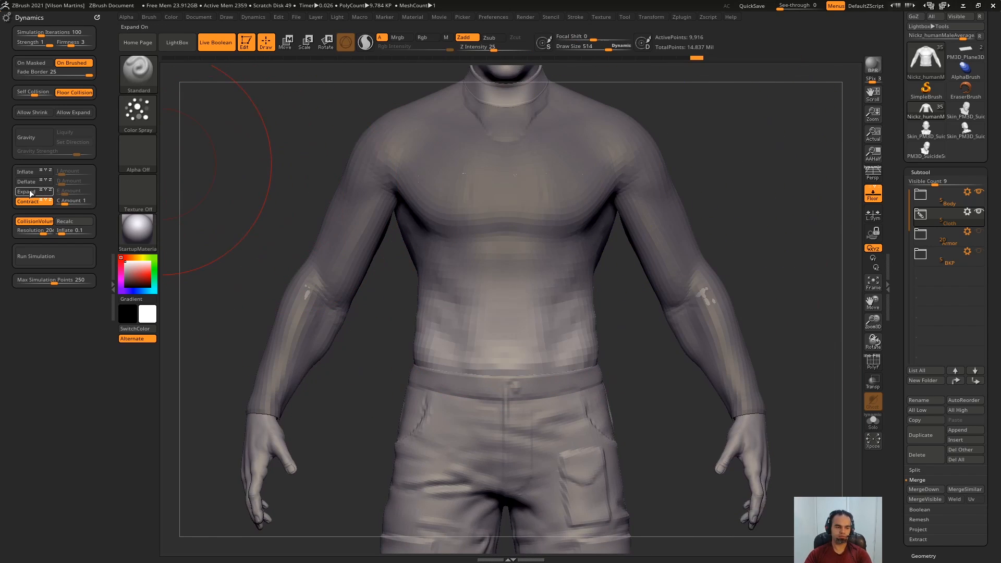
Enable Expand with an amount of 10 and run the simulation on the unmasked abdomen.
click(30, 192)
key(Return)
click(54, 256)
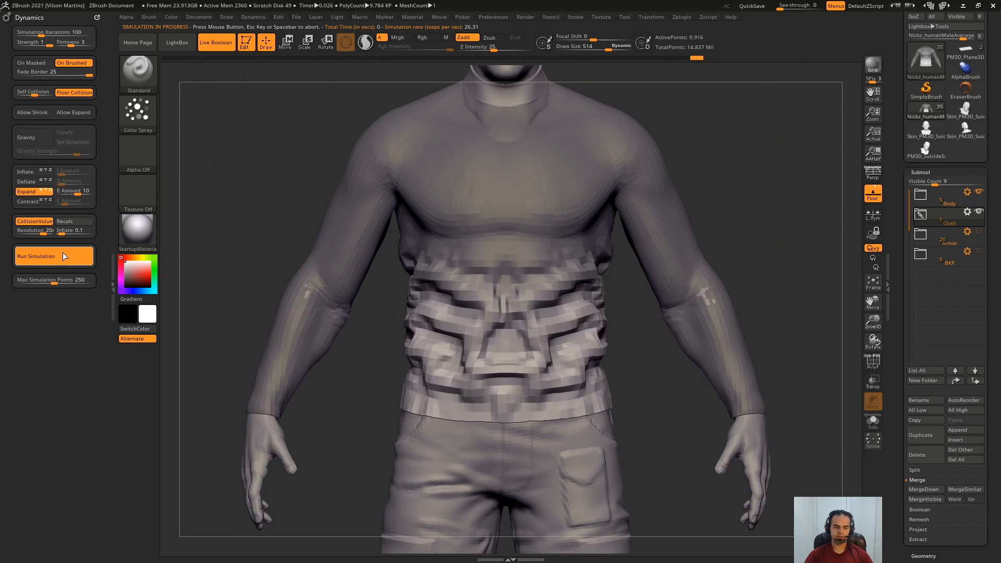
key(space)
Run the Expand simulation on the freshly masked abdomen at a higher subdivision level, and undo the result.
mouse_move(754, 150)
ctrl+mouse_down()
mouse_move(757, 193)
mouse_move(746, 192)
ctrl+mouse_up()
key(d)
key(s)
drag(605, 331, 618, 332)
ctrl+drag(487, 421, 386, 404)
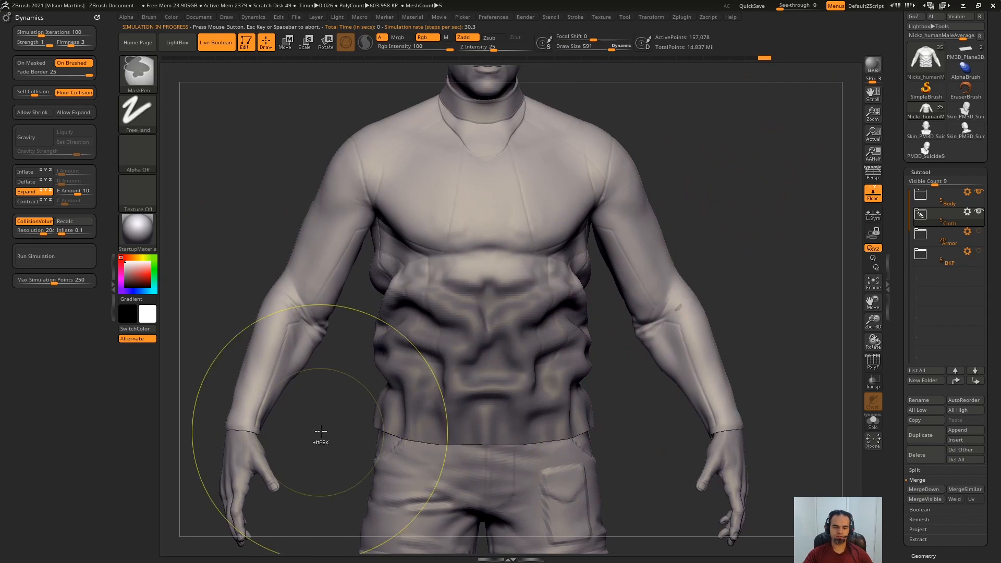
ctrl+click(320, 431)
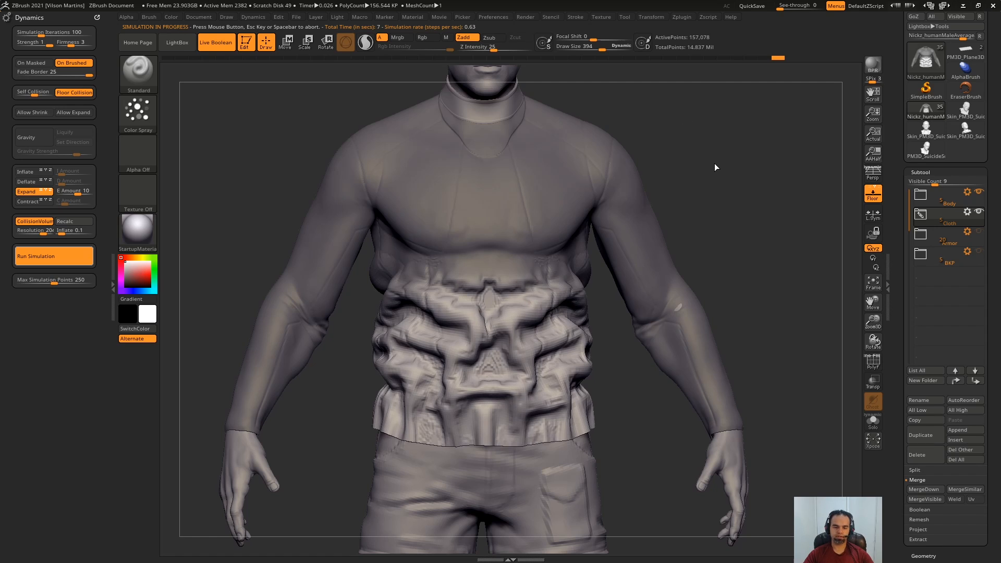
drag(714, 163, 636, 209)
key(ctrl+z)
key(ctrl+z)
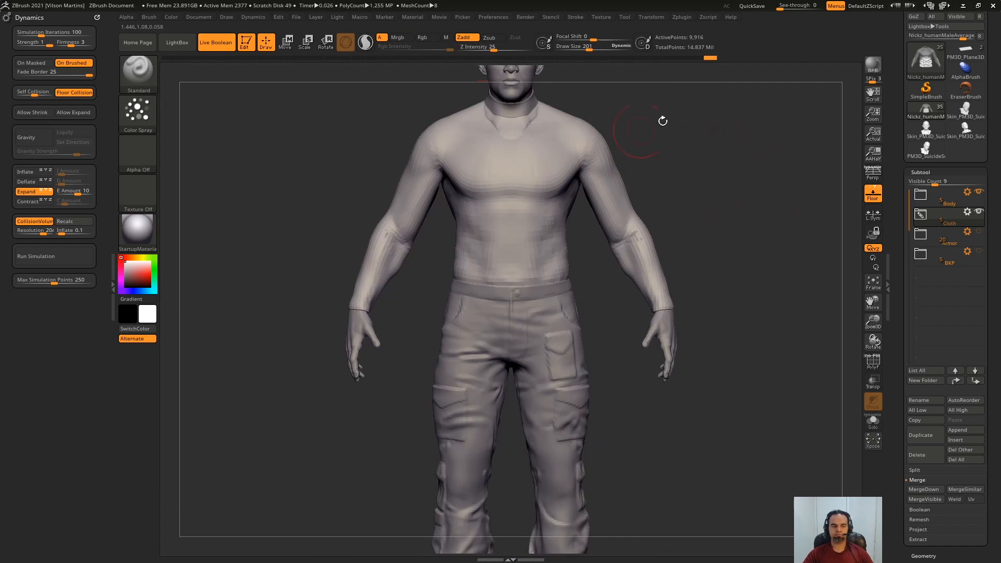
Display the shirt's polyframe and examine its mesh on the character.
alt+drag(663, 121, 634, 176)
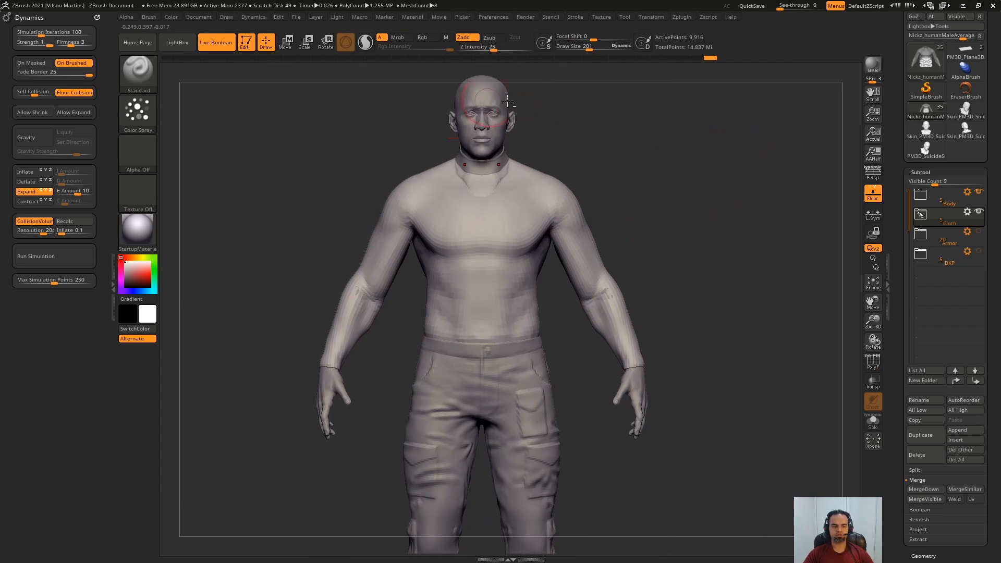
alt+drag(552, 230, 522, 193)
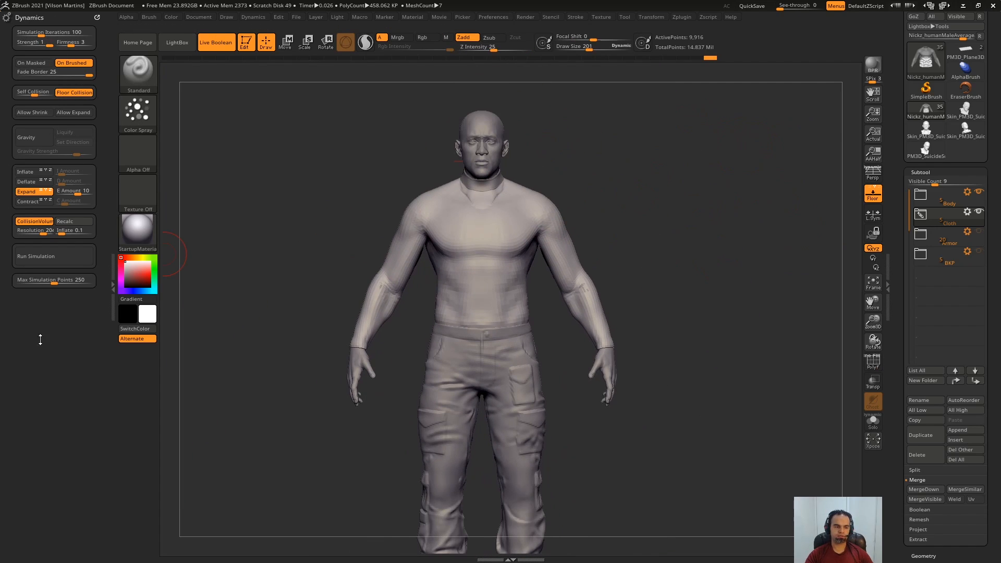
key(shift+f)
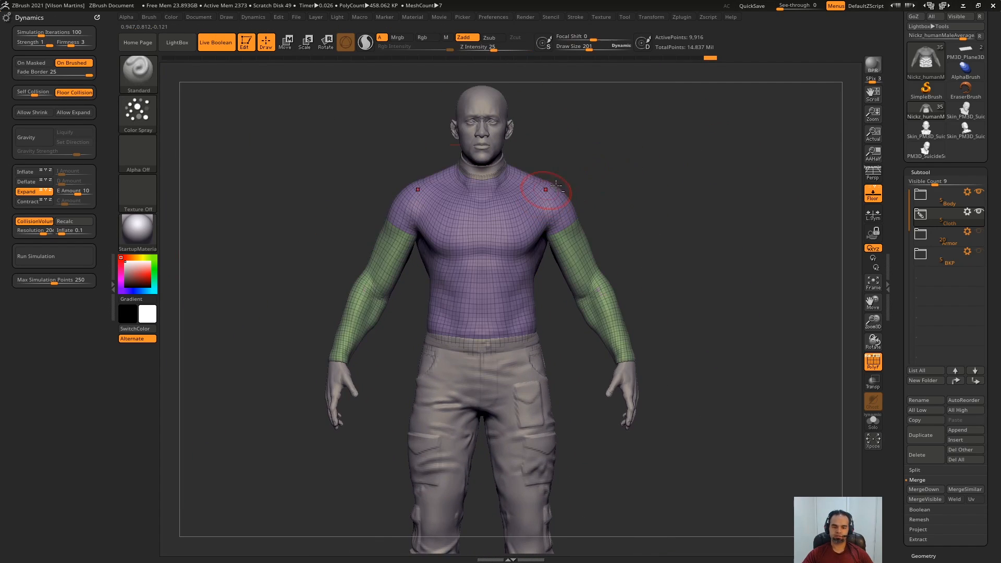
mouse_move(633, 163)
mouse_down()
mouse_move(775, 163)
mouse_move(760, 155)
mouse_move(726, 163)
mouse_move(695, 195)
mouse_move(596, 227)
mouse_move(701, 231)
mouse_move(712, 240)
mouse_up()
alt+drag(619, 202, 646, 212)
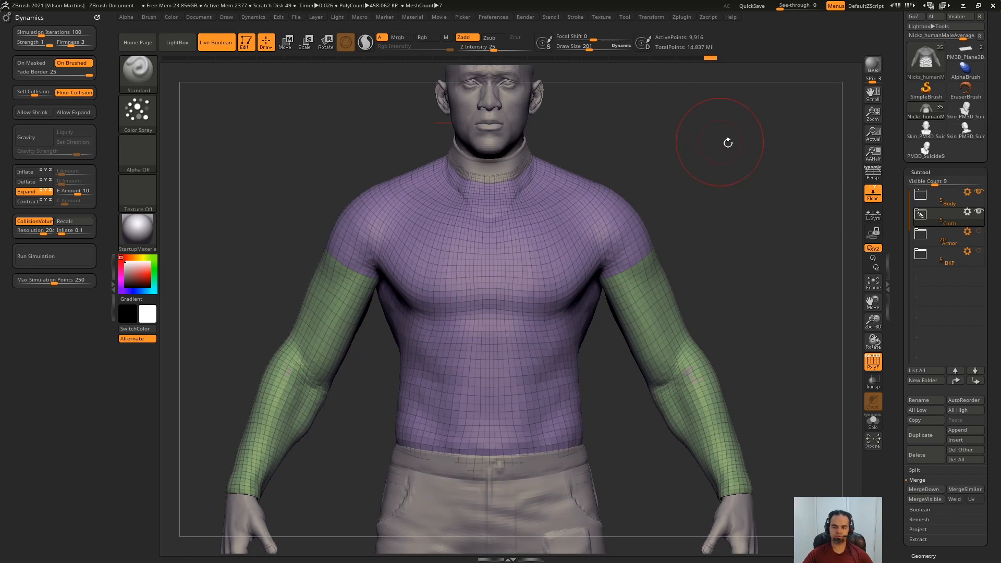
key(alt+s)
key(alt+s)
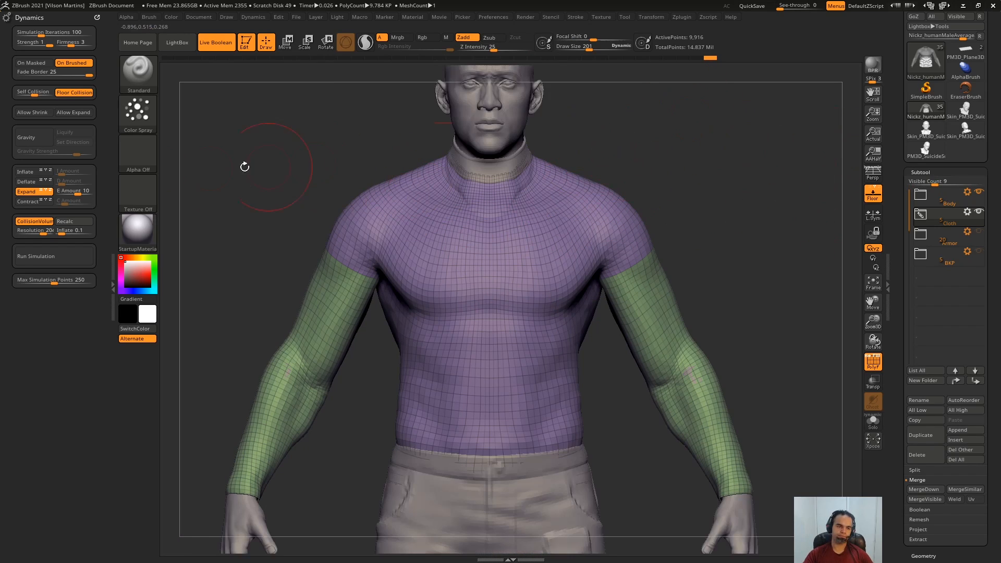
Enable Contract, run the simulation on the whole unmasked shirt, and undo the result.
click(29, 200)
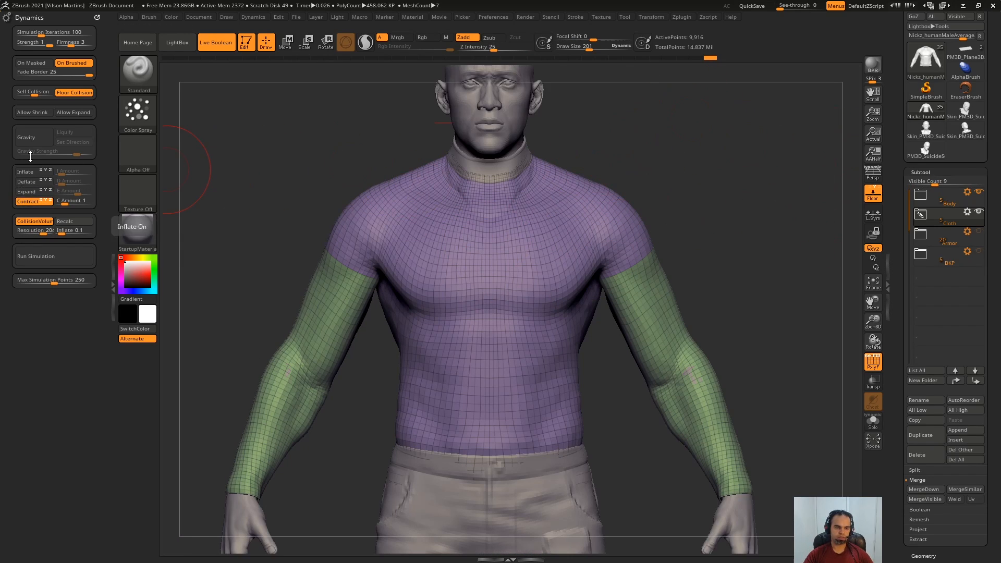
mouse_move(224, 208)
alt+mouse_down()
mouse_move(250, 233)
mouse_move(241, 218)
alt+mouse_up()
click(50, 249)
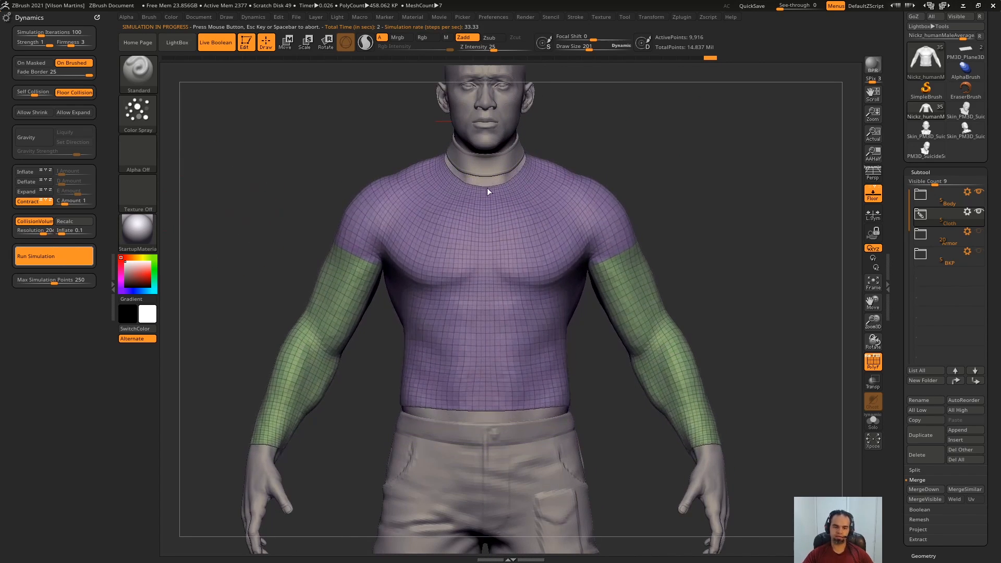
key(ctrl)
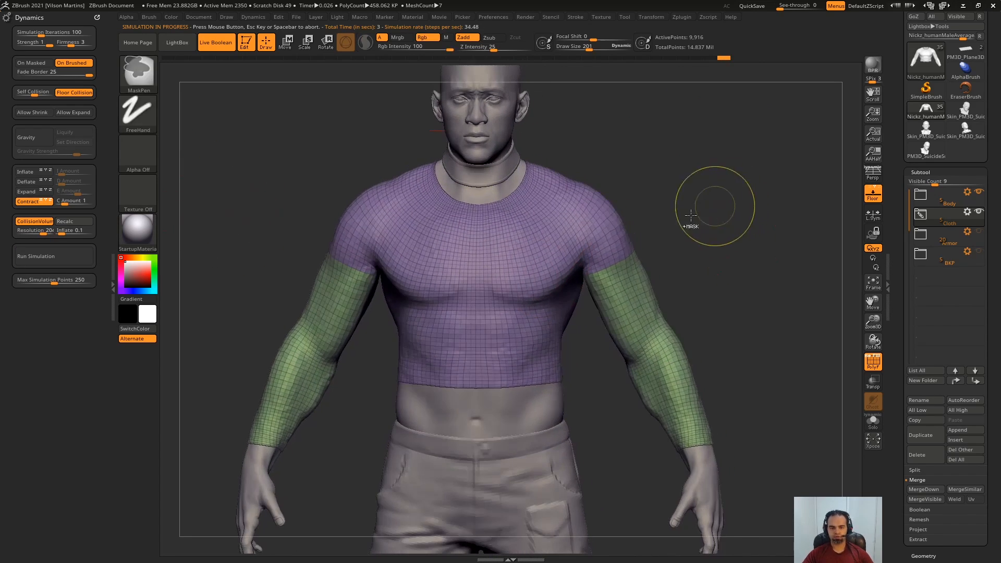
key(ctrl+z)
Isolate the shirt in Solo mode and choose MaskLasso as the masking brush.
key(alt+s)
alt+drag(557, 133, 523, 275)
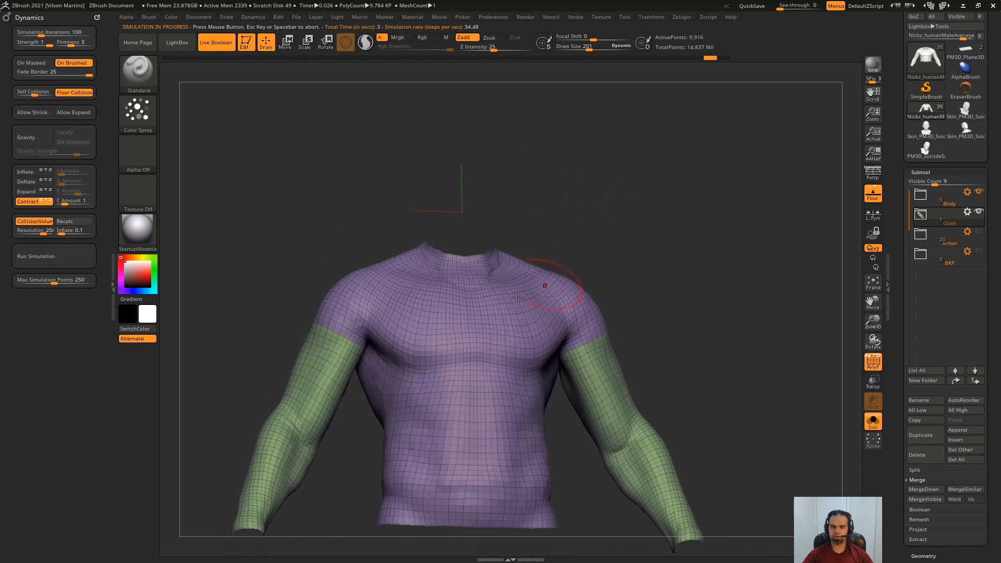
mouse_move(687, 185)
mouse_down()
mouse_move(530, 297)
mouse_move(474, 175)
mouse_move(360, 380)
mouse_move(558, 307)
mouse_move(698, 310)
mouse_up()
key(ctrl)
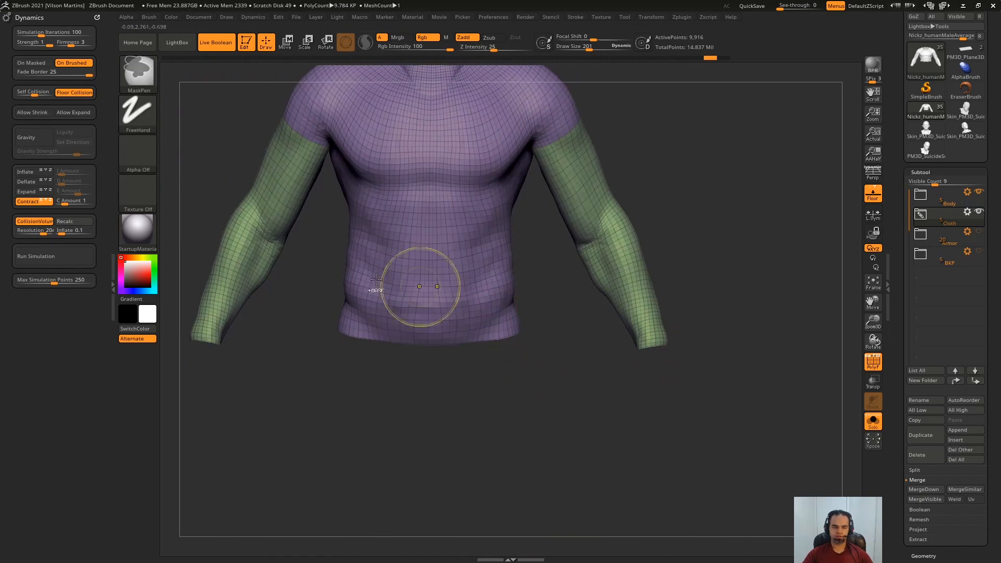
key(ctrl+b)
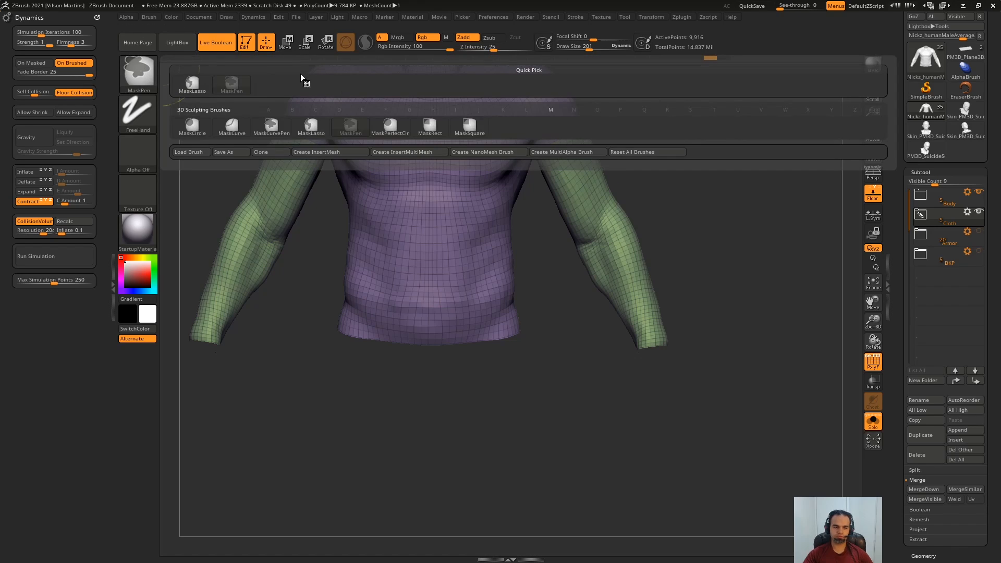
click(312, 128)
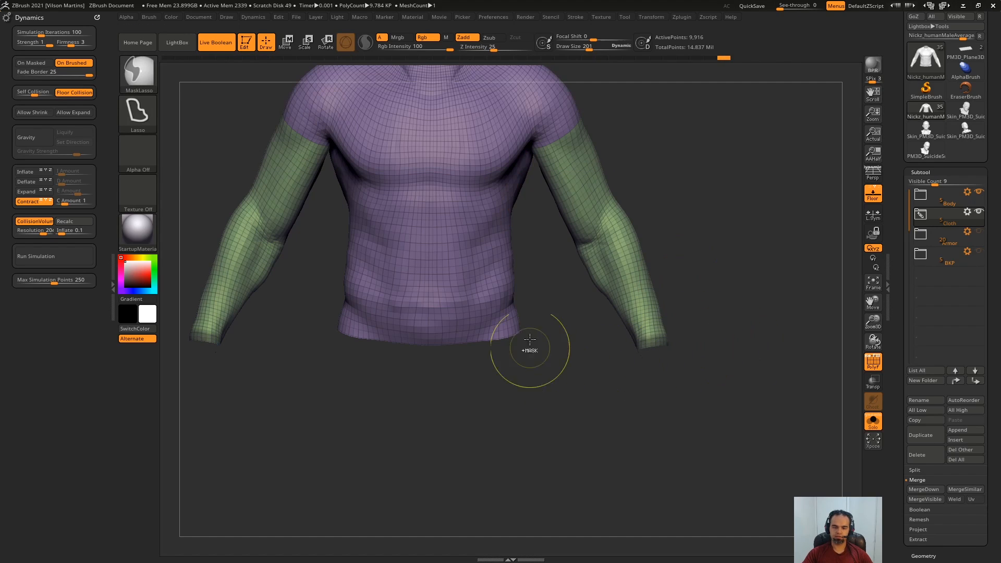
Mask the shirt's bottom hem and collar with lasso selections.
mouse_move(537, 344)
shift+mouse_down()
mouse_move(546, 351)
mouse_move(355, 398)
mouse_move(576, 392)
shift+mouse_up()
mouse_move(576, 396)
mouse_down()
mouse_move(512, 433)
mouse_move(493, 432)
mouse_up()
alt+drag(648, 398, 324, 456)
drag(564, 407, 496, 365)
mouse_move(579, 233)
ctrl+mouse_down()
mouse_move(546, 390)
mouse_move(569, 381)
ctrl+mouse_up()
mouse_move(589, 323)
mouse_down()
mouse_move(537, 268)
mouse_move(469, 310)
mouse_up()
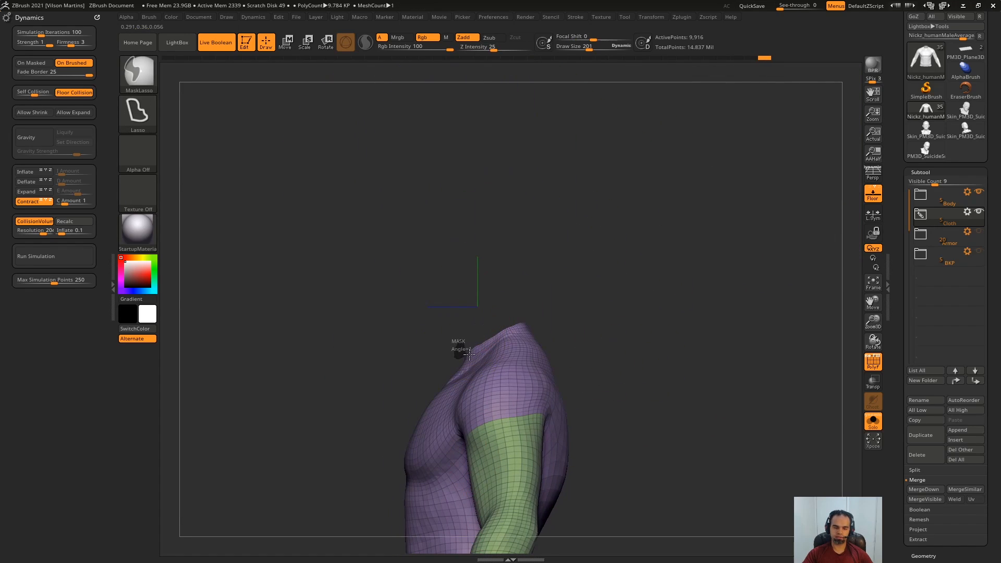
ctrl+drag(524, 328, 485, 279)
Run, undo and rerun the Contract simulation with the hem and collar masked, and show the whole character again.
shift+drag(589, 284, 607, 210)
shift+drag(607, 209, 371, 360)
shift+drag(729, 337, 516, 239)
alt+drag(382, 231, 384, 186)
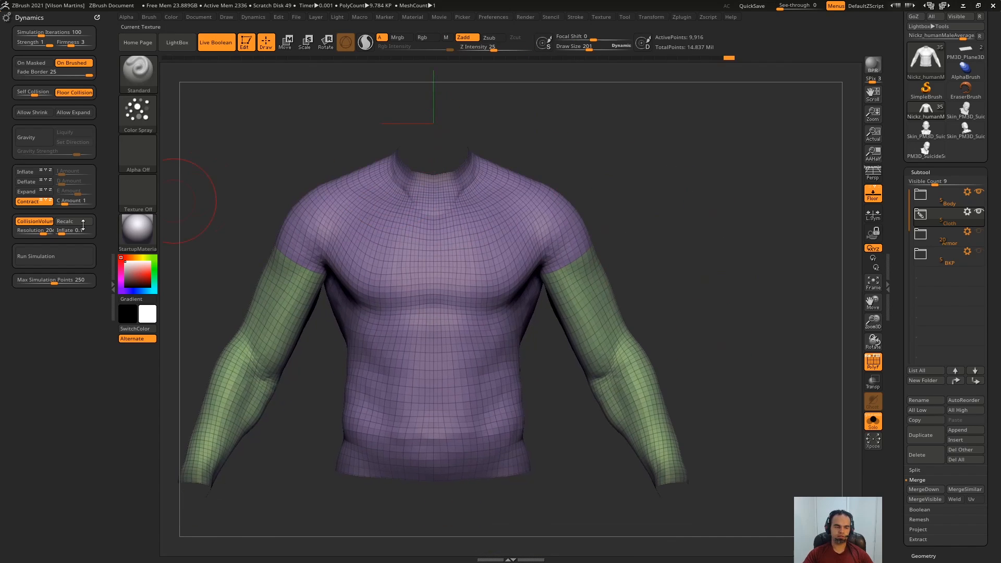
click(55, 260)
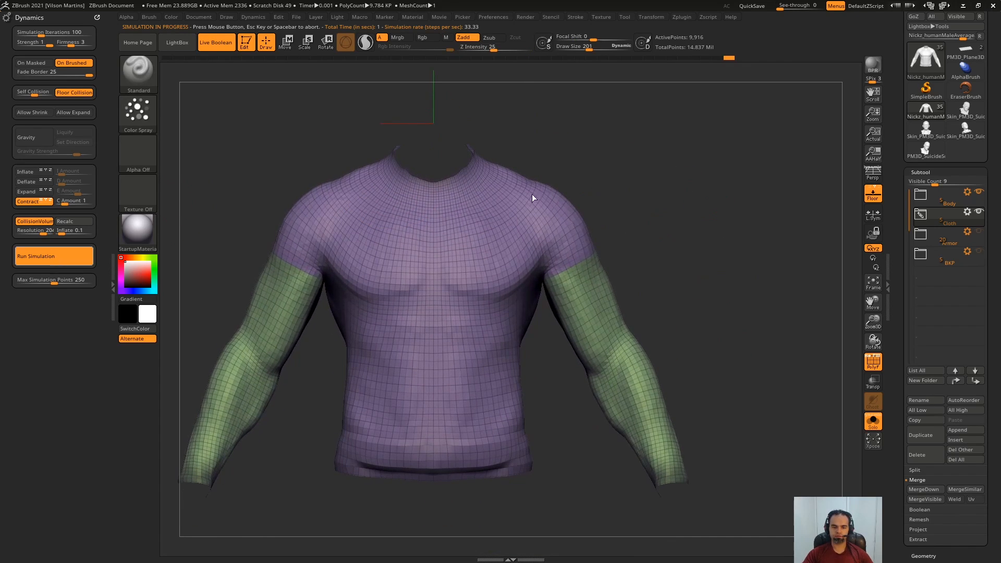
key(ctrl+z)
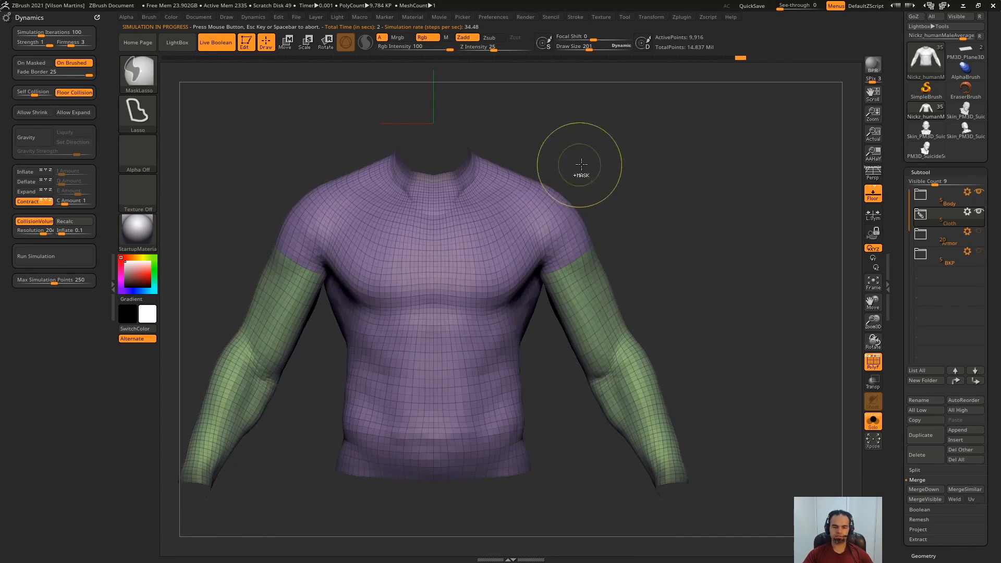
ctrl+click(580, 163)
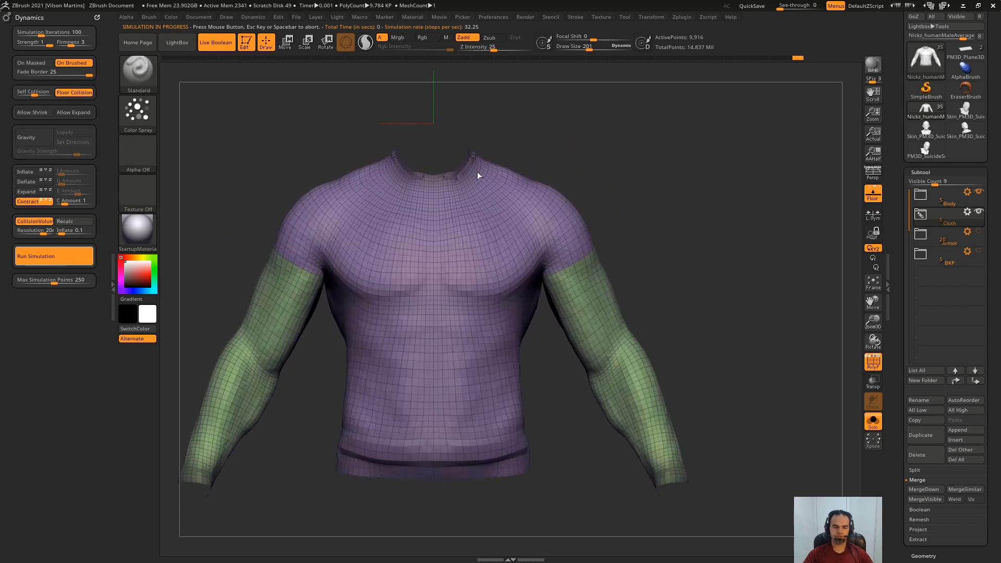
click(727, 190)
key(alt+s)
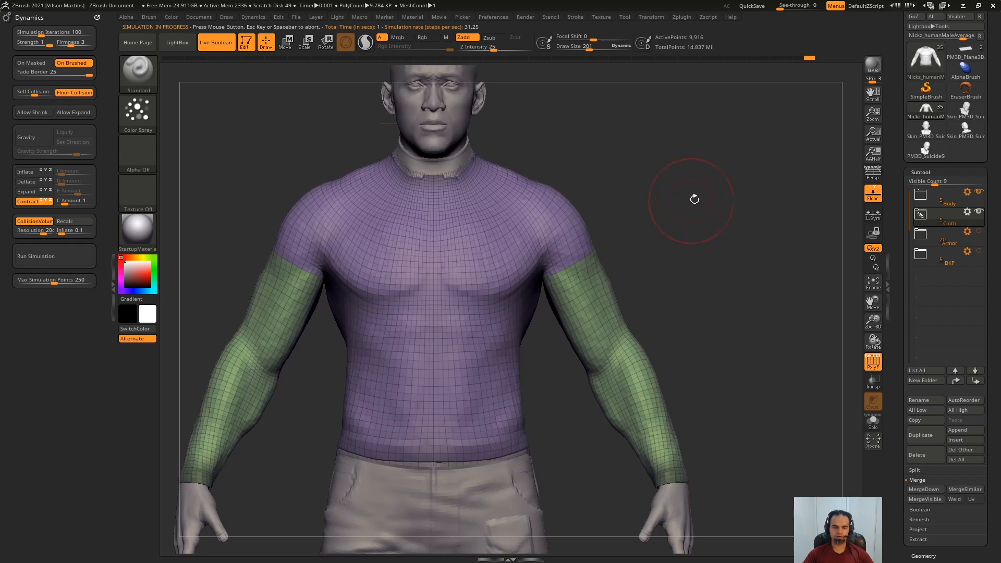
Switch the simulation from Contract to Expand, run it on the shirt, and undo the result.
alt+drag(695, 199, 717, 185)
click(24, 194)
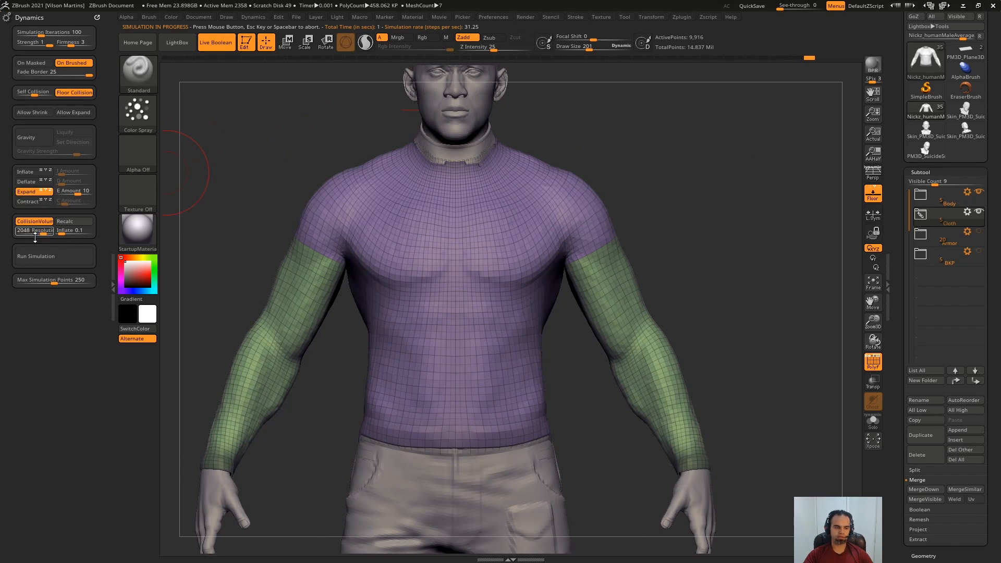
click(676, 128)
key(ctrl+z)
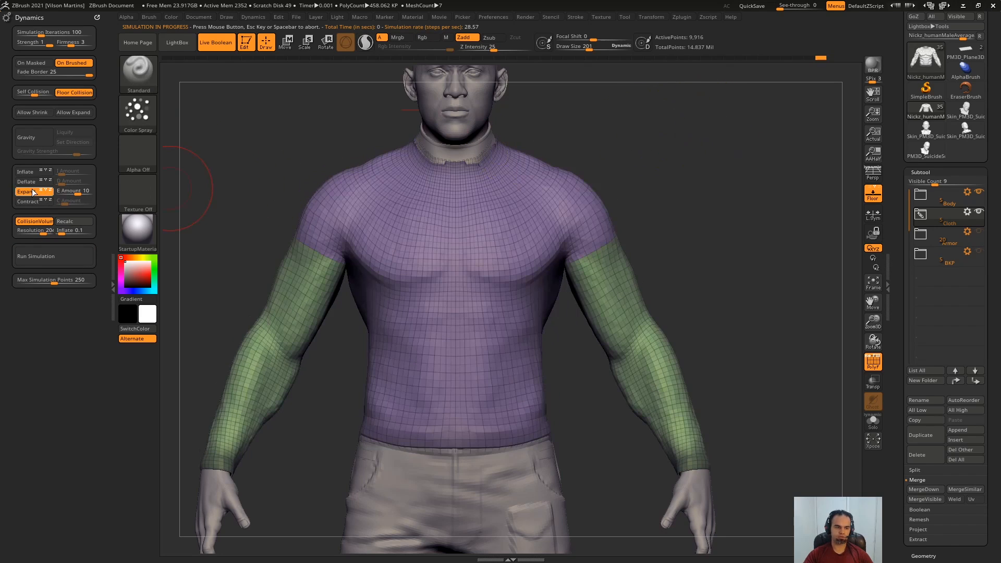
Enable Gravity at strength 10, run the simulation on the shirt, and inspect the sleeve and hem folds from several sides.
click(33, 255)
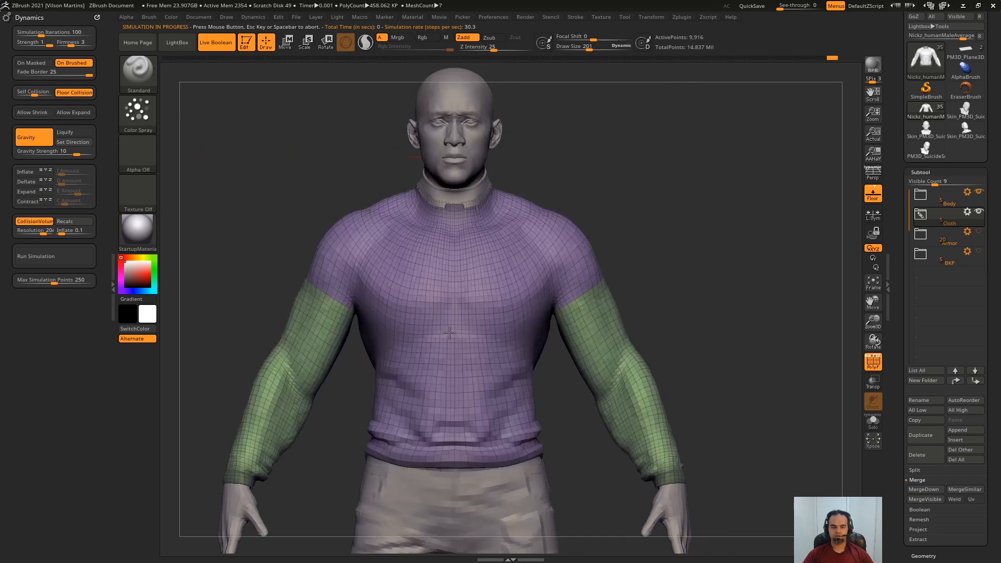
drag(610, 152, 751, 86)
right_drag(614, 210, 388, 288)
click(55, 258)
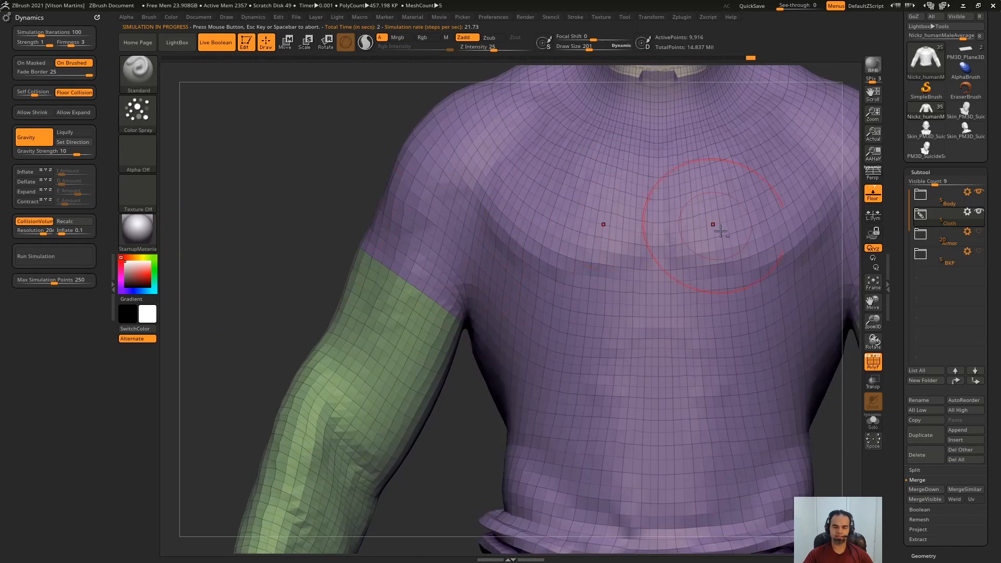
right_drag(721, 231, 350, 249)
ctrl+right_drag(369, 368, 421, 161)
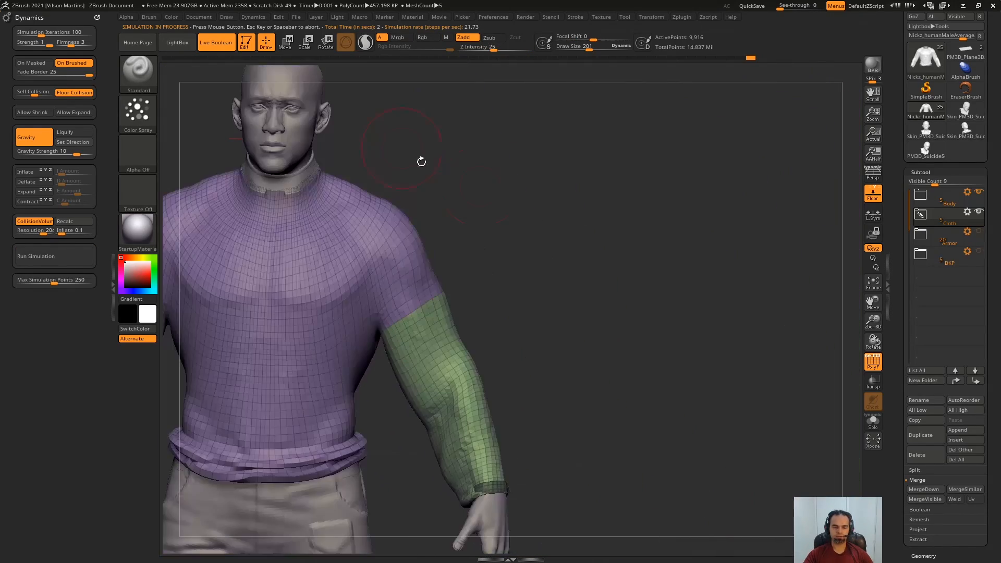
mouse_move(485, 201)
shift+right_down()
mouse_move(521, 219)
mouse_move(730, 149)
mouse_move(427, 318)
mouse_move(313, 311)
shift+right_up()
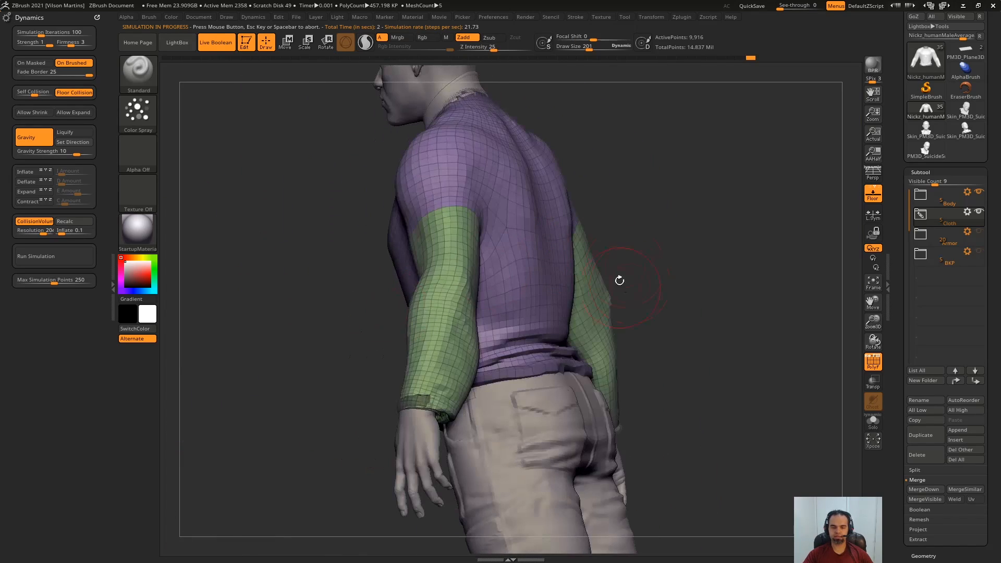
mouse_move(619, 280)
right_down()
mouse_move(698, 199)
mouse_move(661, 163)
right_up()
Undo the gravity simulation on the shirt and return to the front view.
key(ctrl+z)
key(ctrl+z)
key(ctrl+z)
key(ctrl+z)
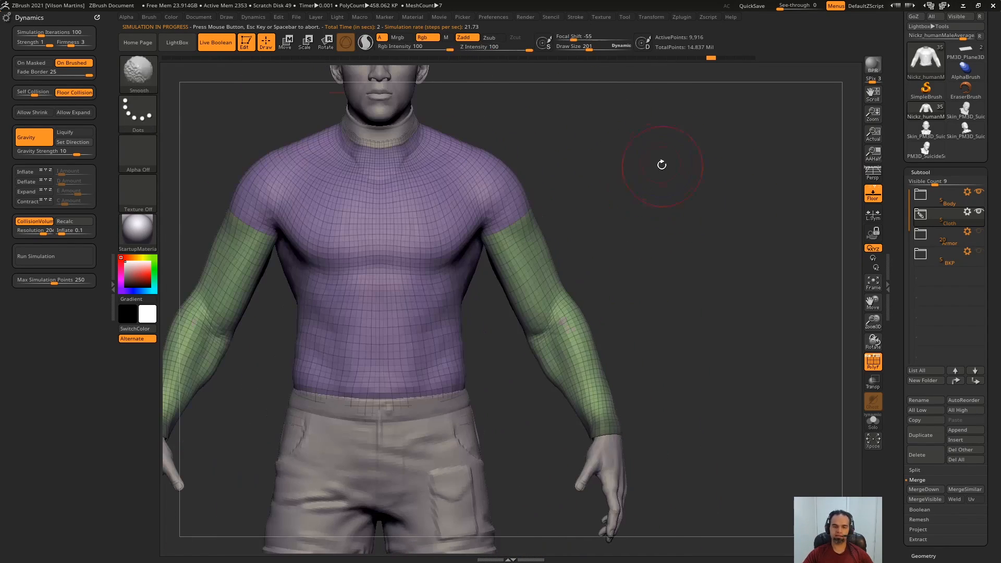
ctrl+drag(662, 167, 676, 201)
alt+right_drag(677, 211, 710, 230)
Isolate the shirt in Solo mode and step it down to its lowest subdivision level.
key(shift+s)
key(shift+s)
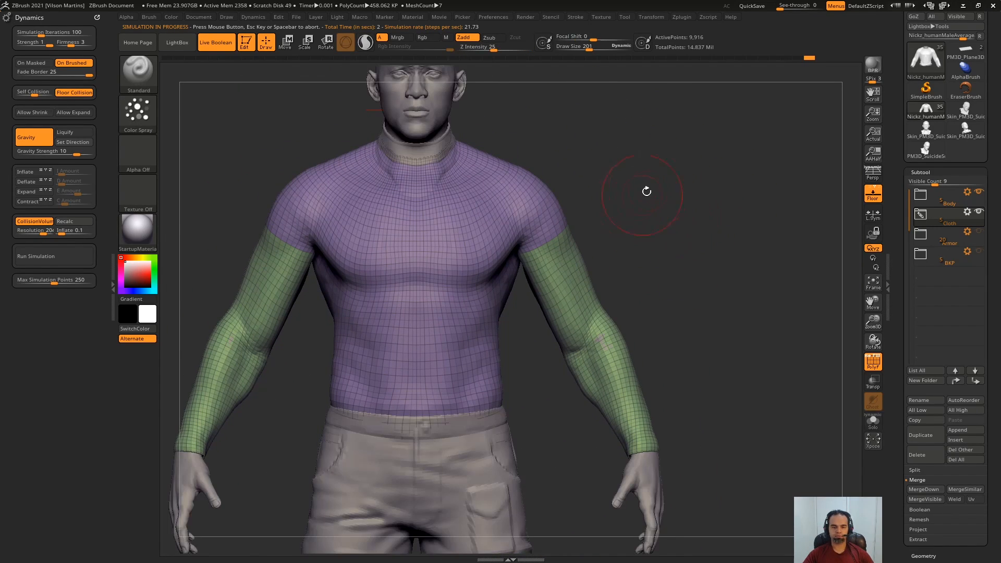
key(shift+s)
click(957, 172)
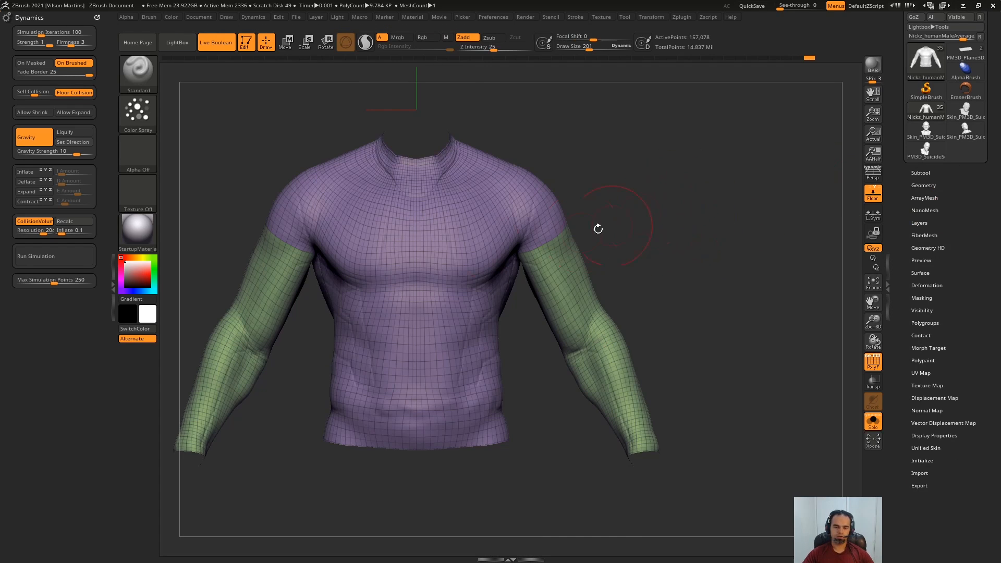
ctrl+right_drag(648, 217, 665, 292)
alt+right_drag(730, 121, 680, 316)
key(shift+d)
key(shift+d)
key(shift+d)
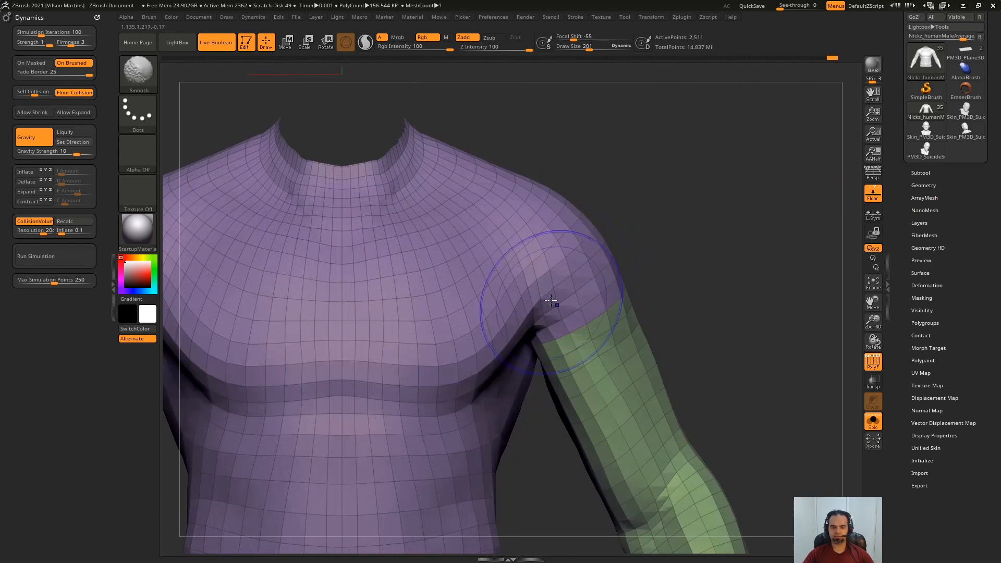
right_drag(548, 235, 594, 237)
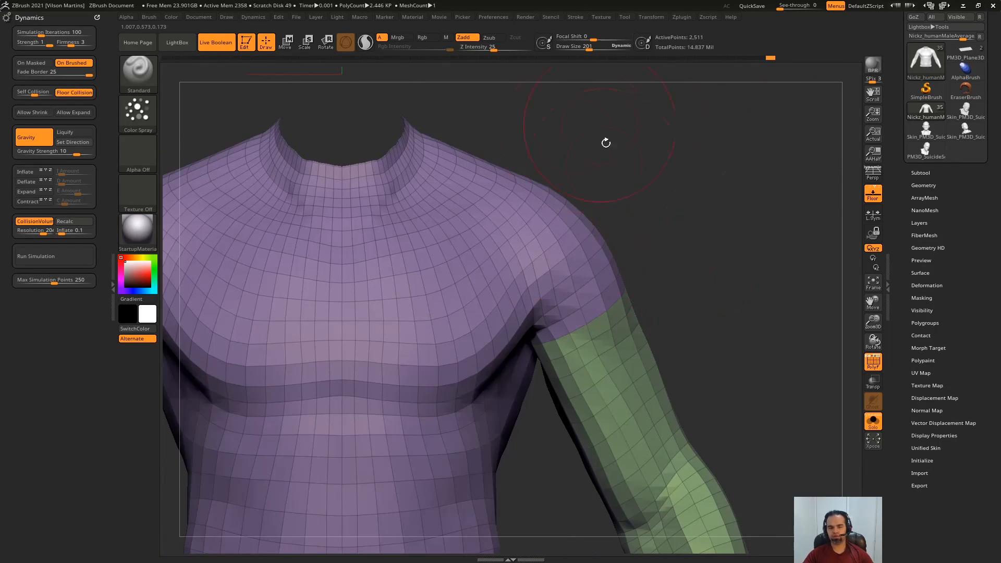
Freeze the shirt's subdivision levels in the Geometry settings.
alt+drag(668, 239, 673, 194)
click(937, 187)
mouse_move(717, 271)
alt+mouse_down()
mouse_move(711, 219)
mouse_move(731, 262)
mouse_move(601, 165)
alt+mouse_up()
click(922, 227)
Slice the shirt vertically at one shoulder with the SliceCurve brush, undoing the first cut and slicing again.
key(ctrl+shift)
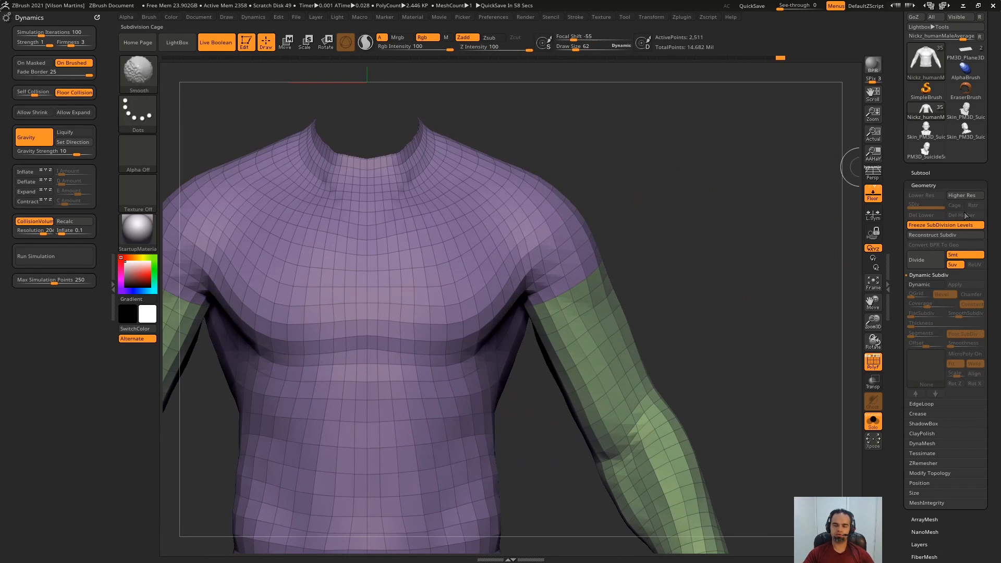
click(146, 77)
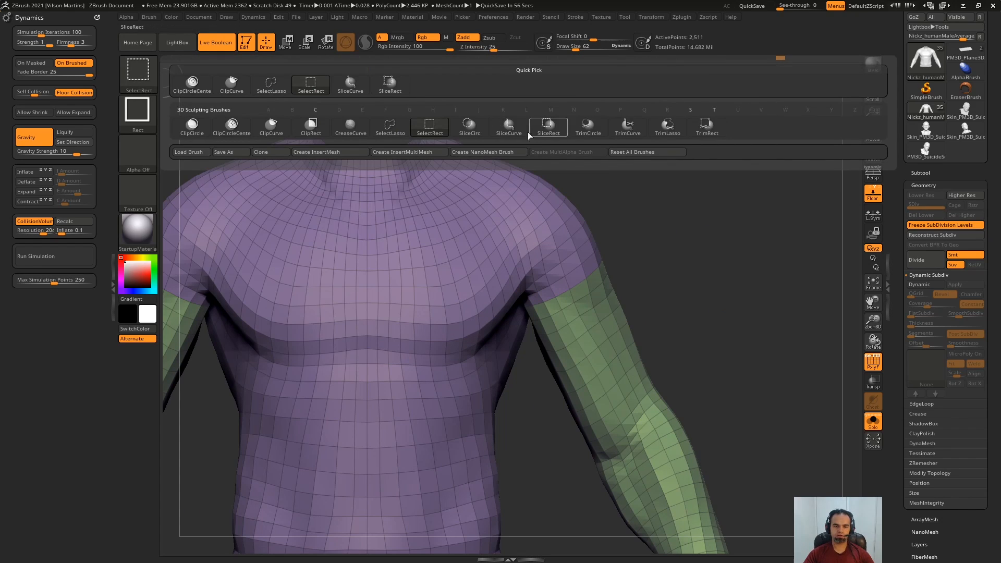
click(509, 126)
mouse_move(641, 237)
alt+mouse_down()
mouse_move(581, 127)
mouse_move(550, 353)
mouse_move(572, 368)
mouse_move(561, 360)
alt+mouse_up()
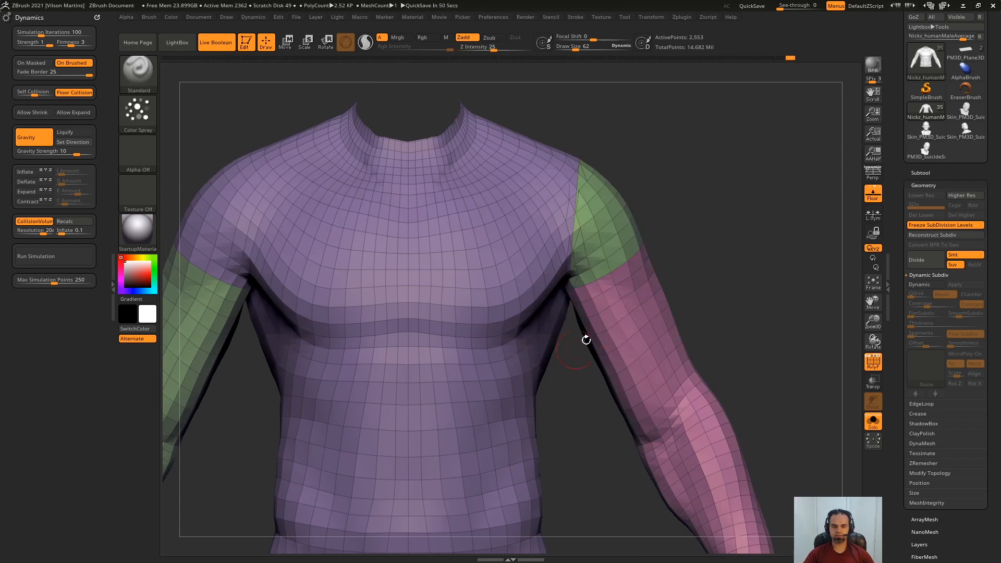
drag(752, 171, 503, 224)
key(ctrl+z)
mouse_move(593, 401)
mouse_down()
mouse_move(637, 329)
mouse_move(617, 152)
mouse_move(626, 128)
mouse_up()
shift+drag(652, 157, 719, 246)
key(f)
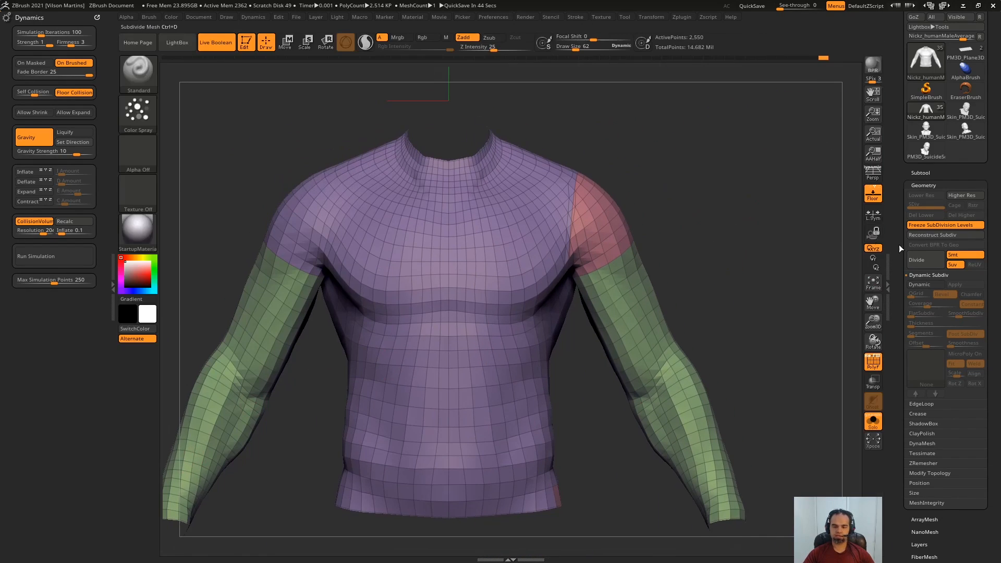
Isolate the sliced shoulder piece, separate off its hem fragment, and regroup the shoulder with the sleeves and the fragment with the torso.
ctrl+shift+click(598, 229)
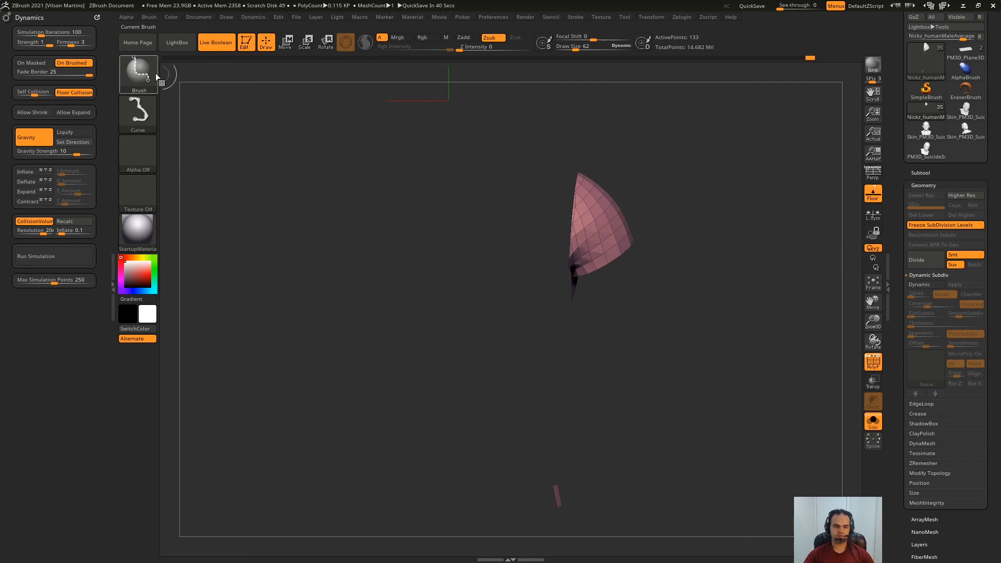
click(139, 73)
mouse_move(751, 277)
mouse_down()
mouse_move(682, 326)
mouse_move(550, 347)
mouse_up()
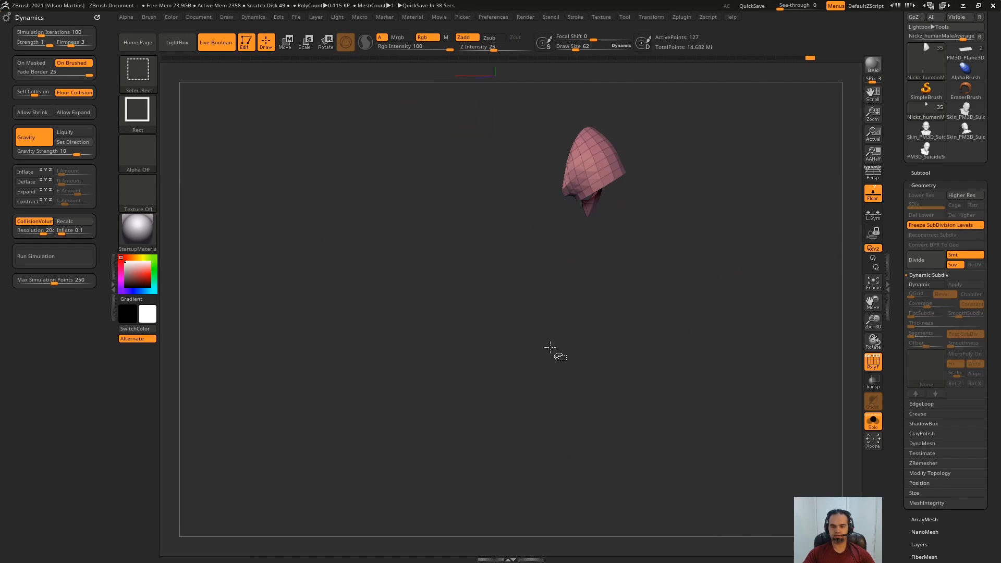
ctrl+shift+drag(759, 199, 760, 230)
ctrl+shift+click(641, 221)
ctrl+shift+drag(753, 292, 745, 310)
ctrl+shift+click(710, 228)
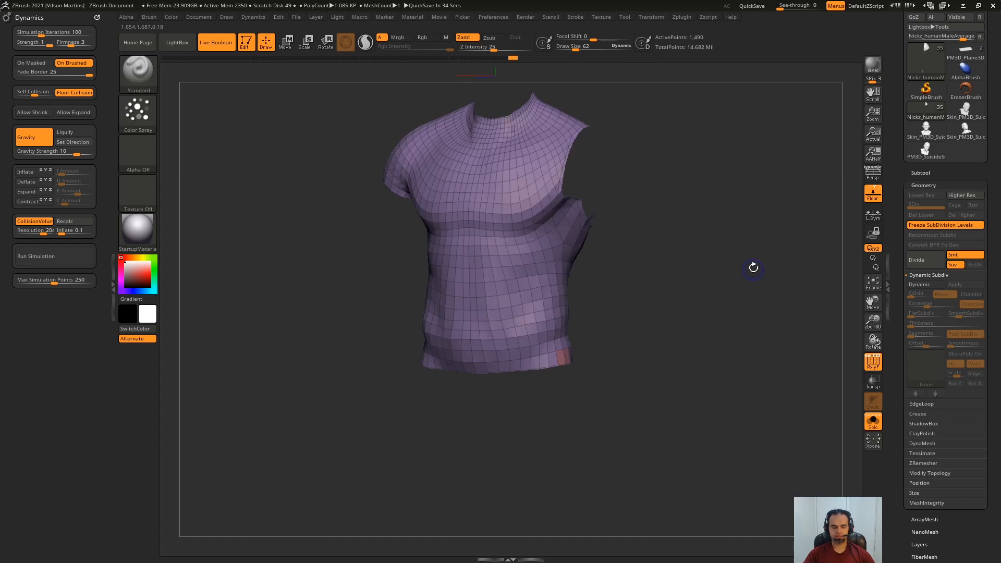
ctrl+shift+click(748, 260)
shift+drag(756, 221, 795, 182)
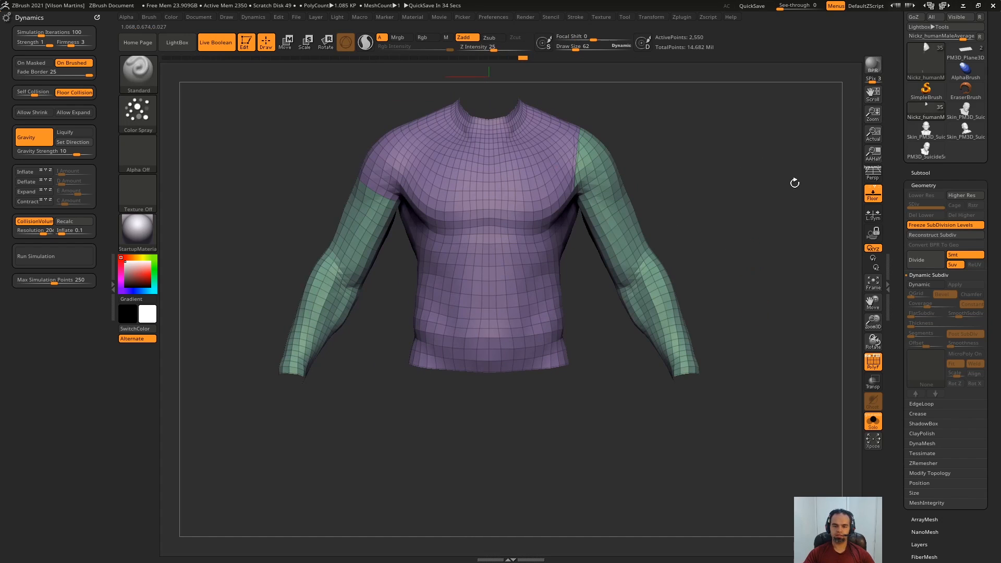
Flip the shirt with the Mirror deformation and apply Mirror And Weld so both shoulders share the same cut.
click(934, 185)
click(933, 285)
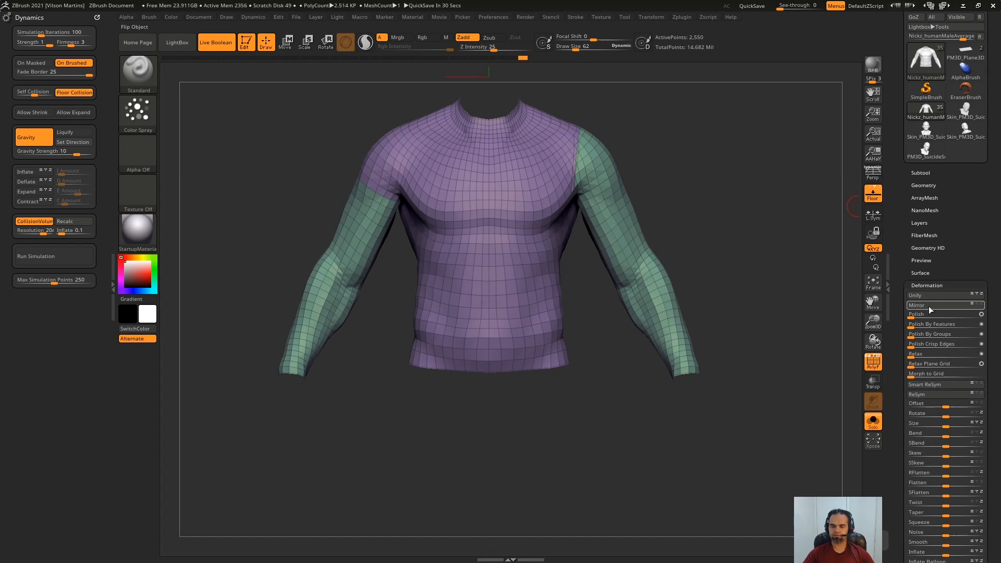
click(928, 306)
click(946, 185)
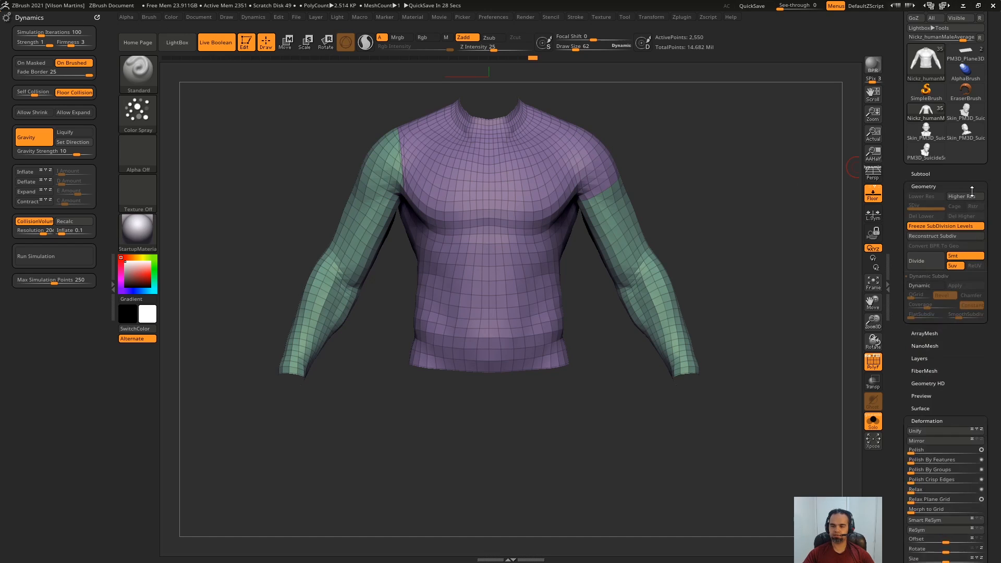
click(922, 472)
click(929, 385)
Isolate the torso polygroup, choose the SelectLasso brush, and hide the polygon loop along the shoulder line.
alt+right_drag(537, 112, 526, 403)
ctrl+shift+click(526, 403)
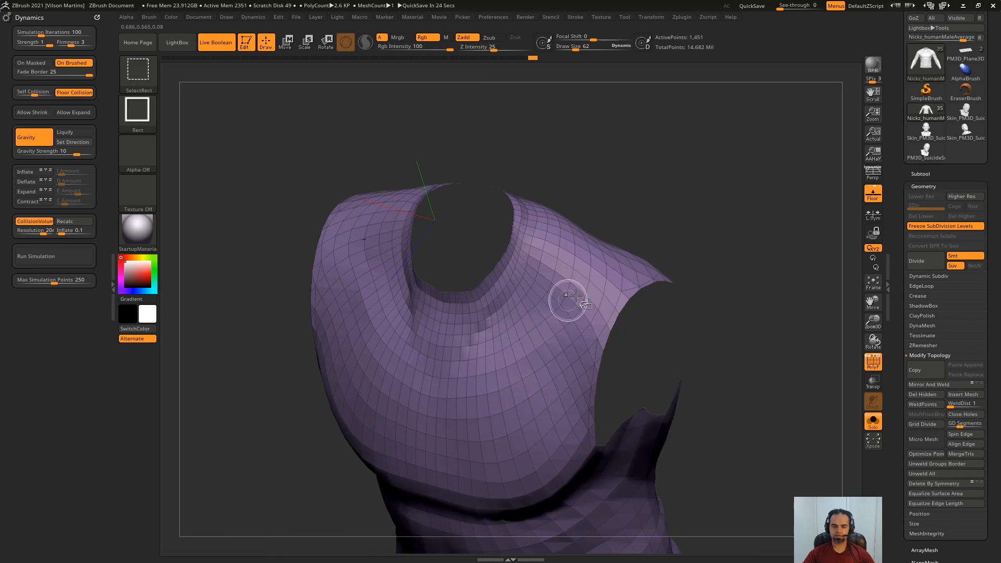
right_drag(563, 297, 607, 498)
click(139, 72)
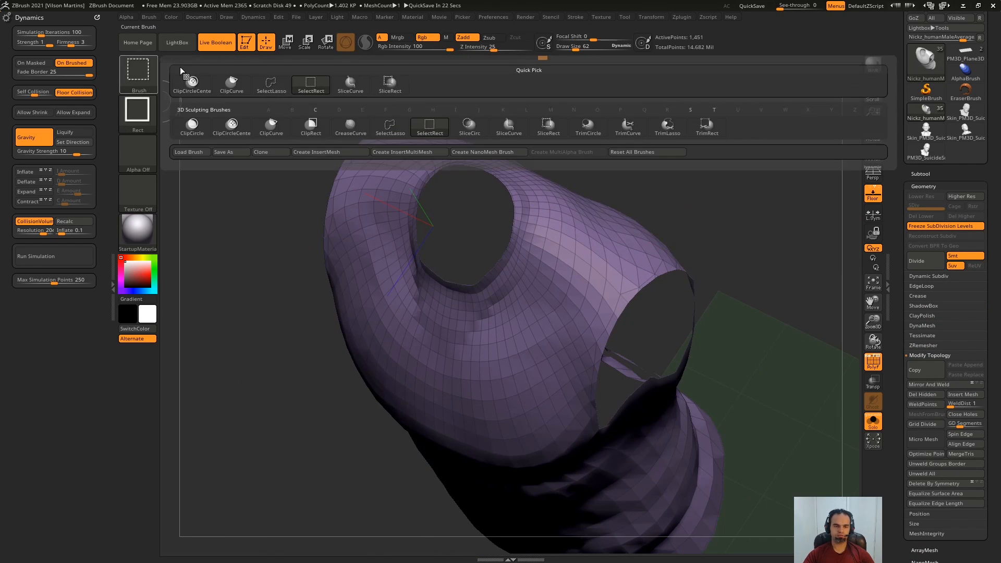
click(390, 127)
drag(709, 181, 593, 319)
ctrl+shift+click(593, 319)
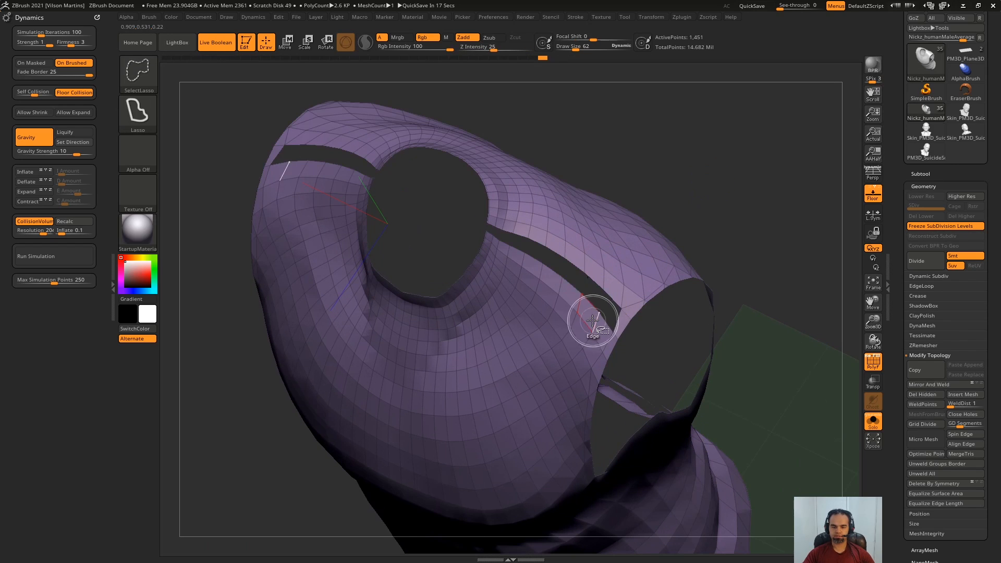
ctrl+shift+click(625, 328)
Hide the back of the torso with lasso selections, assign the front its own polygroup, and show the whole shirt.
drag(746, 253, 725, 99)
mouse_move(585, 286)
ctrl+alt+shift+mouse_down()
mouse_move(787, 178)
mouse_move(626, 161)
ctrl+alt+shift+mouse_up()
ctrl+alt+shift+drag(593, 107, 615, 136)
key(ctrl+z)
mouse_move(596, 87)
ctrl+alt+shift+mouse_down()
mouse_move(740, 284)
mouse_move(652, 290)
ctrl+alt+shift+mouse_up()
mouse_move(710, 256)
mouse_down()
mouse_move(753, 238)
mouse_move(736, 157)
mouse_move(796, 121)
mouse_move(655, 268)
mouse_move(532, 240)
mouse_move(706, 197)
mouse_move(670, 160)
mouse_move(689, 125)
mouse_move(791, 183)
mouse_move(691, 135)
mouse_move(505, 391)
mouse_move(719, 144)
mouse_up()
key(ctrl+w)
ctrl+shift+click(760, 148)
Adjust the brush's draw size and smooth the seams between the torso and the sleeves.
key(s)
key(s)
drag(695, 219, 632, 243)
mouse_move(573, 297)
mouse_down()
mouse_move(615, 271)
mouse_move(557, 301)
mouse_up()
drag(571, 258, 664, 148)
key(s)
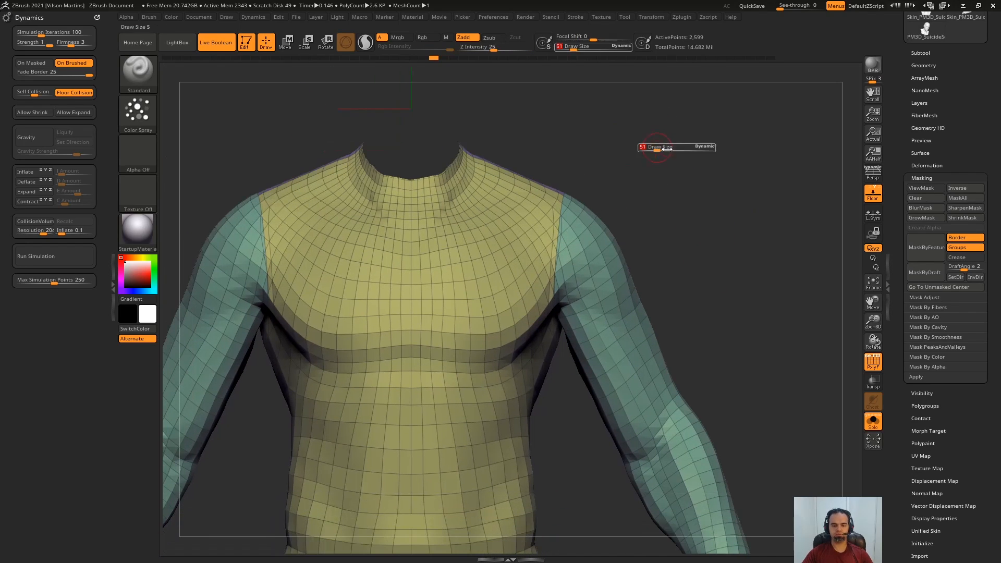
drag(594, 257, 606, 232)
key(shift)
click(949, 176)
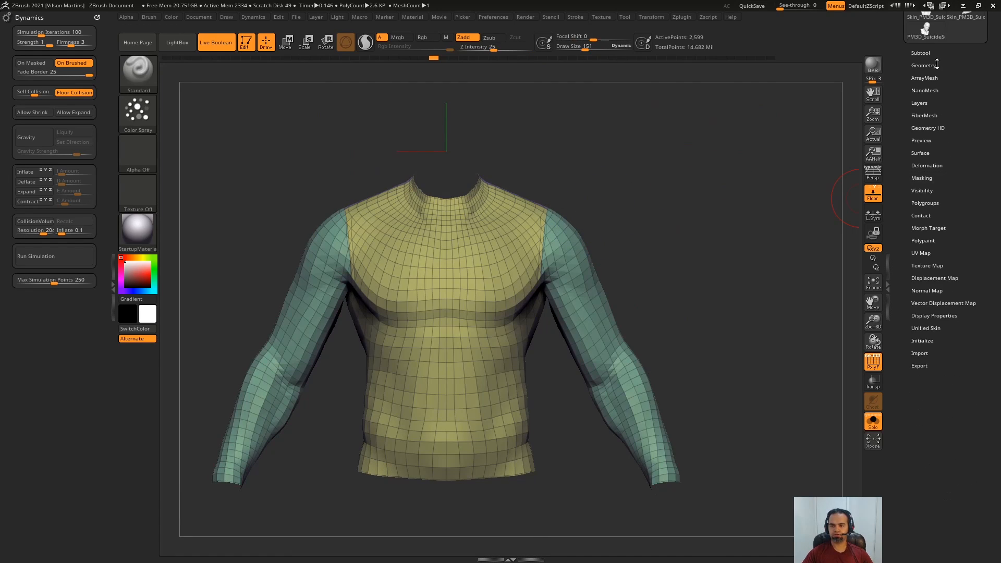
Enable KeepGroups with SmoothGroups at its minimum and ZRemesh the shirt.
click(937, 64)
alt+drag(756, 219, 776, 249)
scroll(922, 247, up, 1)
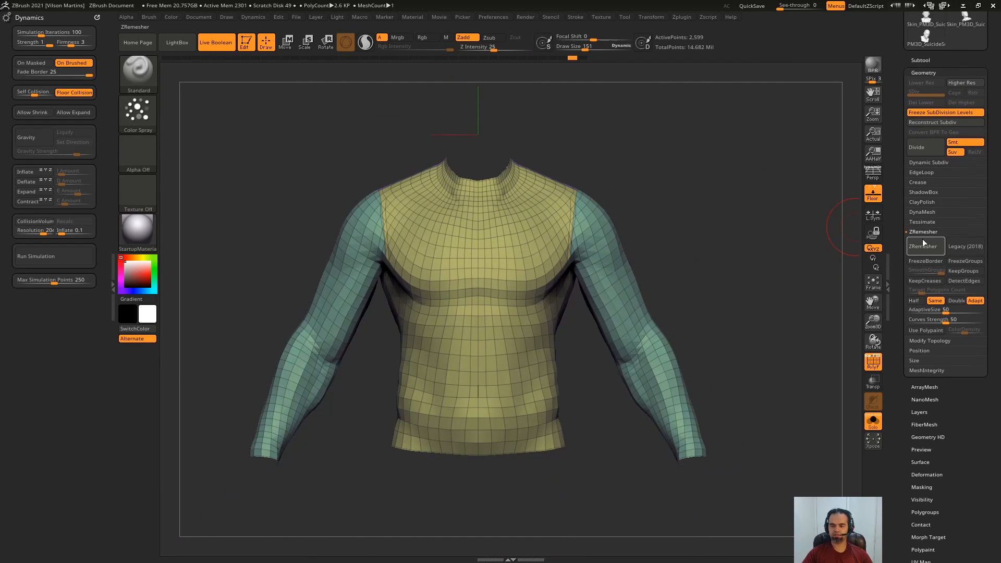
click(965, 271)
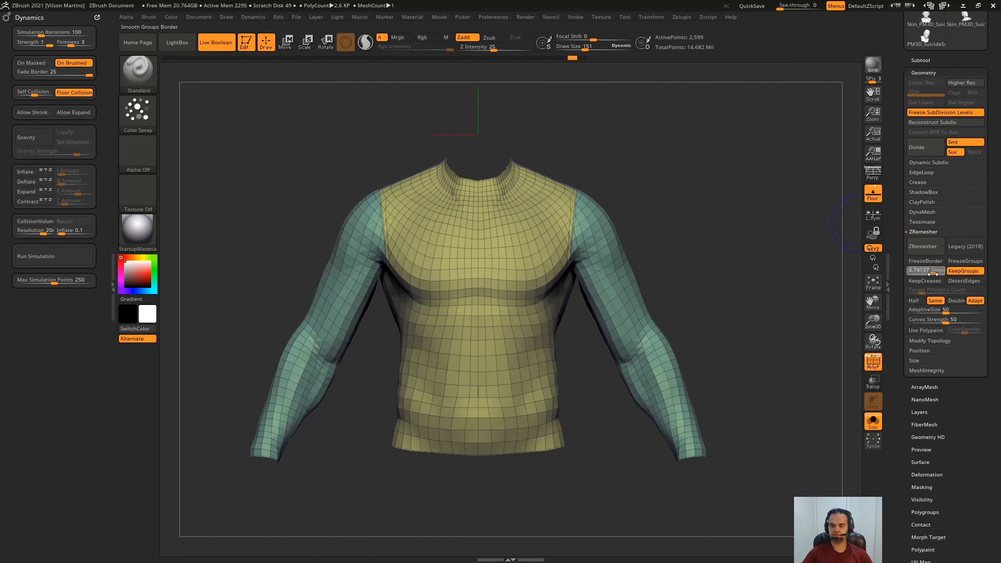
alt+drag(730, 224, 691, 261)
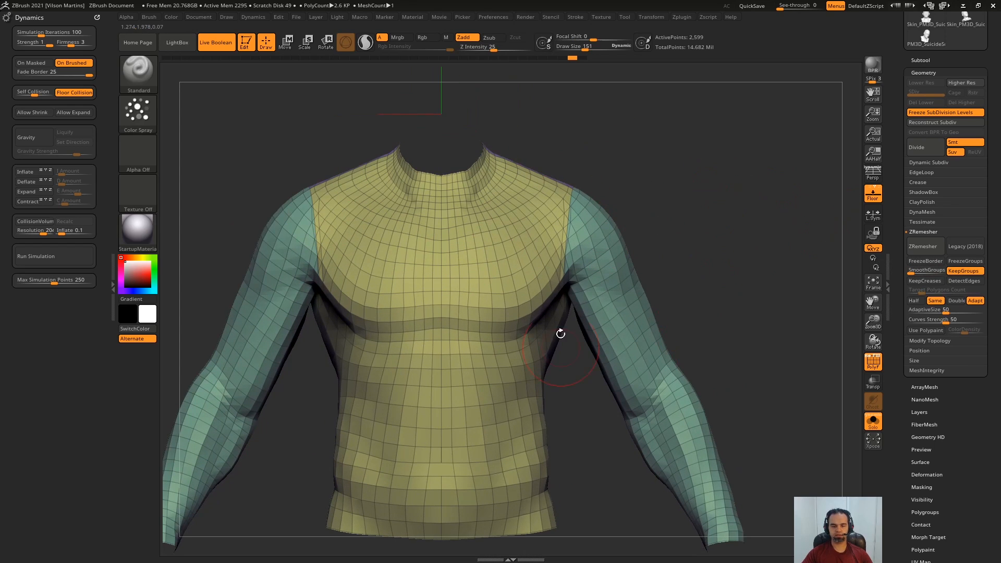
alt+drag(560, 333, 595, 290)
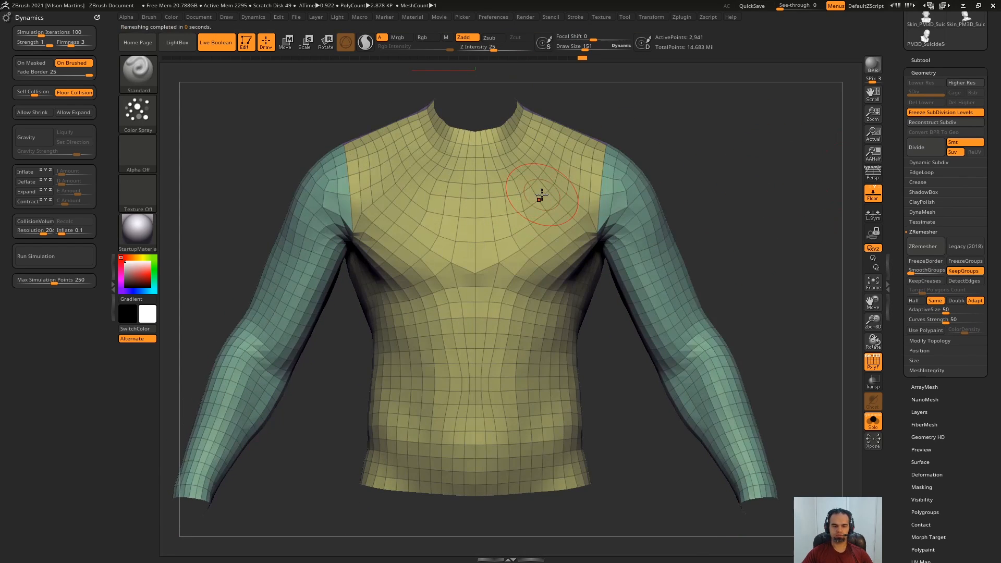
Examine the remeshed topology around the underarm and undo the remesh.
drag(748, 141, 686, 184)
ctrl+right_drag(532, 249, 572, 250)
key(ctrl+z)
Adjust the underarm seam with the Move brush and ZRemesh the shirt again.
click(154, 72)
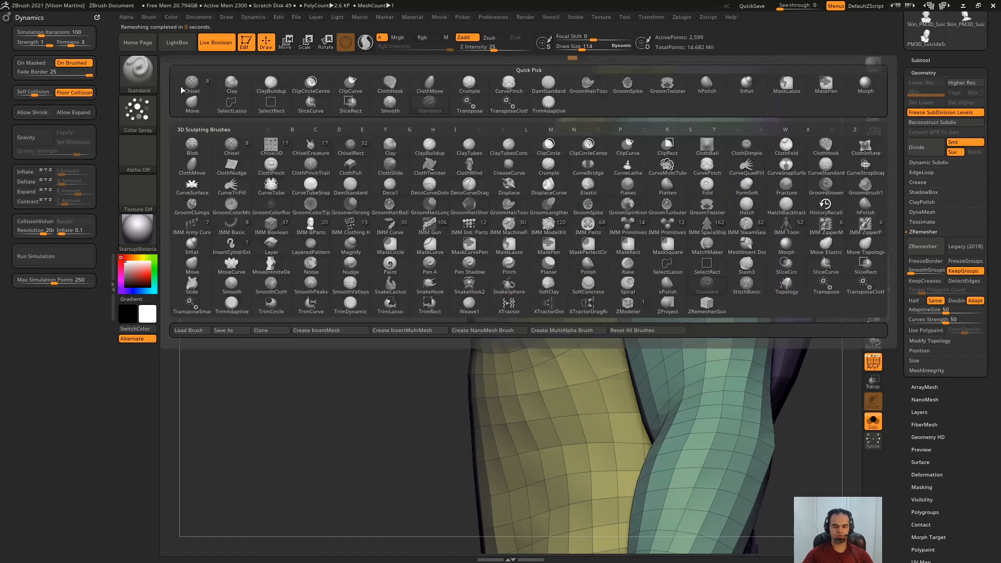
key(m)
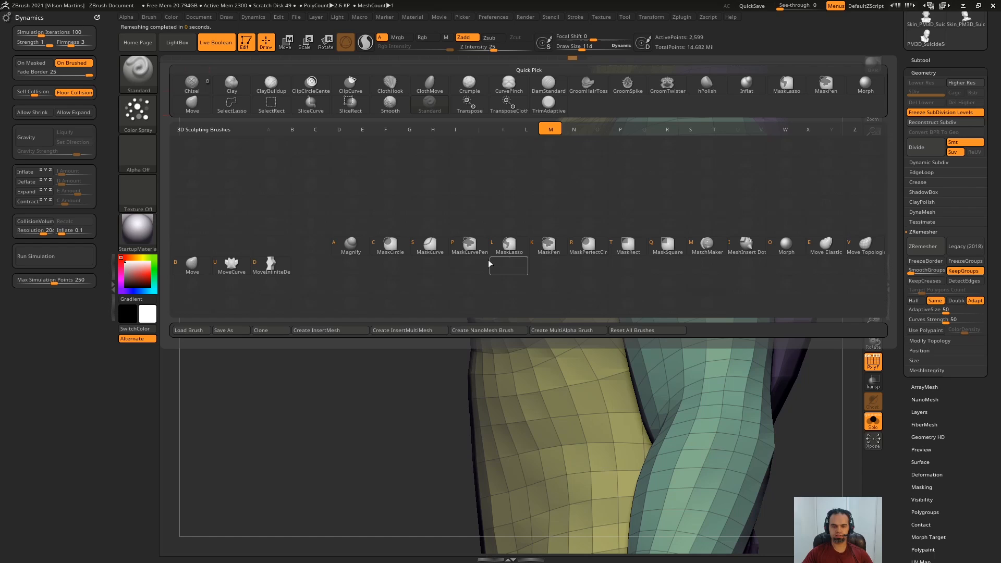
click(195, 265)
right_drag(527, 251, 598, 256)
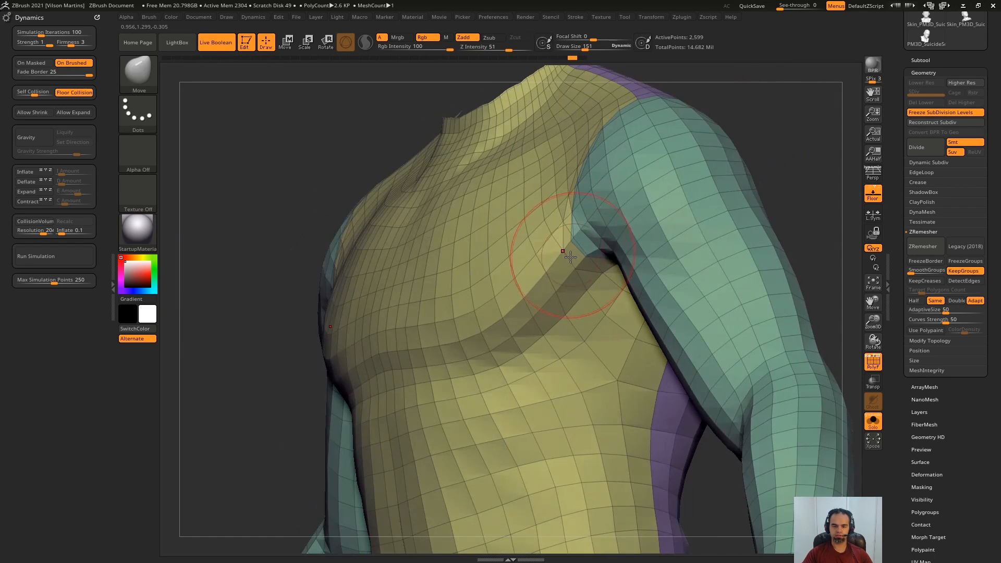
mouse_move(773, 182)
ctrl+right_down()
mouse_move(763, 156)
mouse_move(785, 141)
mouse_move(733, 302)
ctrl+right_up()
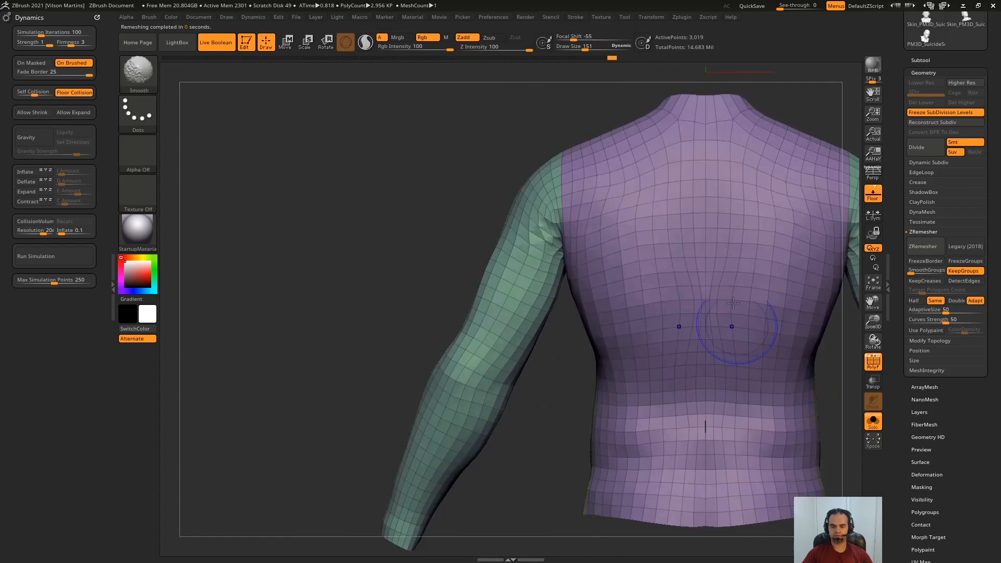
mouse_move(716, 423)
shift+right_down()
mouse_move(672, 295)
mouse_move(515, 221)
shift+right_up()
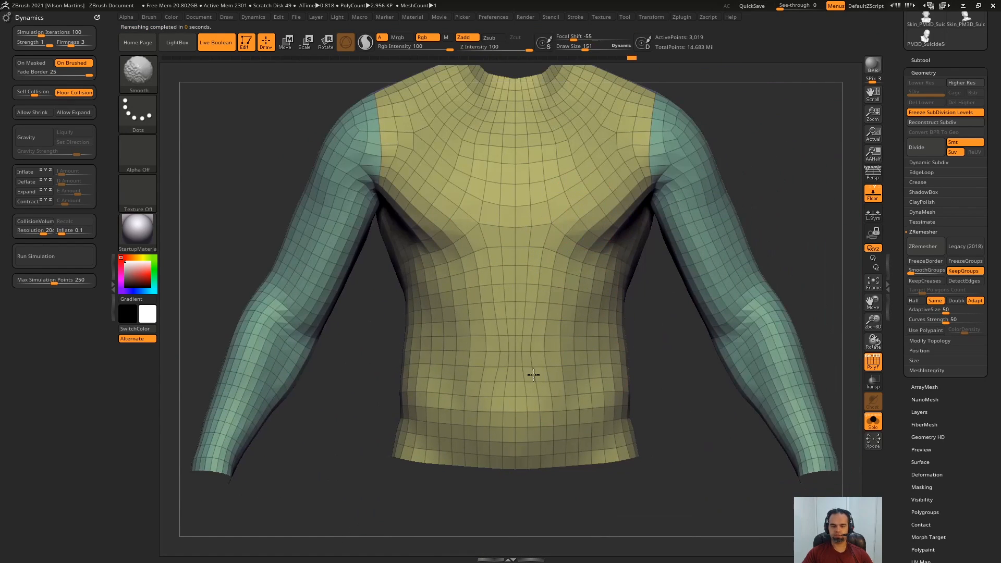
ZRemesh the shirt again and inspect the topology around the underarm seam.
ctrl+right_drag(452, 166, 895, 314)
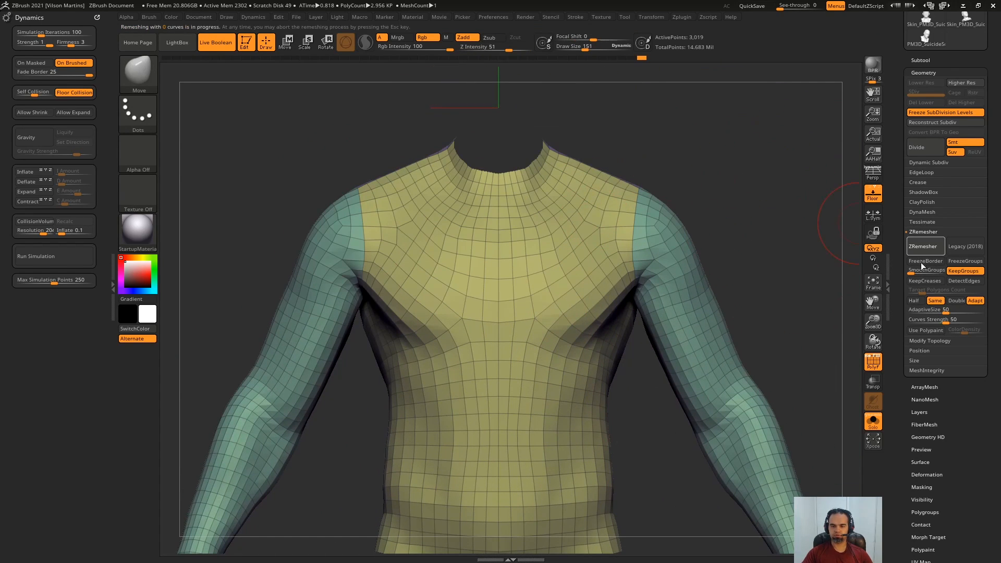
right_drag(704, 190, 546, 246)
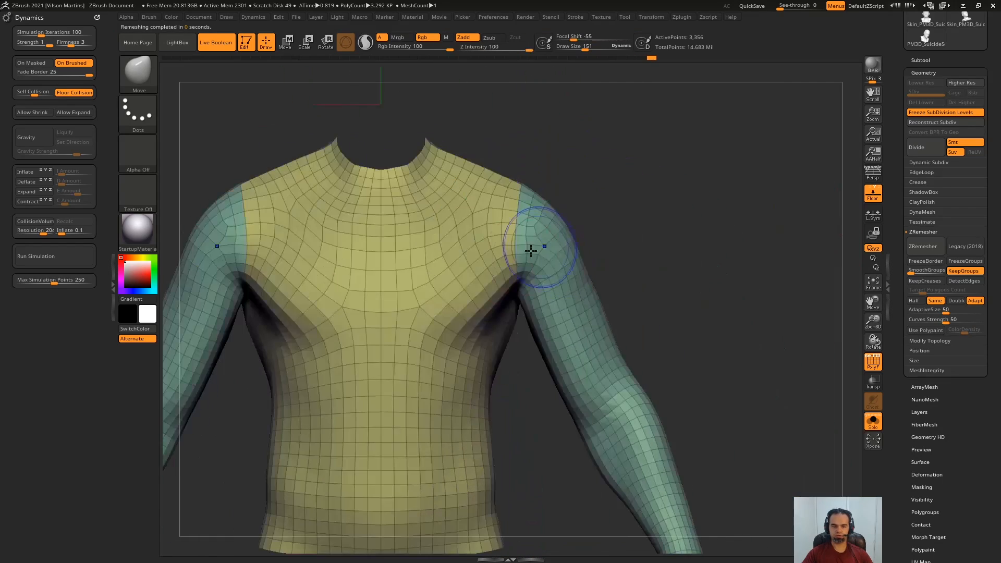
ctrl+right_drag(498, 275, 516, 360)
mouse_move(517, 360)
right_down()
mouse_move(534, 308)
mouse_move(494, 337)
mouse_move(490, 326)
right_up()
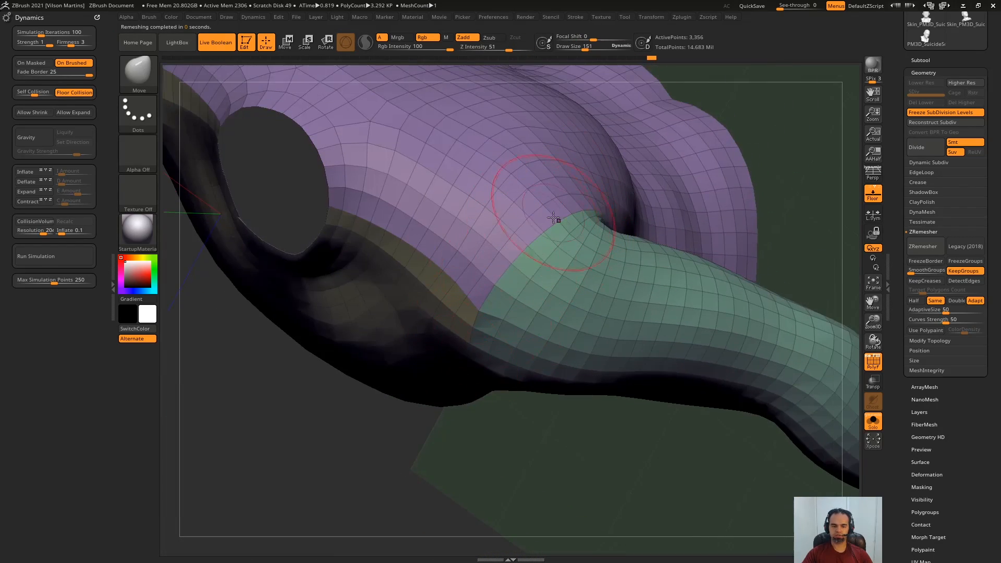
mouse_move(557, 222)
shift+right_down()
mouse_move(621, 225)
mouse_move(727, 349)
mouse_move(719, 271)
mouse_move(578, 215)
shift+right_up()
Compare the remeshed shirt with the visible body and examine its front in isolation.
key(f)
ctrl+right_drag(665, 140, 683, 226)
key(alt+s)
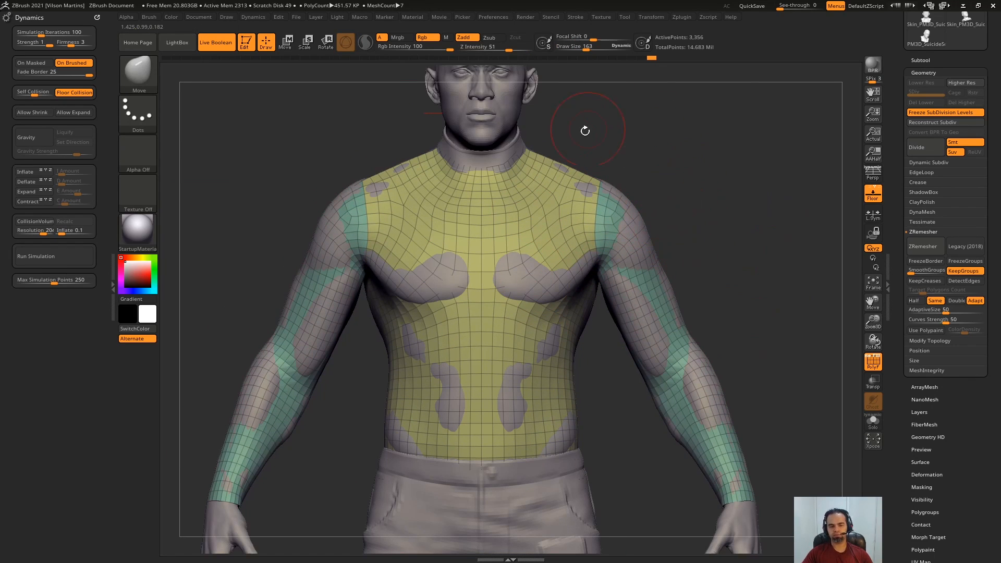
key(alt+s)
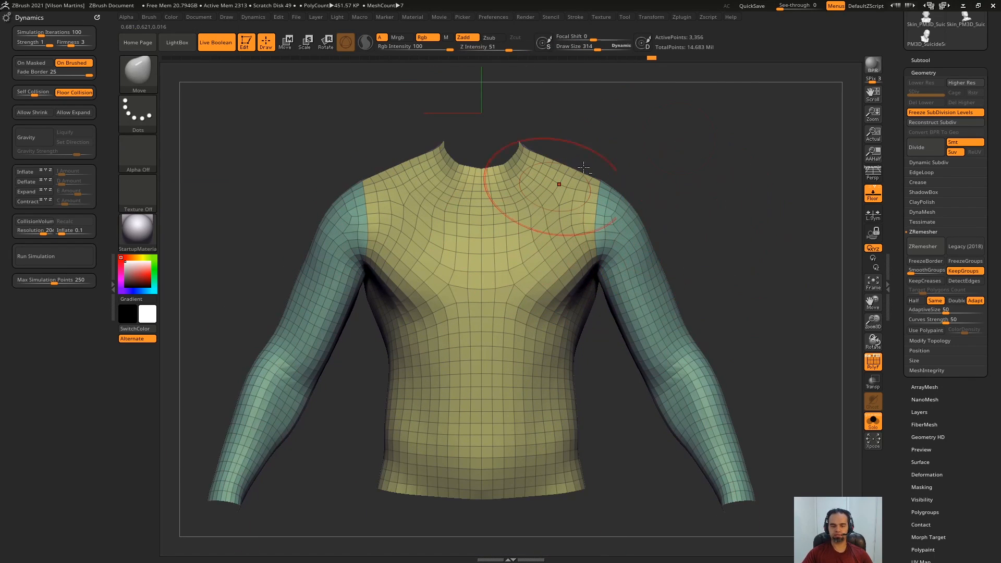
key(s)
mouse_move(735, 190)
ctrl+right_down()
mouse_move(748, 190)
mouse_move(727, 183)
mouse_move(757, 192)
ctrl+right_up()
click(744, 191)
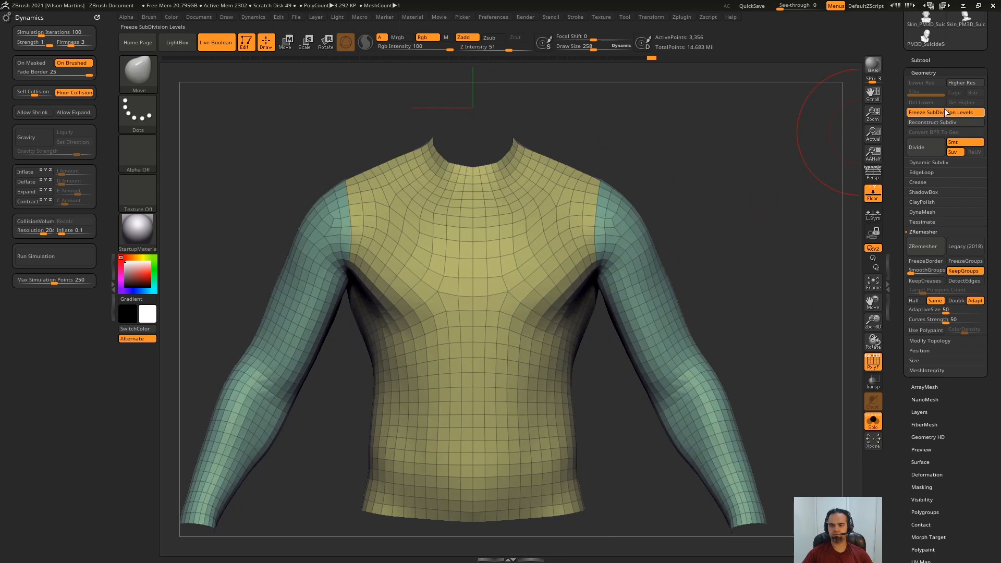
Try rebuilding the shirt's subdivision levels by turning off Freeze SubDivision Levels, and undo it.
drag(898, 126, 900, 160)
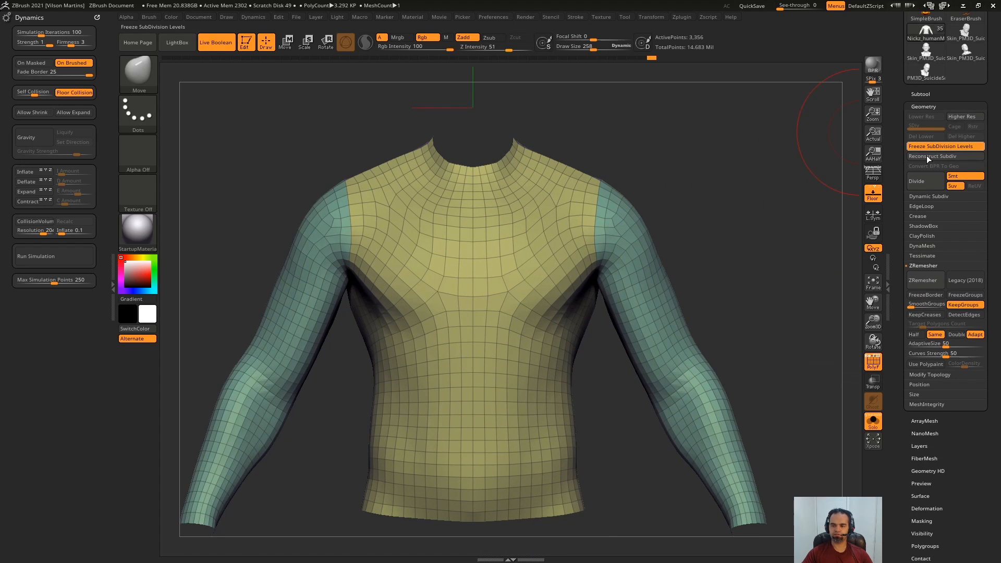
mouse_move(392, 295)
right_down()
mouse_move(789, 172)
mouse_move(594, 235)
mouse_move(571, 219)
mouse_move(610, 216)
mouse_move(634, 255)
mouse_move(637, 189)
mouse_move(605, 275)
mouse_move(602, 179)
right_up()
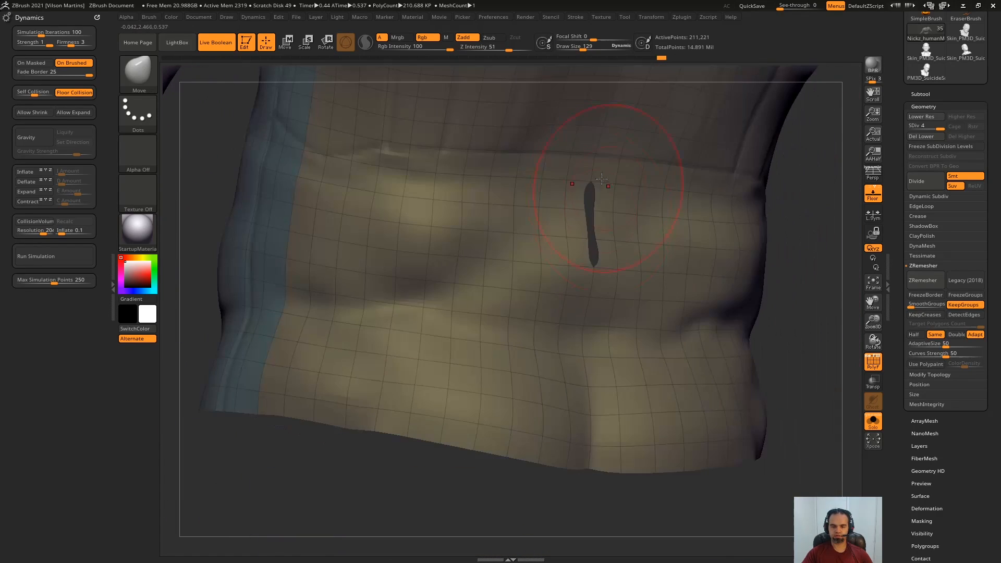
key(ctrl+z)
Weld the points along the open slit in the middle of the shirt's back using Modify Topology.
shift+right_drag(668, 255, 613, 238)
mouse_move(613, 237)
right_down()
mouse_move(652, 236)
mouse_move(607, 231)
right_up()
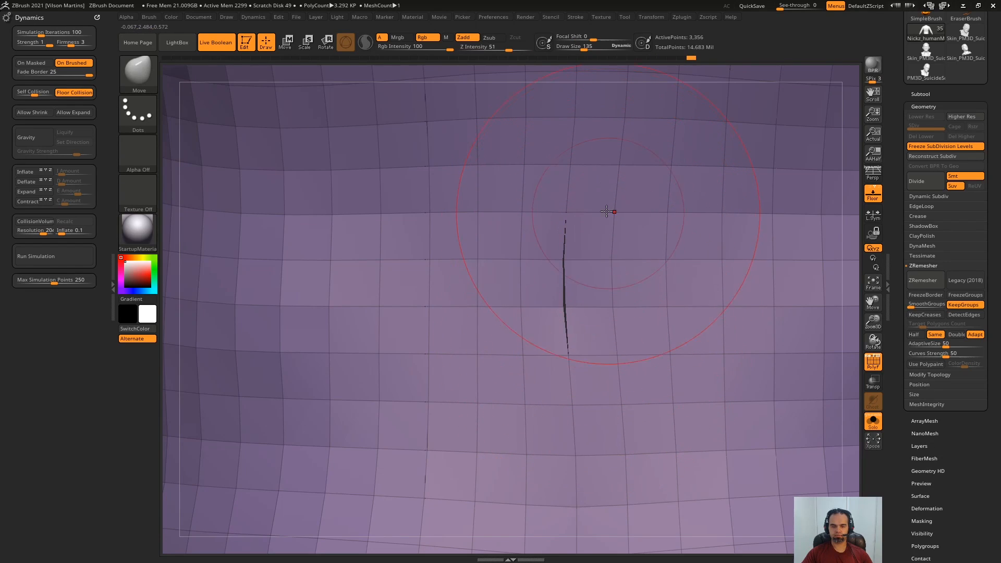
shift+click(929, 374)
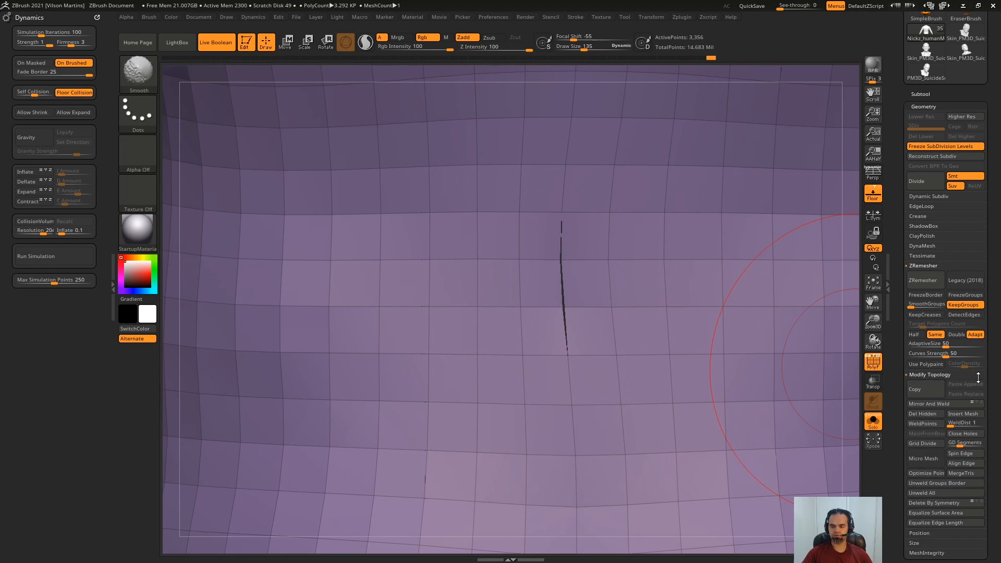
right_drag(649, 164, 574, 271)
ctrl+right_drag(574, 271, 587, 251)
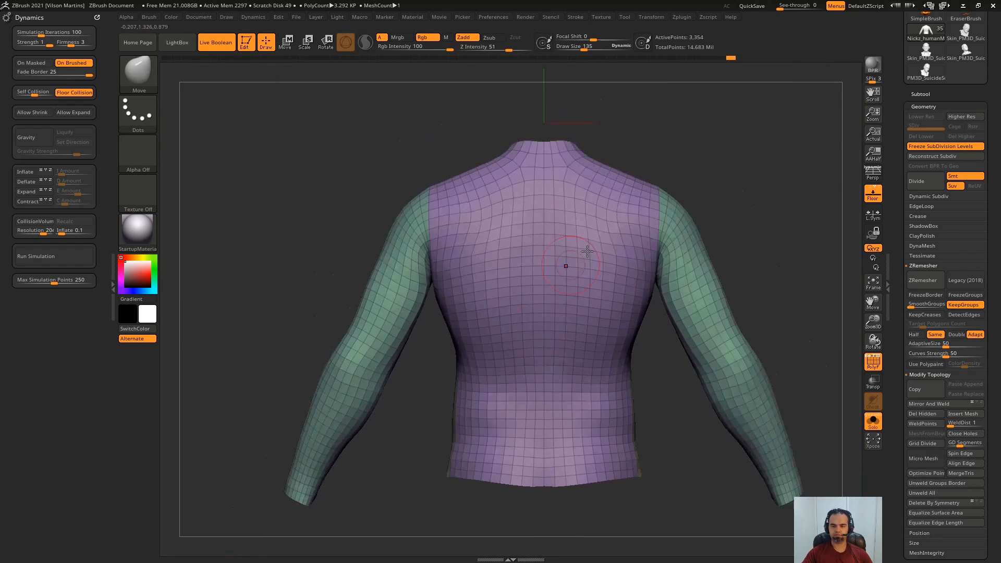
Turn off Freeze SubDivision Levels to rebuild the shirt's higher levels and view its back.
click(943, 146)
right_drag(391, 407, 678, 219)
mouse_move(678, 219)
ctrl+right_down()
mouse_move(734, 128)
mouse_move(670, 320)
mouse_move(536, 323)
mouse_move(579, 260)
mouse_move(587, 302)
ctrl+right_up()
Freeze the subdivision levels again and pull the shirt's upper back outward with an enlarged Move brush.
click(943, 146)
key(s)
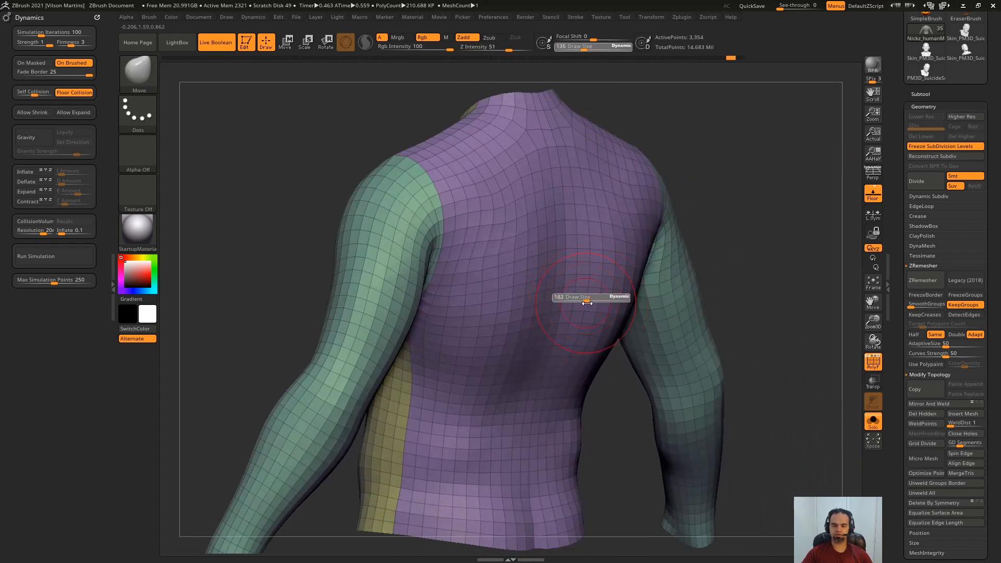
right_drag(653, 244, 607, 230)
drag(607, 230, 652, 237)
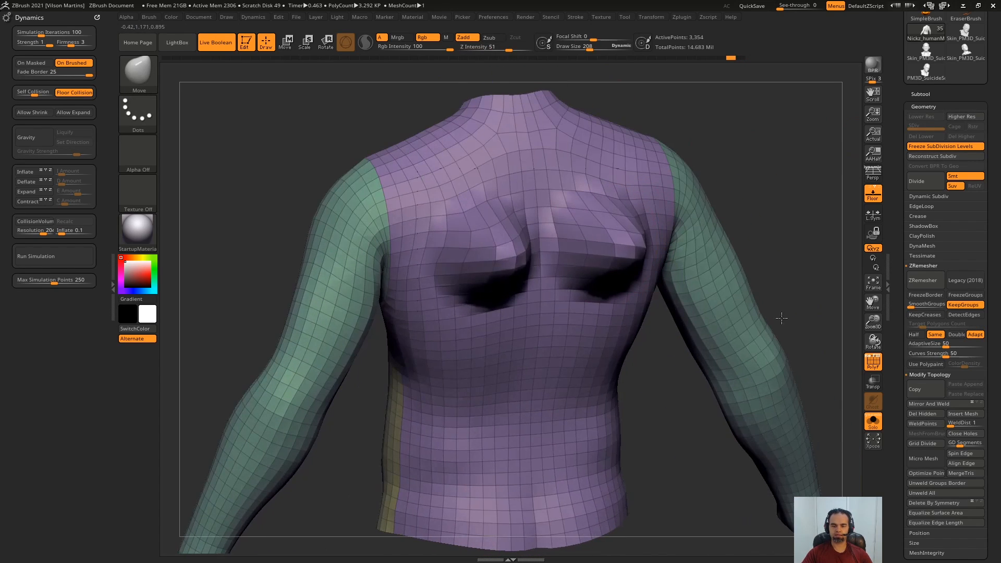
Turn off Freeze SubDivision Levels to remap the details onto the deformed back, and undo the result.
mouse_move(833, 137)
right_down()
mouse_move(780, 140)
mouse_move(809, 169)
right_up()
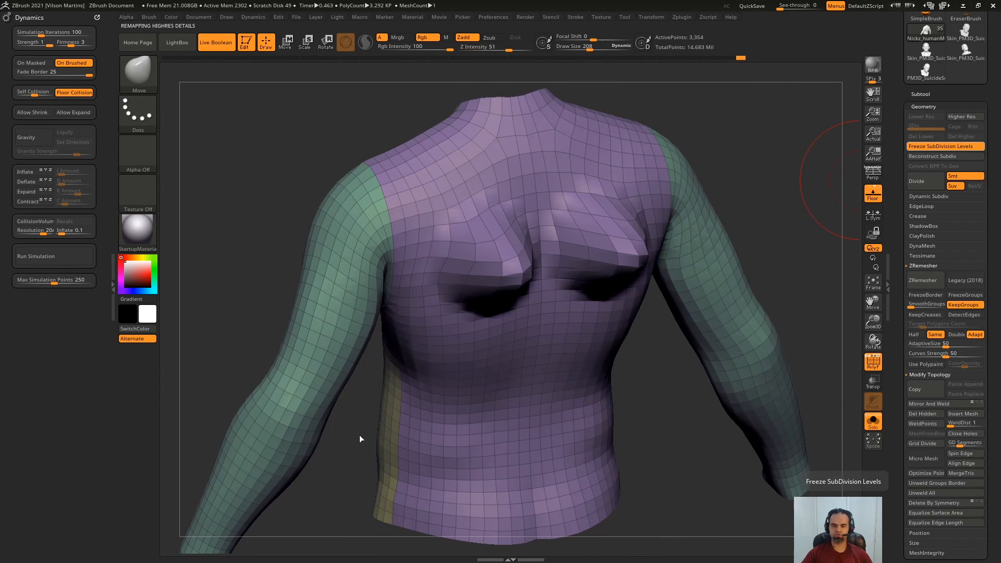
right_drag(403, 414, 573, 327)
key(ctrl+z)
mouse_move(629, 191)
right_down()
mouse_move(501, 266)
mouse_move(605, 235)
right_up()
key(ctrl+z)
Reshape the frozen shirt's back with the Move brush and unfreeze its subdivision levels.
alt+drag(605, 234, 564, 229)
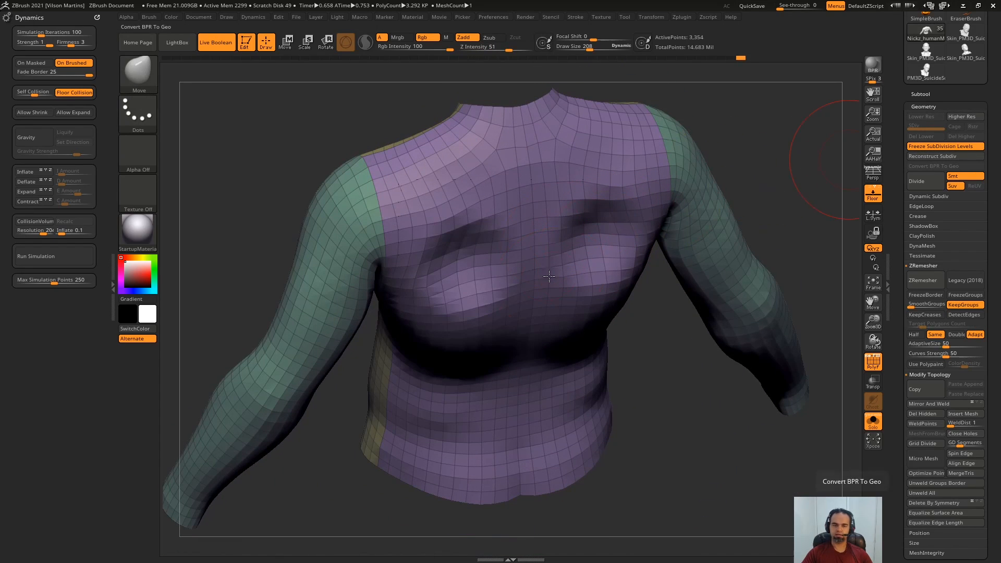
click(934, 146)
right_drag(835, 94, 803, 136)
shift+drag(605, 245, 570, 299)
Freeze and unfreeze the shirt's subdivision levels once more and undo the last edit.
click(933, 146)
right_drag(793, 152, 697, 156)
click(916, 147)
key(ctrl+z)
drag(590, 236, 605, 250)
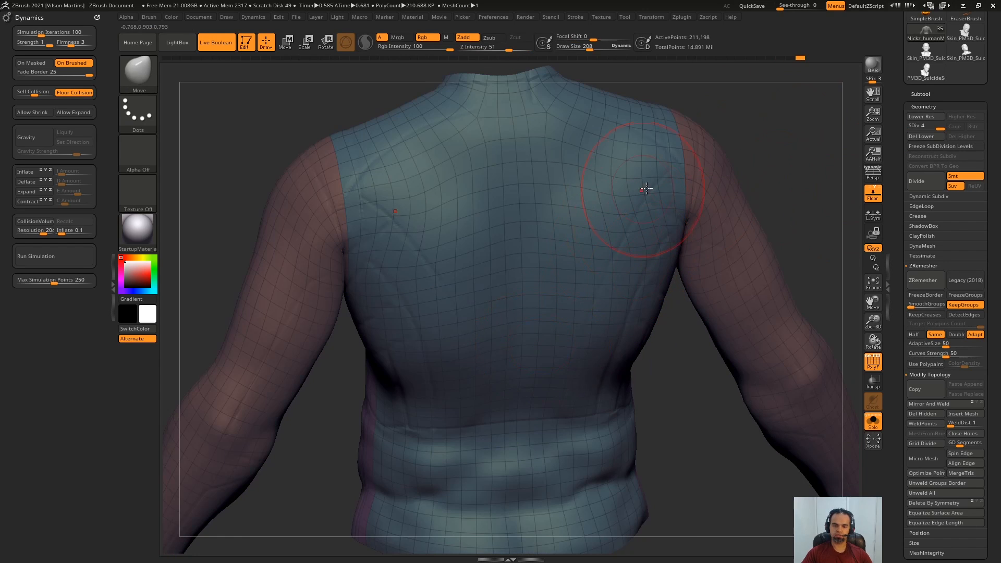
Examine the shirt's restored high-resolution surface from back to front with the polyframe off and on.
key(f)
right_drag(621, 180, 783, 167)
key(shift+f)
key(f)
key(shift+f)
right_drag(728, 197, 589, 218)
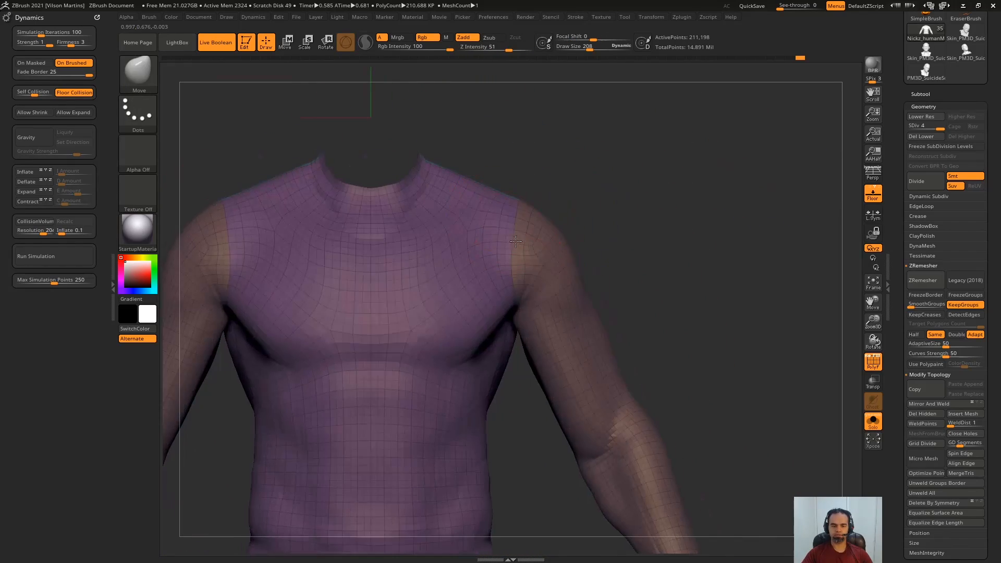
Undo back to the frozen low-resolution shirt and frame its shoulder.
ctrl+right_drag(725, 162, 740, 193)
key(ctrl+z)
key(ctrl+z)
mouse_move(620, 214)
ctrl+right_down()
mouse_move(592, 237)
mouse_move(603, 223)
mouse_move(614, 278)
ctrl+right_up()
right_drag(624, 200, 663, 166)
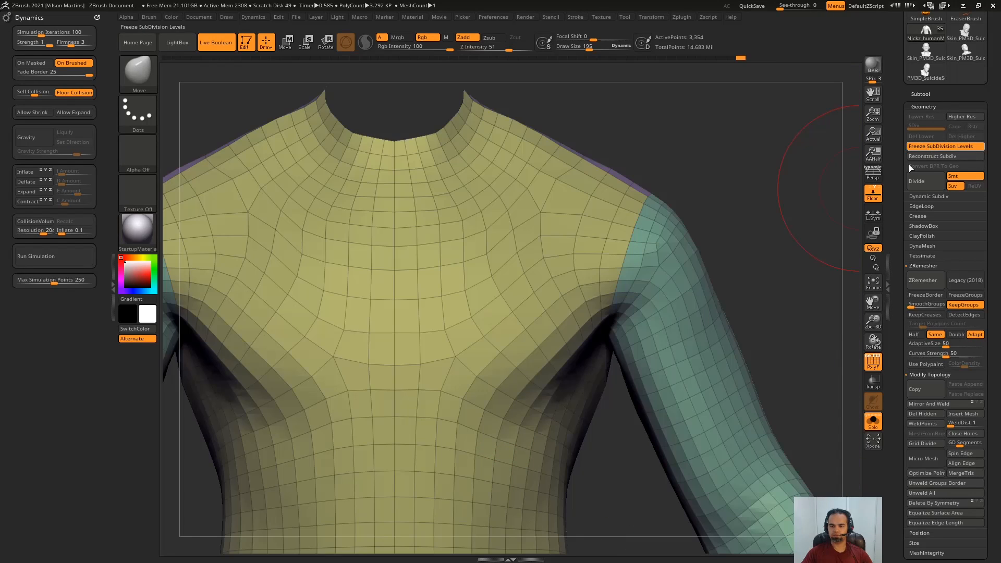
Turn off Freeze SubDivision Levels to rebuild the shirt's levels and show the whole character.
right_drag(802, 193, 713, 217)
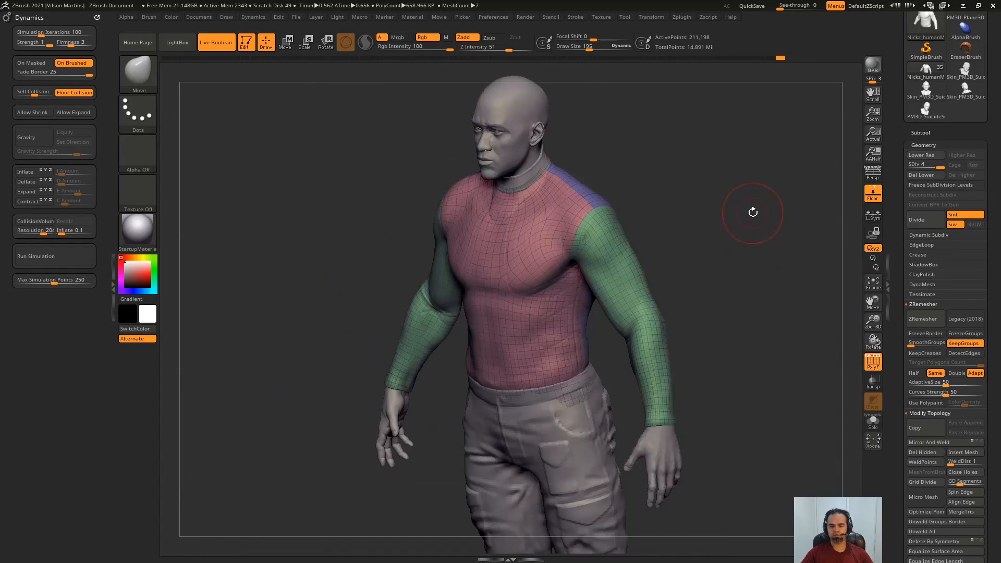
right_drag(753, 208, 782, 208)
click(933, 146)
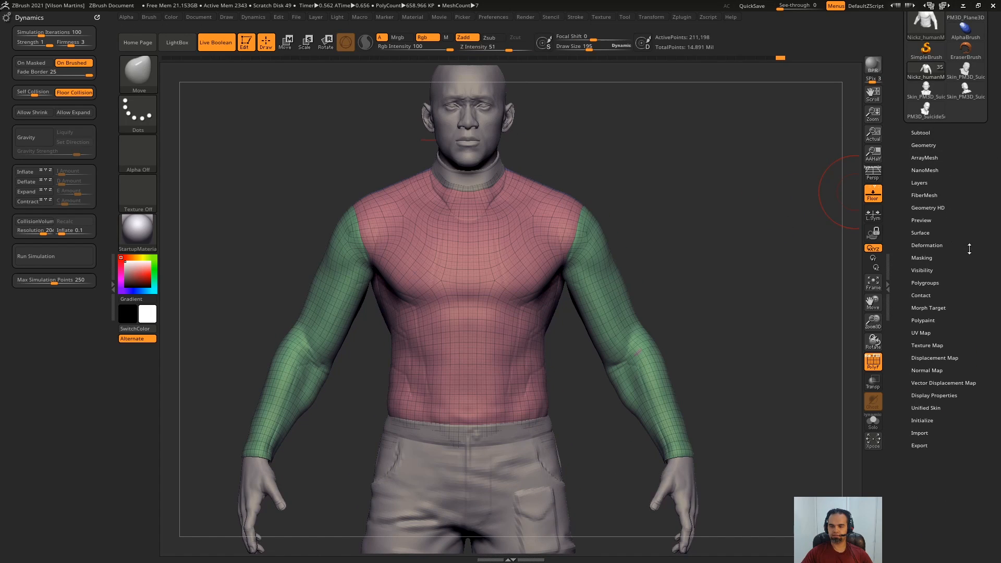
Mask the shirt by feature with Border and Groups on and Crease off, and check the masked shoulder seams.
click(922, 257)
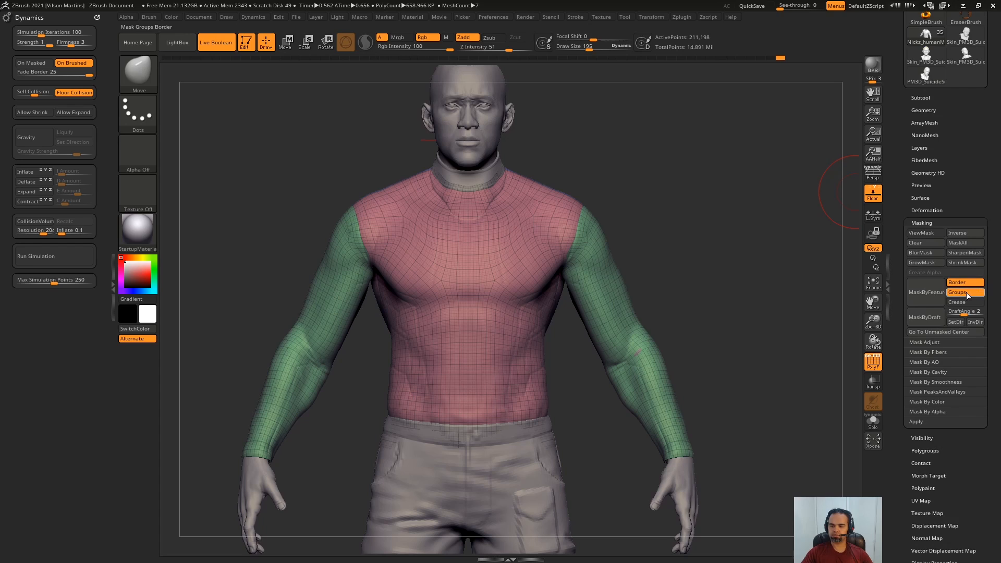
alt+drag(856, 209, 854, 239)
drag(740, 167, 517, 323)
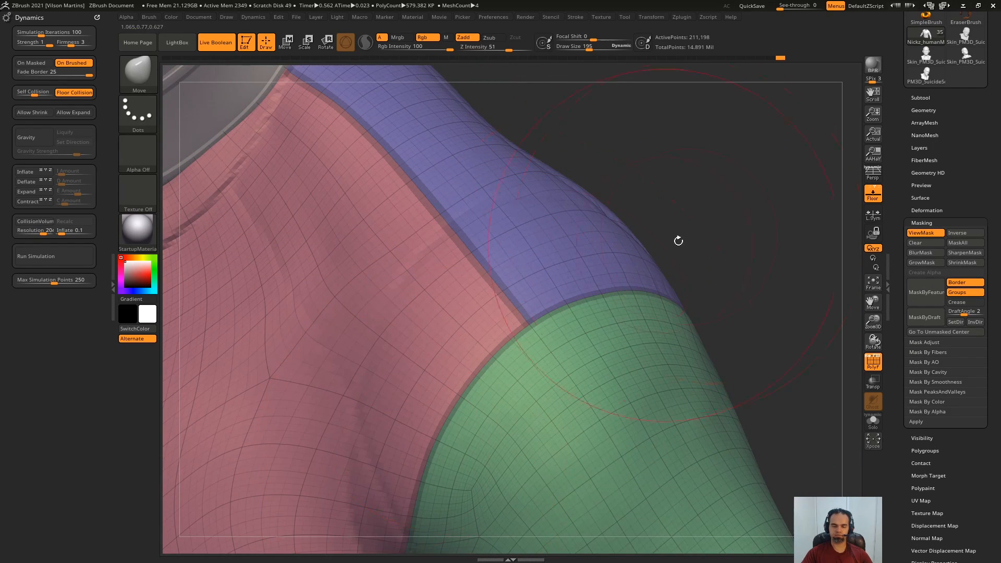
drag(677, 239, 435, 263)
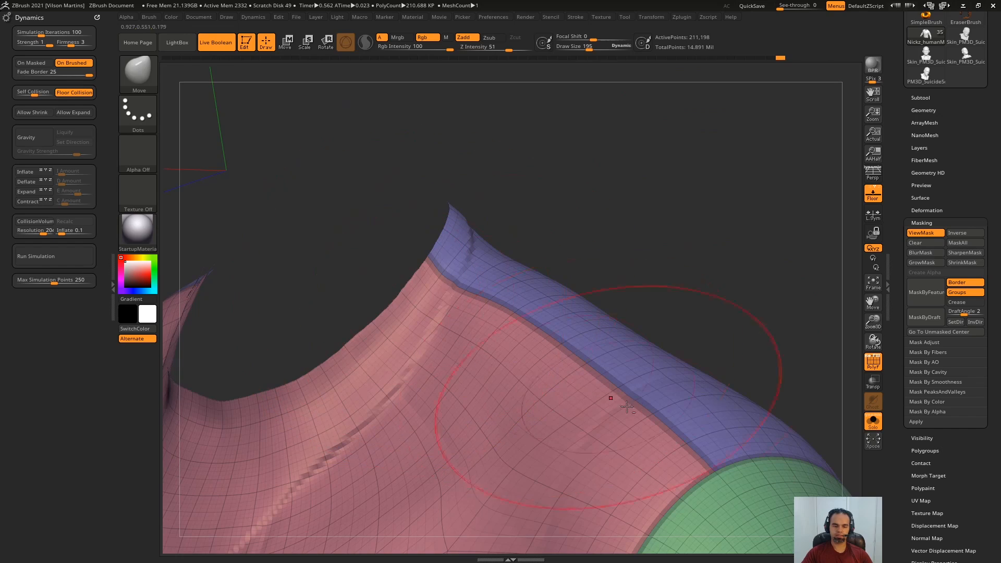
drag(627, 407, 522, 297)
mouse_move(804, 274)
alt+mouse_down()
mouse_move(724, 221)
mouse_move(745, 196)
mouse_move(630, 237)
mouse_move(654, 291)
alt+mouse_up()
Lower the masked shirt one subdivision level and check it with the polyframe off and on.
ctrl+click(697, 206)
ctrl+click(745, 231)
mouse_move(751, 230)
mouse_down()
mouse_move(771, 221)
mouse_move(758, 248)
mouse_move(781, 243)
mouse_move(732, 209)
mouse_up()
key(shift+f)
key(shift+f)
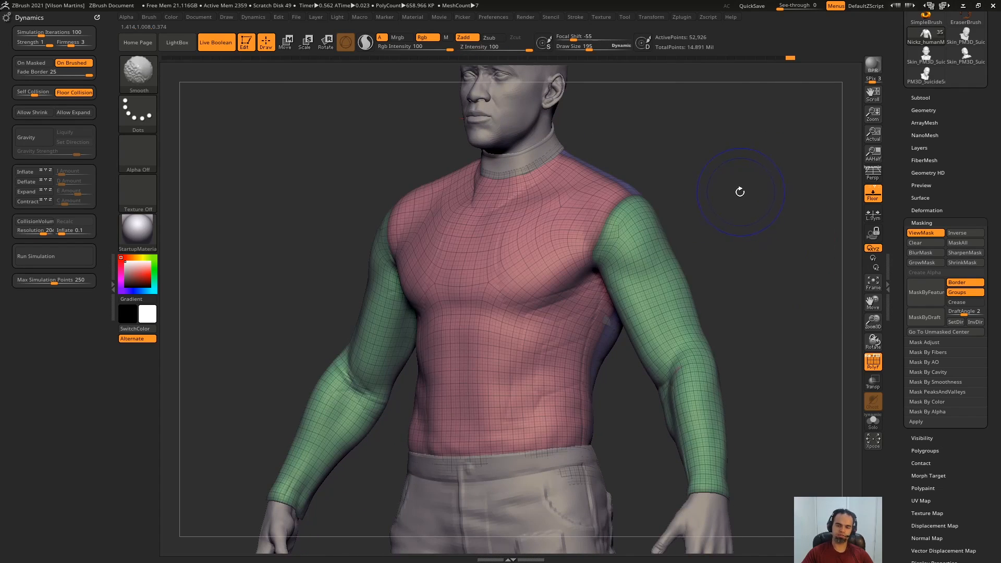
key(shift+f)
key(shift+f)
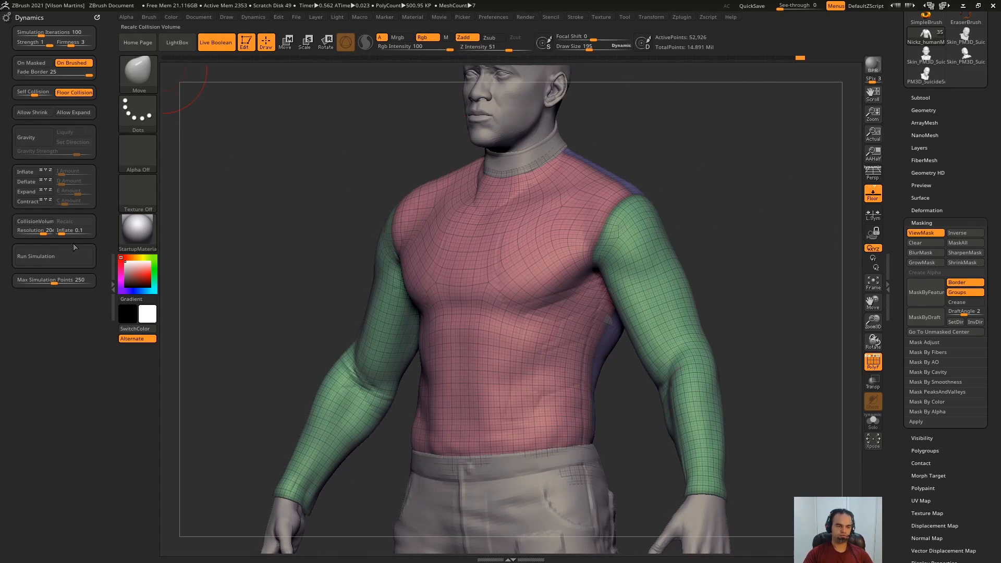
Enable Gravity and Collision Volume, lower the shirt another subdivision level, and run the cloth simulation.
shift+drag(202, 190, 182, 198)
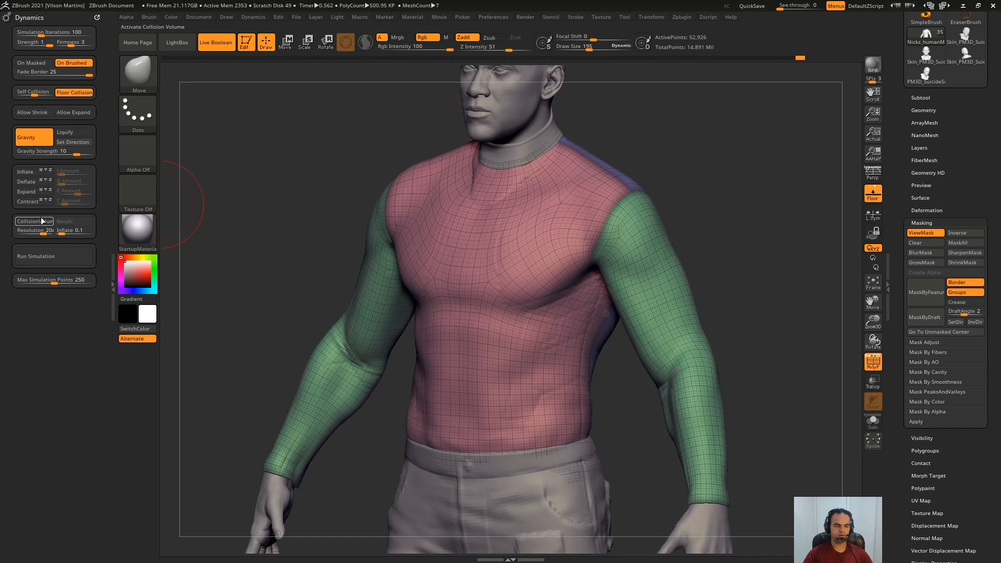
click(60, 257)
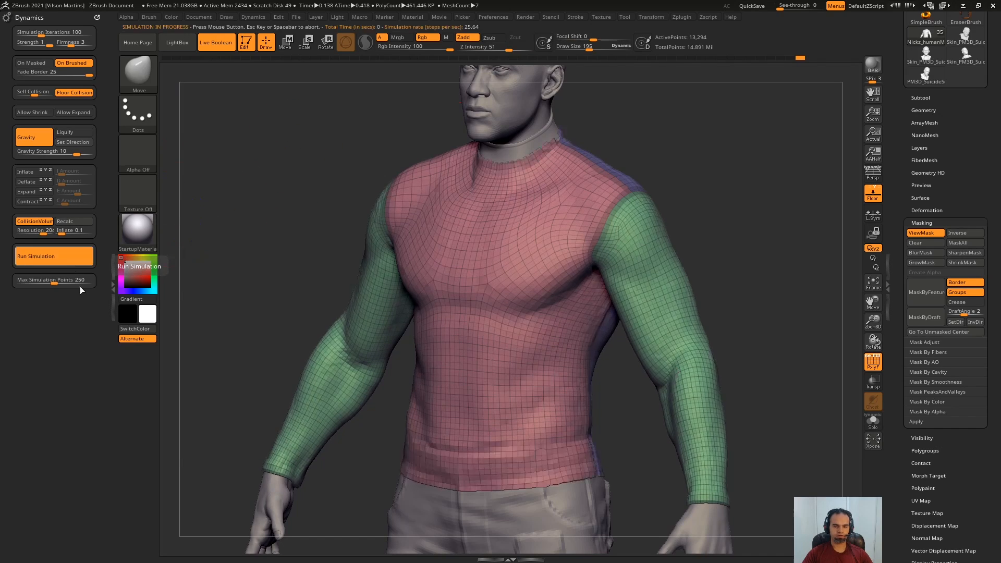
click(60, 259)
Inspect the simulated folds at the waist and shoulder seams, undo the simulation and clear the mask.
mouse_move(670, 211)
right_down()
mouse_move(355, 253)
mouse_move(501, 197)
mouse_move(511, 250)
mouse_move(595, 186)
right_up()
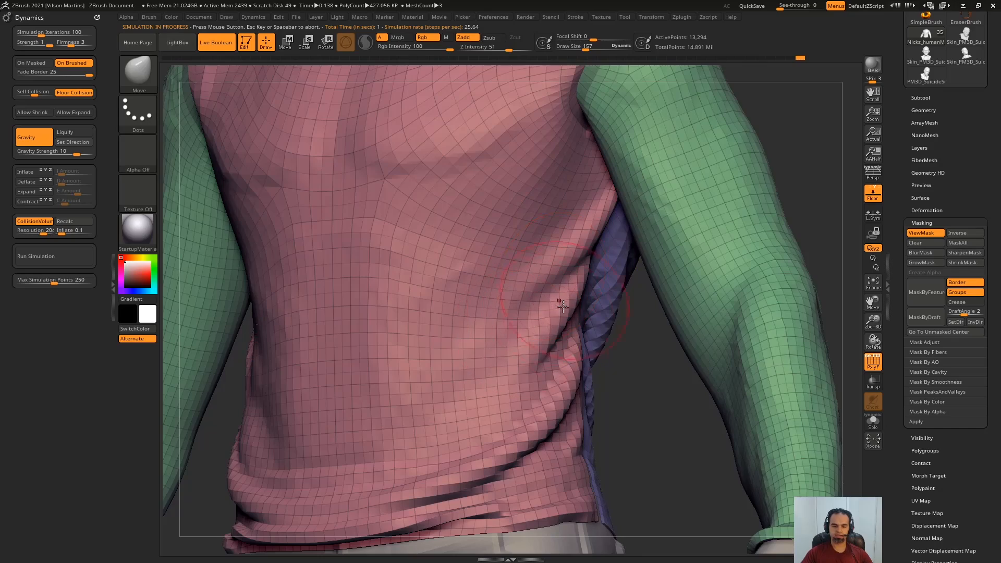
right_drag(563, 306, 318, 334)
right_drag(543, 360, 500, 323)
ctrl+right_drag(500, 323, 528, 221)
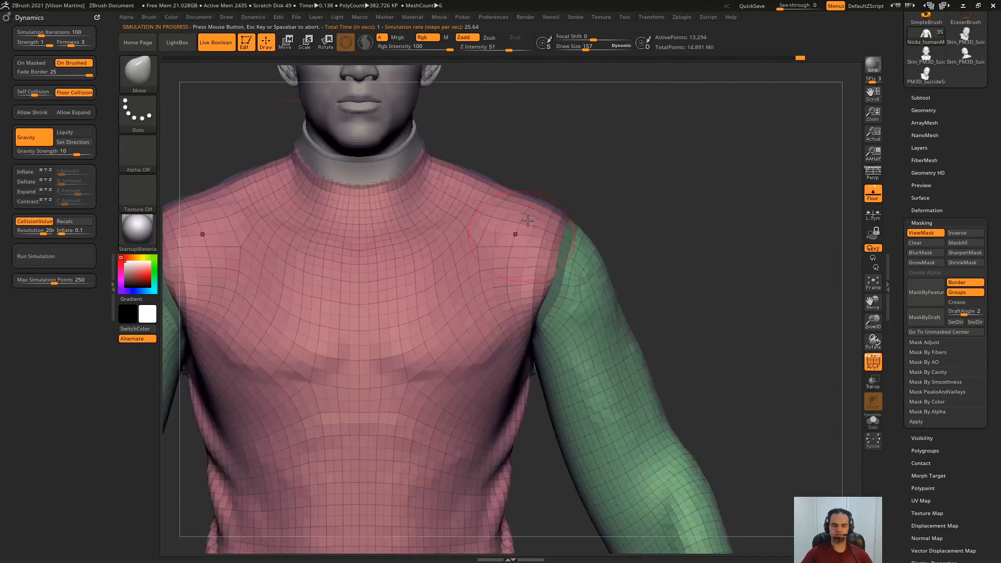
mouse_move(591, 239)
ctrl+right_down()
mouse_move(670, 195)
mouse_move(713, 270)
mouse_move(719, 224)
ctrl+right_up()
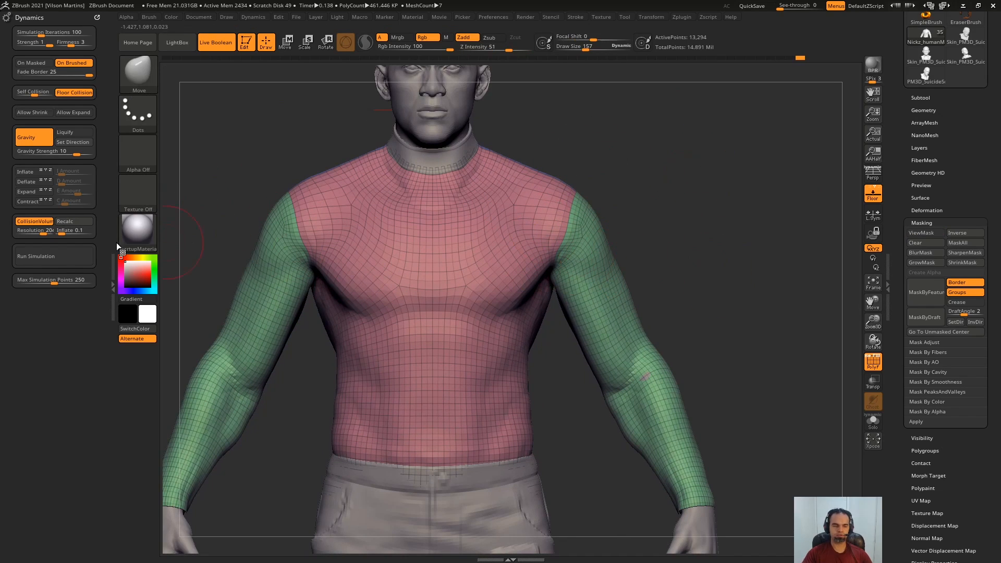
Run the cloth simulation without the seam mask for comparison, inspect the underarm, and undo it.
click(84, 257)
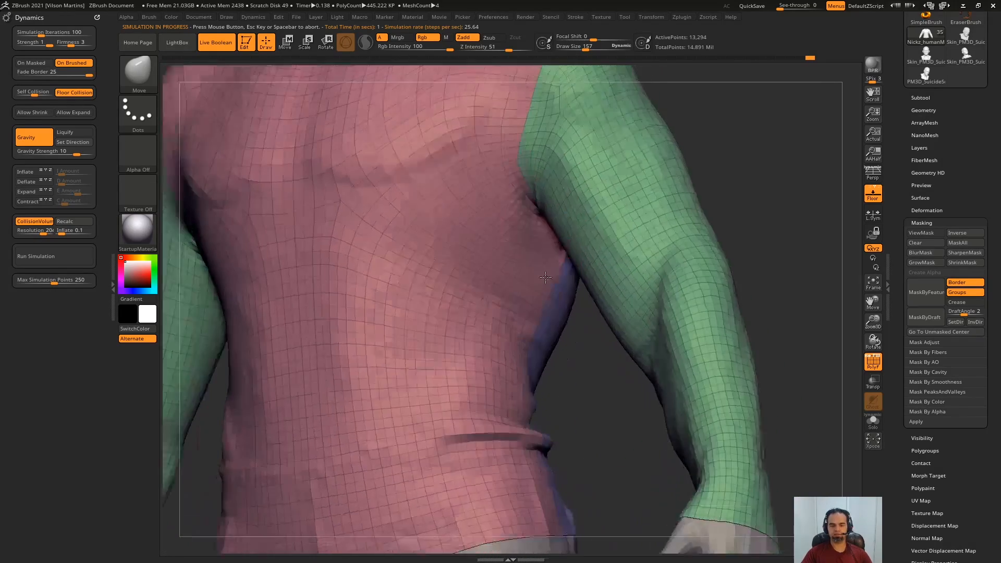
drag(545, 278, 530, 190)
mouse_move(678, 180)
shift+mouse_down()
mouse_move(816, 124)
mouse_move(701, 154)
mouse_move(693, 177)
mouse_move(701, 209)
mouse_move(729, 226)
mouse_move(700, 259)
mouse_move(705, 246)
shift+mouse_up()
key(ctrl+z)
Mask the shirt's borders and polygroup seams by feature again and rerun the cloth simulation.
click(930, 294)
click(63, 262)
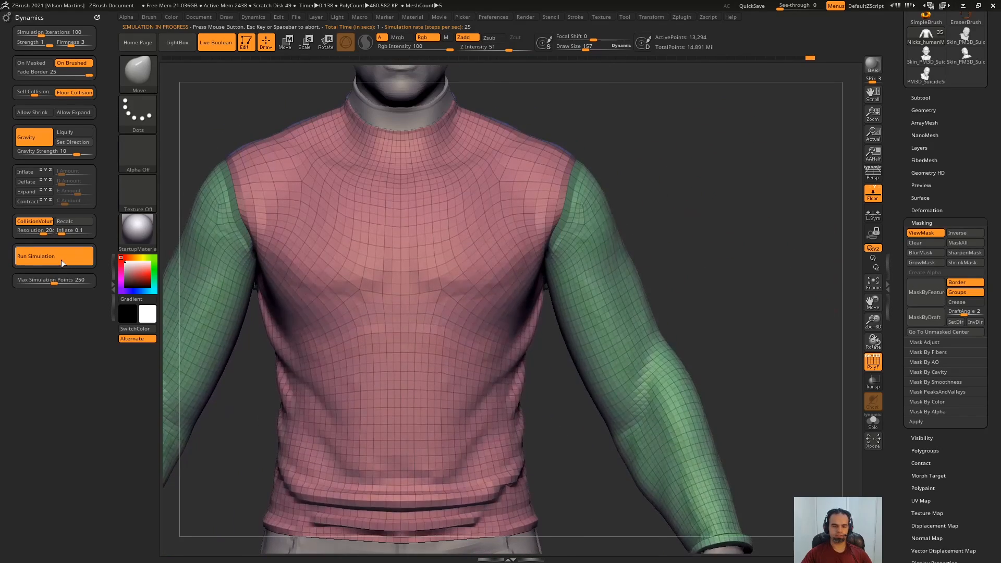
mouse_move(705, 163)
mouse_down()
mouse_move(729, 170)
mouse_move(550, 268)
mouse_move(536, 257)
mouse_move(562, 238)
mouse_move(657, 217)
mouse_move(678, 201)
mouse_move(739, 230)
mouse_up()
Hide the polyframe, raise the shirt one subdivision level, and examine the folds at the waist and cuffs.
key(shift+f)
key(d)
alt+drag(664, 202, 702, 171)
key(s)
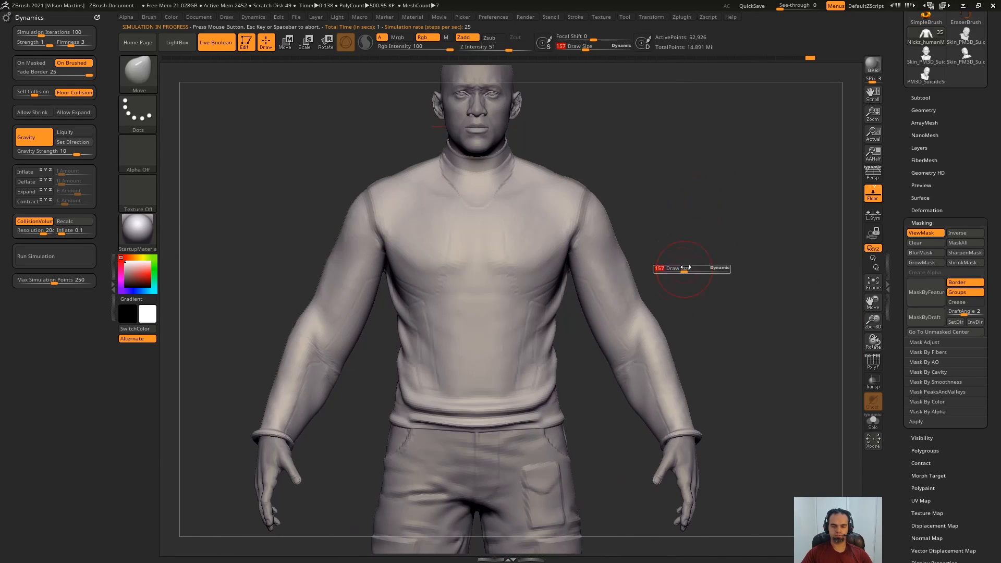
alt+drag(734, 311, 688, 257)
drag(687, 257, 682, 230)
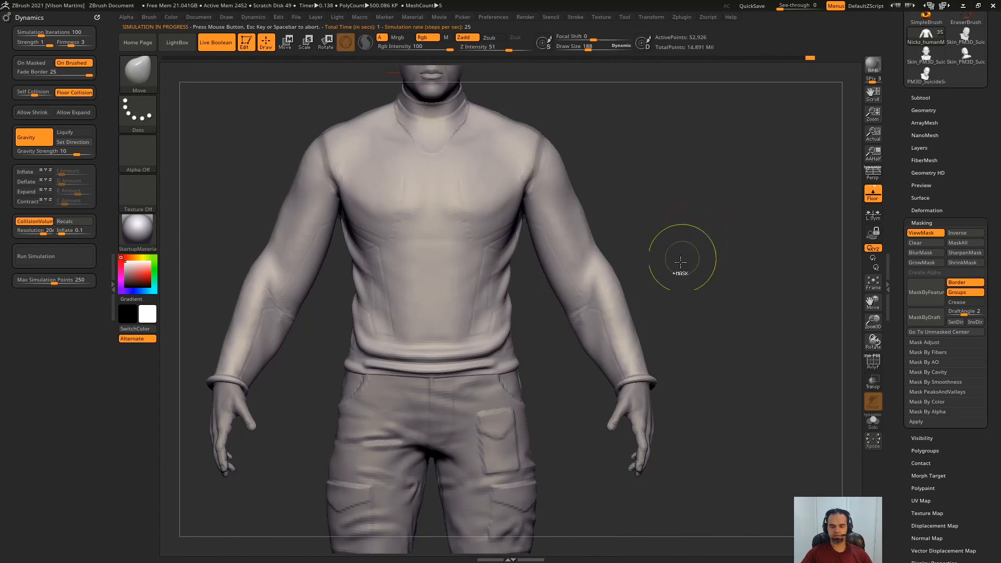
Undo the last cloth simulation on the shirt and frame its waist and cuffs.
key(ctrl+z)
key(ctrl+z)
drag(678, 320, 683, 321)
mouse_move(690, 360)
alt+mouse_down()
mouse_move(718, 273)
mouse_move(671, 324)
mouse_move(718, 292)
alt+mouse_up()
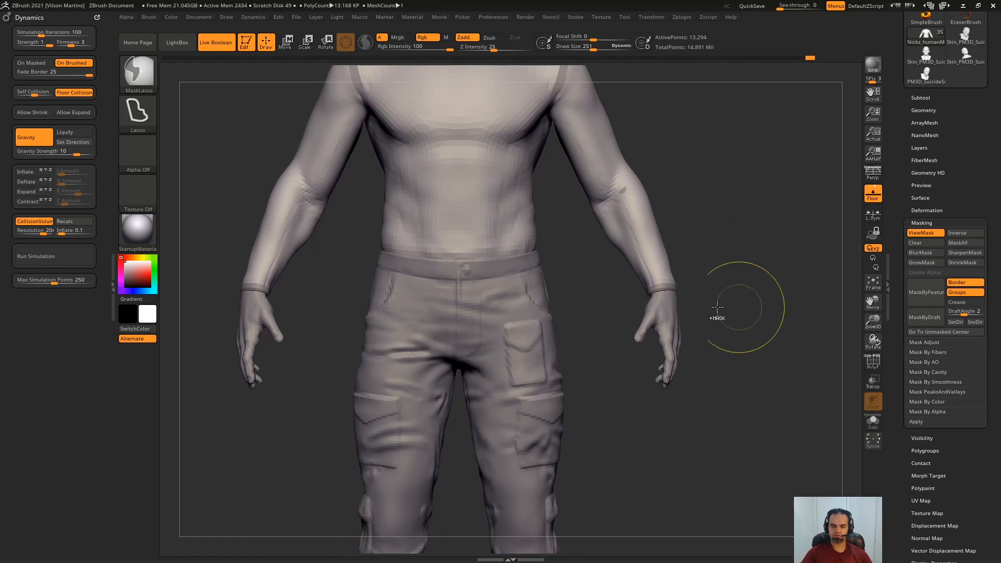
Isolate the shirt and run the cloth simulation with its seams and borders masked.
ctrl+click(712, 271)
alt+drag(704, 79, 697, 230)
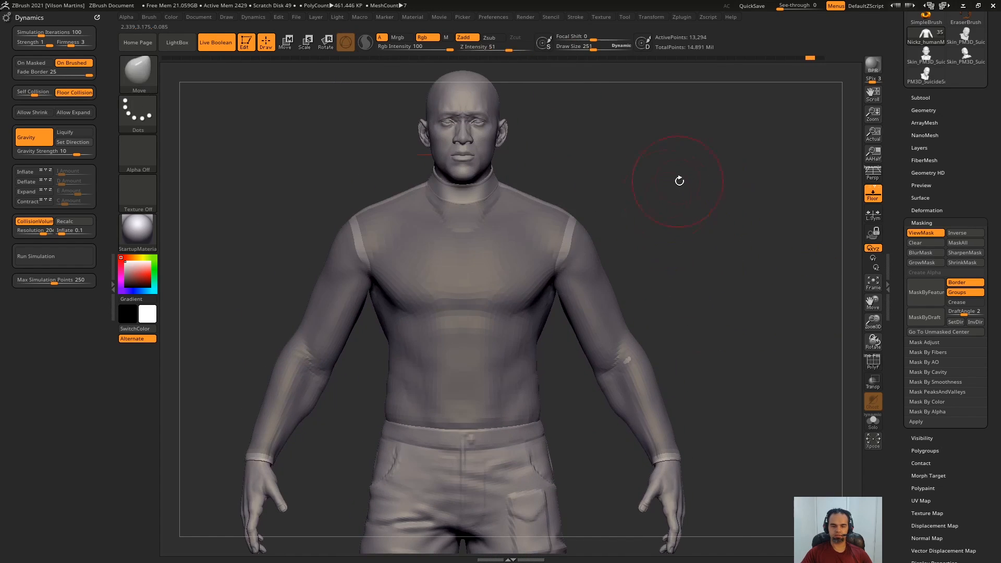
shift+drag(679, 181, 600, 174)
key(ctrl+shift+s)
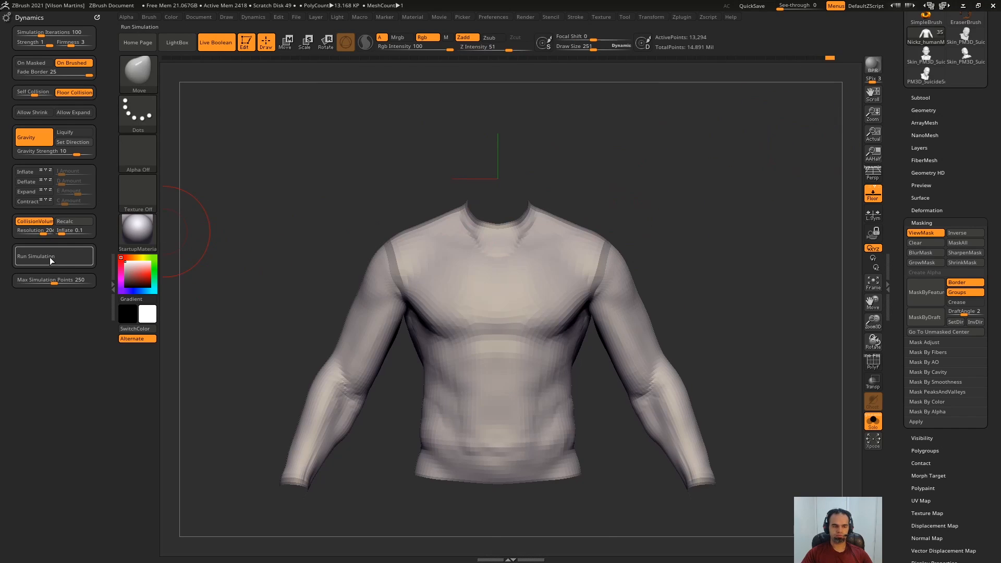
click(51, 260)
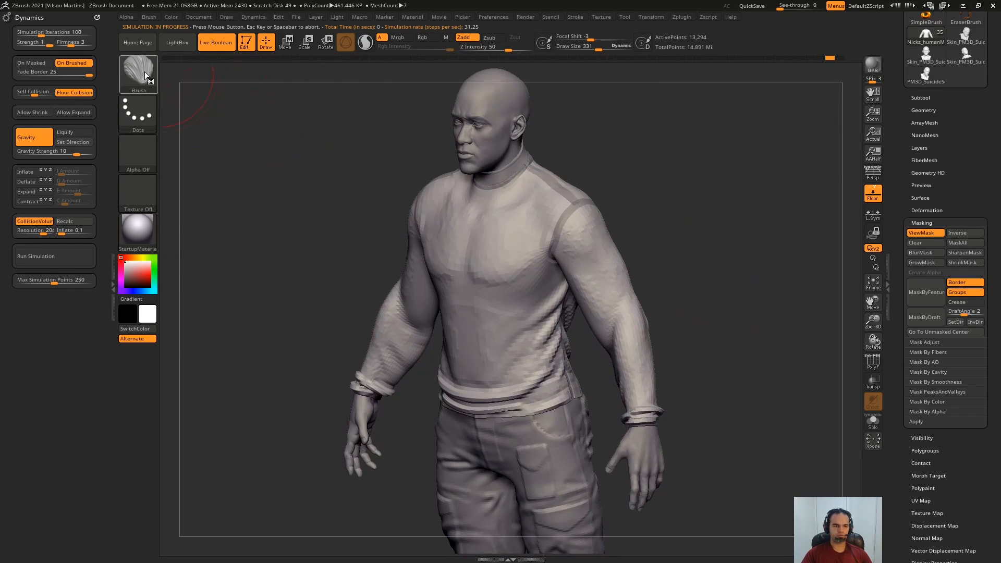
Pull folds into the shirt's elbows, waist and underarm area using the ClothHook brush at draw size 339.
key(b)
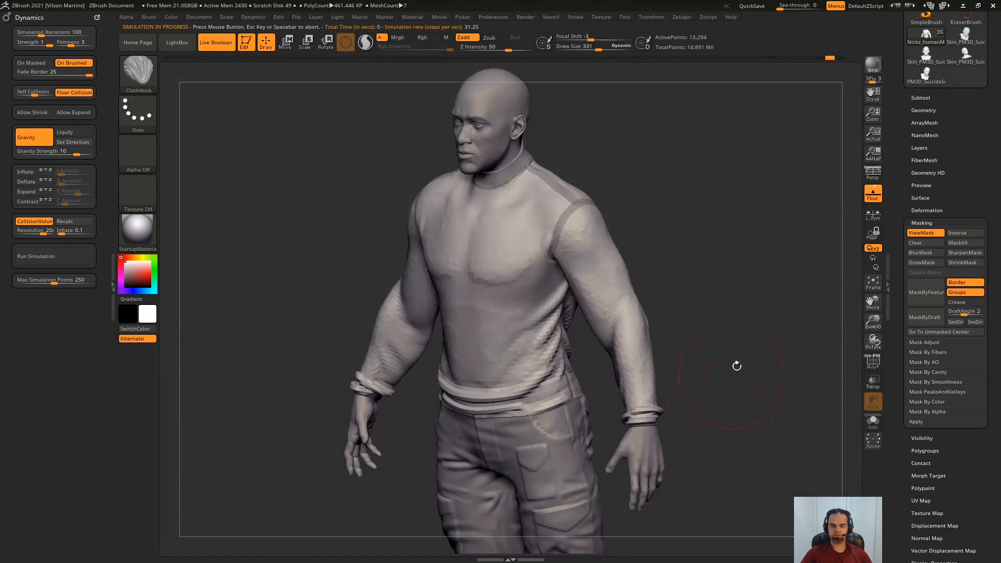
shift+drag(738, 364, 733, 350)
mouse_move(733, 350)
alt+mouse_down()
mouse_move(742, 337)
mouse_move(706, 293)
alt+mouse_up()
key(s)
drag(620, 283, 620, 283)
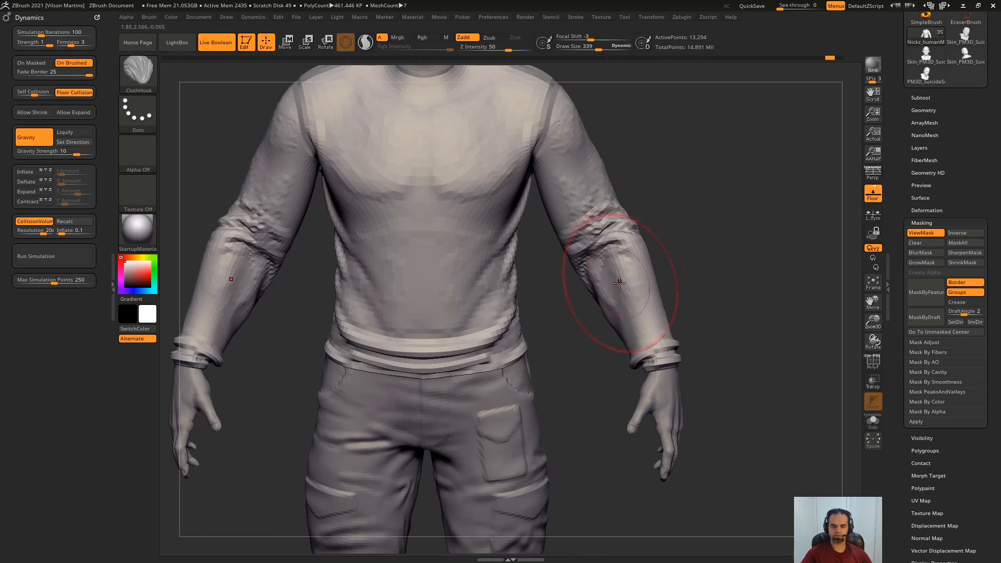
drag(593, 248, 598, 253)
drag(710, 254, 532, 257)
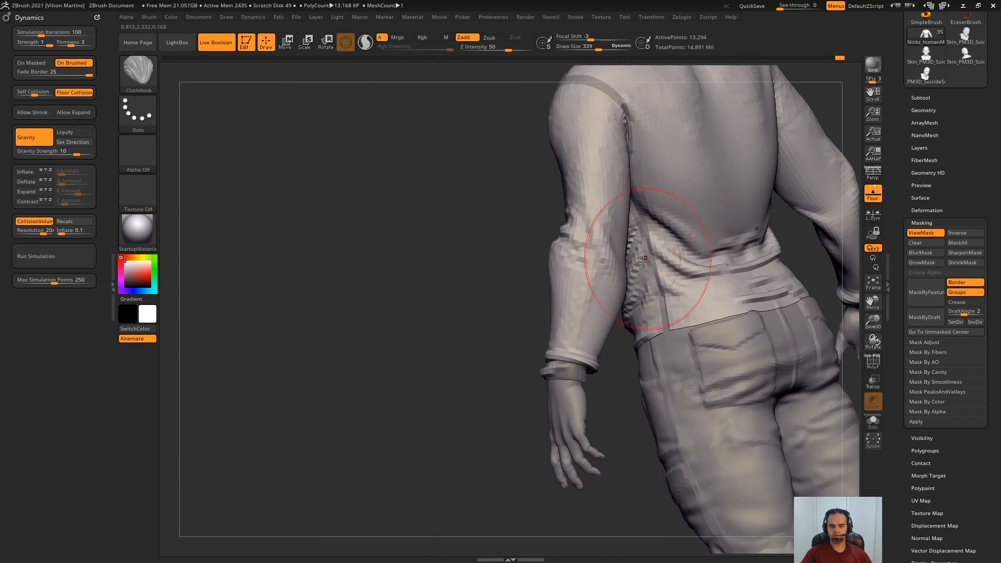
drag(594, 277, 626, 156)
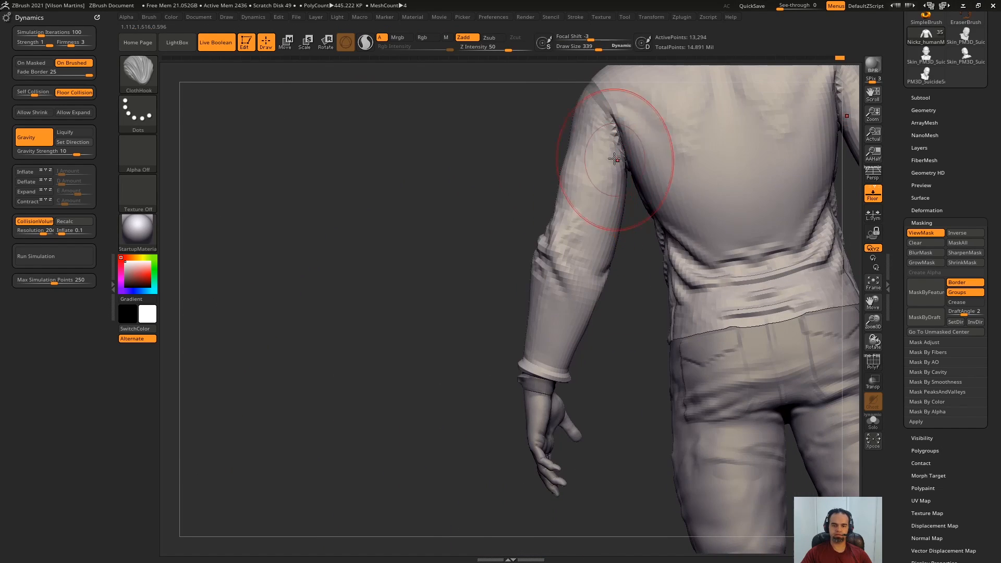
Shape folds across the shirt's back with the ClothHook brush at draw size 258 and smooth them.
key(s)
mouse_move(573, 161)
right_down()
mouse_move(626, 151)
mouse_move(402, 168)
mouse_move(417, 172)
right_up()
key(s)
click(515, 302)
drag(515, 300, 511, 307)
right_drag(511, 306, 518, 258)
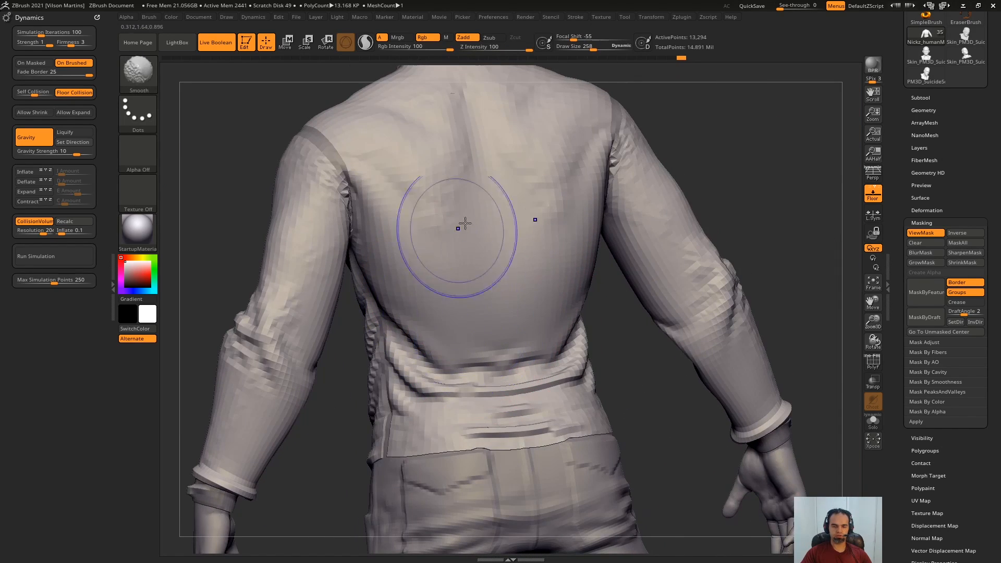
right_drag(459, 346, 456, 374)
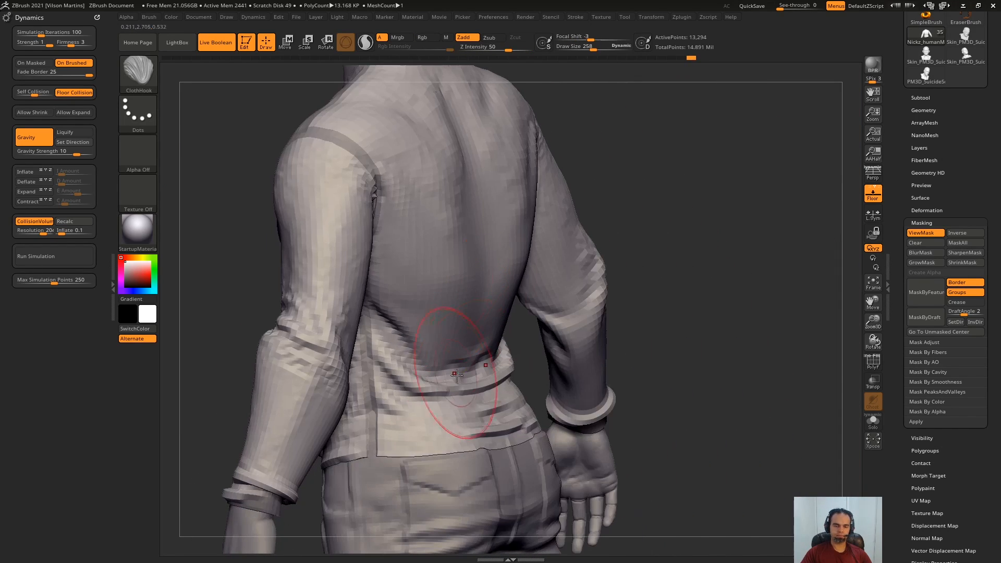
Switch to the Standard brush and sculpt folds on the shirt's back below the armpits with gravity turned off.
click(152, 75)
click(707, 285)
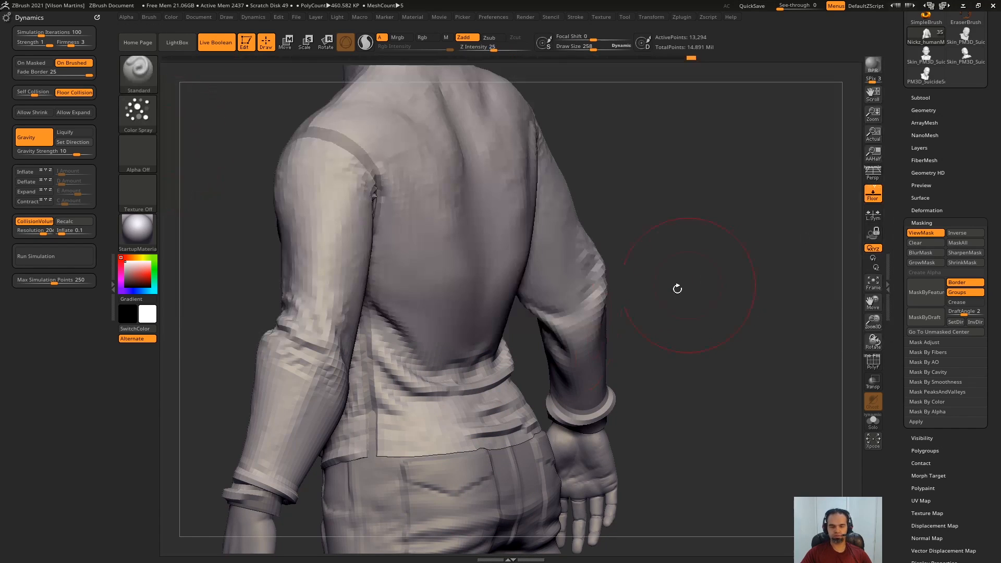
mouse_move(492, 271)
right_down()
mouse_move(468, 266)
mouse_move(508, 277)
mouse_move(584, 242)
mouse_move(609, 215)
mouse_move(587, 203)
right_up()
drag(588, 202, 589, 186)
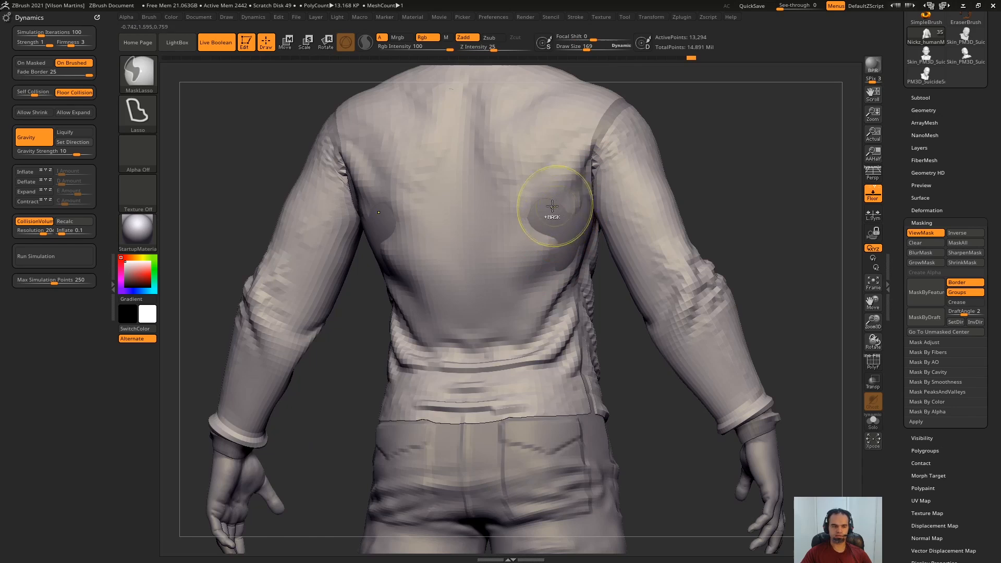
shift+drag(547, 212, 509, 216)
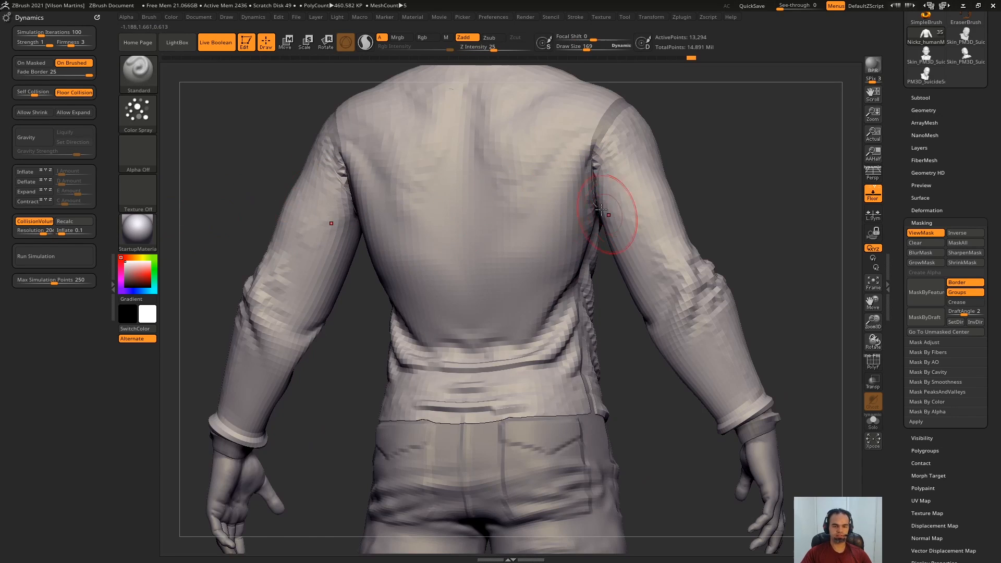
drag(577, 216, 583, 202)
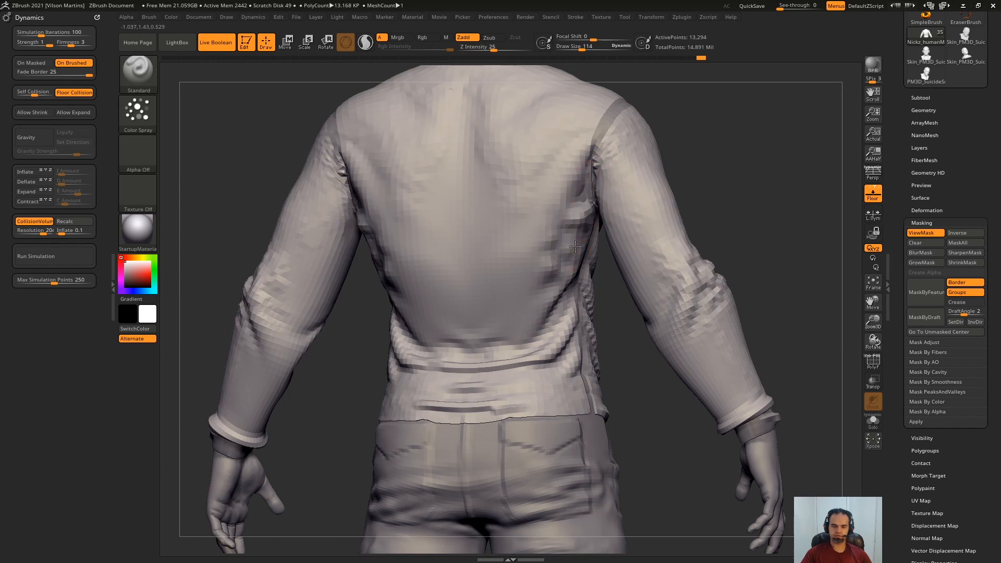
shift+right_drag(575, 247, 554, 254)
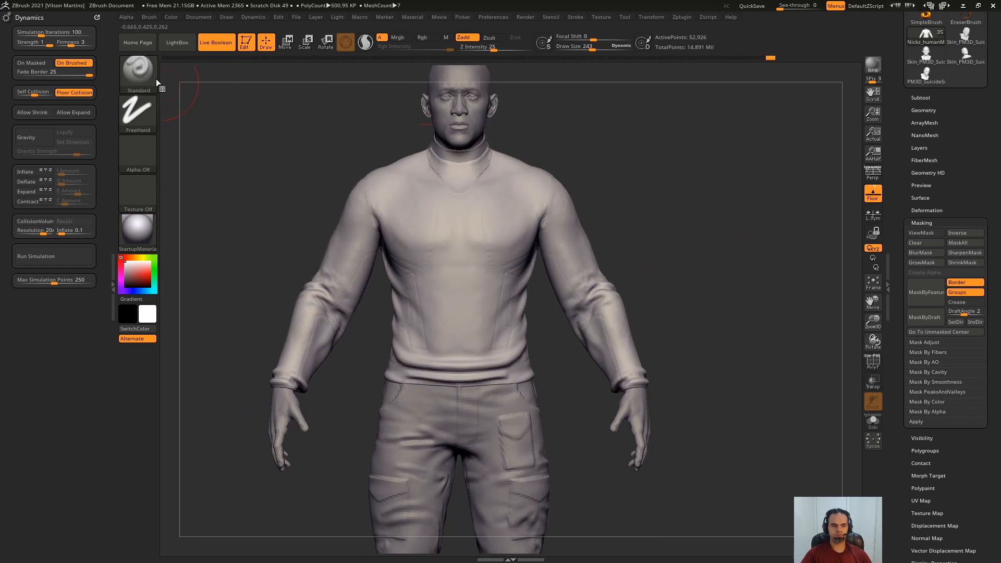
Try masking the front of the shirt's lower torso above the hem with freehand mask strokes.
key(b)
key(s)
key(t)
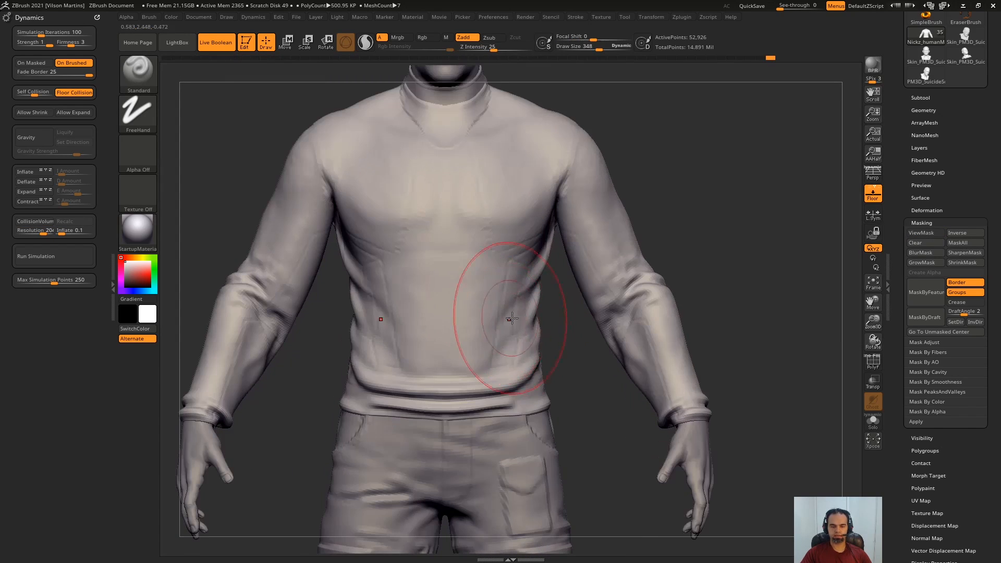
mouse_move(533, 307)
ctrl+mouse_down()
mouse_move(447, 333)
mouse_move(505, 359)
ctrl+mouse_up()
key(ctrl+z)
mouse_move(557, 292)
ctrl+mouse_down()
mouse_move(313, 451)
mouse_move(589, 333)
ctrl+mouse_up()
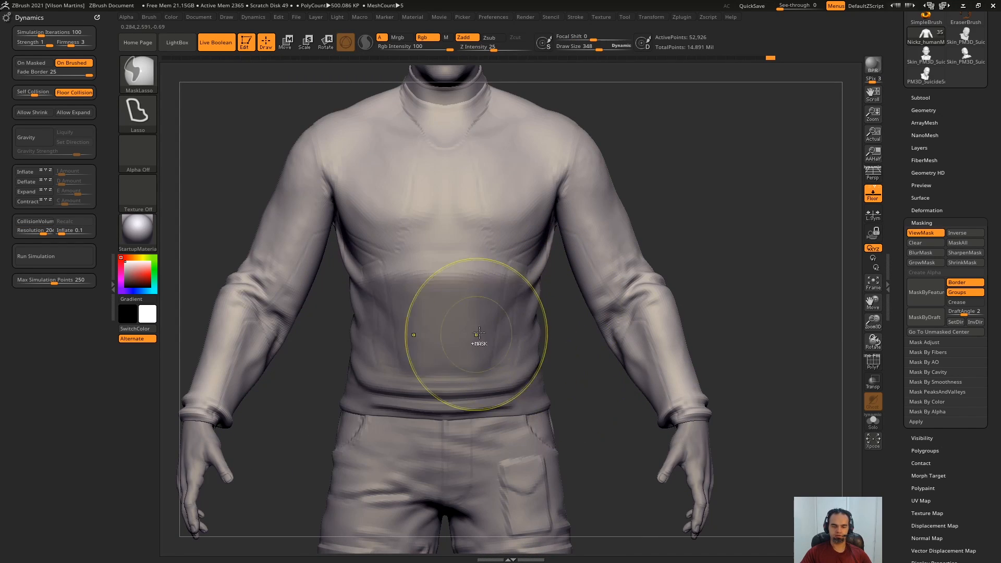
ctrl+drag(715, 255, 730, 269)
right_drag(717, 258, 657, 254)
ctrl+drag(657, 255, 559, 311)
key(ctrl+z)
shift+right_drag(563, 317, 508, 319)
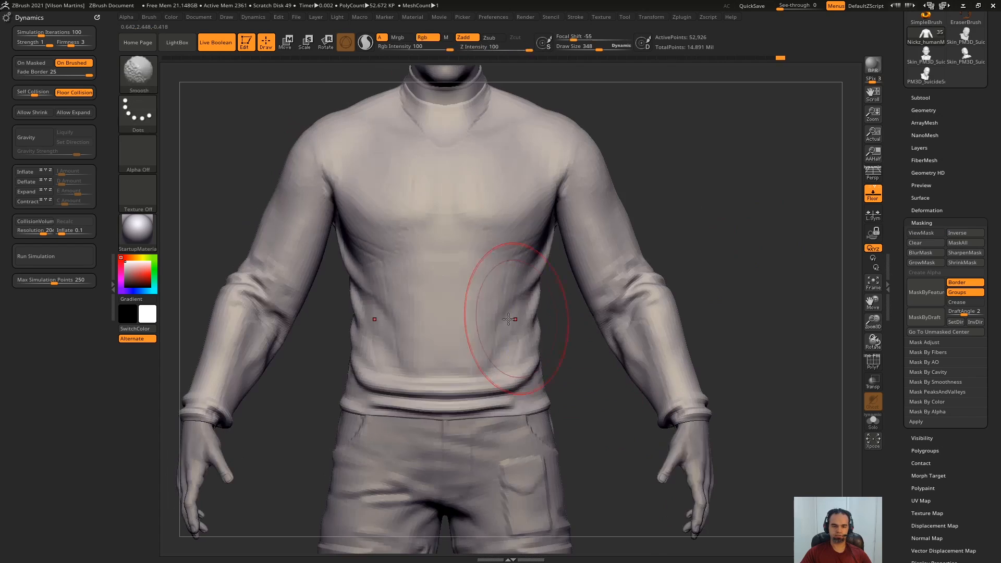
Mask the shirt except for its lower torso and try compressing that area with the TransposeCloth gizmo.
mouse_move(551, 306)
ctrl+mouse_down()
mouse_move(380, 306)
mouse_move(590, 375)
mouse_move(563, 300)
ctrl+mouse_up()
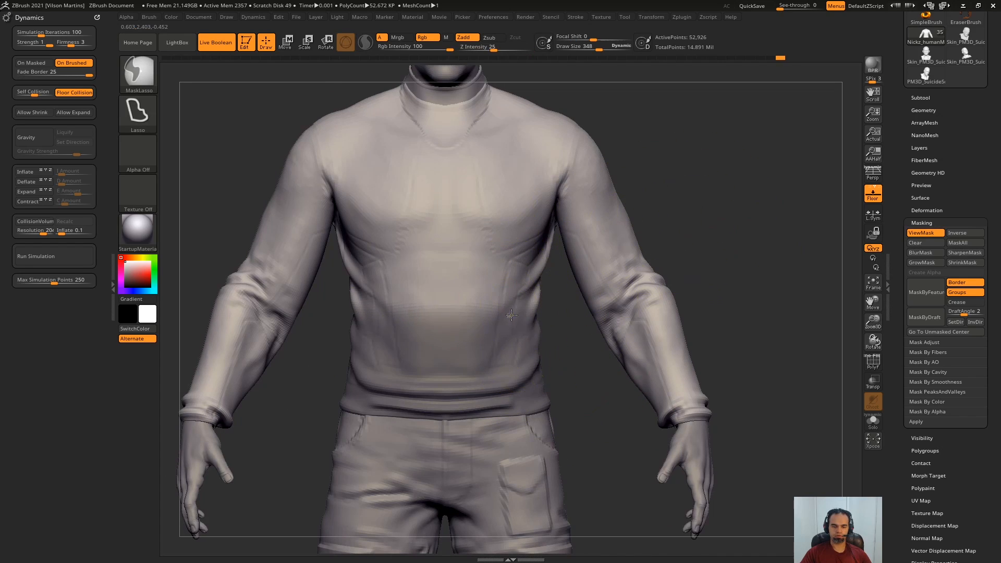
key(ctrl+i)
key(w)
click(139, 70)
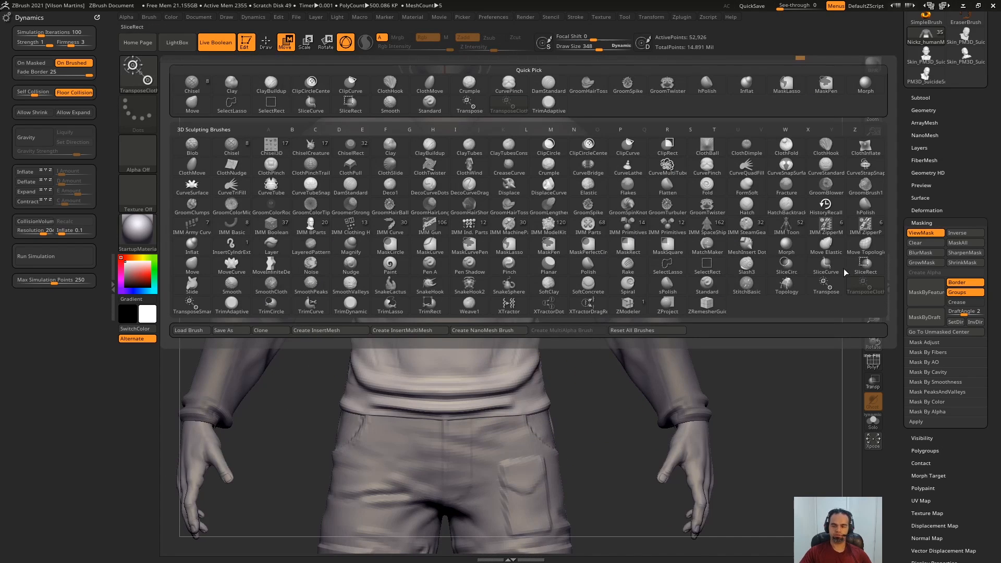
click(449, 342)
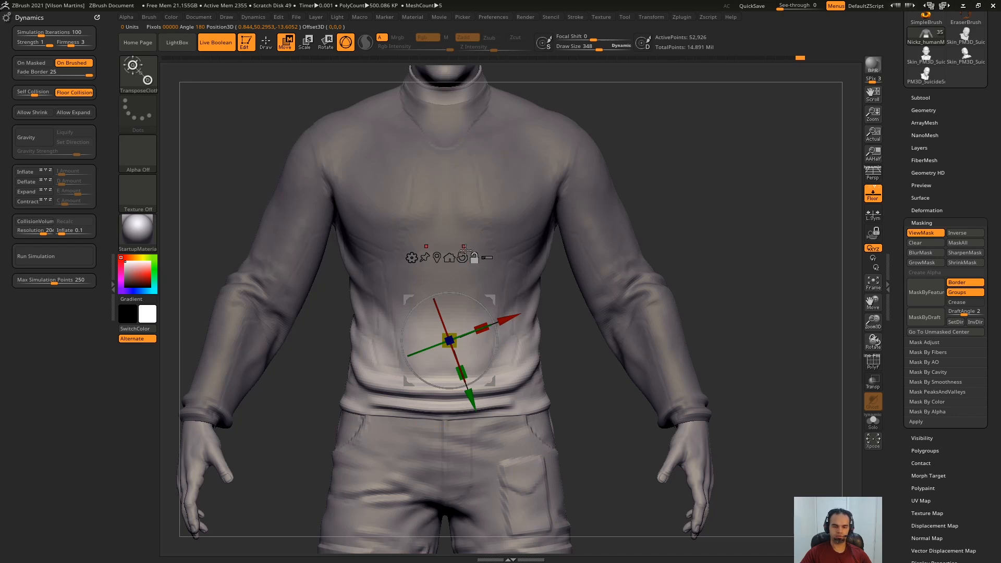
drag(599, 198, 681, 192)
drag(642, 241, 560, 245)
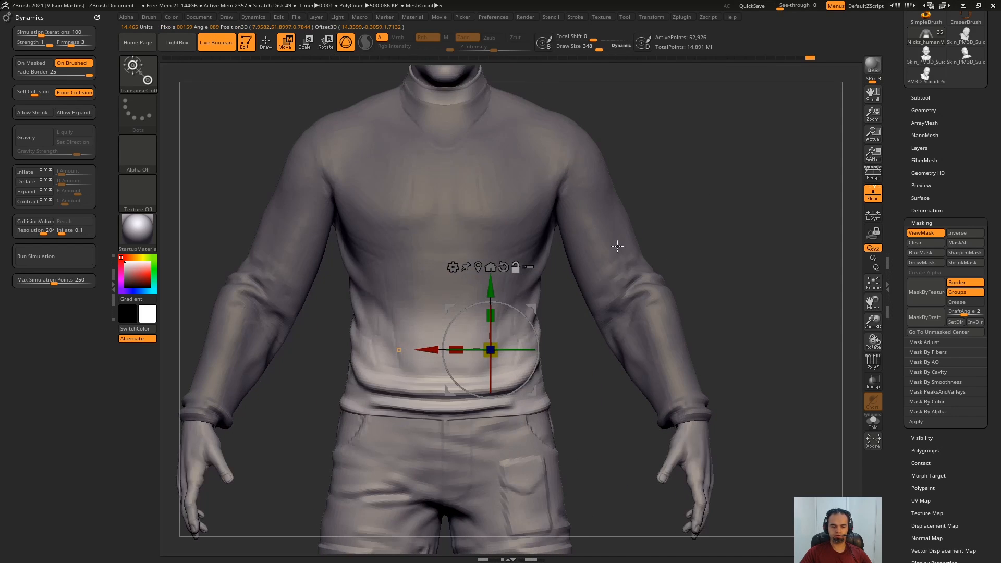
drag(495, 317, 496, 327)
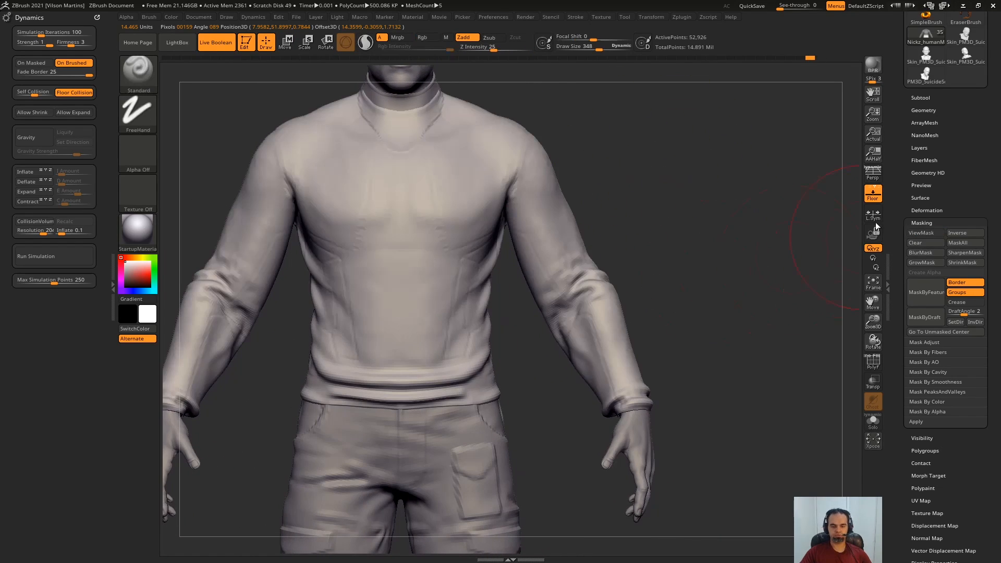
Store a morph target of the shirt's current shape.
click(955, 221)
drag(956, 221, 975, 132)
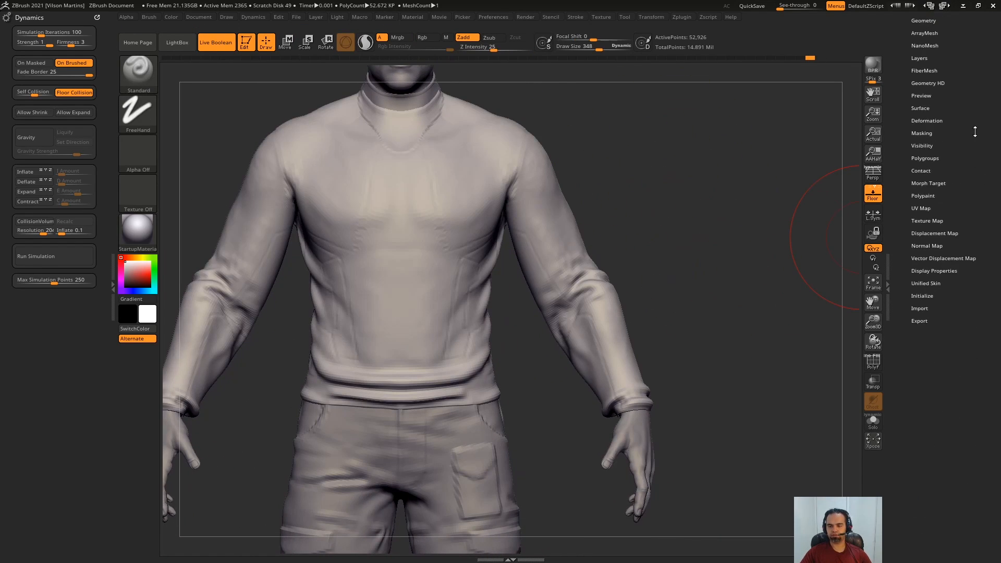
click(938, 183)
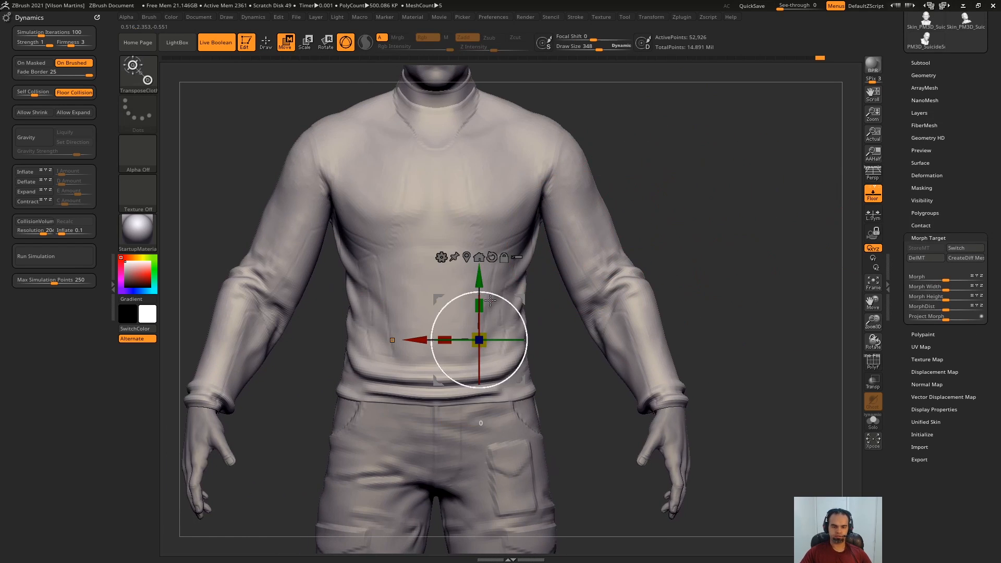
Mask the shirt above the waist, compress the waist into horizontal folds with the TransposeCloth gizmo, and clear the mask.
drag(480, 305, 485, 308)
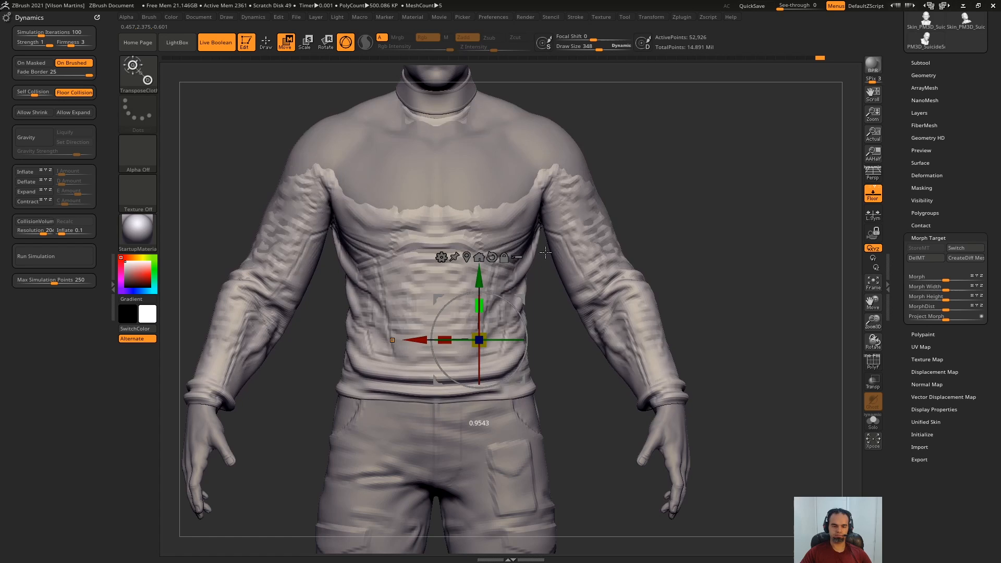
key(q)
mouse_move(545, 285)
ctrl+mouse_down()
mouse_move(483, 281)
mouse_move(464, 460)
mouse_move(547, 365)
ctrl+mouse_up()
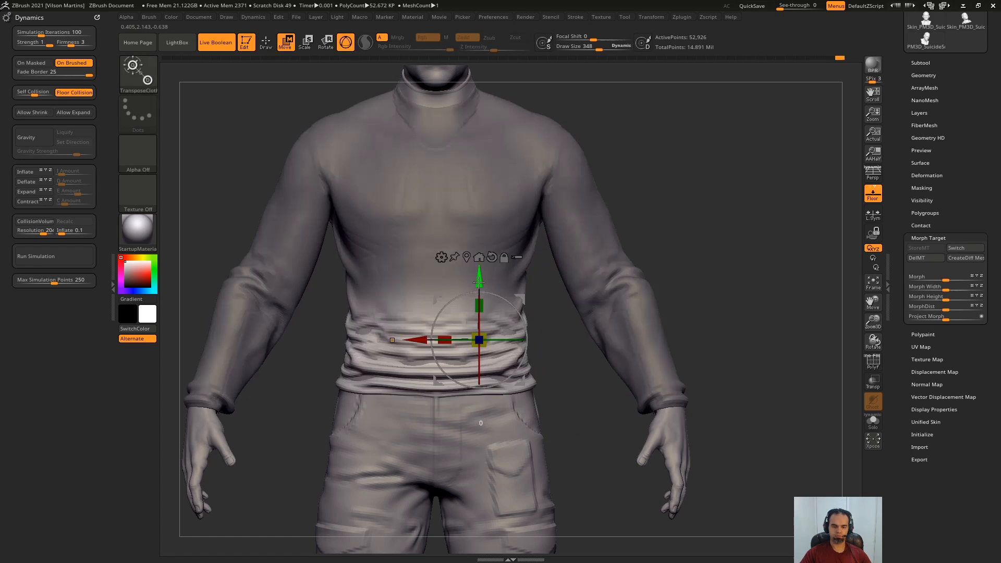
drag(479, 283, 479, 289)
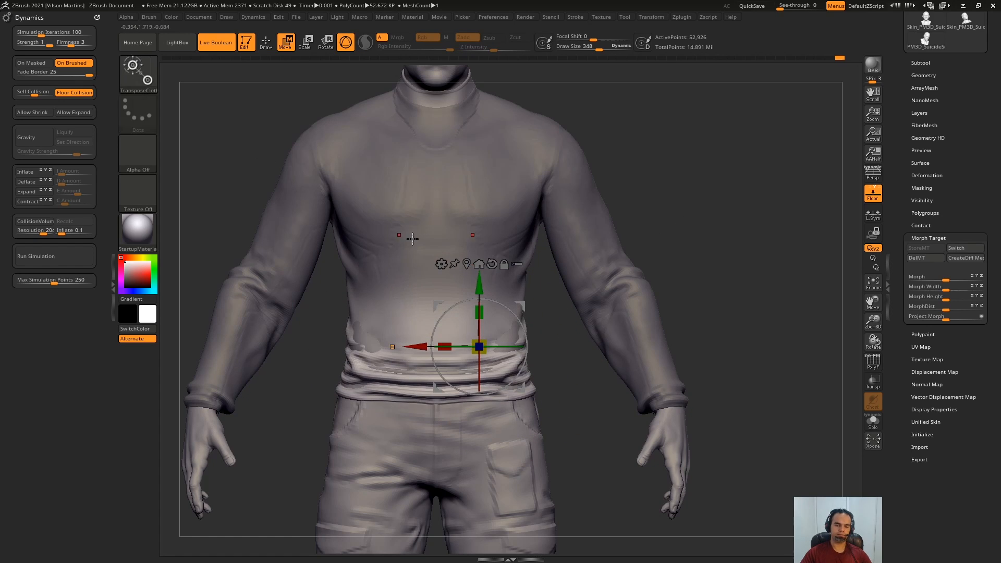
key(ctrl+z)
ctrl+drag(255, 153, 217, 142)
key(q)
mouse_move(333, 290)
right_down()
mouse_move(584, 285)
mouse_move(584, 318)
right_up()
Choose the Morph brush and partly restore the stored shape over the folds at the shirt's lower back.
click(137, 76)
key(m)
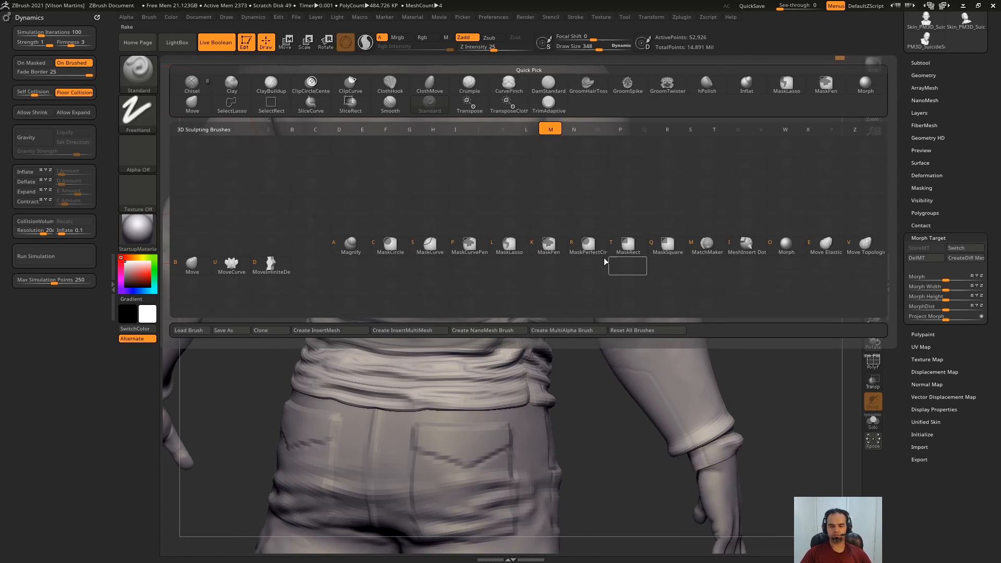
click(786, 245)
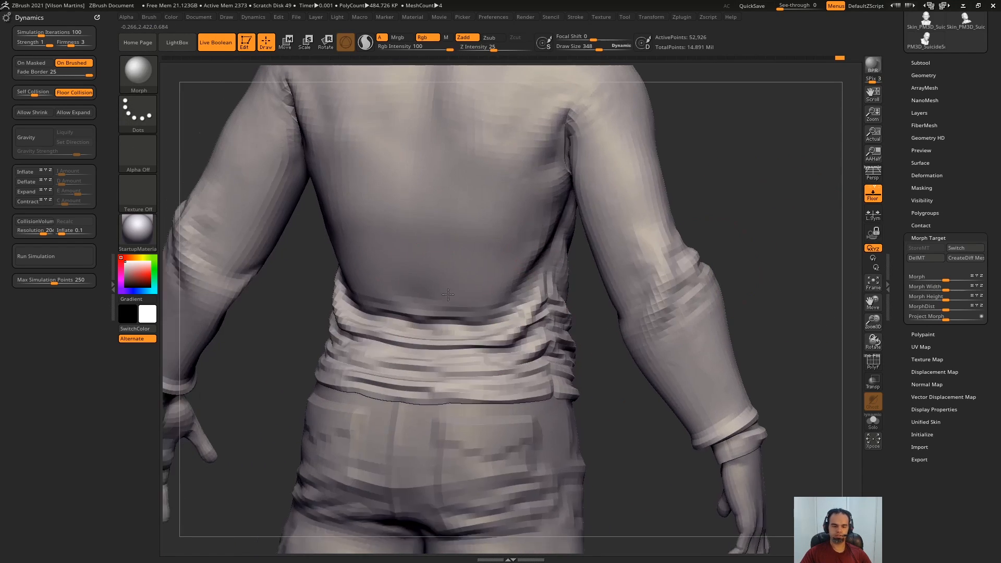
alt+right_drag(500, 303, 494, 321)
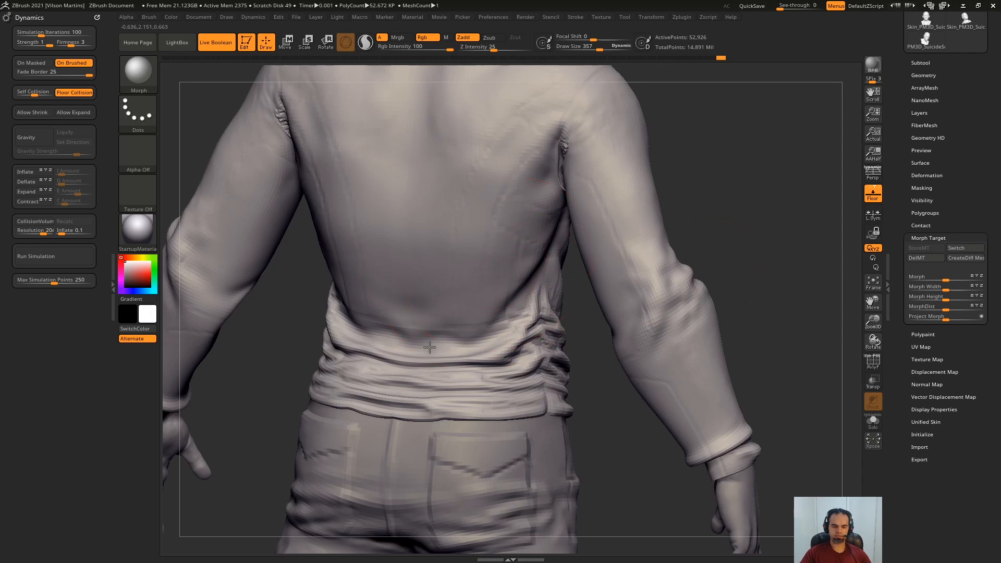
mouse_move(430, 348)
mouse_down()
mouse_move(503, 377)
mouse_move(433, 380)
mouse_up()
mouse_move(453, 346)
right_down()
mouse_move(521, 291)
mouse_move(485, 276)
right_up()
mouse_move(423, 297)
mouse_down()
mouse_move(446, 308)
mouse_move(521, 302)
mouse_up()
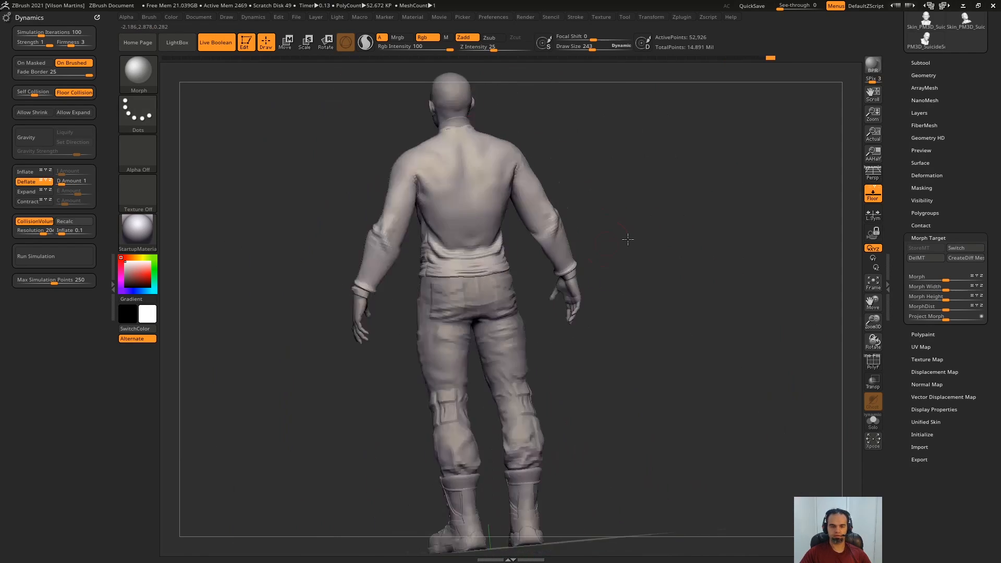
Examine the shirt's folds from the back, side and front, focusing on the waist and sleeves.
drag(632, 234, 500, 243)
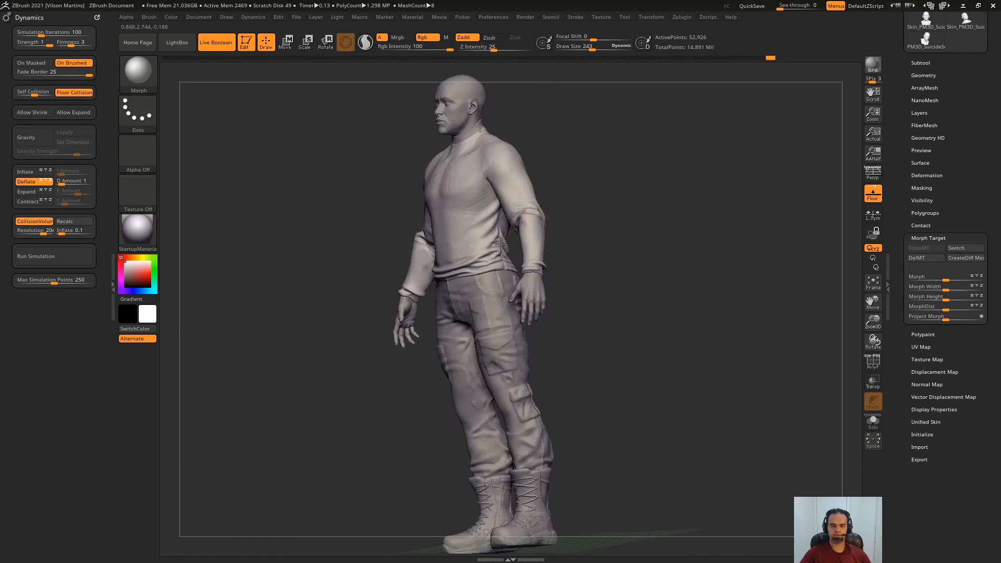
shift+right_drag(501, 244, 522, 232)
ctrl+right_drag(490, 199, 462, 336)
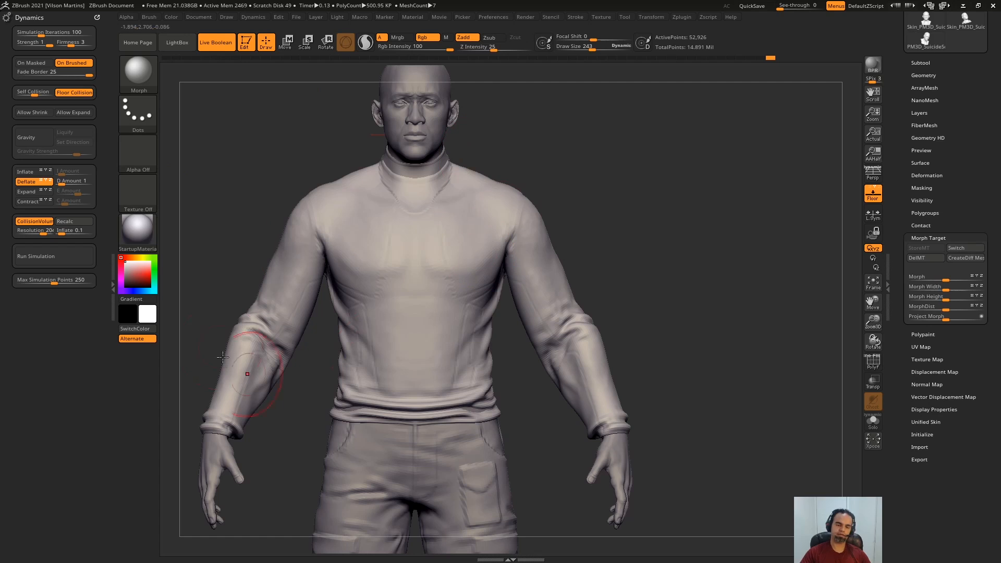
right_drag(518, 378, 527, 390)
alt+right_drag(527, 390, 526, 356)
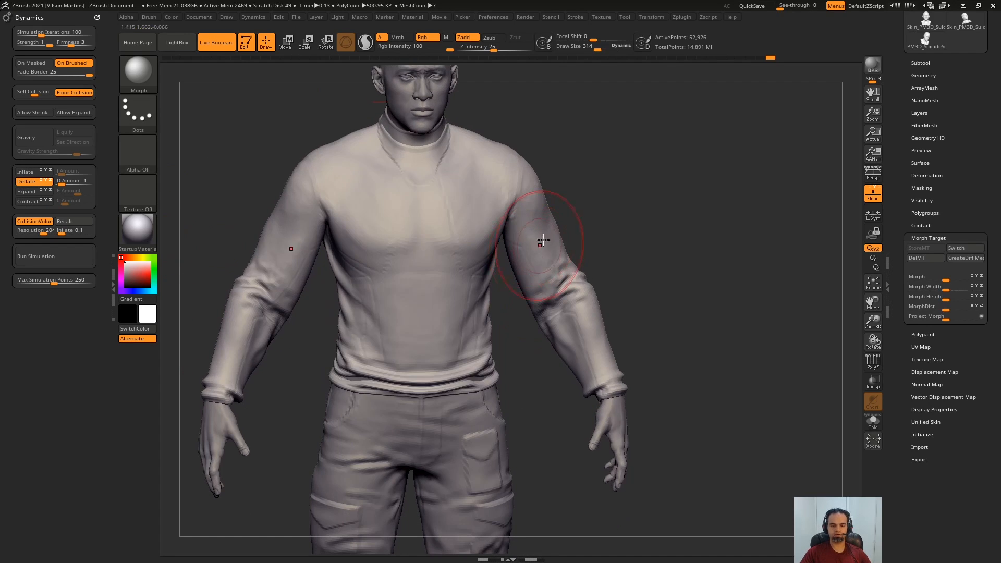
ctrl+drag(545, 248, 583, 237)
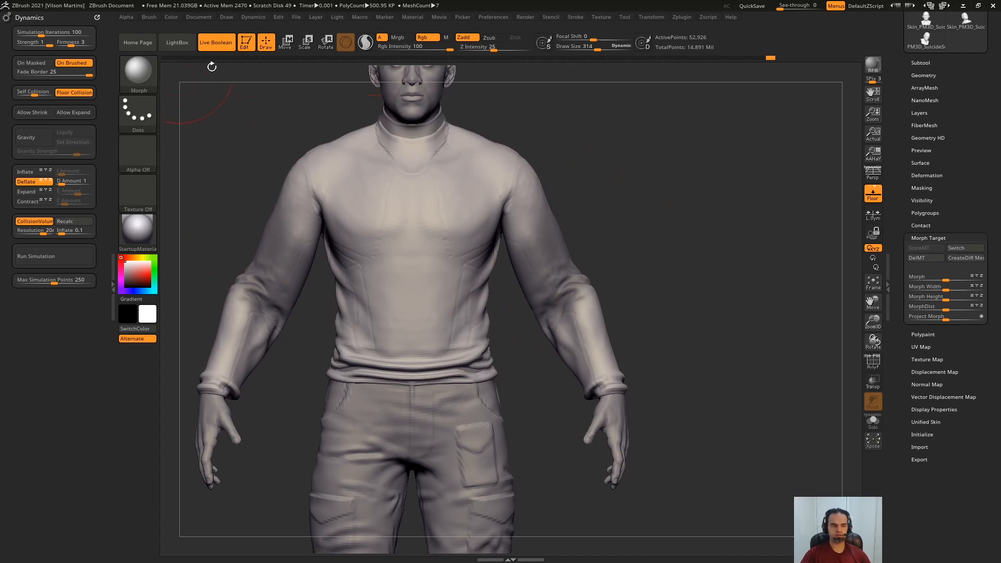
Review the whole dressed figure from the front, comparing close-ups of the shirt with the full body.
ctrl+right_drag(659, 224, 652, 210)
key(f)
key(f)
alt+right_drag(707, 252, 644, 302)
right_drag(644, 302, 634, 314)
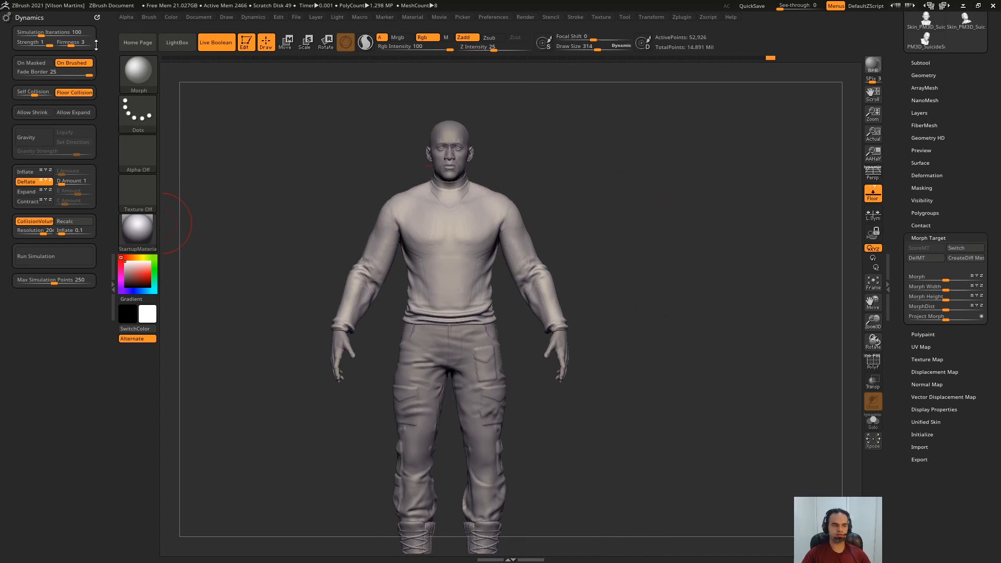
drag(379, 99, 285, 61)
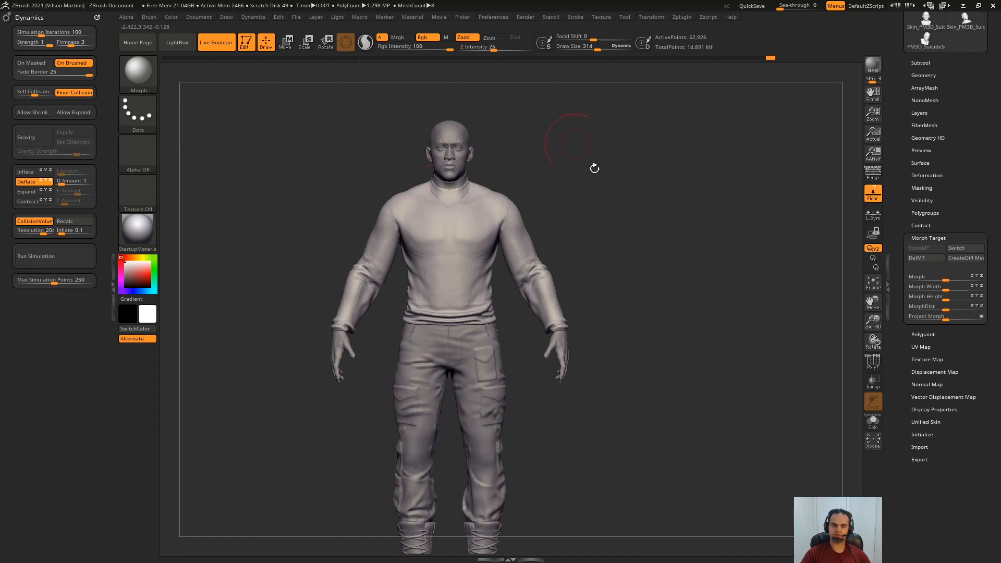
ctrl+right_drag(634, 194, 634, 178)
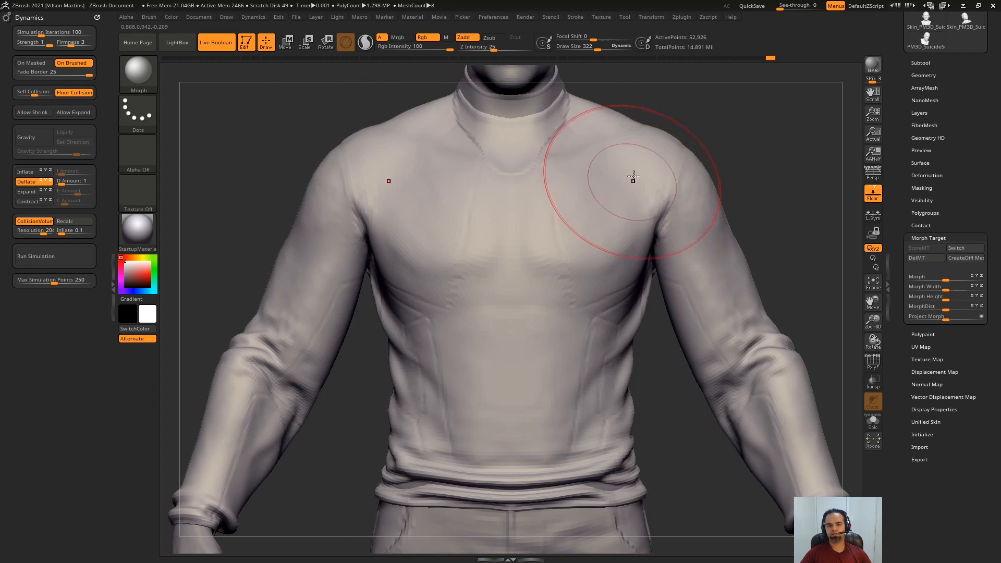
key(f)
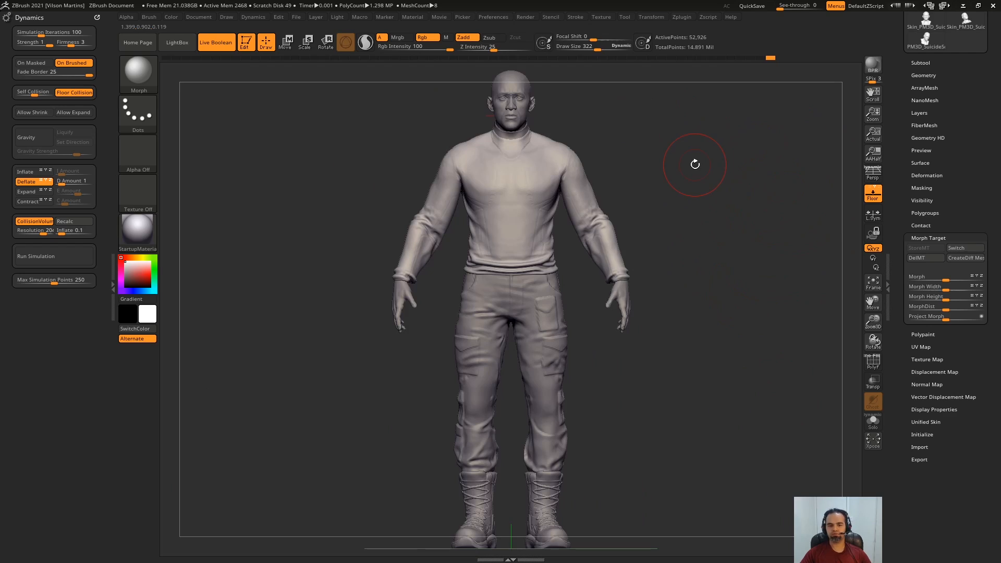
key(shift+f)
alt+right_drag(718, 172, 671, 178)
key(shift+f)
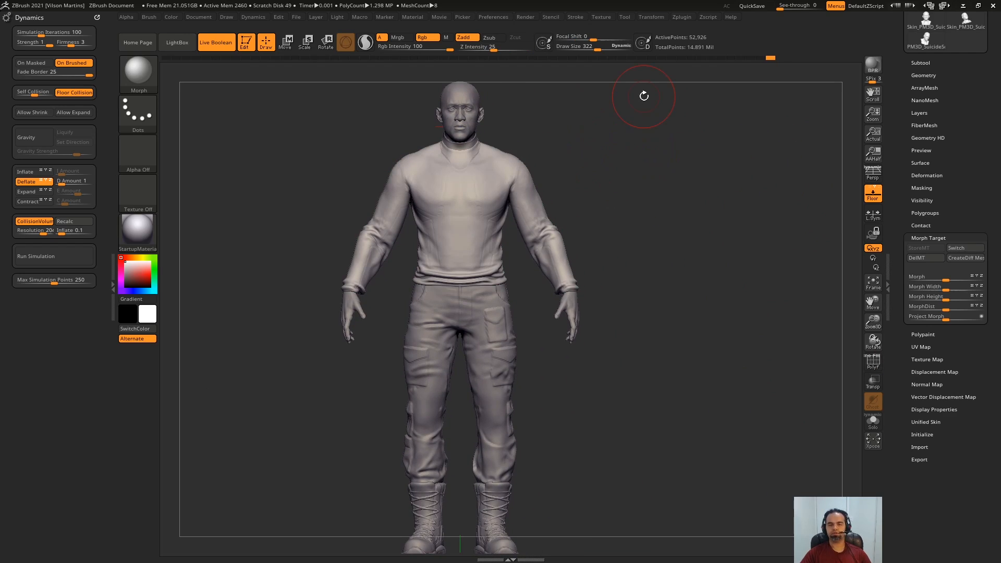